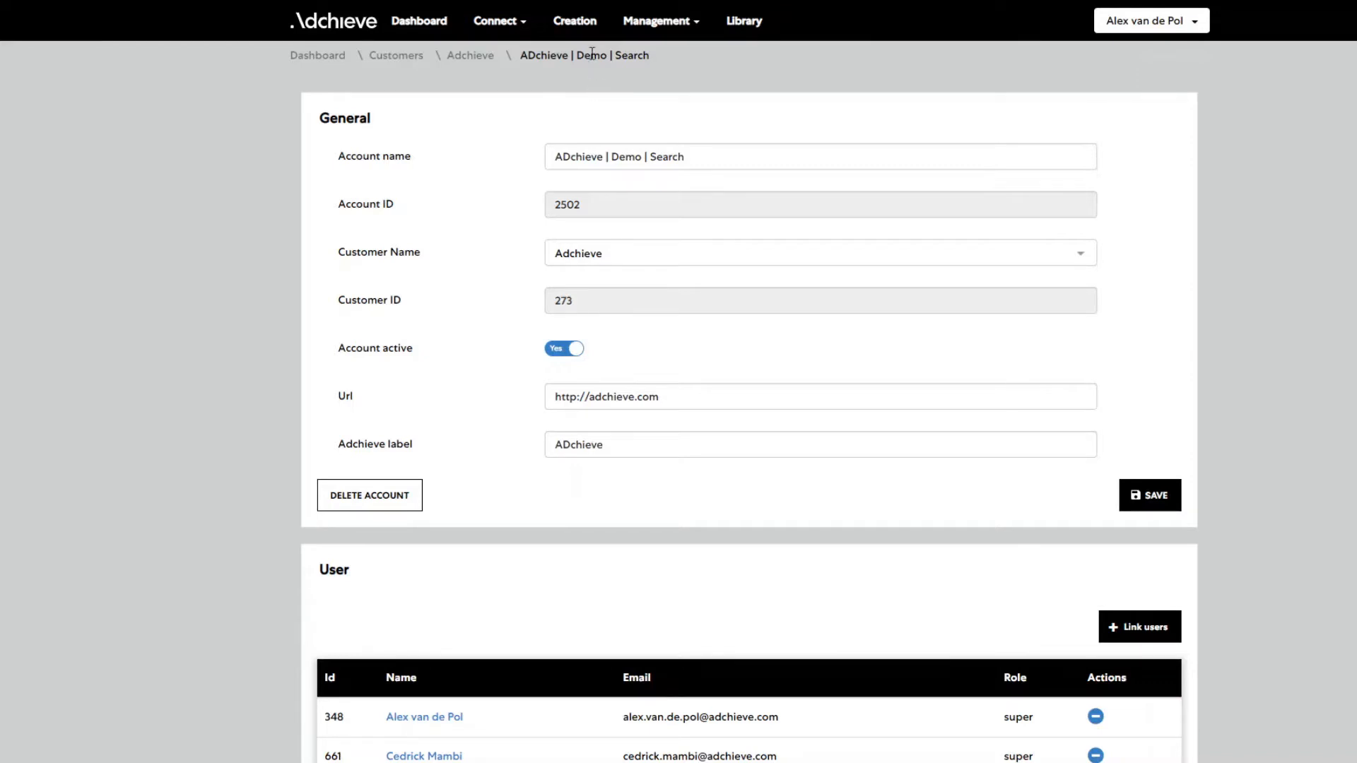
# Start a new macro in the account's Creation section and choose Google Ads Text Ads as its type.
pyautogui.click(579, 26)
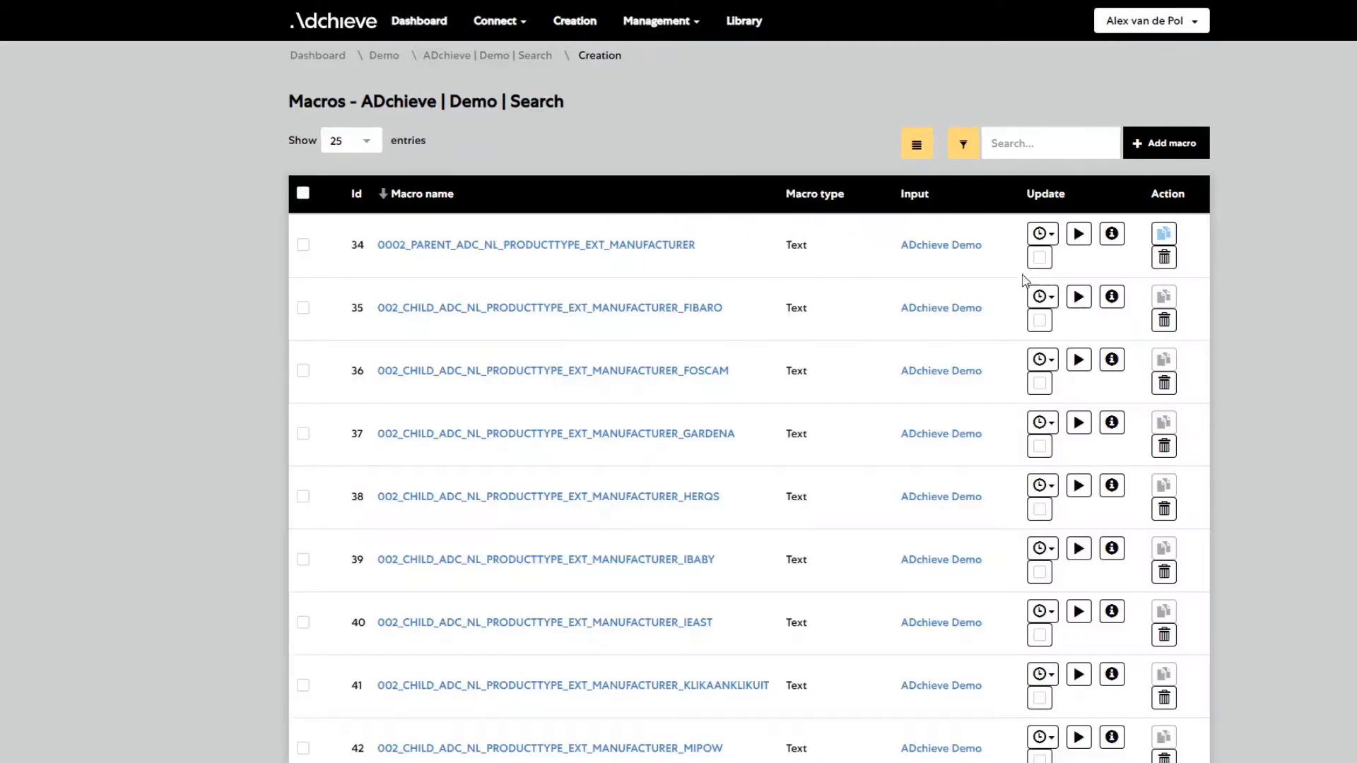
pyautogui.click(1188, 143)
pyautogui.click(902, 145)
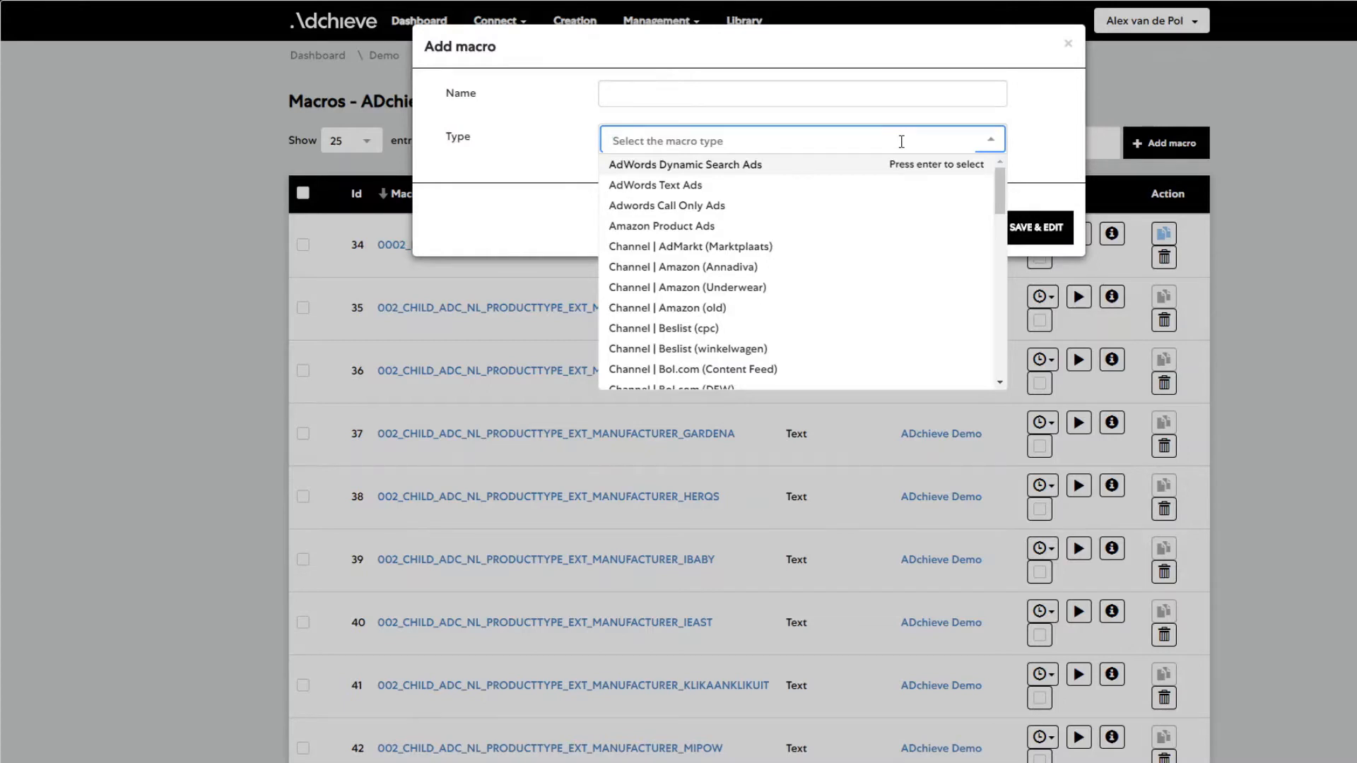
pyautogui.write('text')
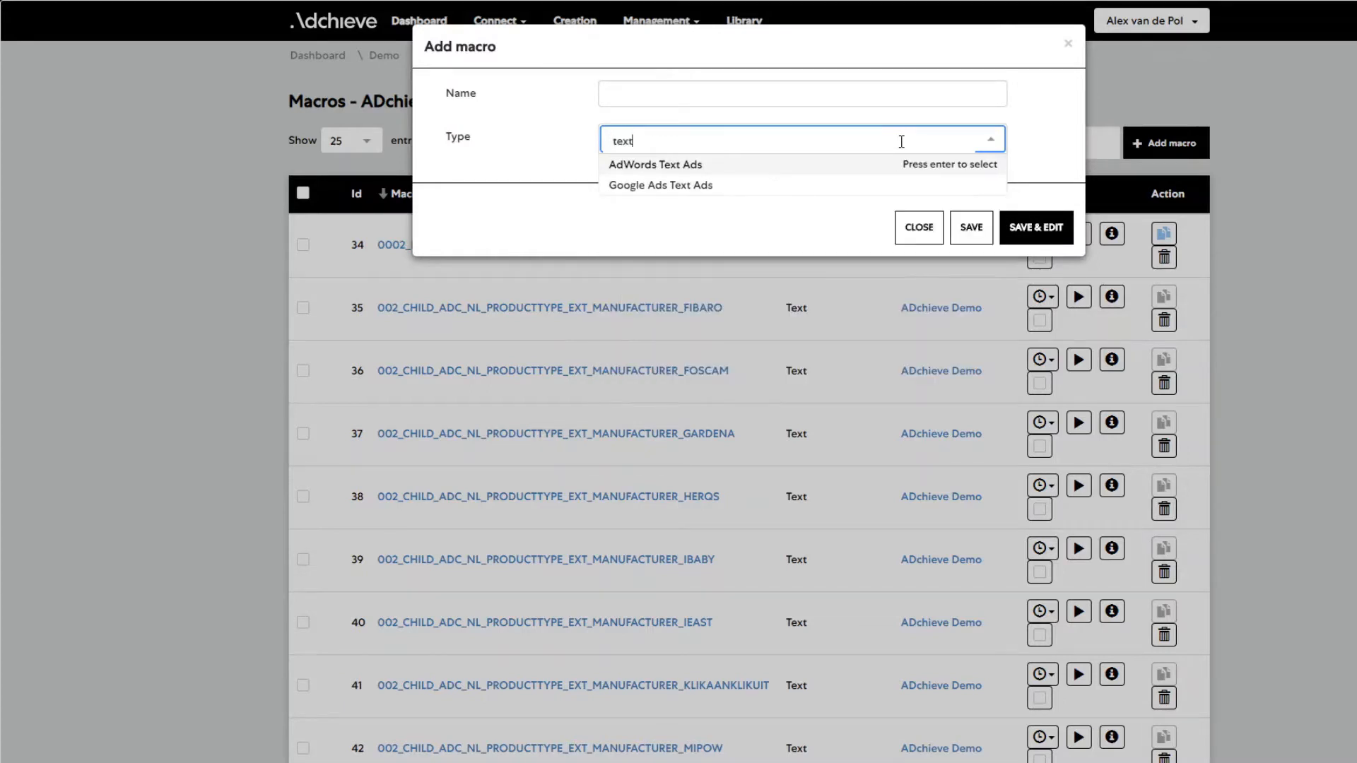
# Name the new macro ADC_UK_SEARCH, link it to the Demo Feed Clothing feed and save it.
pyautogui.click(716, 89)
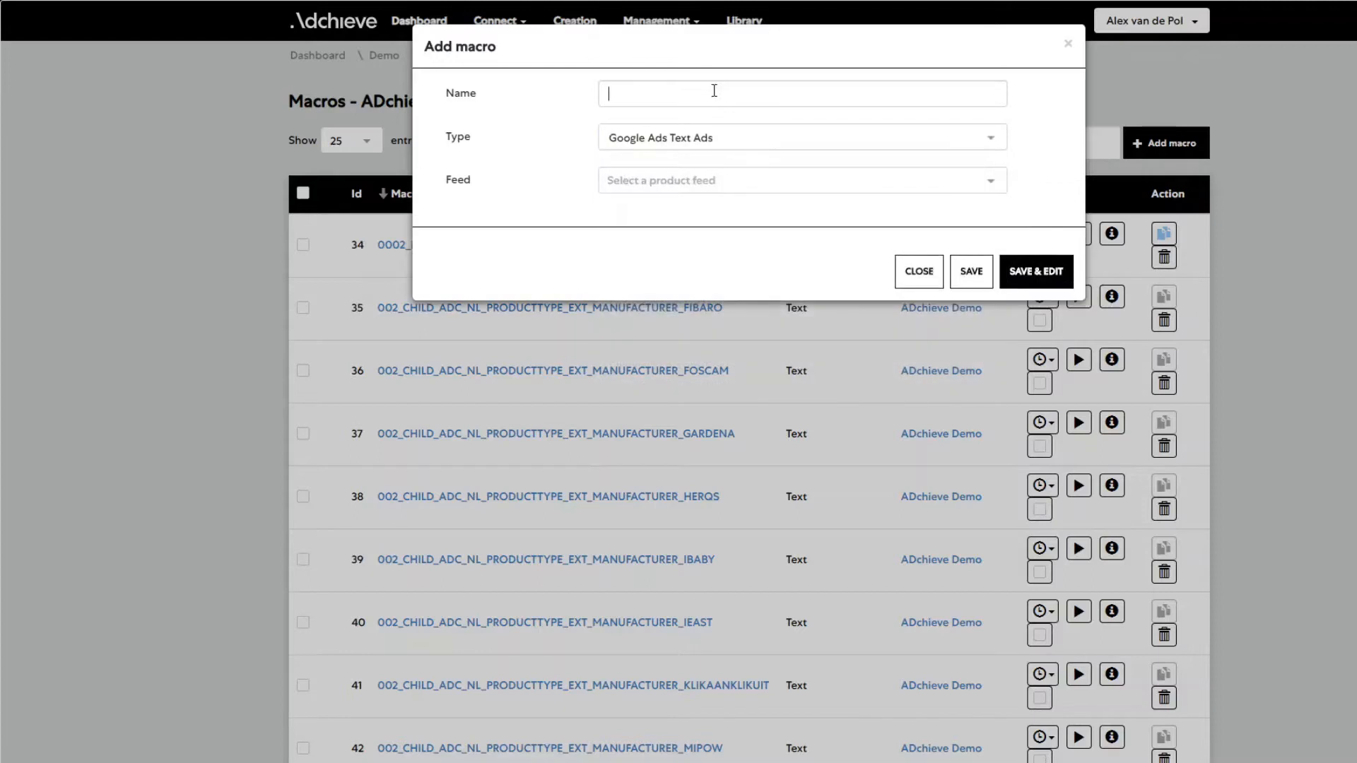
pyautogui.write('ADC_S')
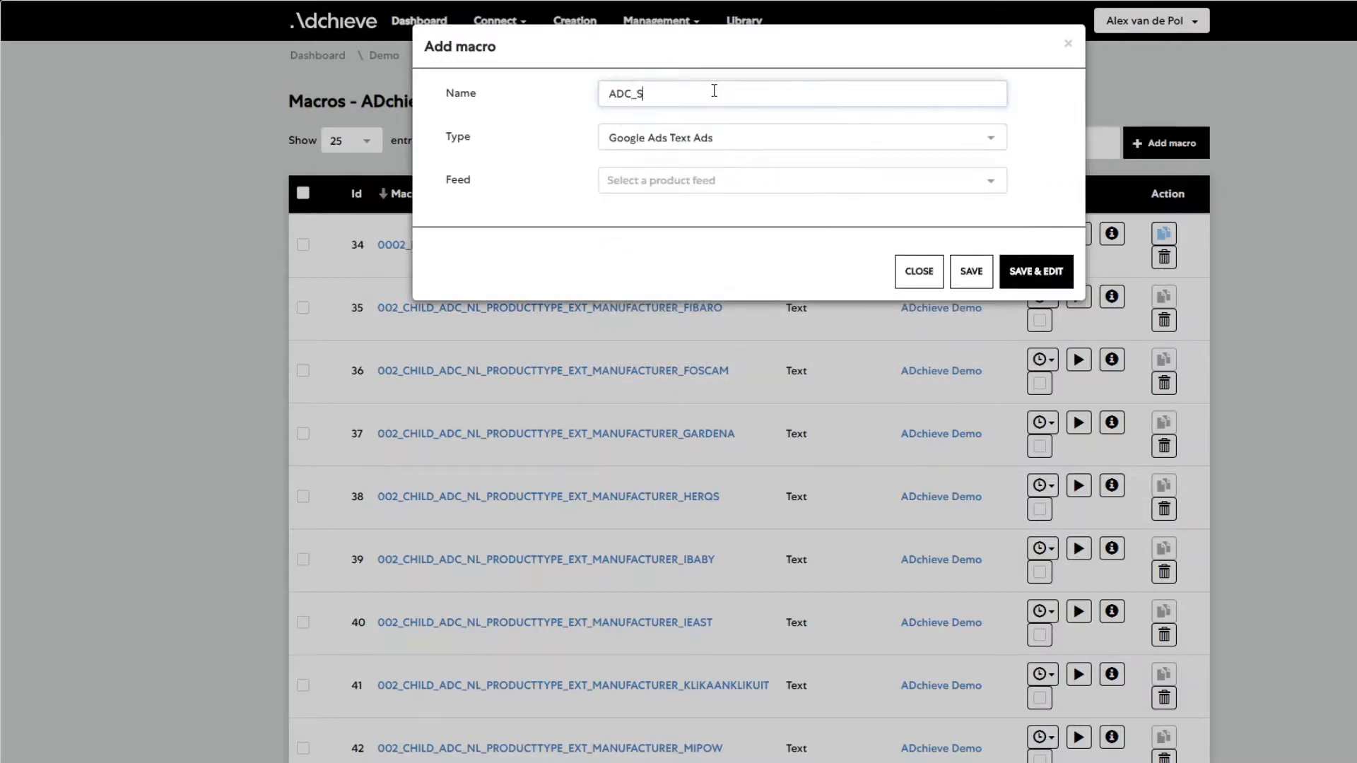
pyautogui.press('BackSpace')
pyautogui.write('UK_SEARCH')
pyautogui.click(691, 183)
pyautogui.write('clo')
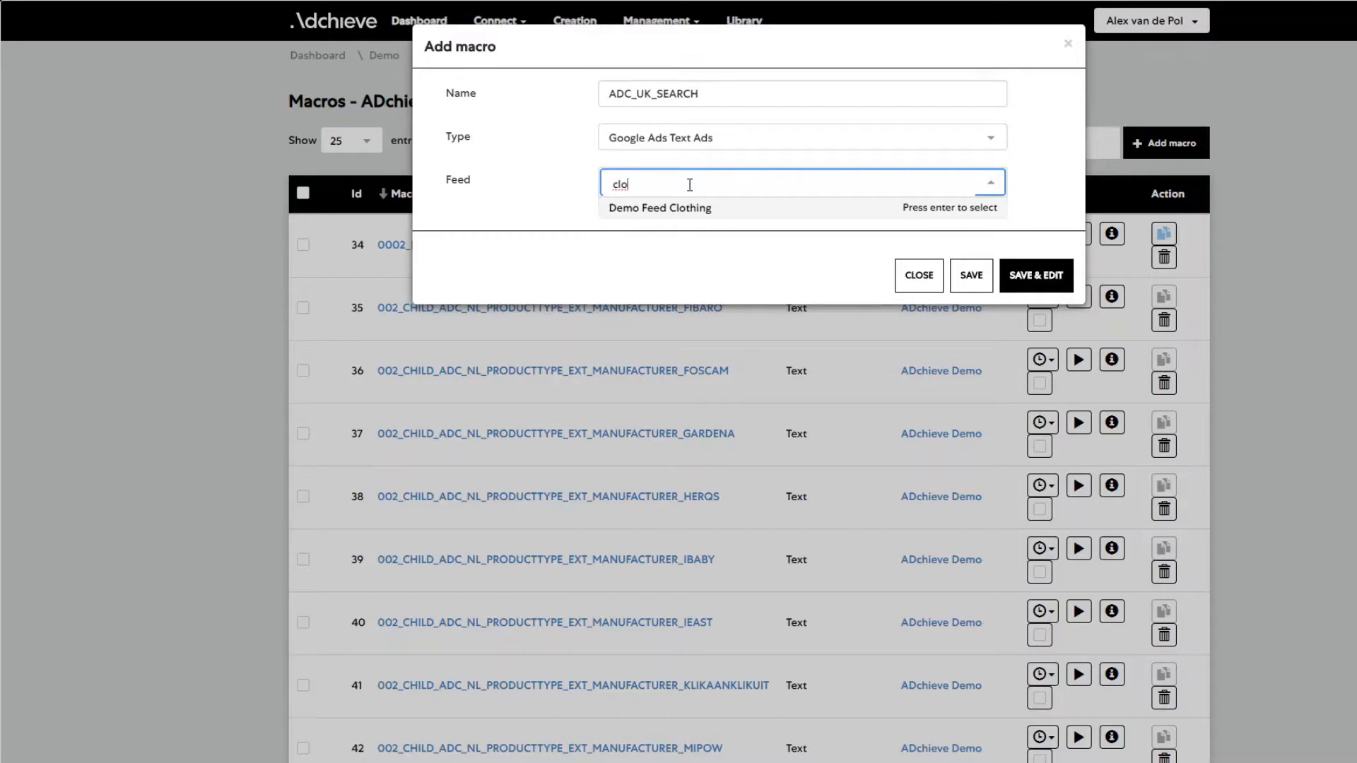
pyautogui.click(702, 212)
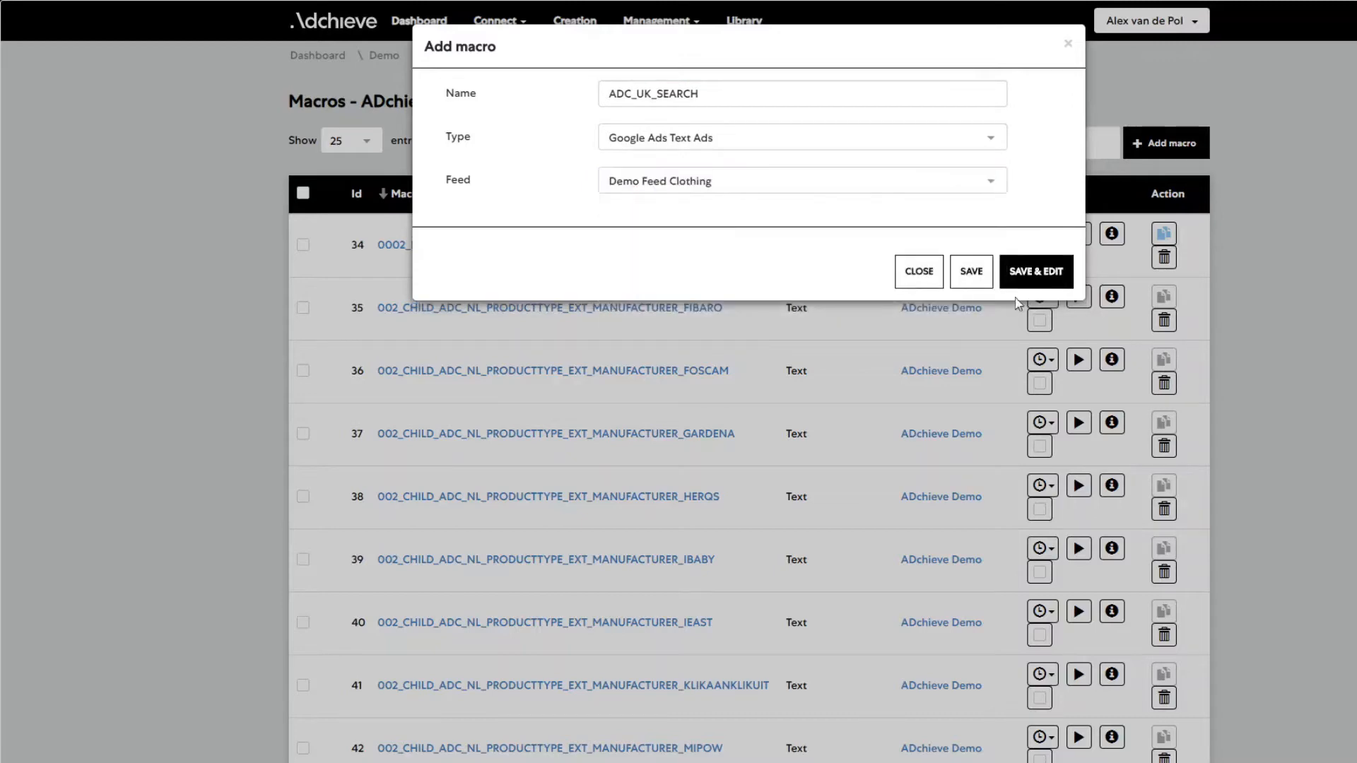
pyautogui.click(972, 275)
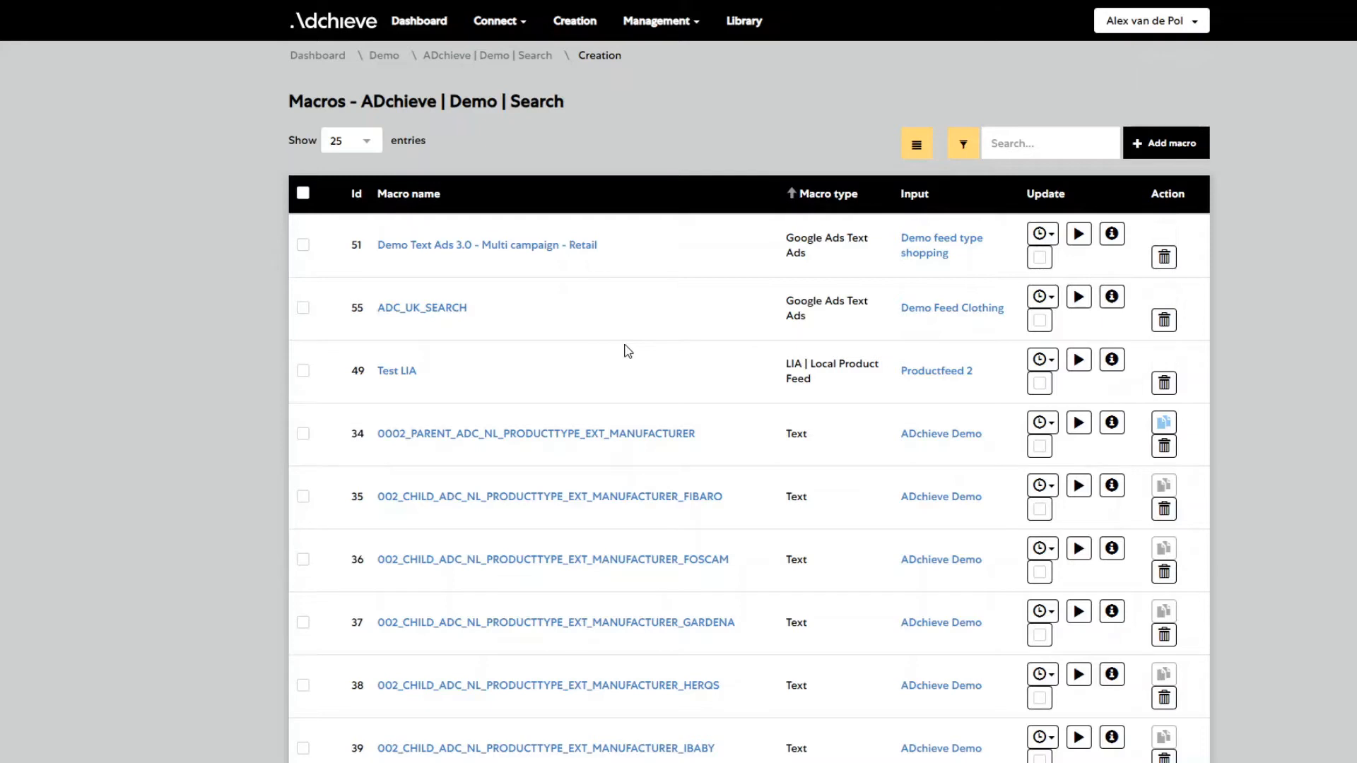
# Open the ADC_UK_SEARCH macro for editing and add a feed row filter where category is clothing.
pyautogui.click(456, 315)
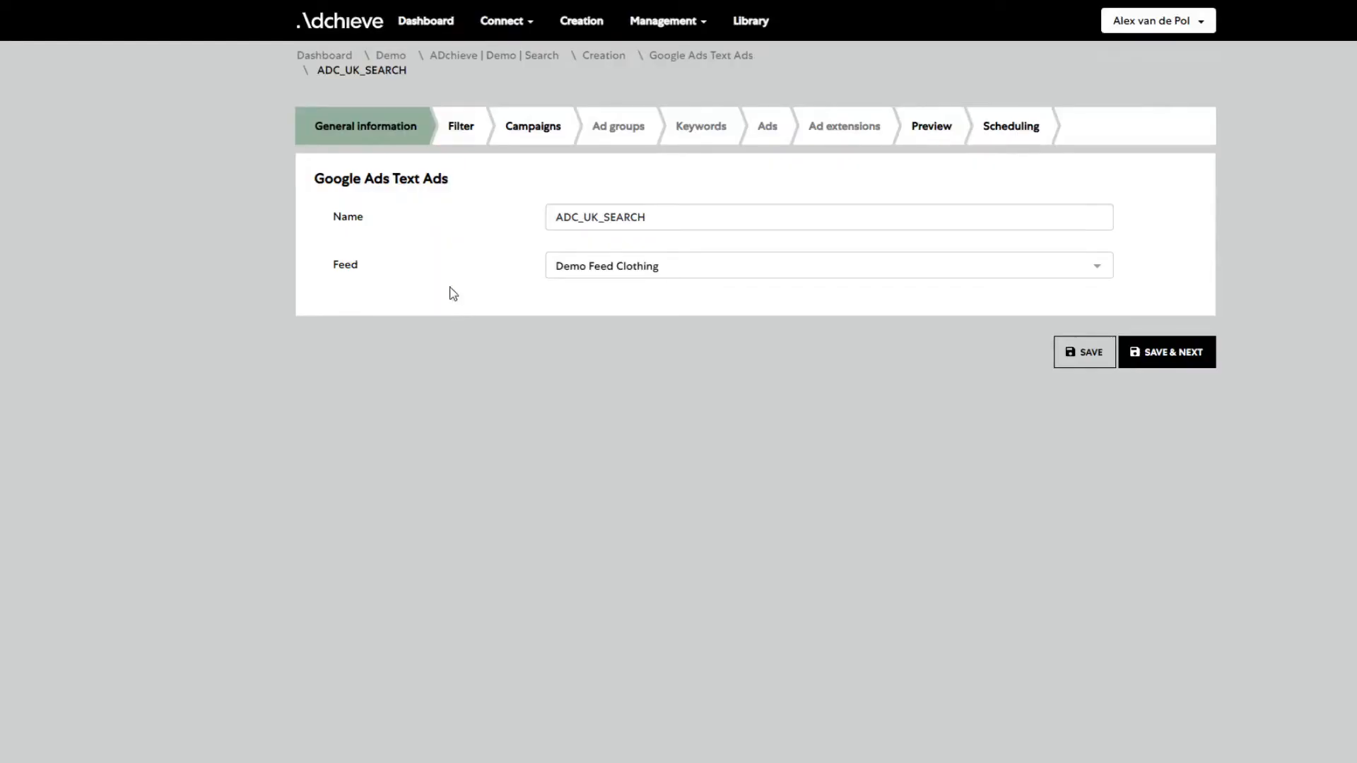
pyautogui.click(461, 131)
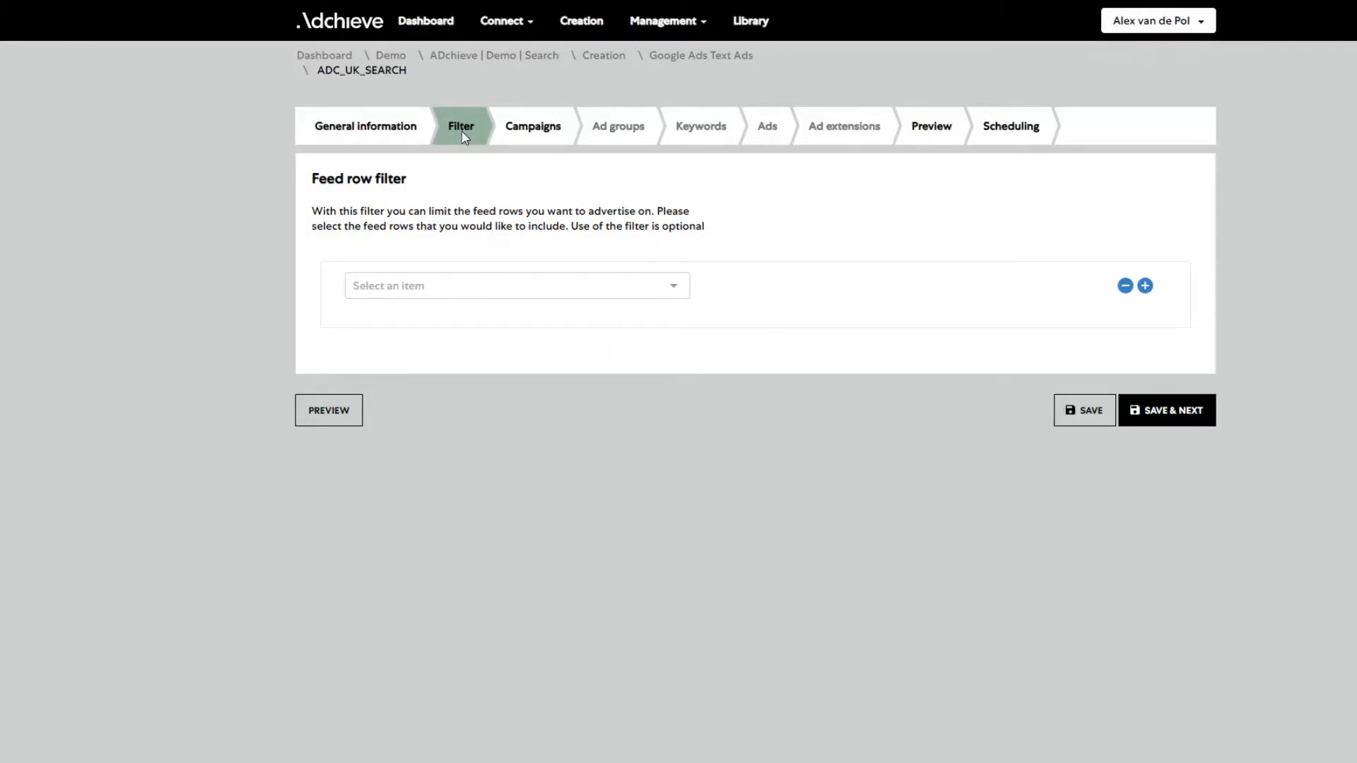
pyautogui.click(573, 284)
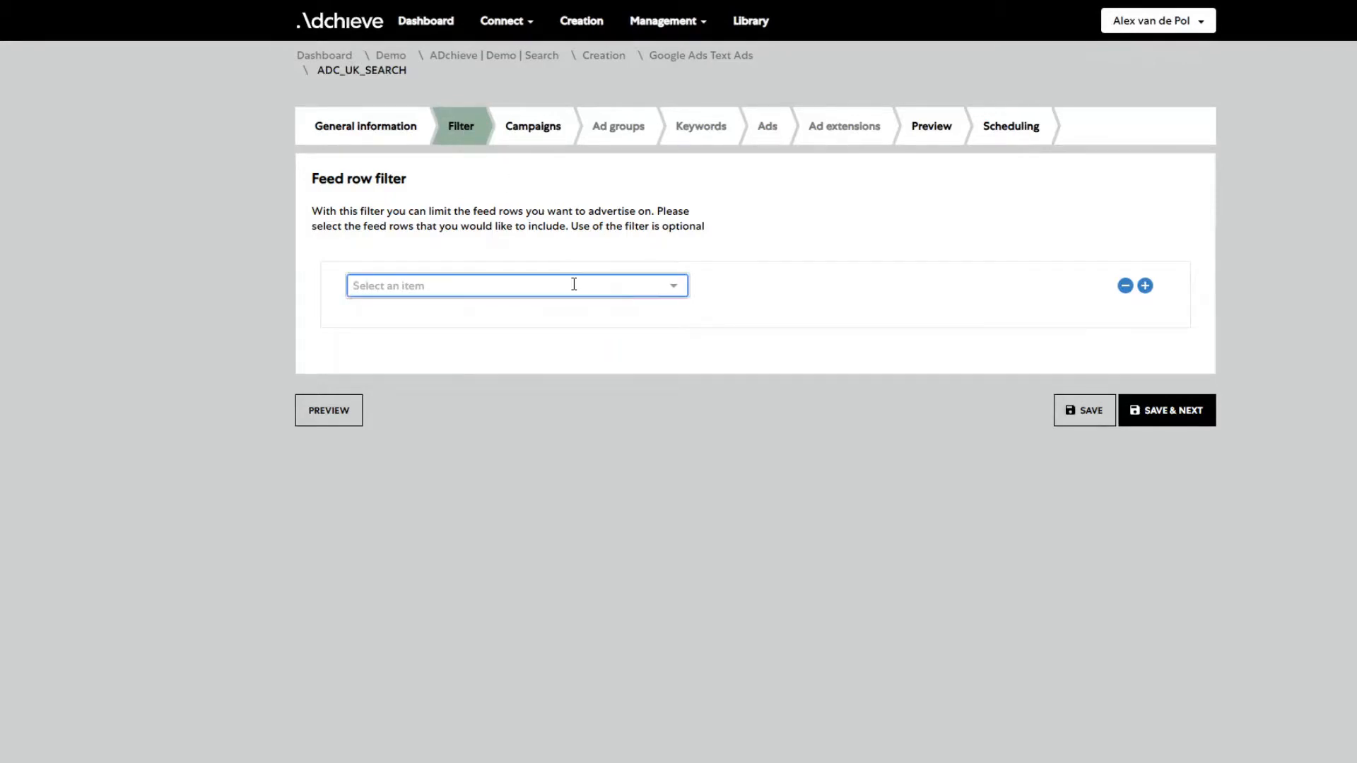
pyautogui.write('cate')
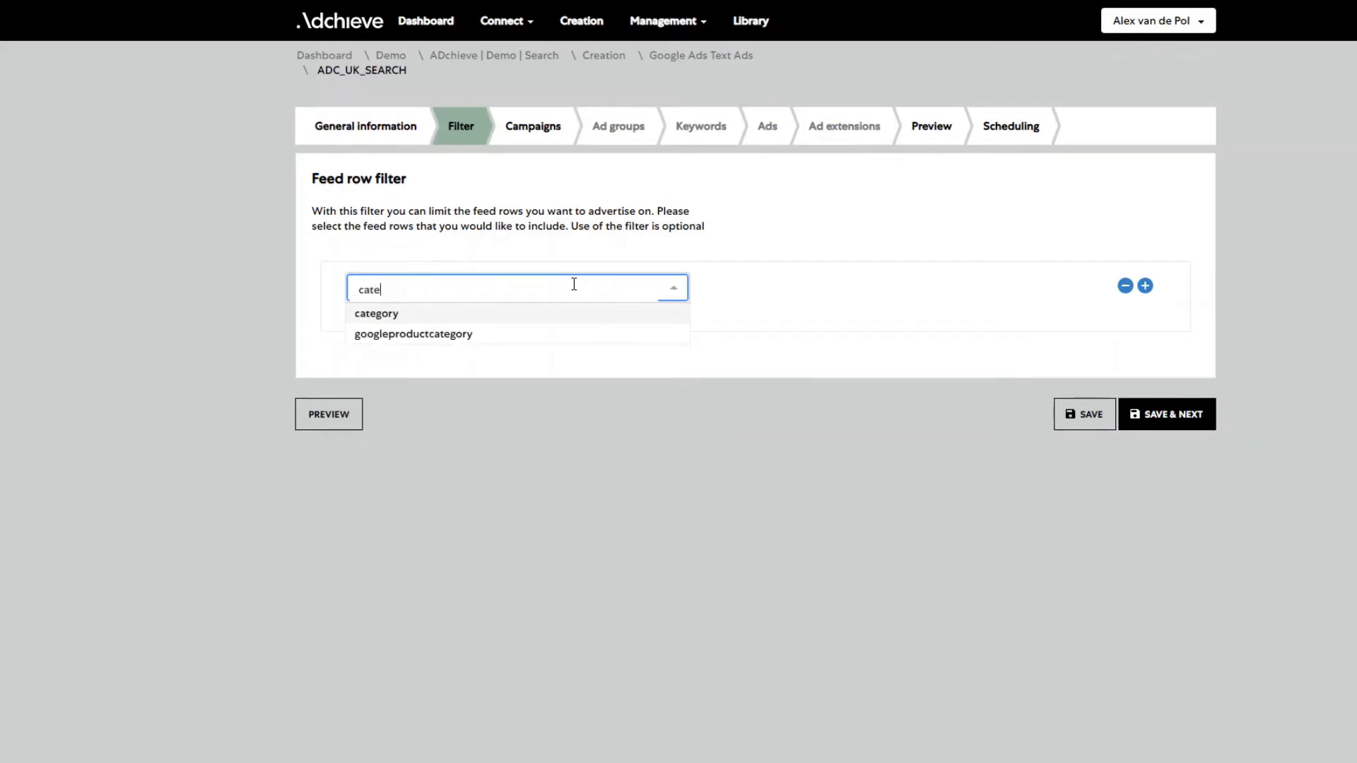
pyautogui.click(575, 314)
pyautogui.click(759, 283)
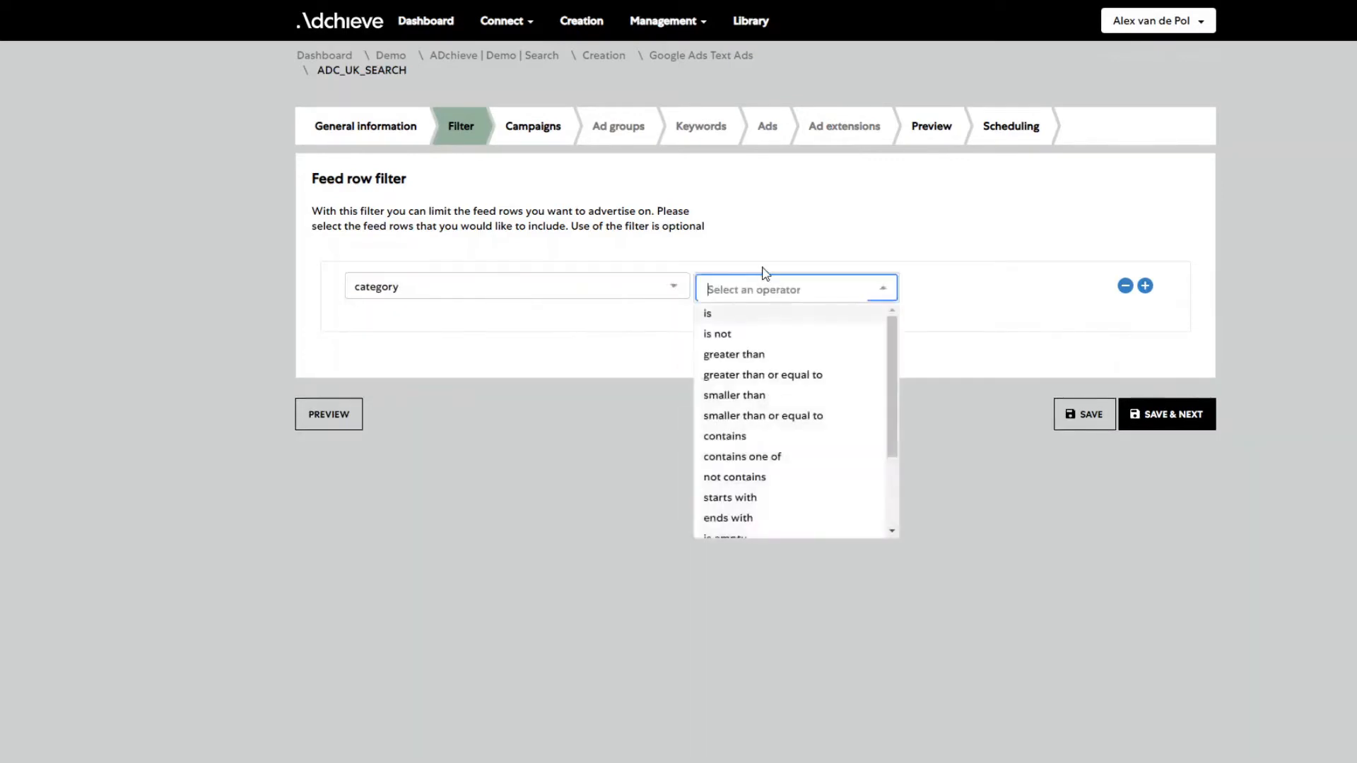
pyautogui.click(770, 313)
pyautogui.click(919, 287)
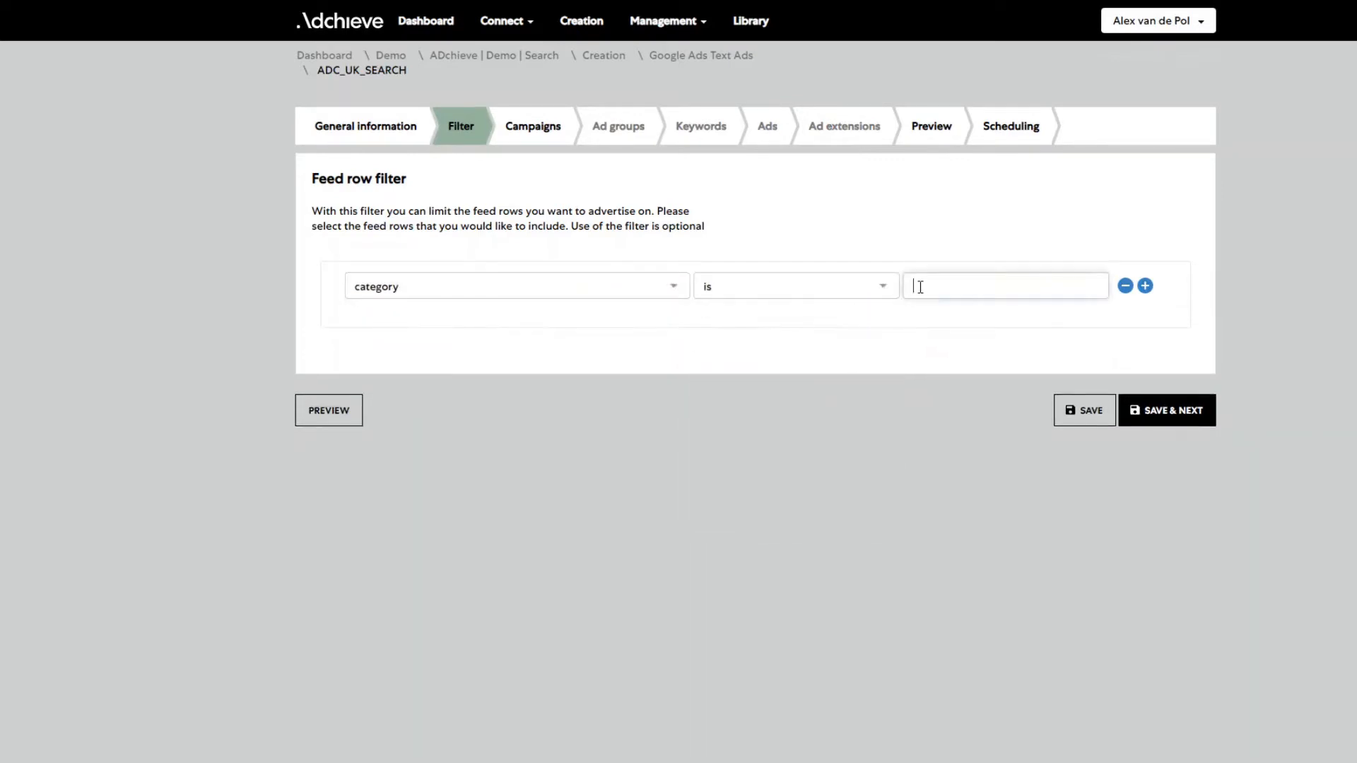
pyautogui.write('clothing')
# Add a second AND condition to the feed row filter where brand is not nike, and save the filter.
pyautogui.click(1147, 288)
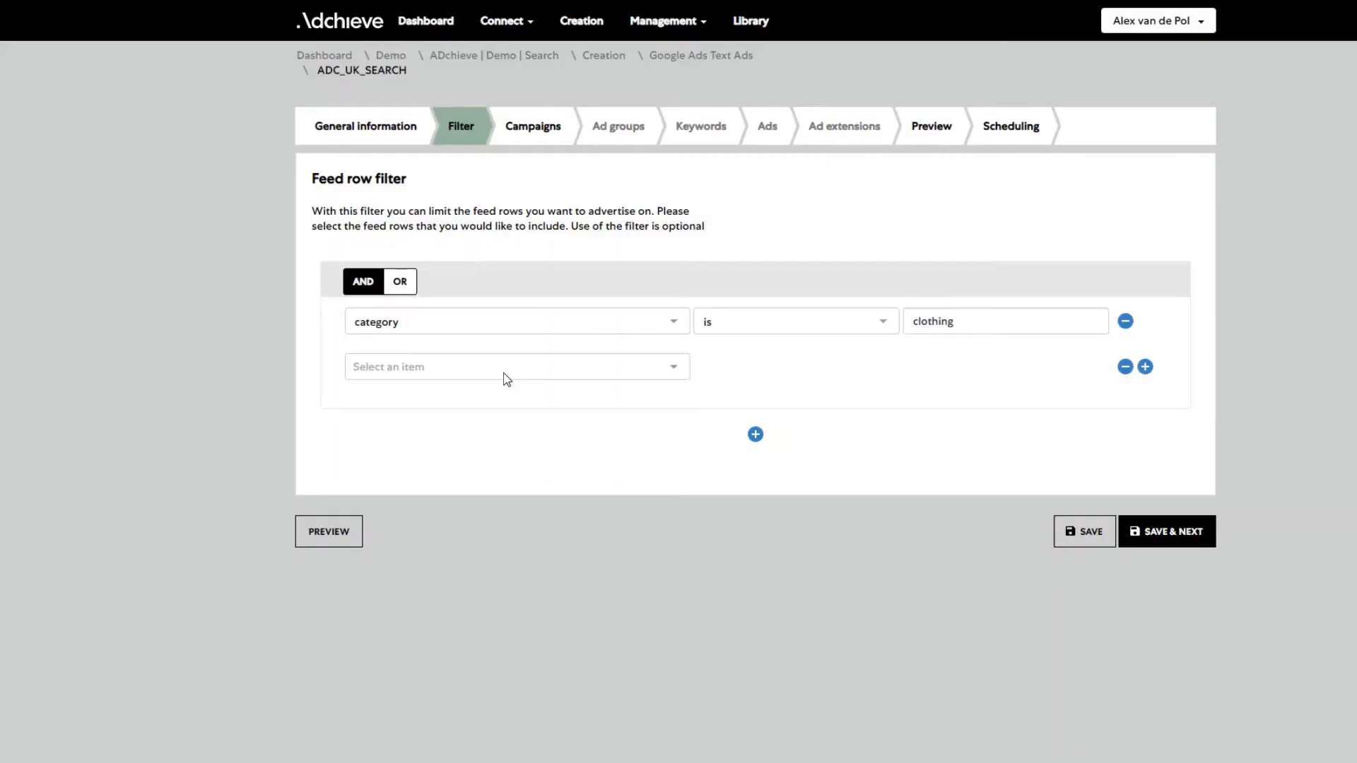
pyautogui.click(505, 373)
pyautogui.write('brand')
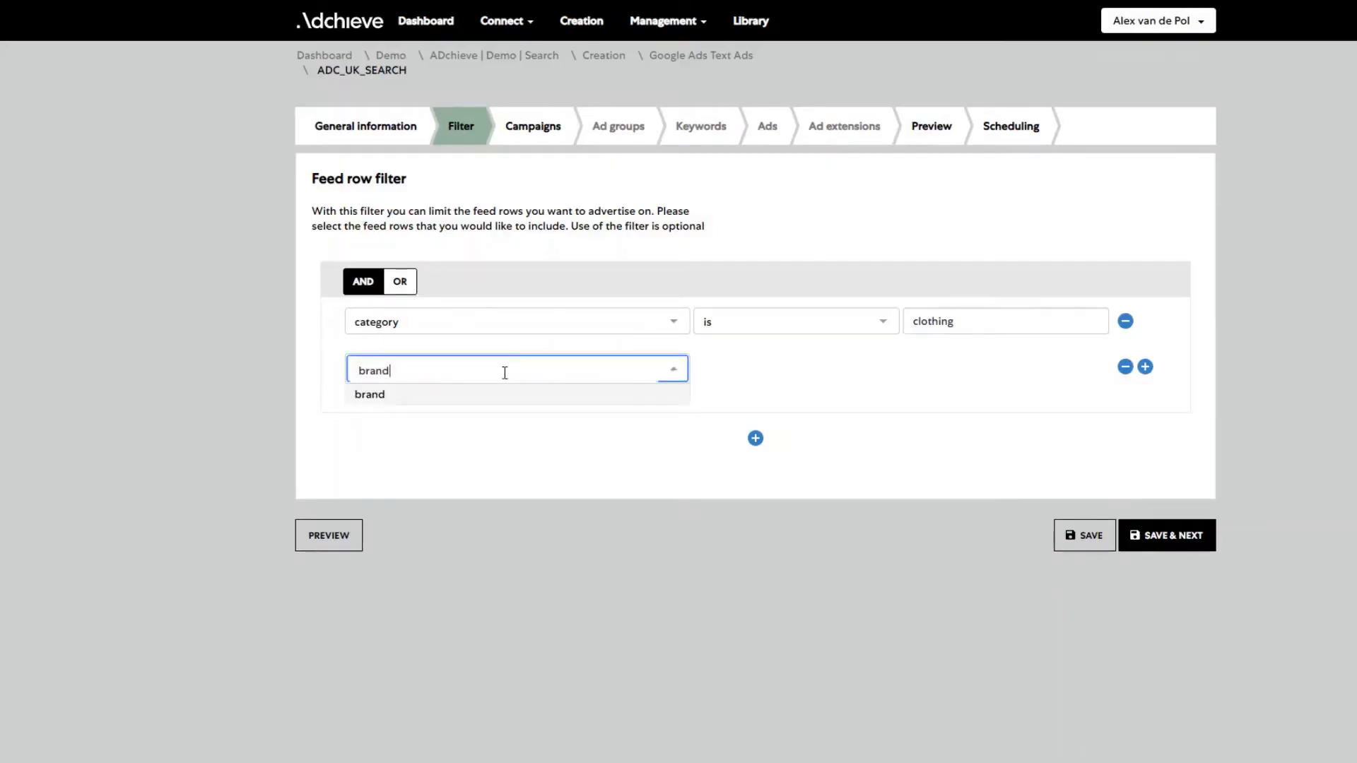
pyautogui.click(504, 395)
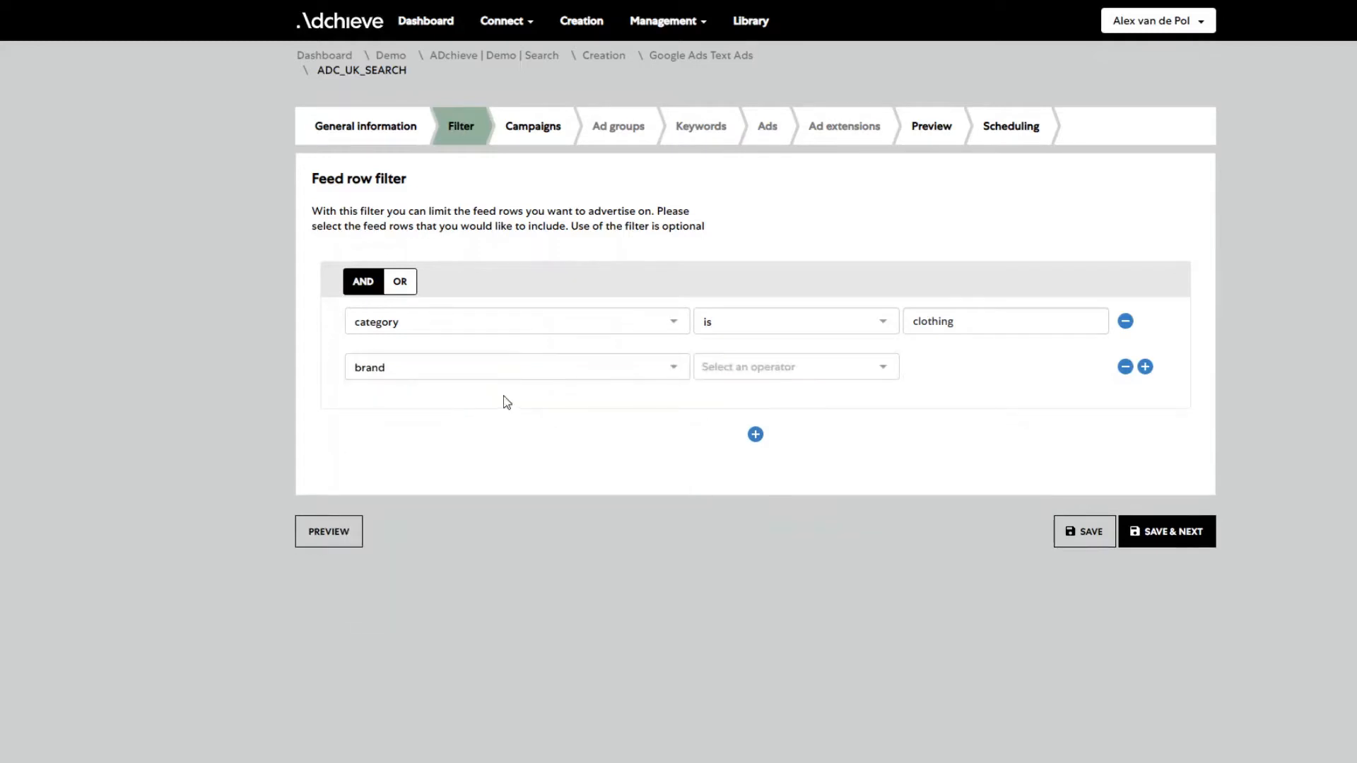
pyautogui.click(847, 367)
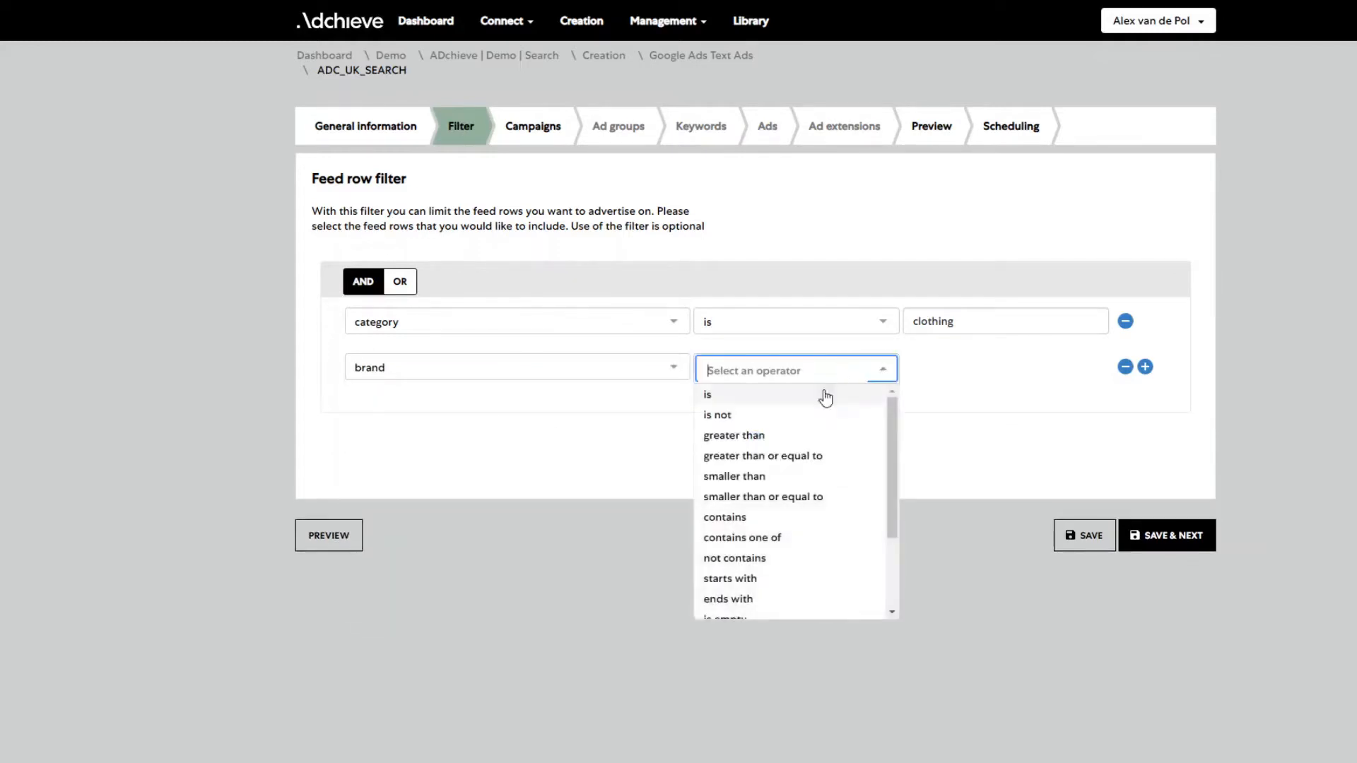
pyautogui.click(787, 416)
pyautogui.click(961, 364)
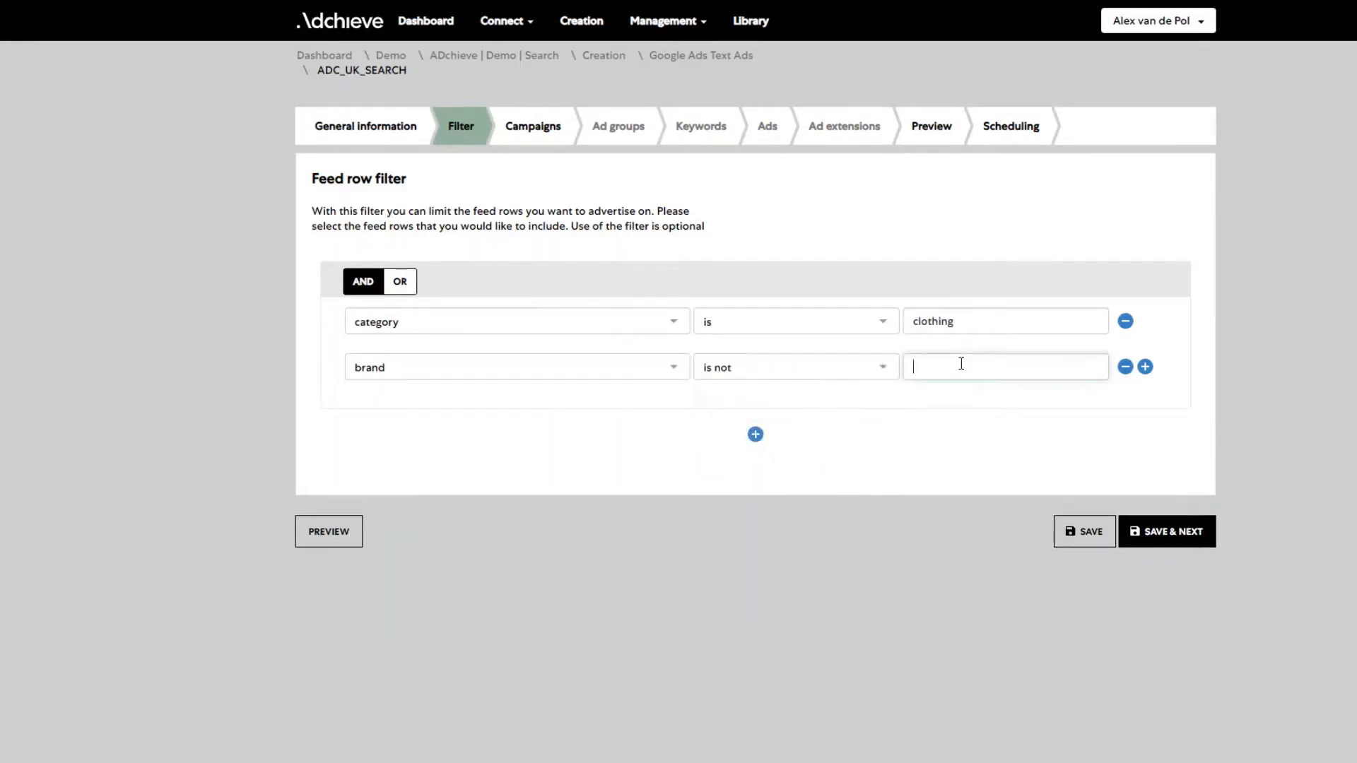
pyautogui.write('b')
pyautogui.press('BackSpace')
pyautogui.write('nike')
pyautogui.click(1076, 543)
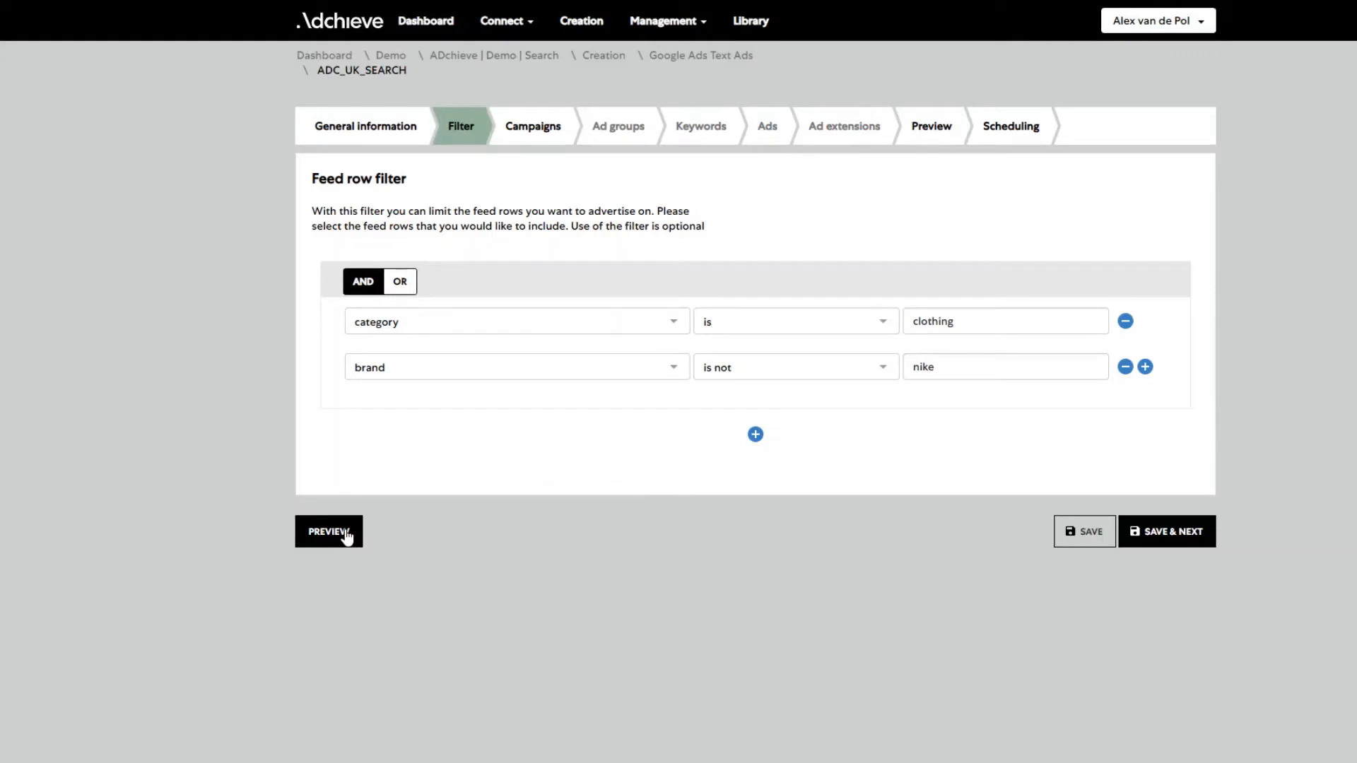
# Preview the feed rows for the filter, look through the listed products and close the preview.
pyautogui.click(347, 537)
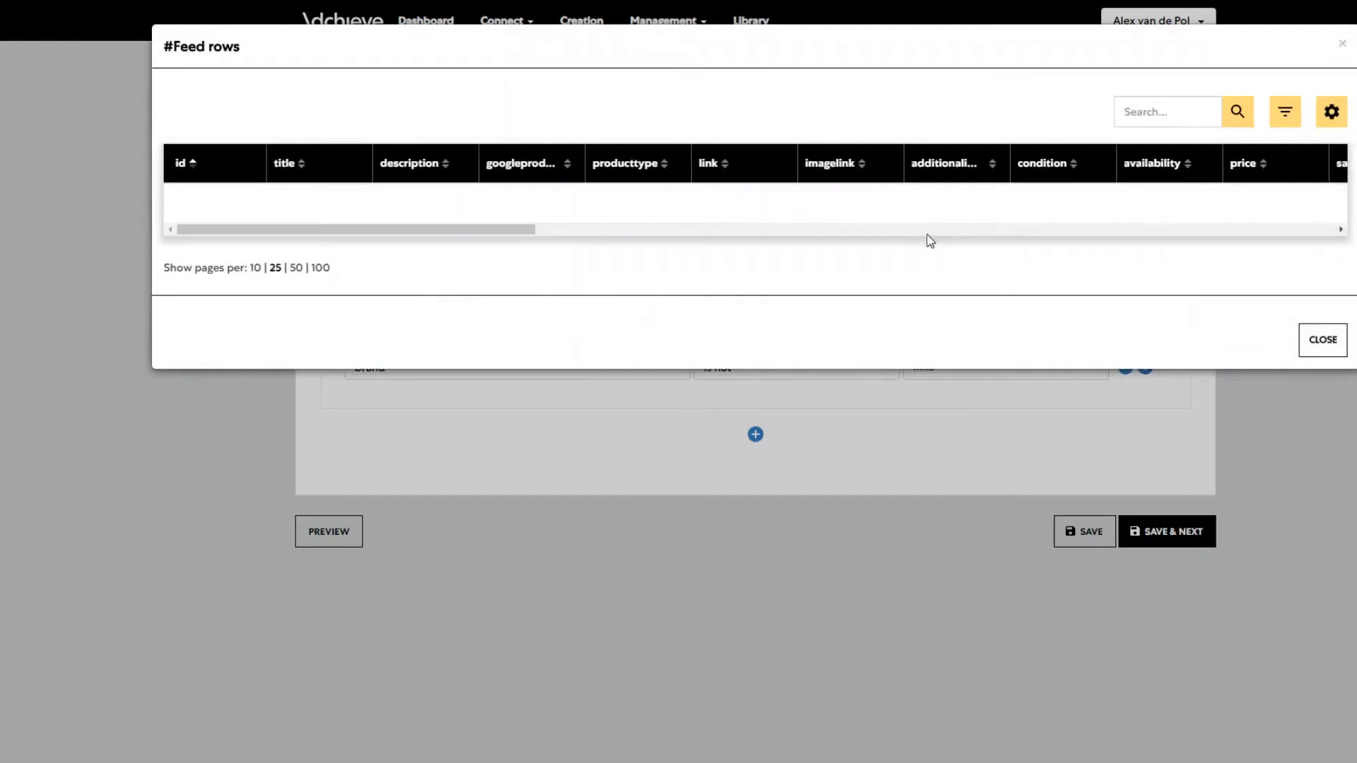
pyautogui.scroll(-6, 561, 405)
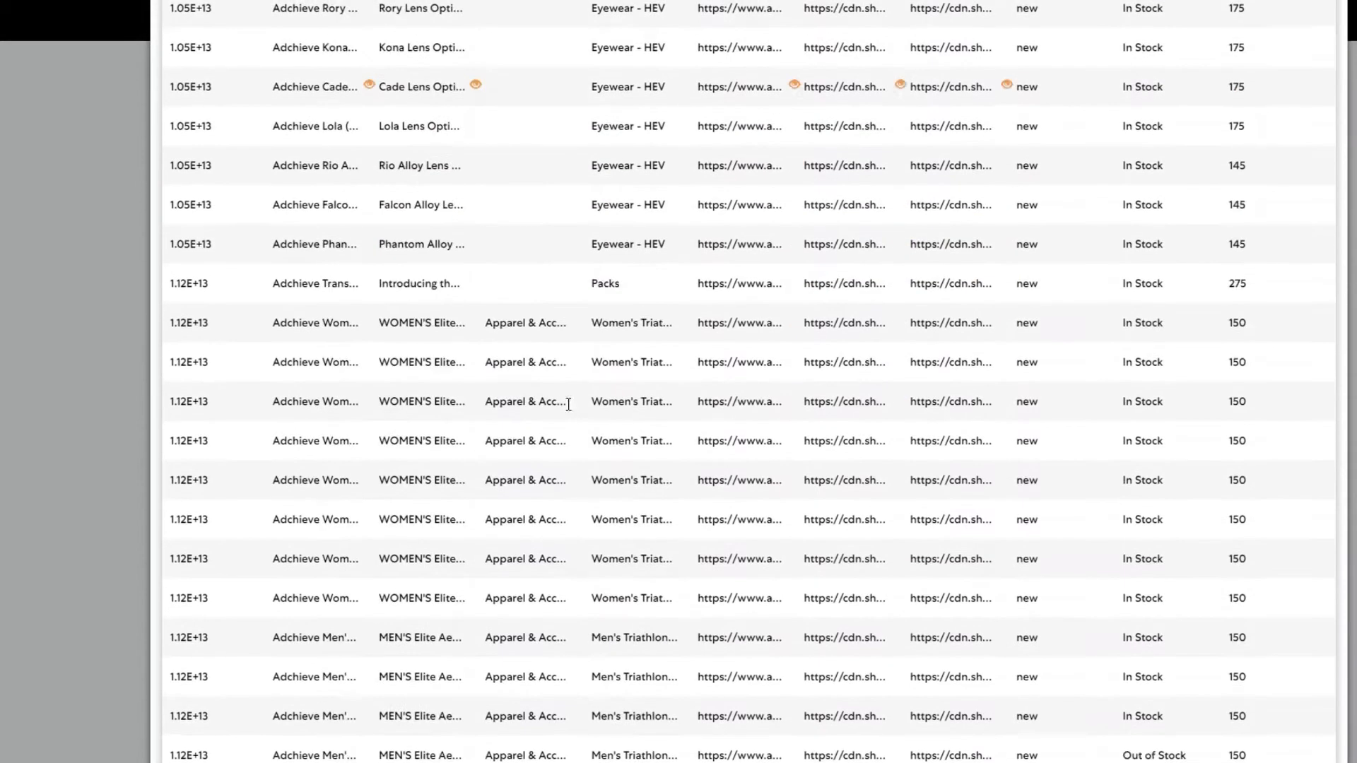
pyautogui.scroll(6, 617, 427)
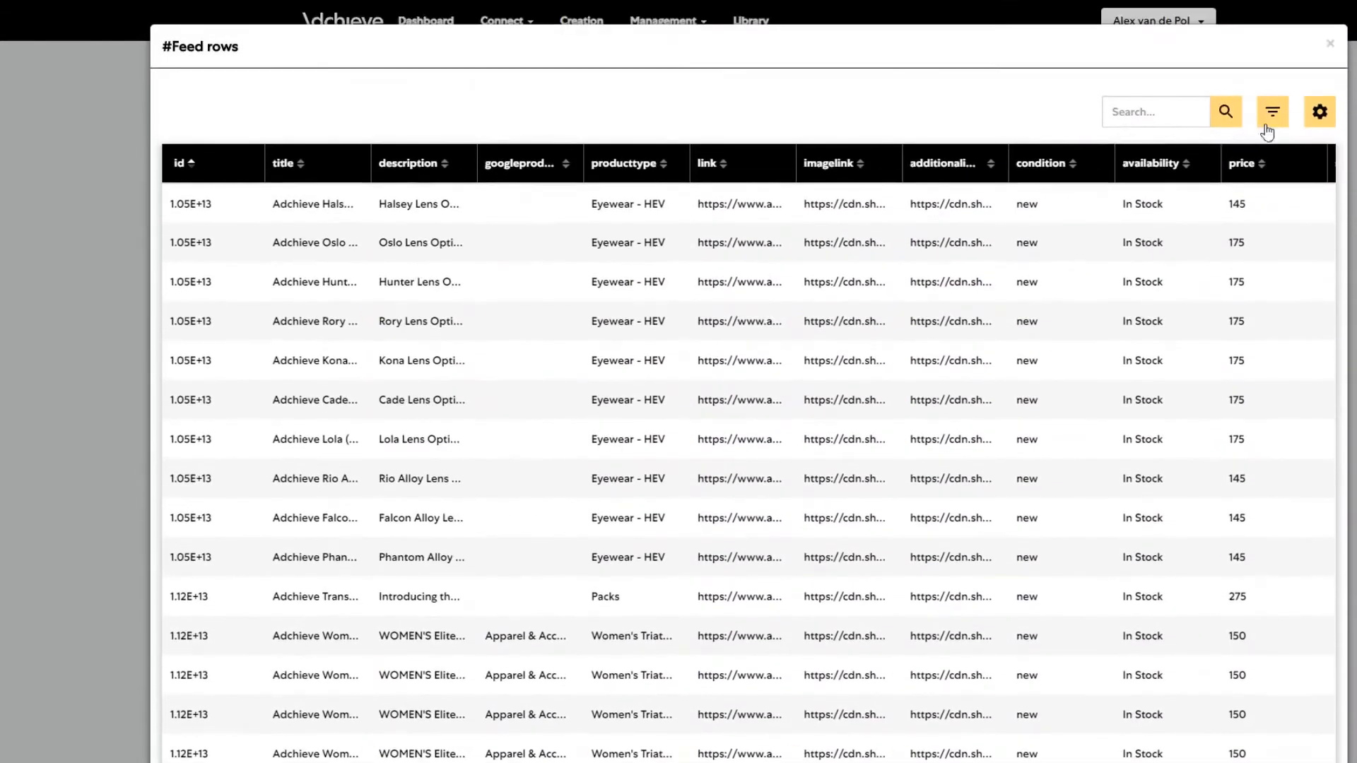
pyautogui.click(1334, 45)
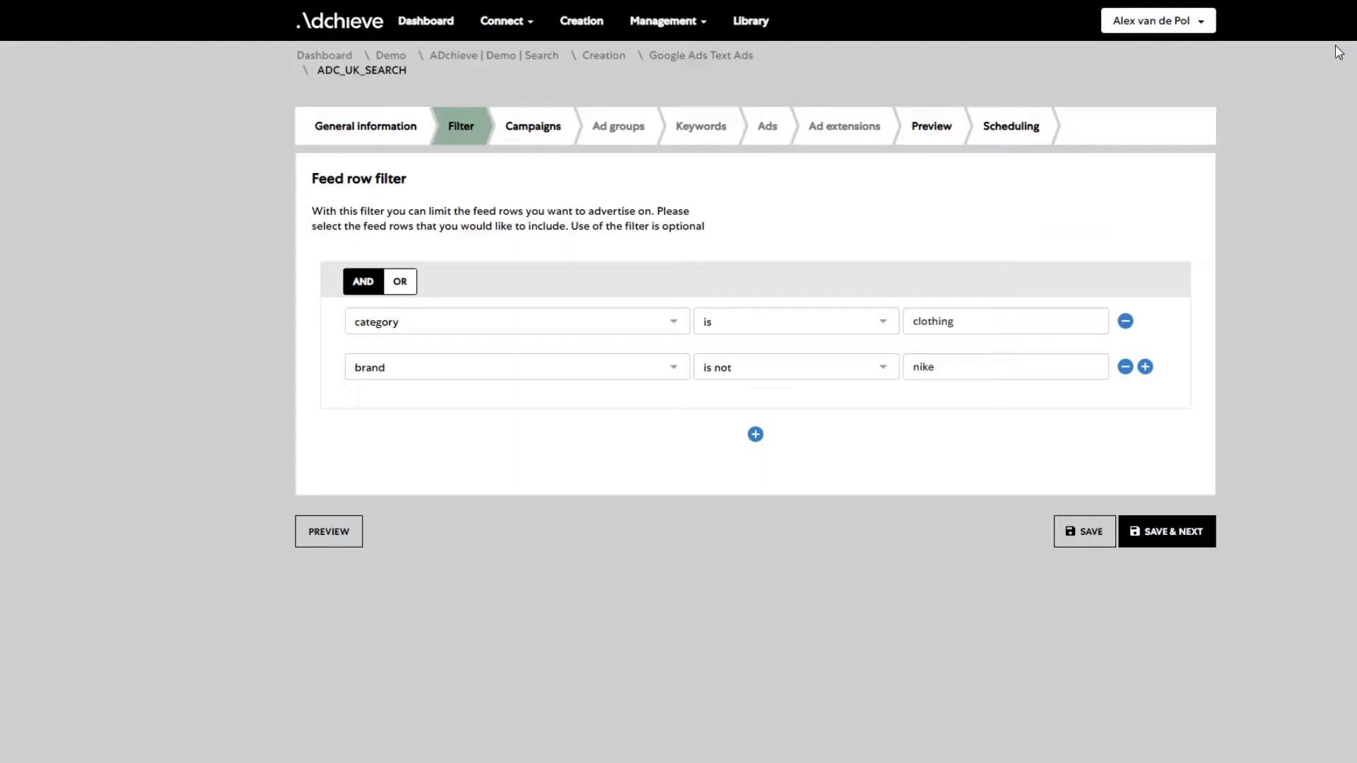
# Save the filter, continue to the campaign settings and choose Multi campaign as the strategy.
pyautogui.click(1170, 535)
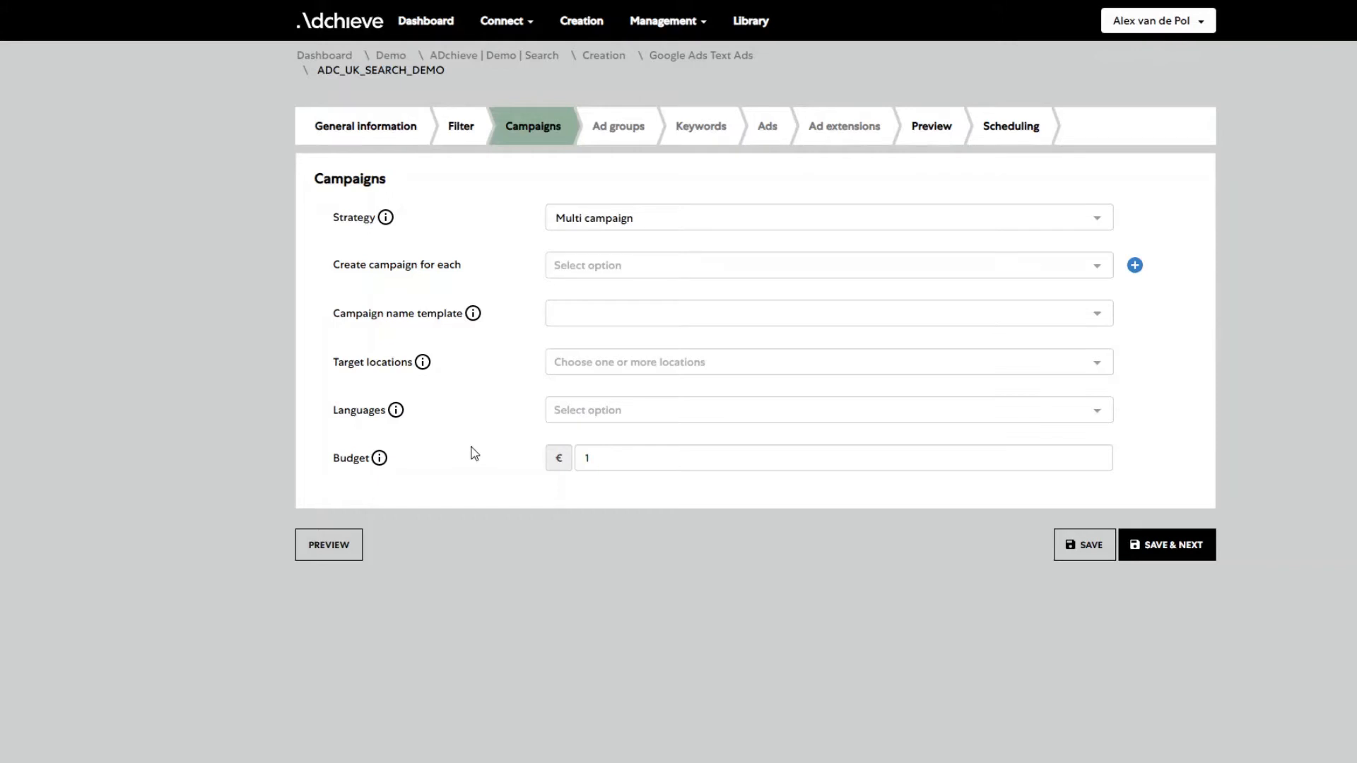
pyautogui.click(608, 220)
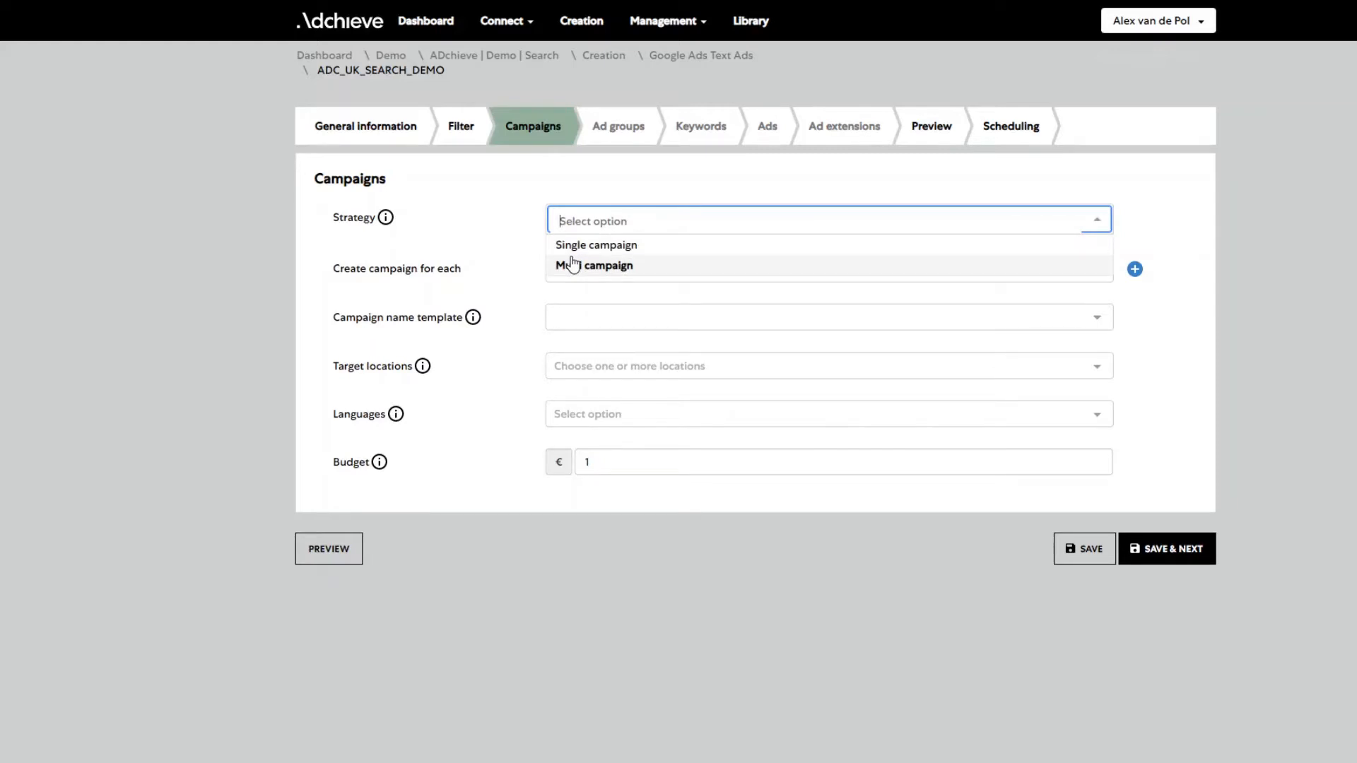
pyautogui.click(614, 267)
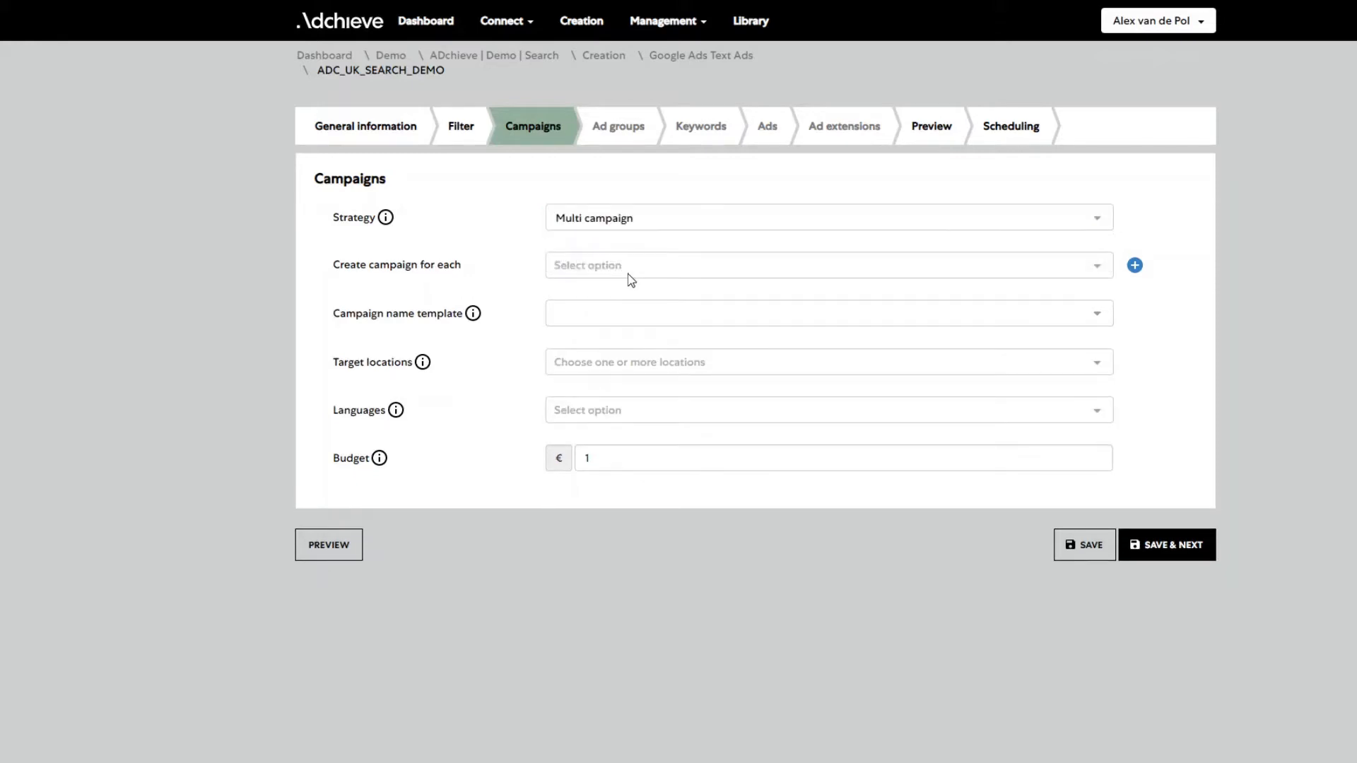
# Create a campaign for each brand and put the prefix UK_SEARCH_ before the brand field in the campaign name template.
pyautogui.click(629, 275)
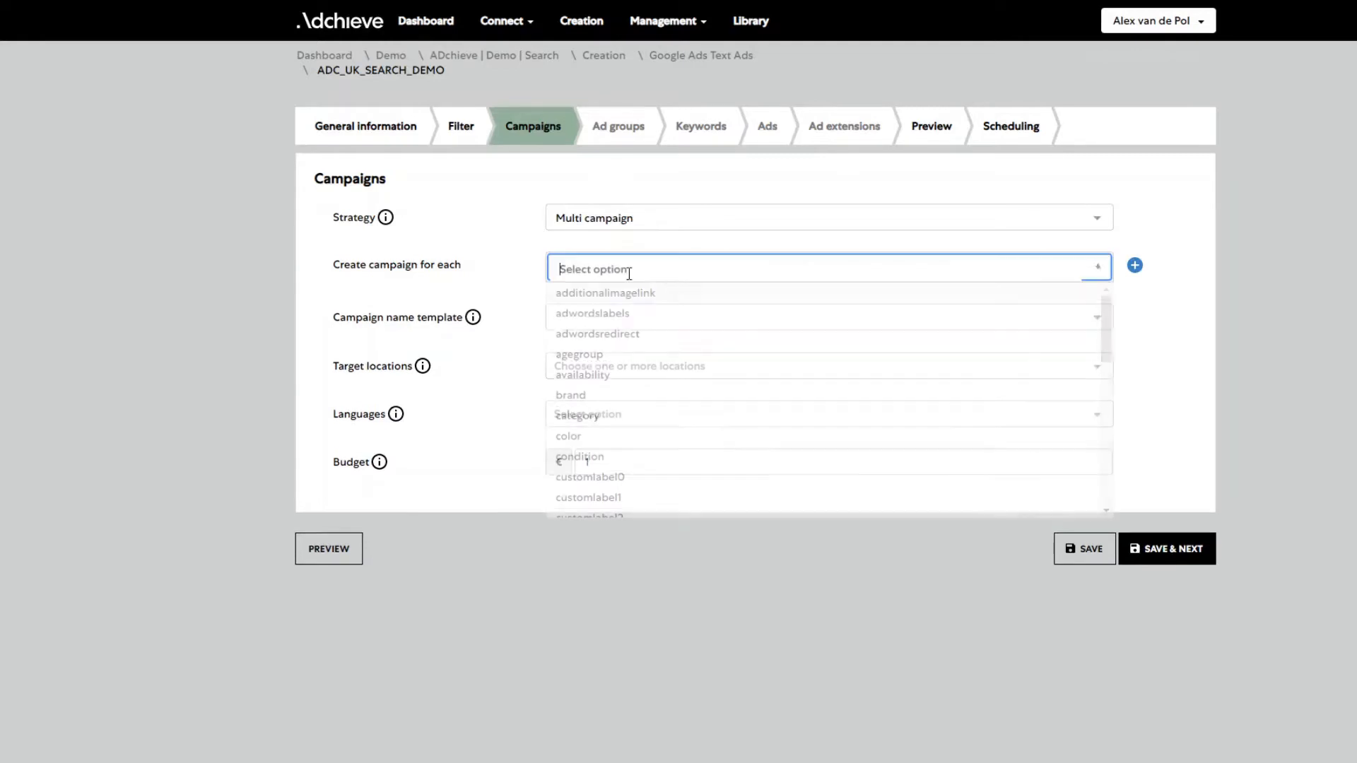
pyautogui.write('bra')
pyautogui.click(627, 289)
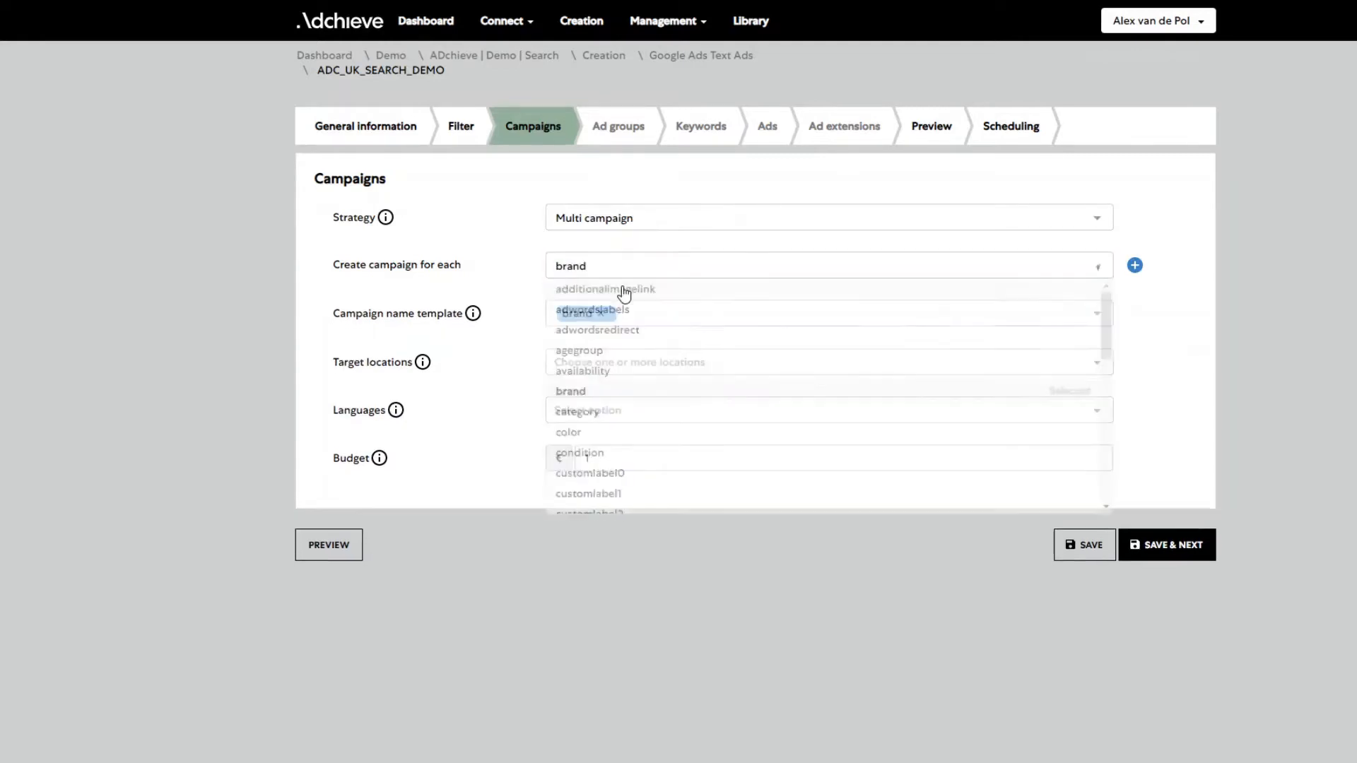
pyautogui.click(636, 307)
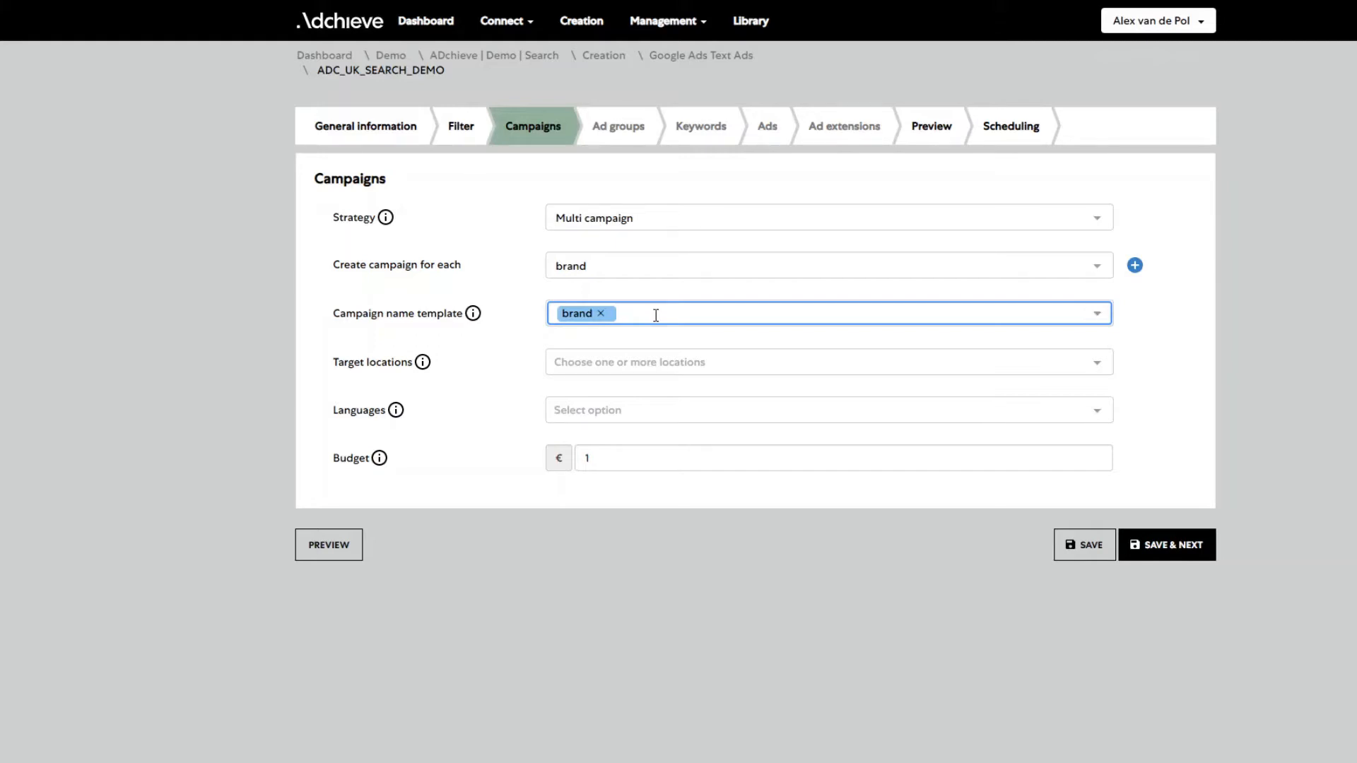
pyautogui.write('UK_SEARCH_')
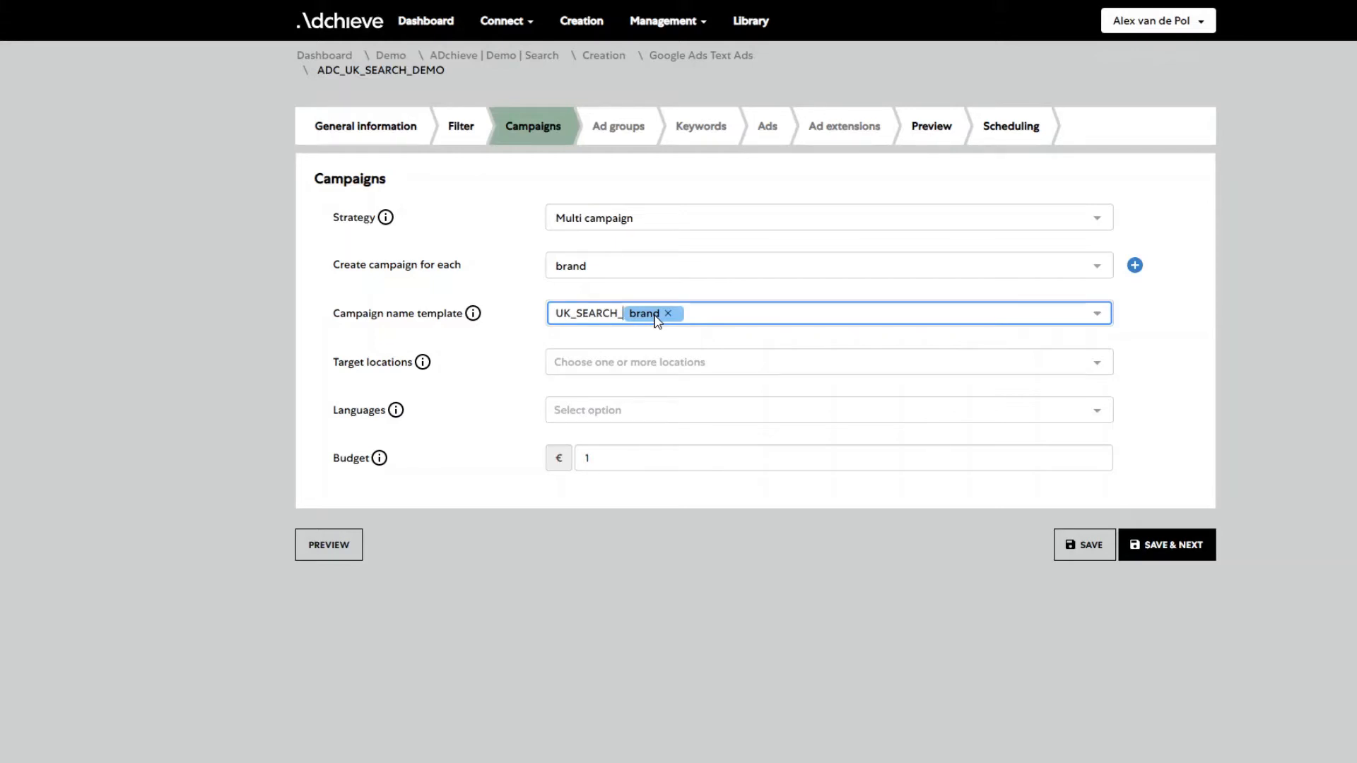
# Set the campaigns' target locations to United Kingdom and Ireland.
pyautogui.click(663, 362)
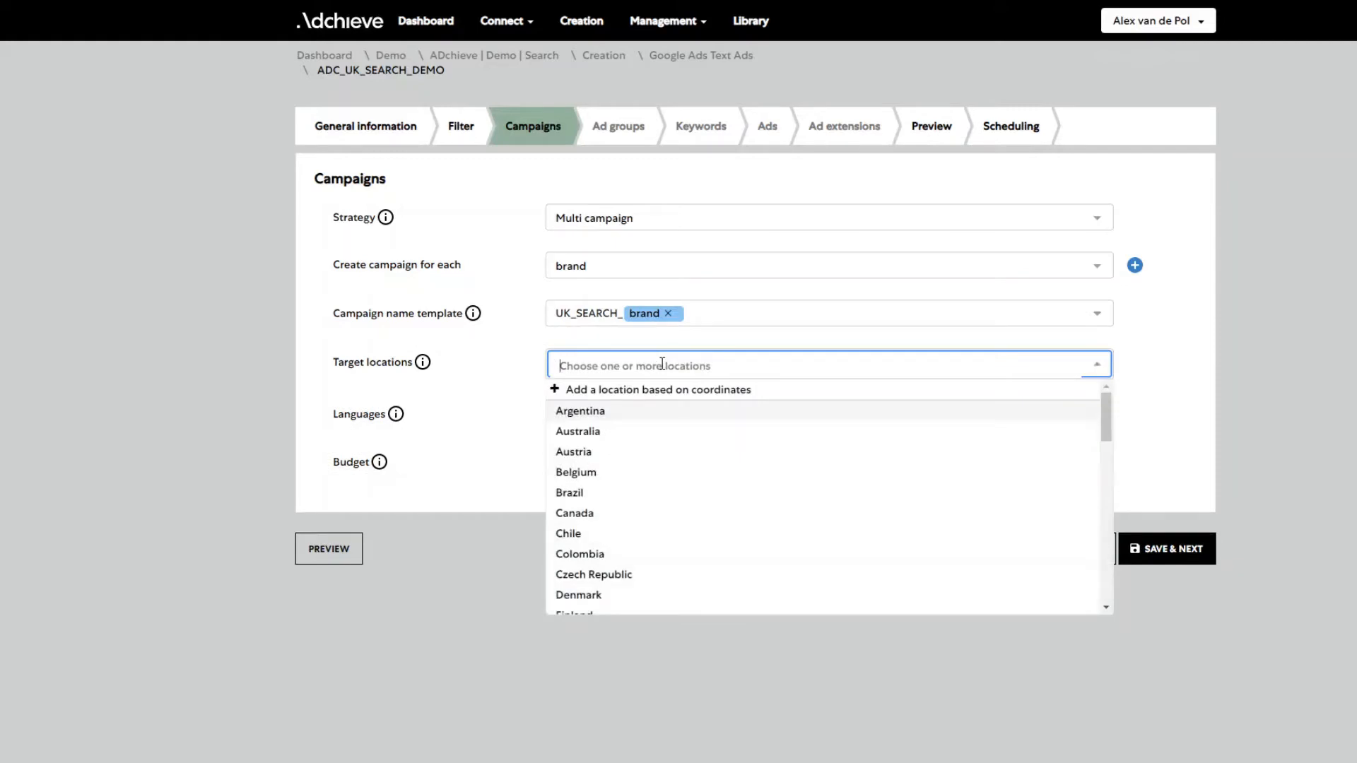
pyautogui.write('eng')
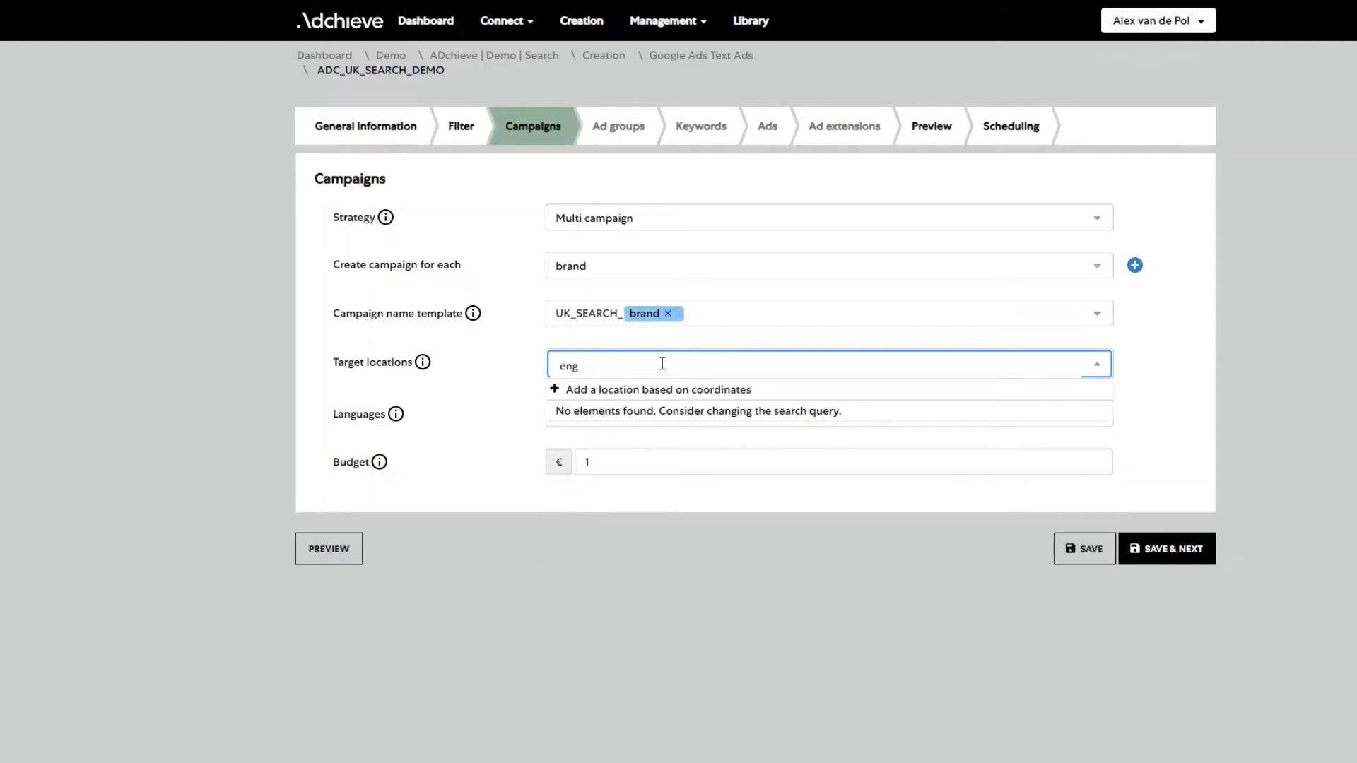
pyautogui.press('BackSpace')
pyautogui.press('BackSpace')
pyautogui.press('BackSpace')
pyautogui.write('uni')
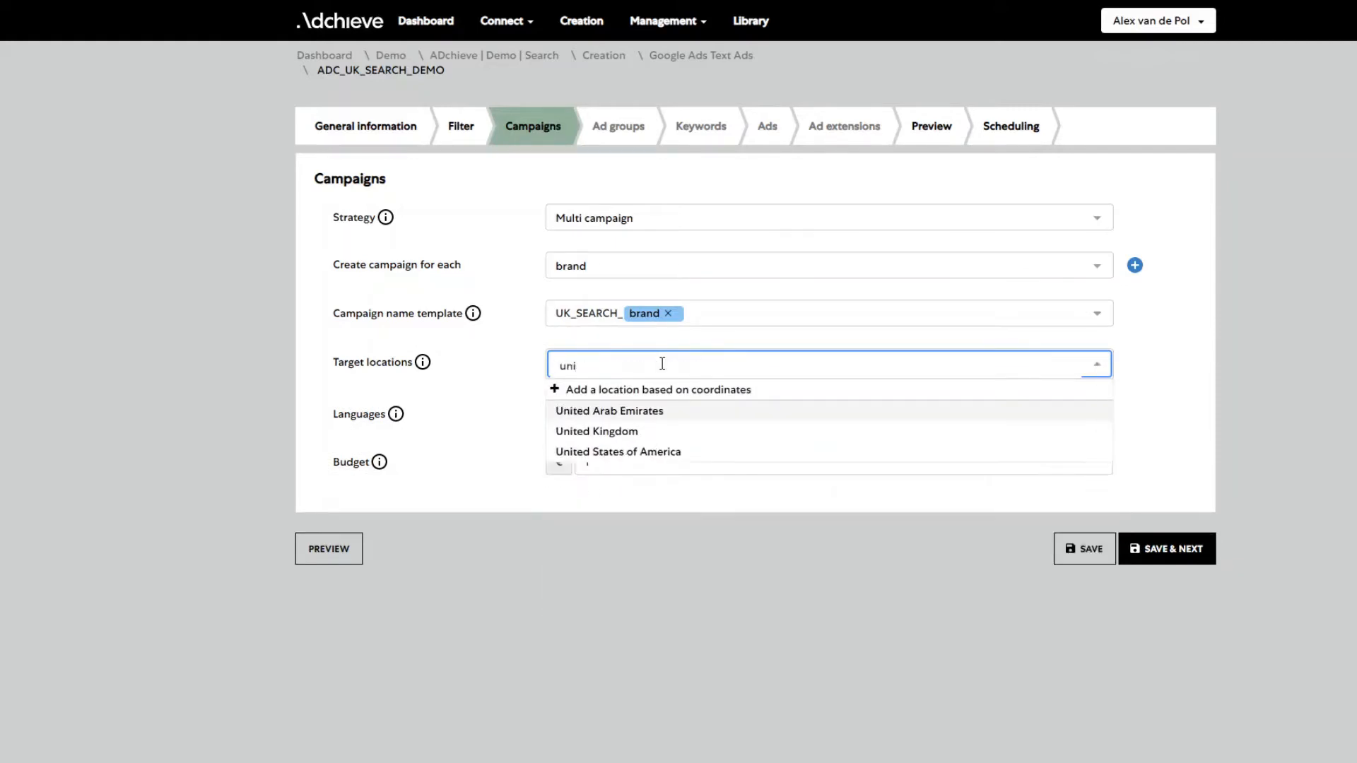
pyautogui.click(669, 431)
pyautogui.write('ire')
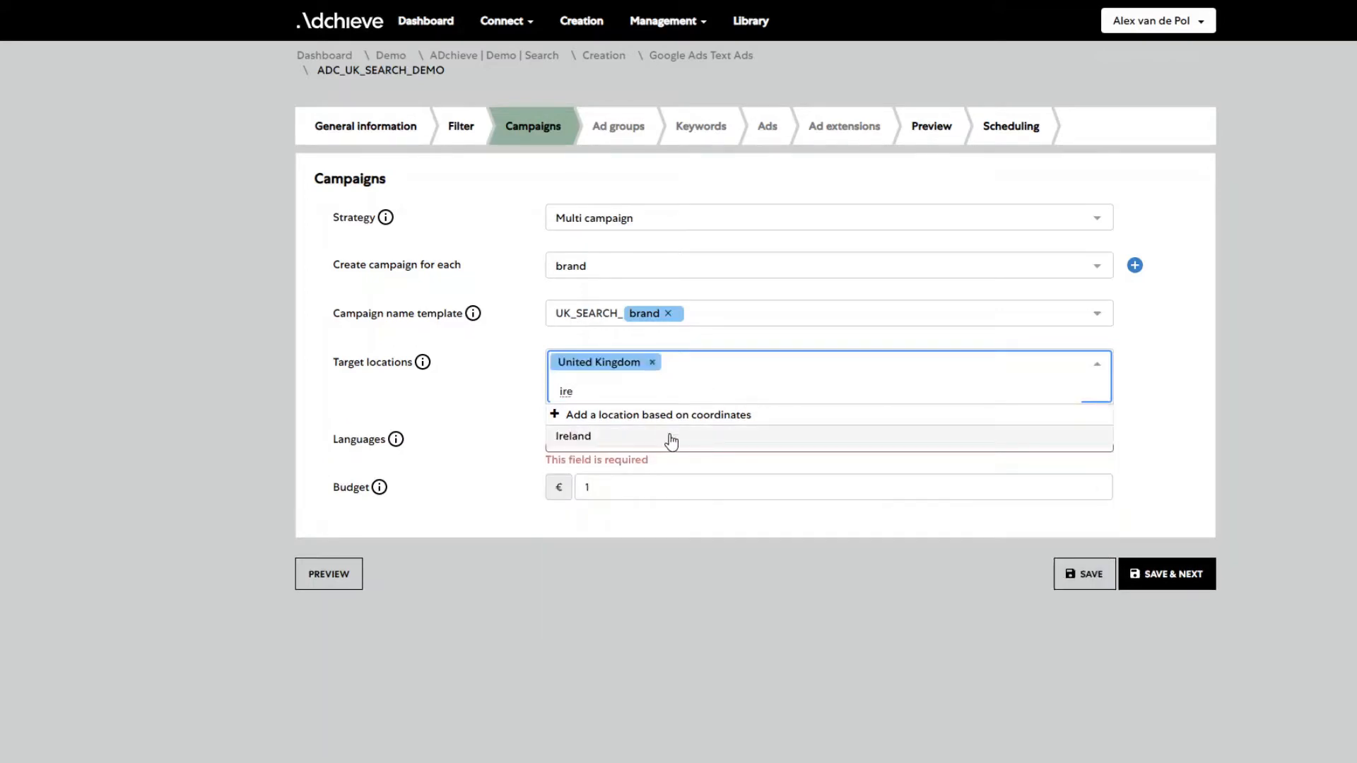
pyautogui.click(671, 440)
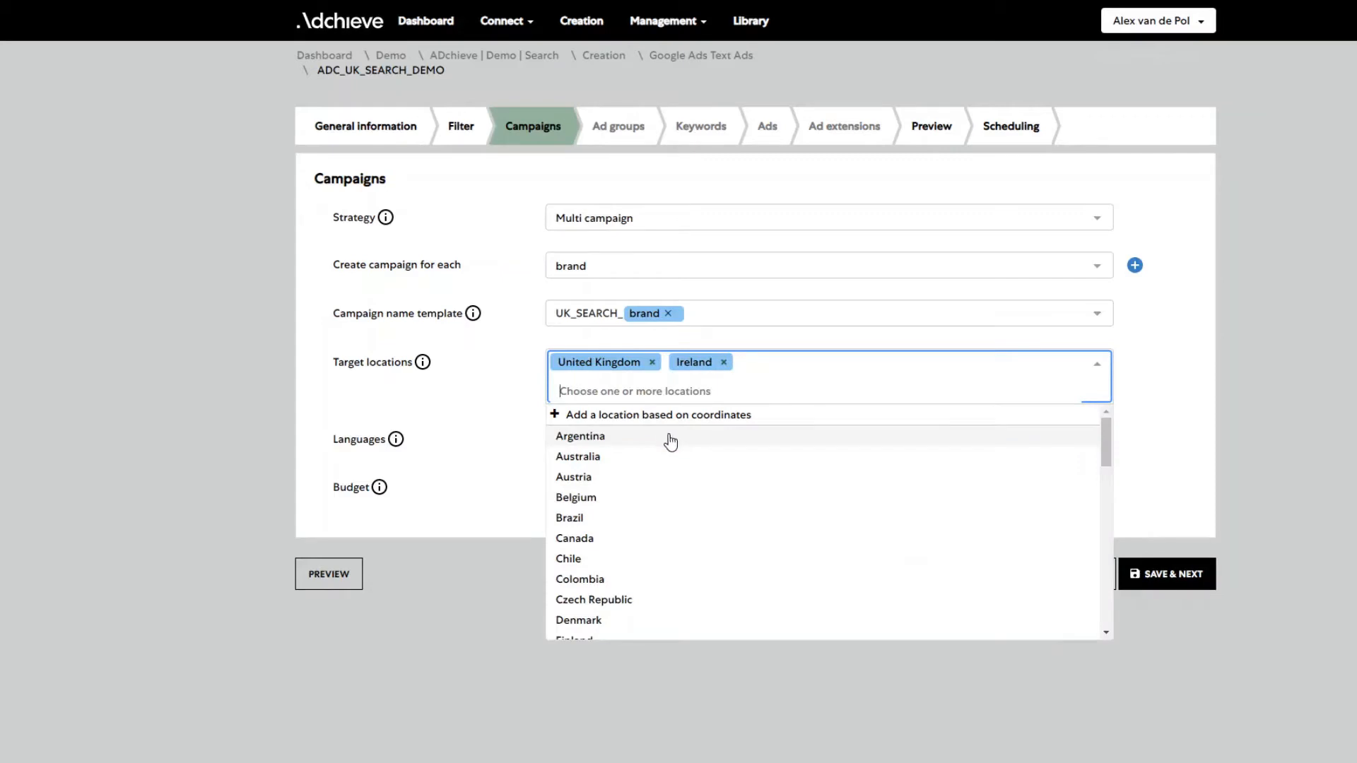
pyautogui.click(510, 431)
# Add English as the campaign language.
pyautogui.click(605, 412)
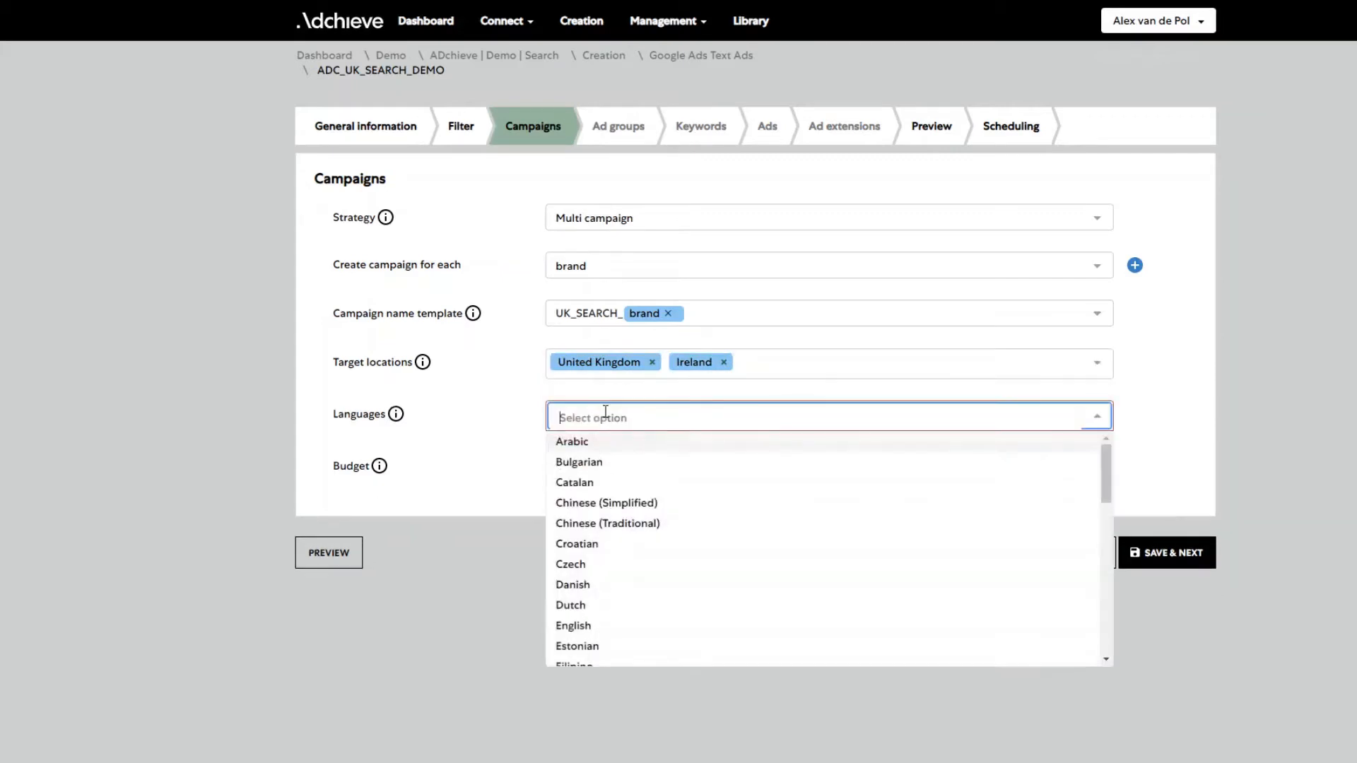
pyautogui.write('englis')
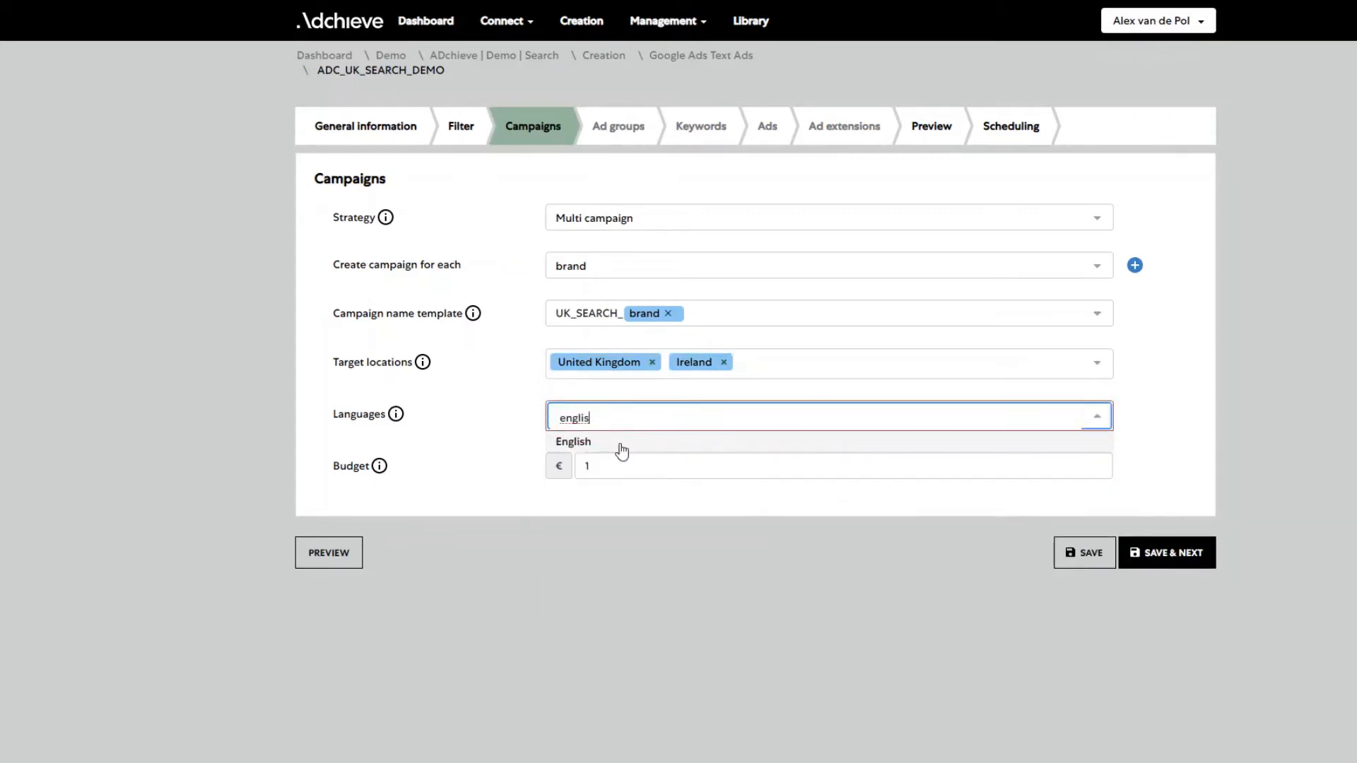
pyautogui.click(622, 442)
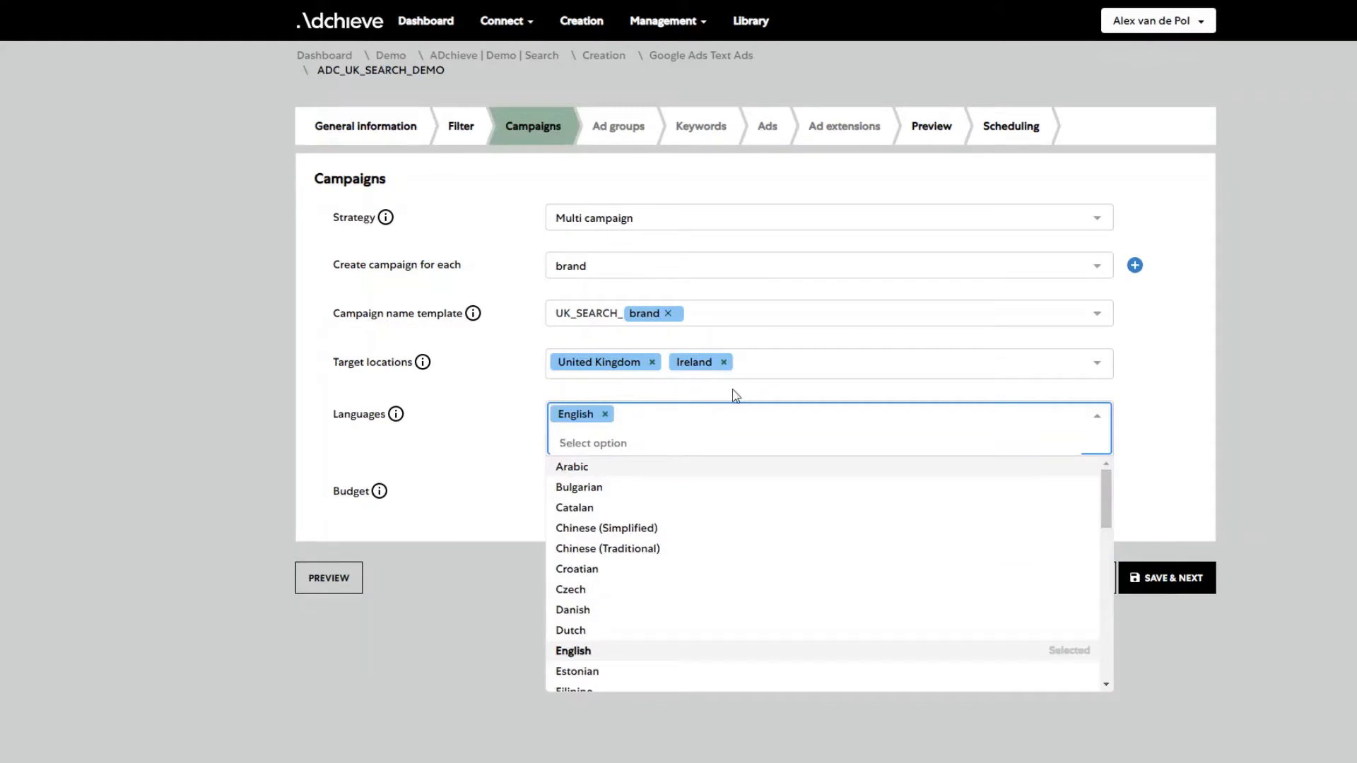
# View the form for adding a target location based on coordinates and close it without adding one.
pyautogui.click(782, 370)
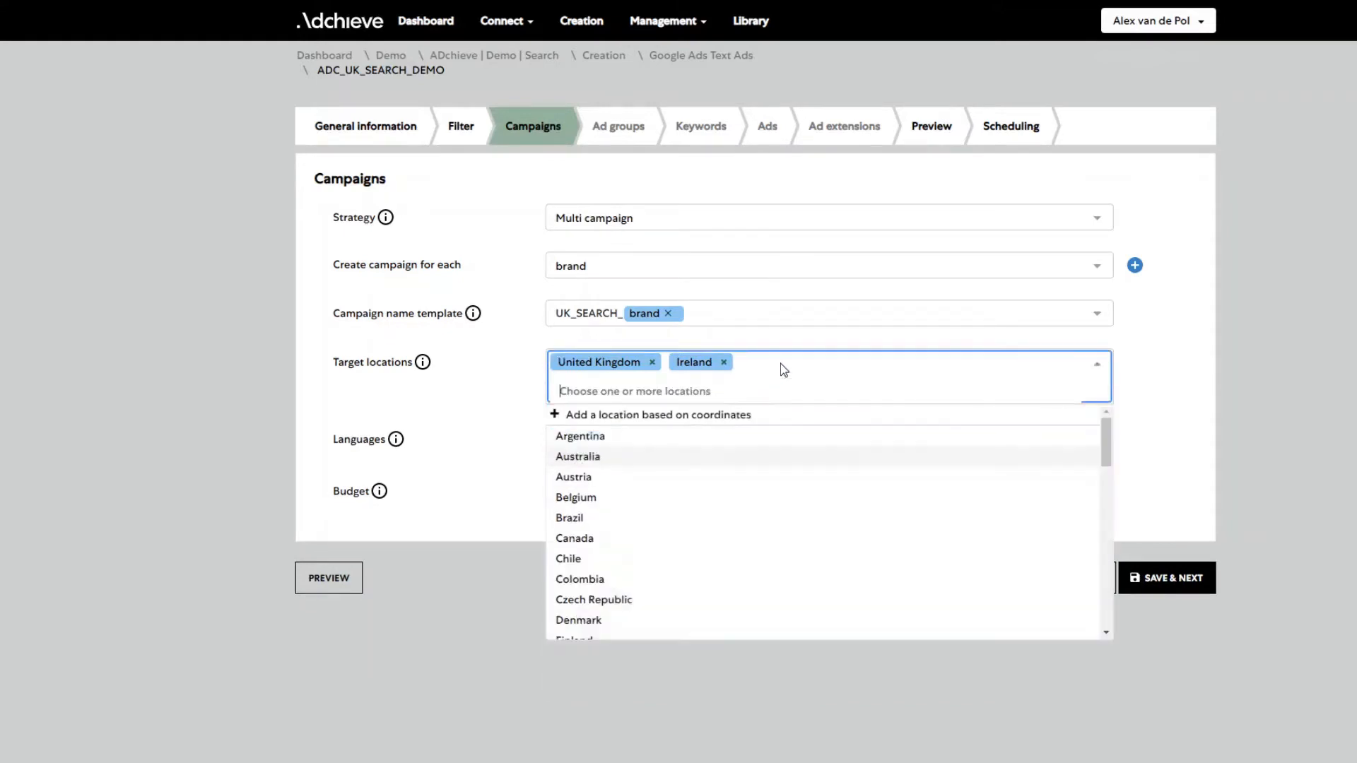
pyautogui.click(720, 417)
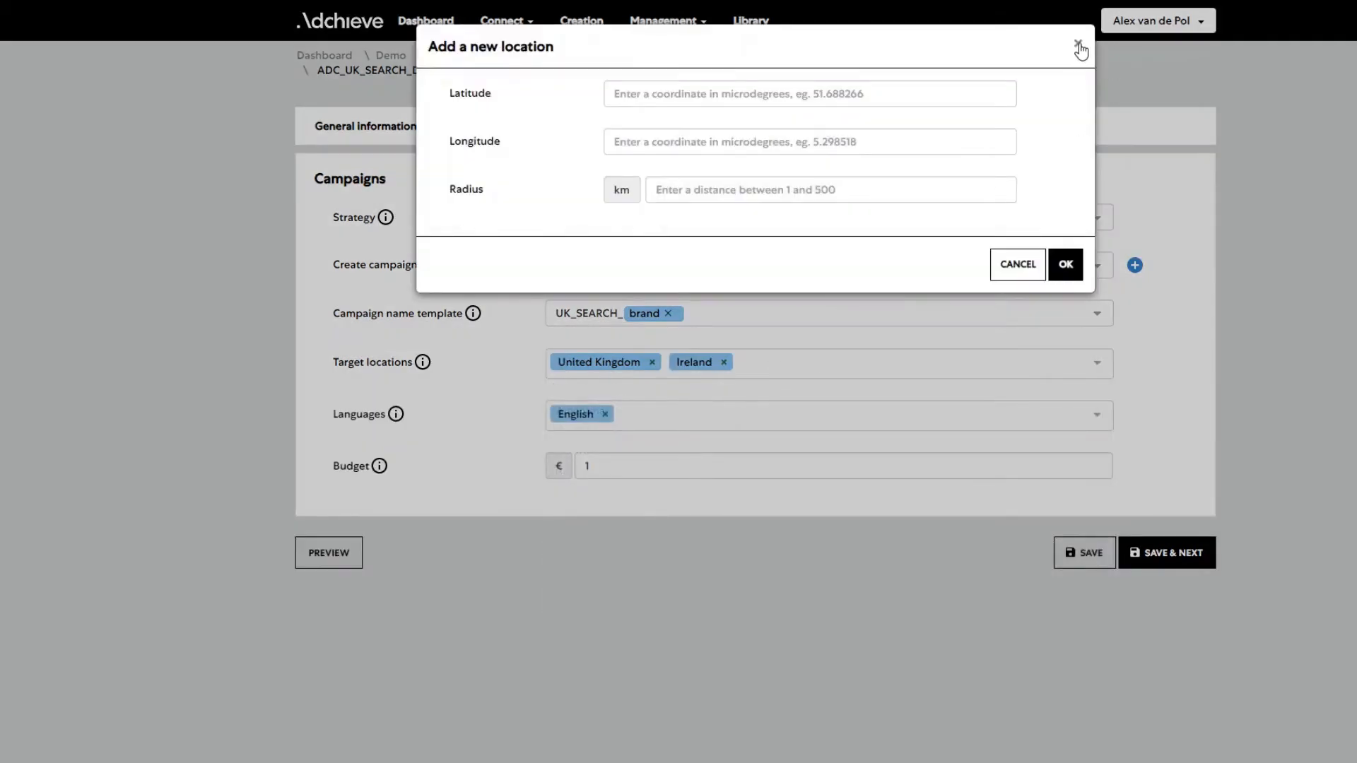
pyautogui.click(1079, 45)
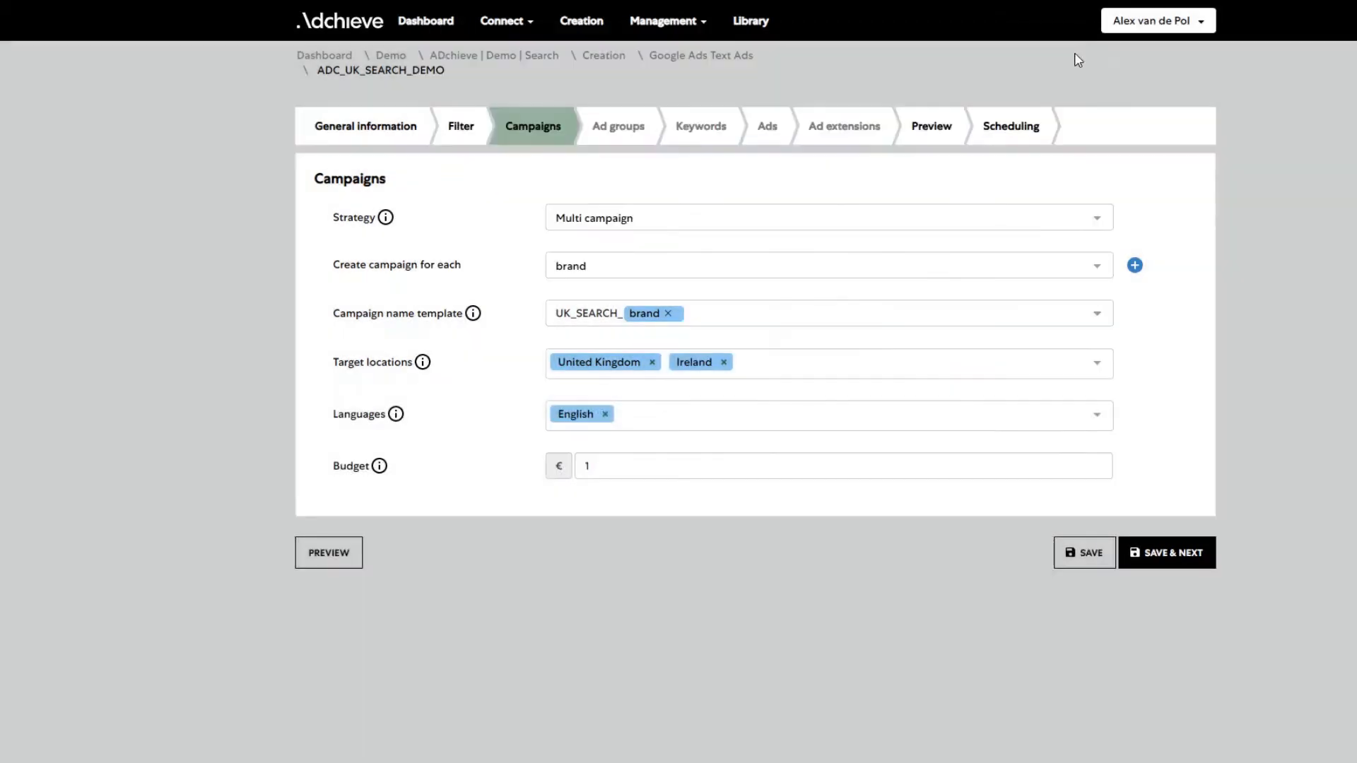
# Set the campaign budget to €20 and save the campaign settings.
pyautogui.click(710, 458)
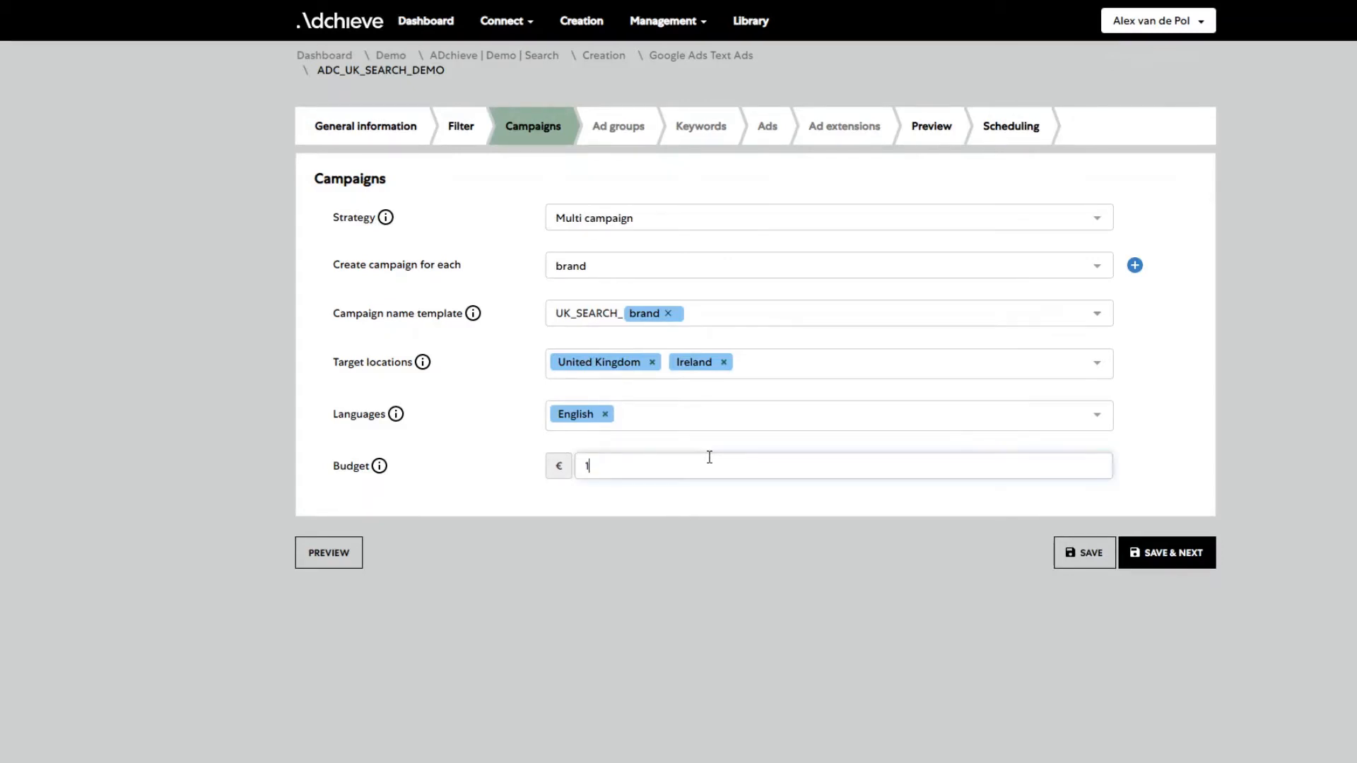
pyautogui.press('BackSpace')
pyautogui.write('20')
pyautogui.click(1082, 552)
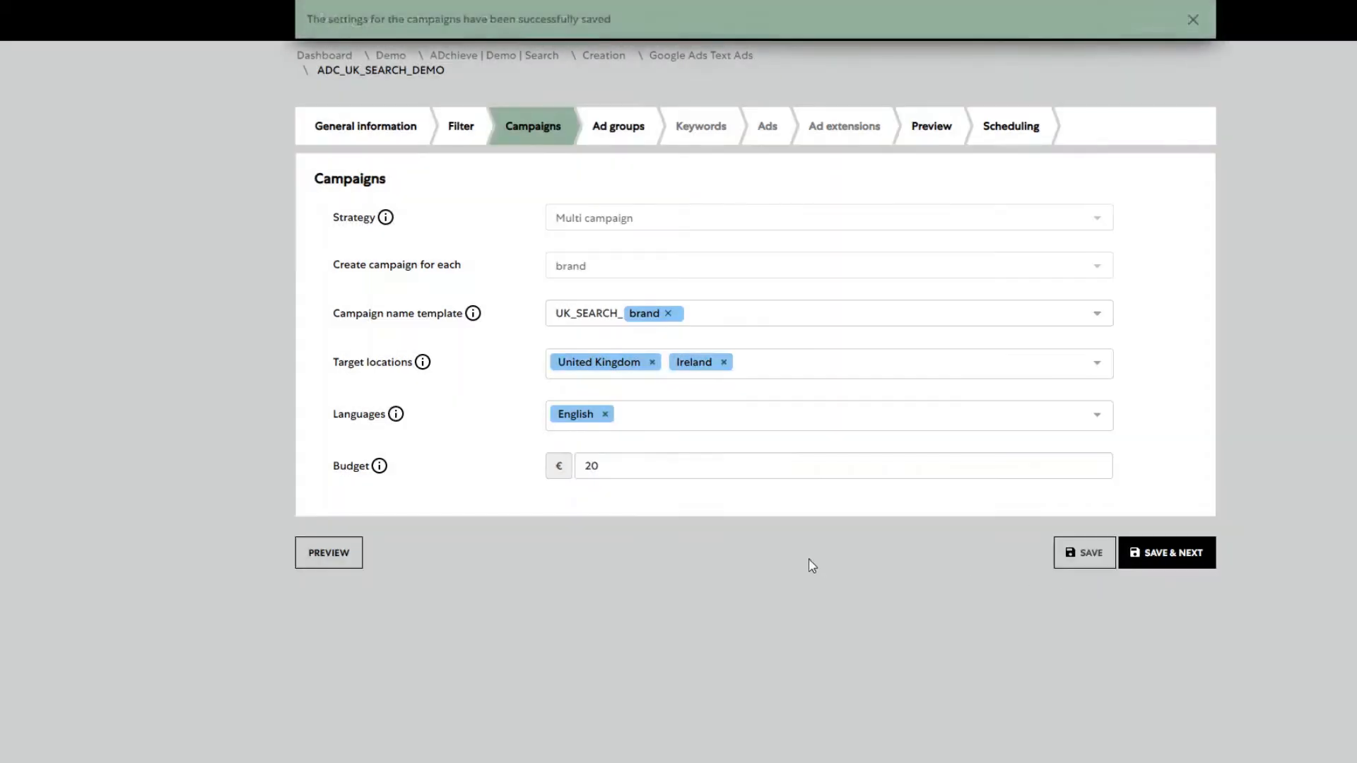
# Preview the campaigns generated per brand, close the preview and continue to the ad group settings.
pyautogui.click(345, 550)
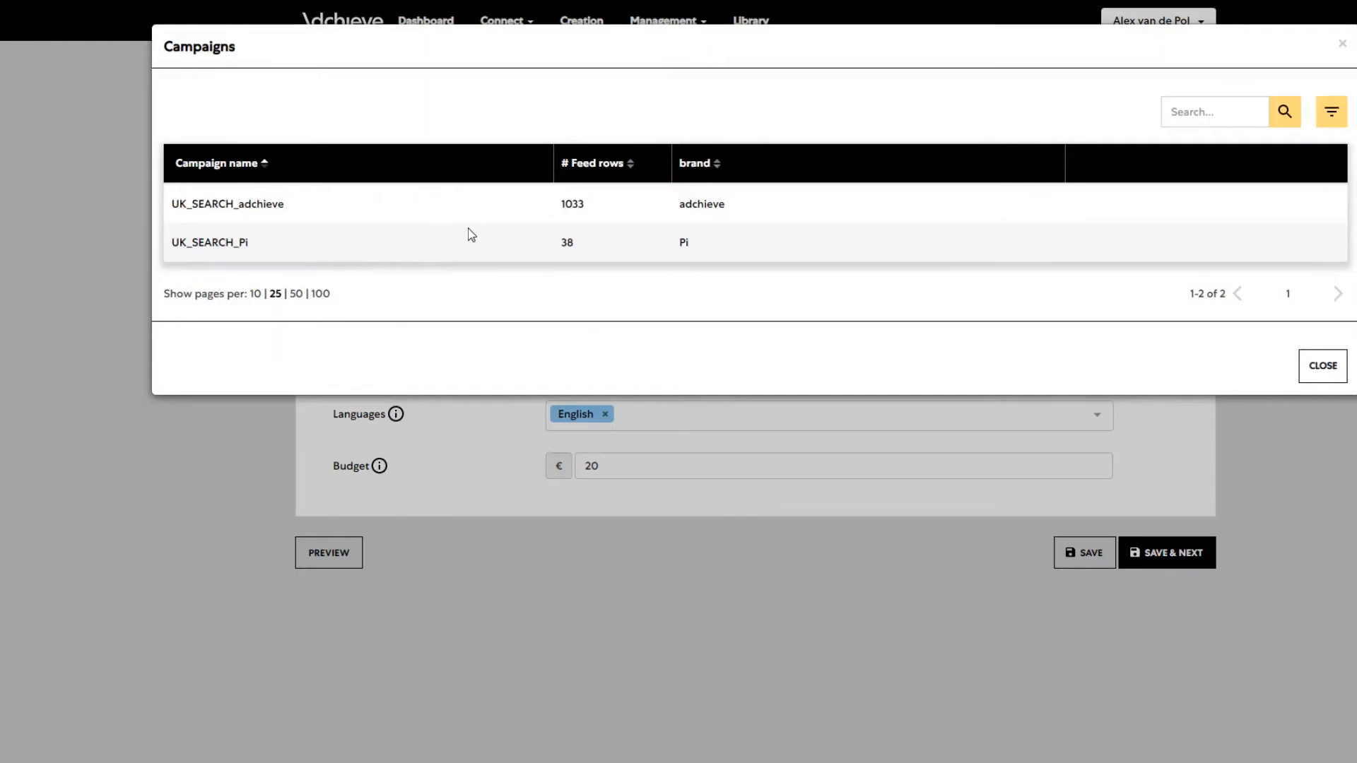
pyautogui.click(1342, 43)
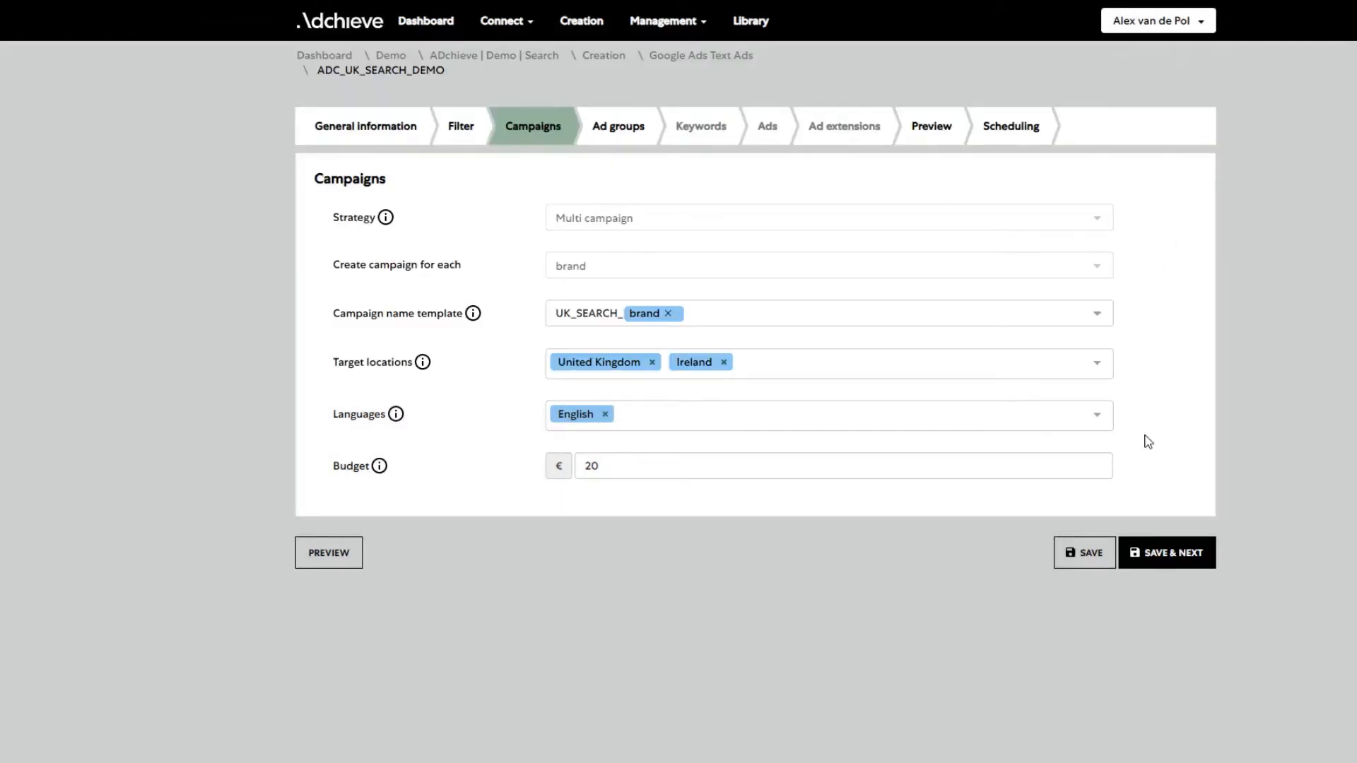
pyautogui.click(1189, 562)
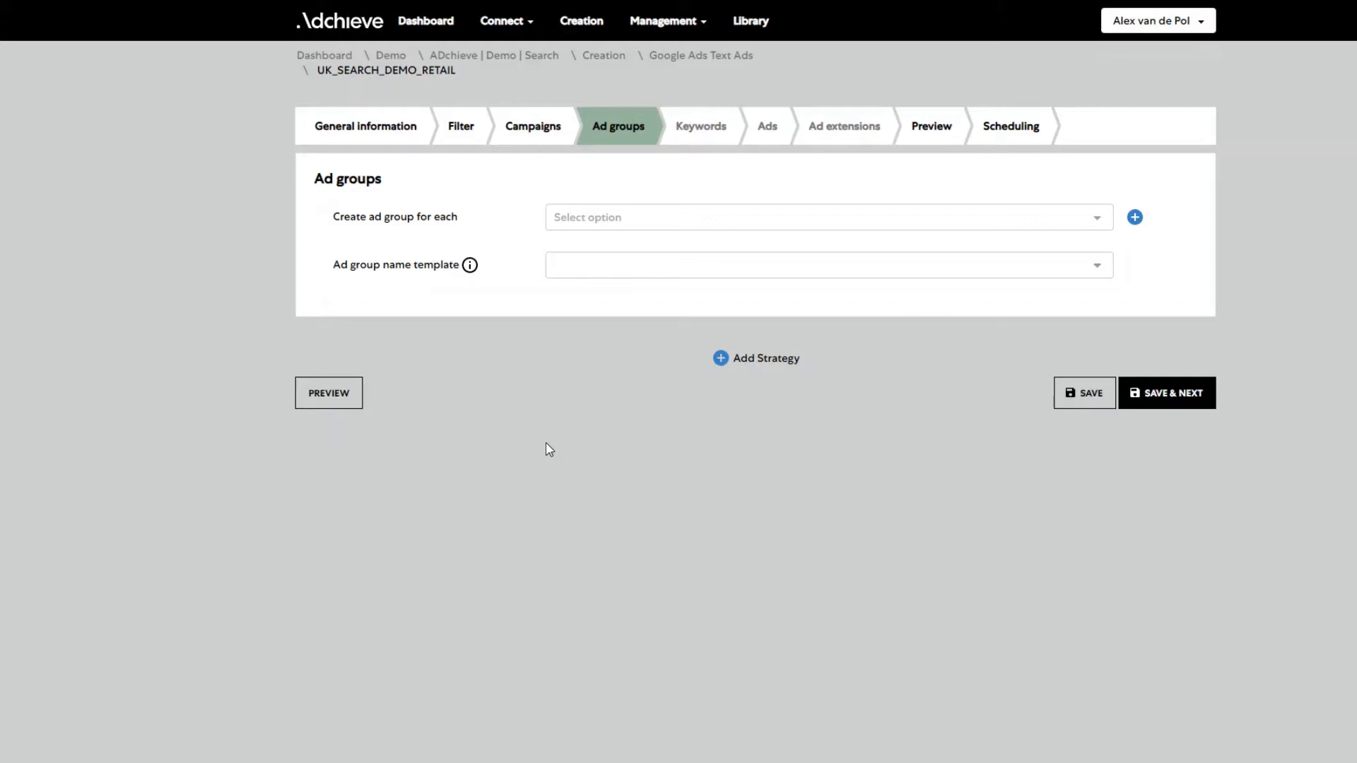
# Create an ad group for each combination of Brand1 and Product type.
pyautogui.click(625, 210)
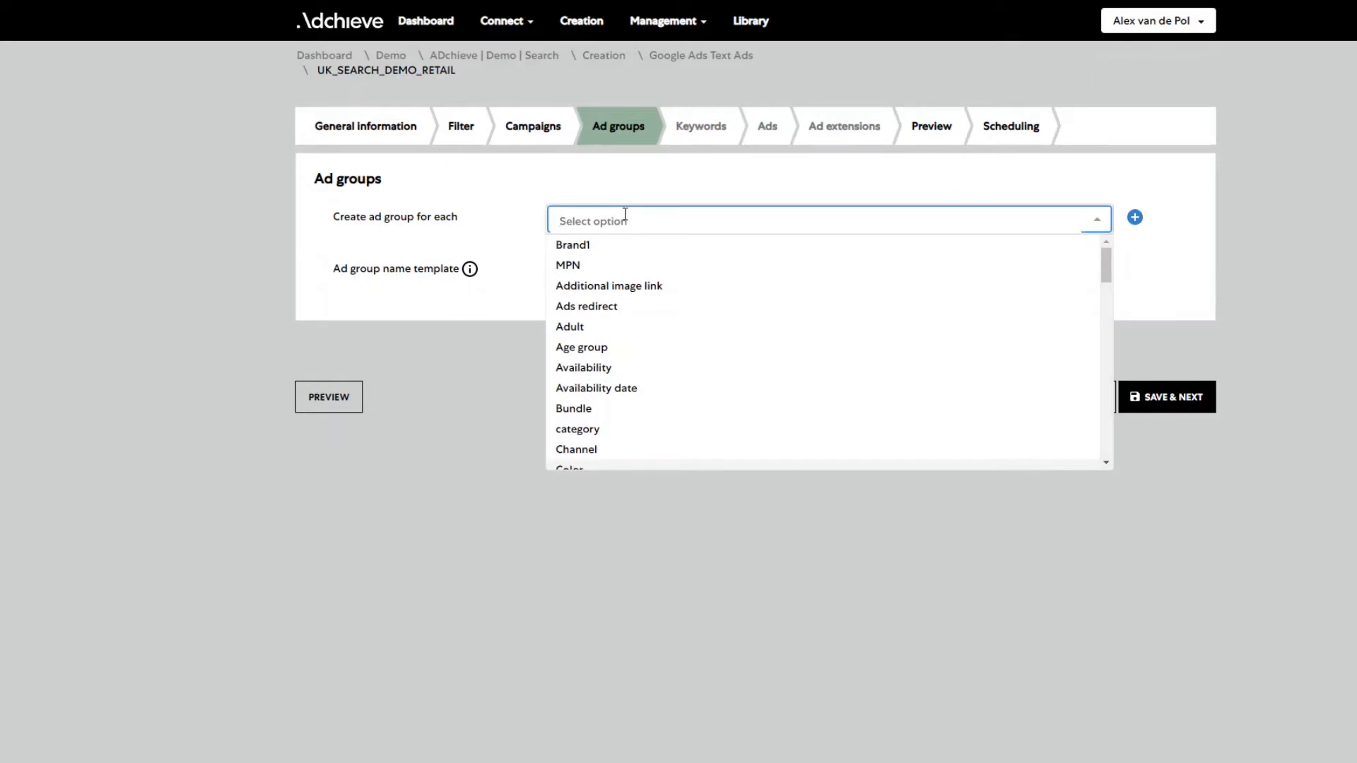
pyautogui.click(630, 248)
pyautogui.click(1134, 217)
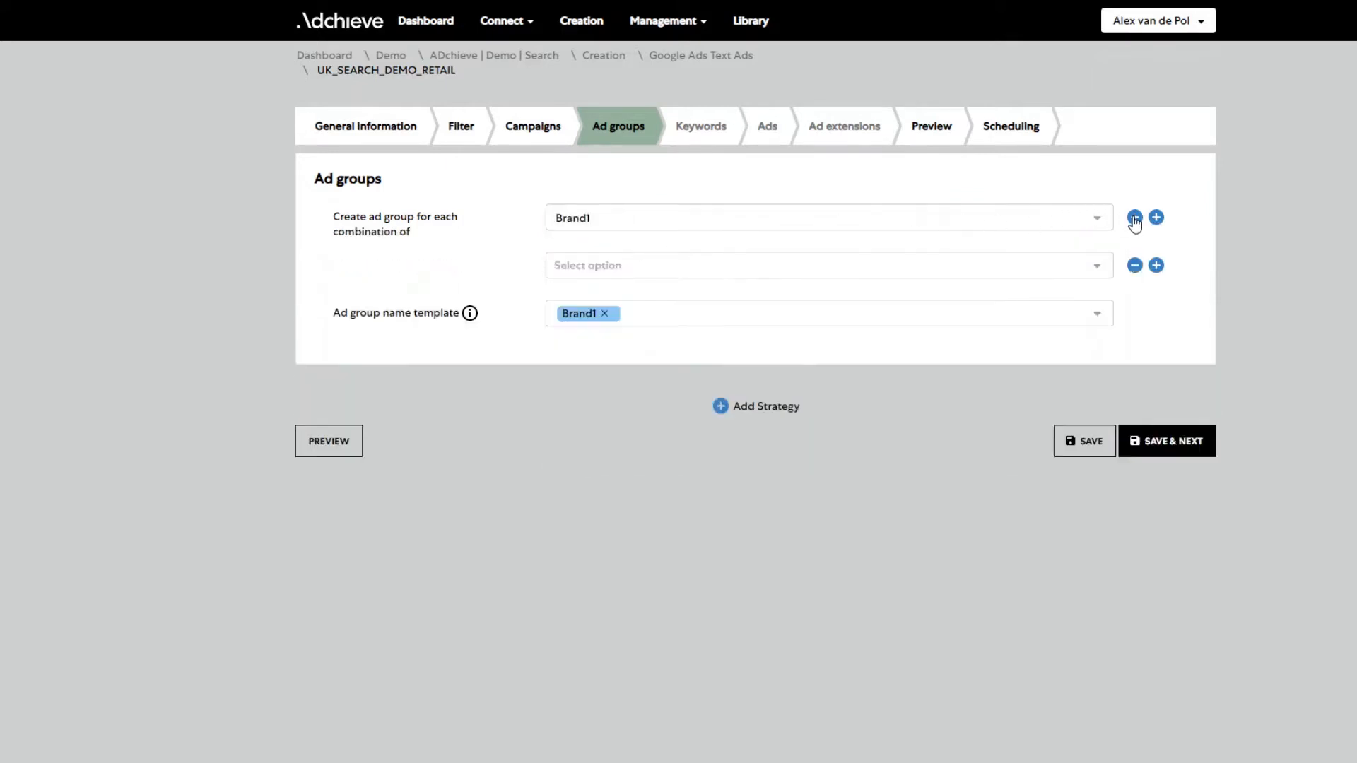
pyautogui.click(680, 269)
pyautogui.write('prod')
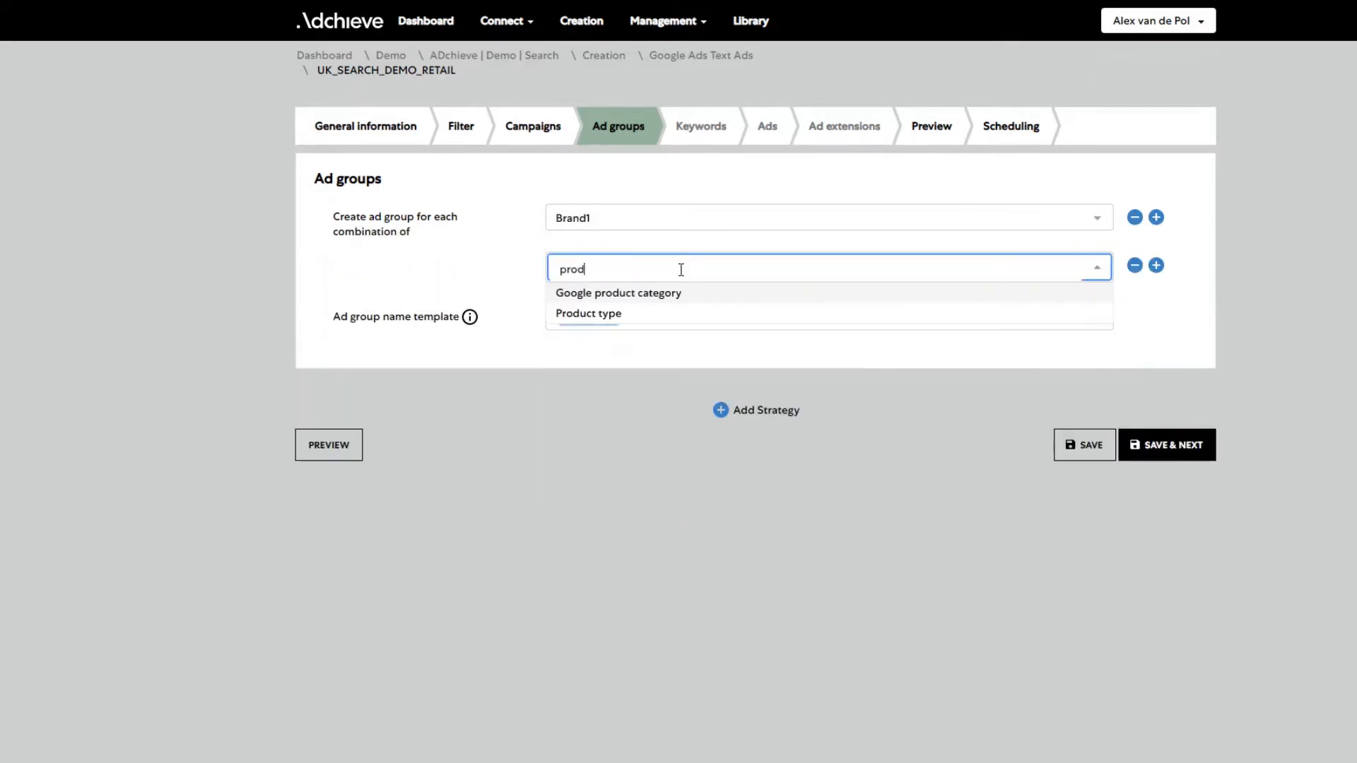
pyautogui.click(669, 313)
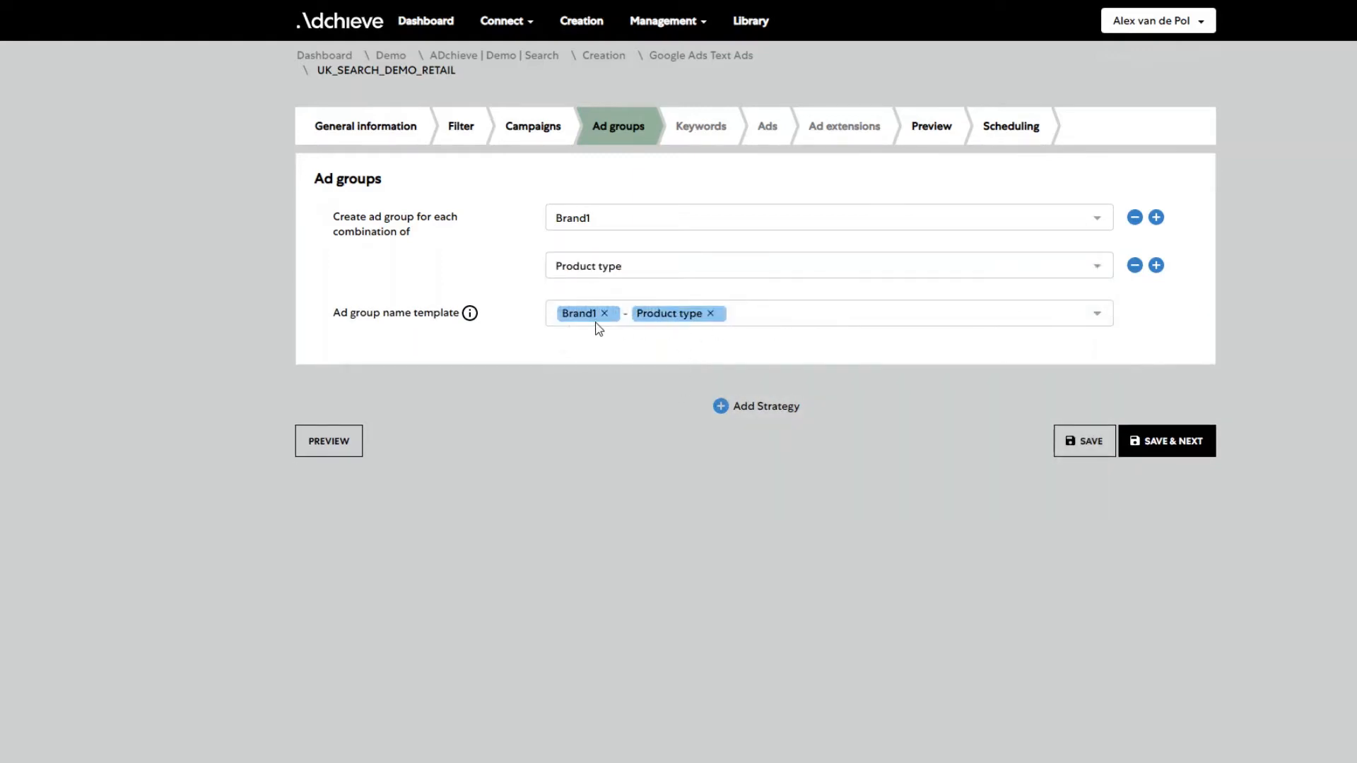
# Append (001) to the end of the ad group name template and save the ad group settings.
pyautogui.click(943, 314)
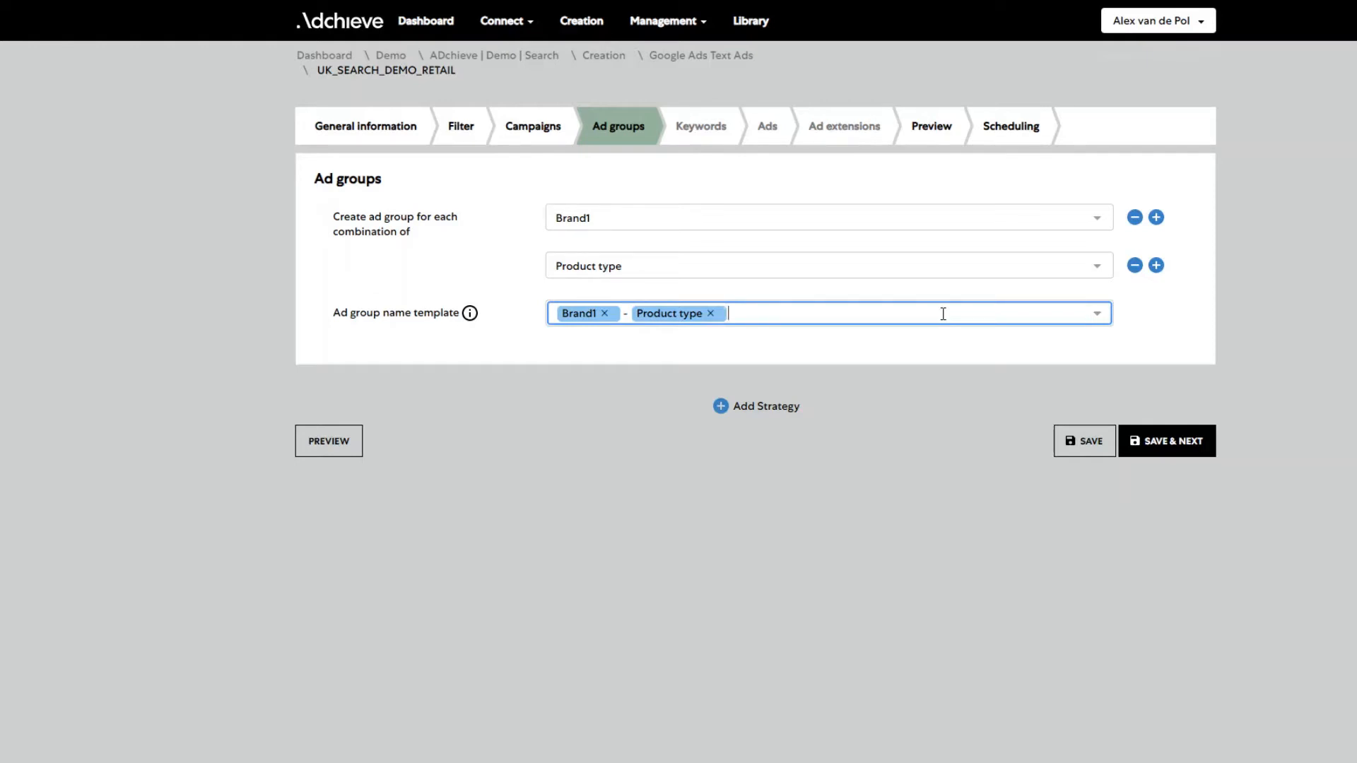
pyautogui.write('(001')
pyautogui.click(1089, 450)
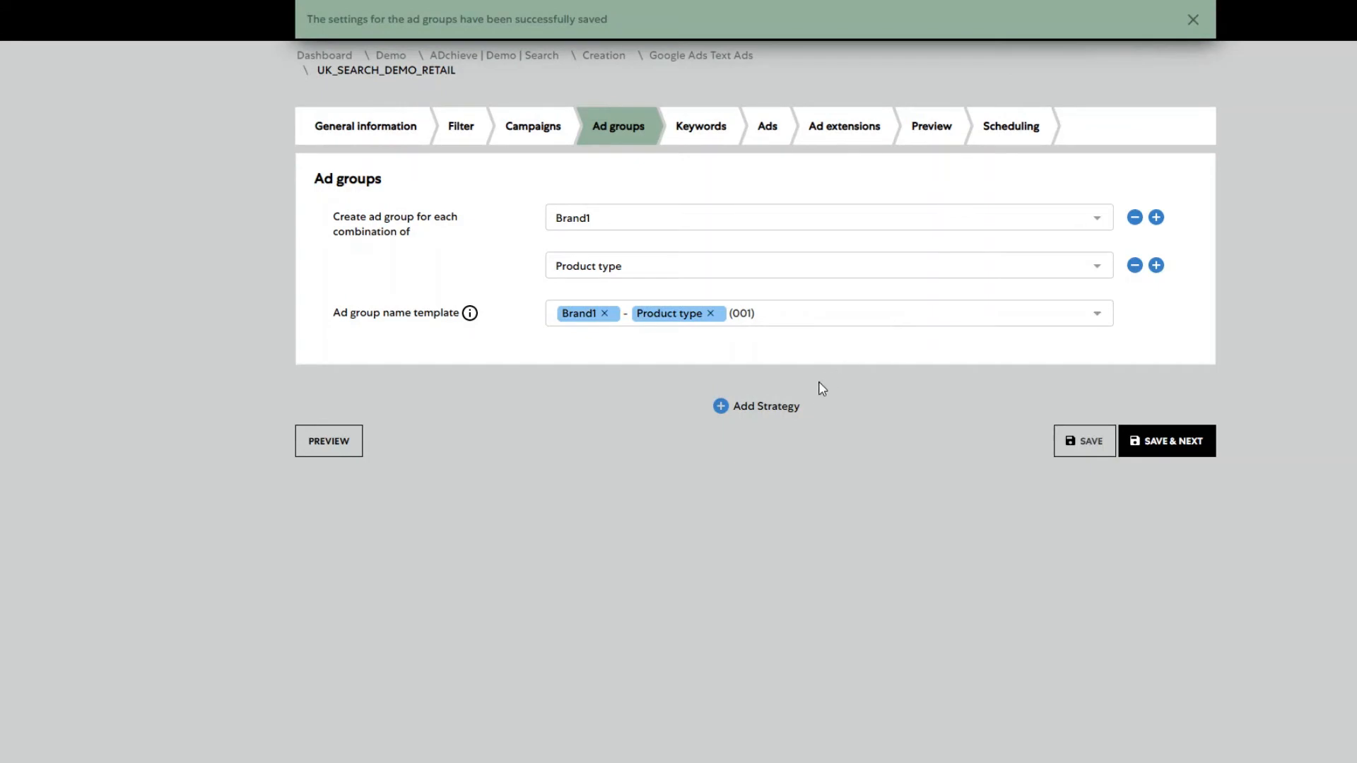
# Add a second ad group strategy and set the first strategy's feed row filter to Brand1 is not empty.
pyautogui.click(721, 408)
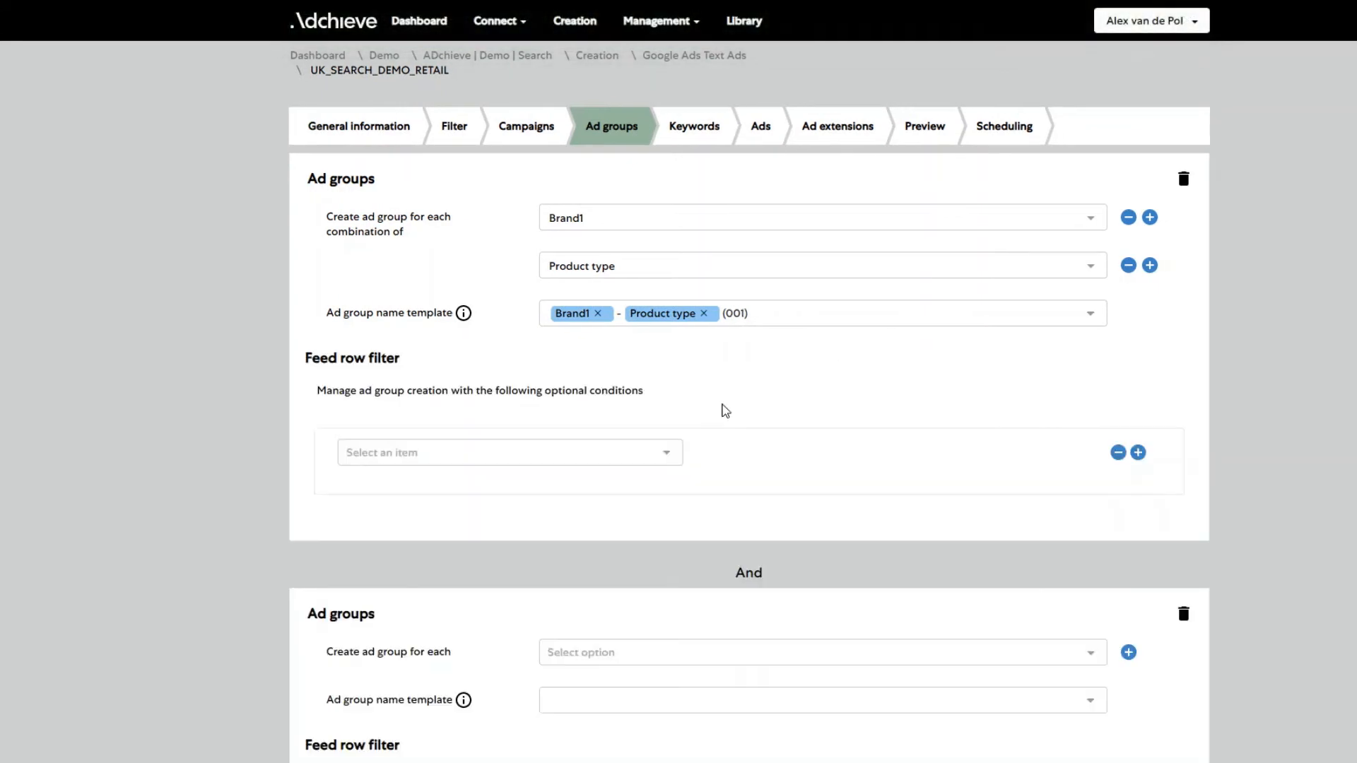
pyautogui.scroll(-1, 622, 452)
pyautogui.click(588, 417)
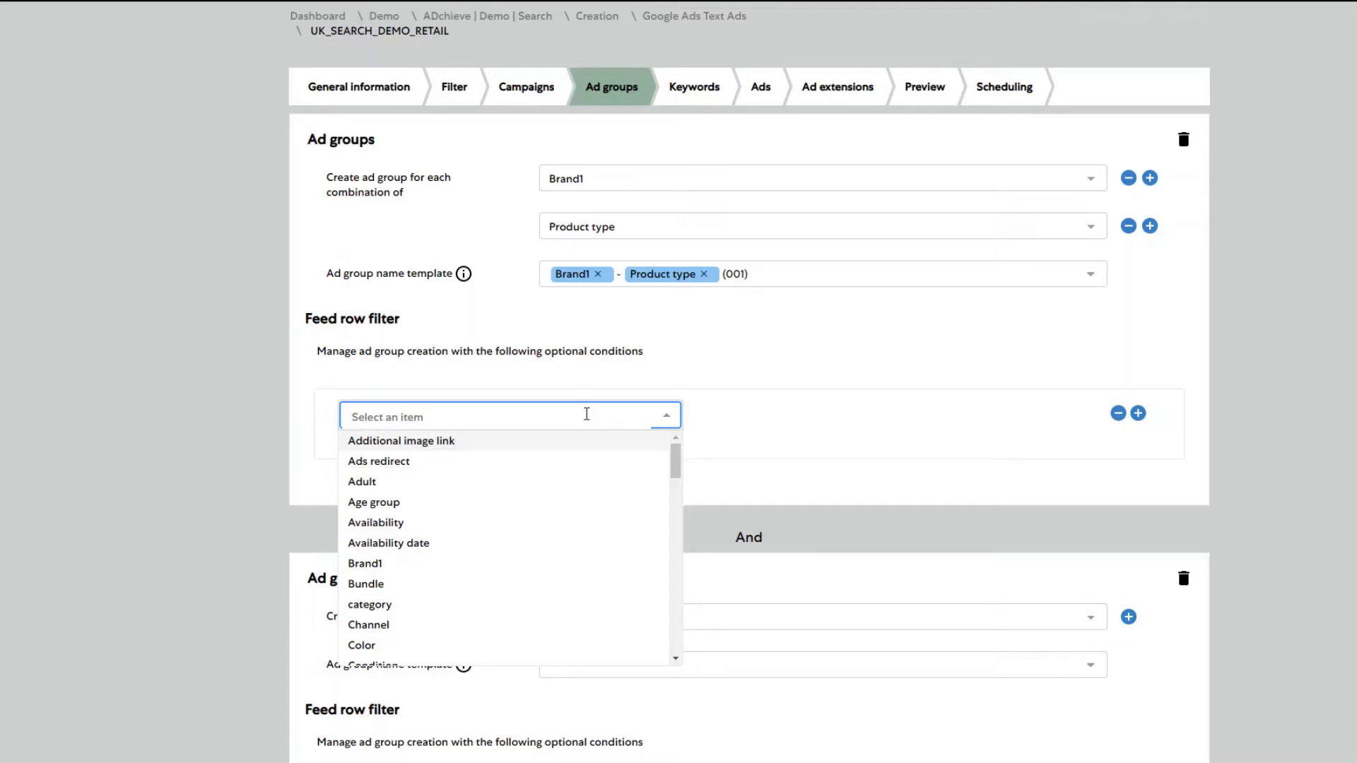
pyautogui.write('brand')
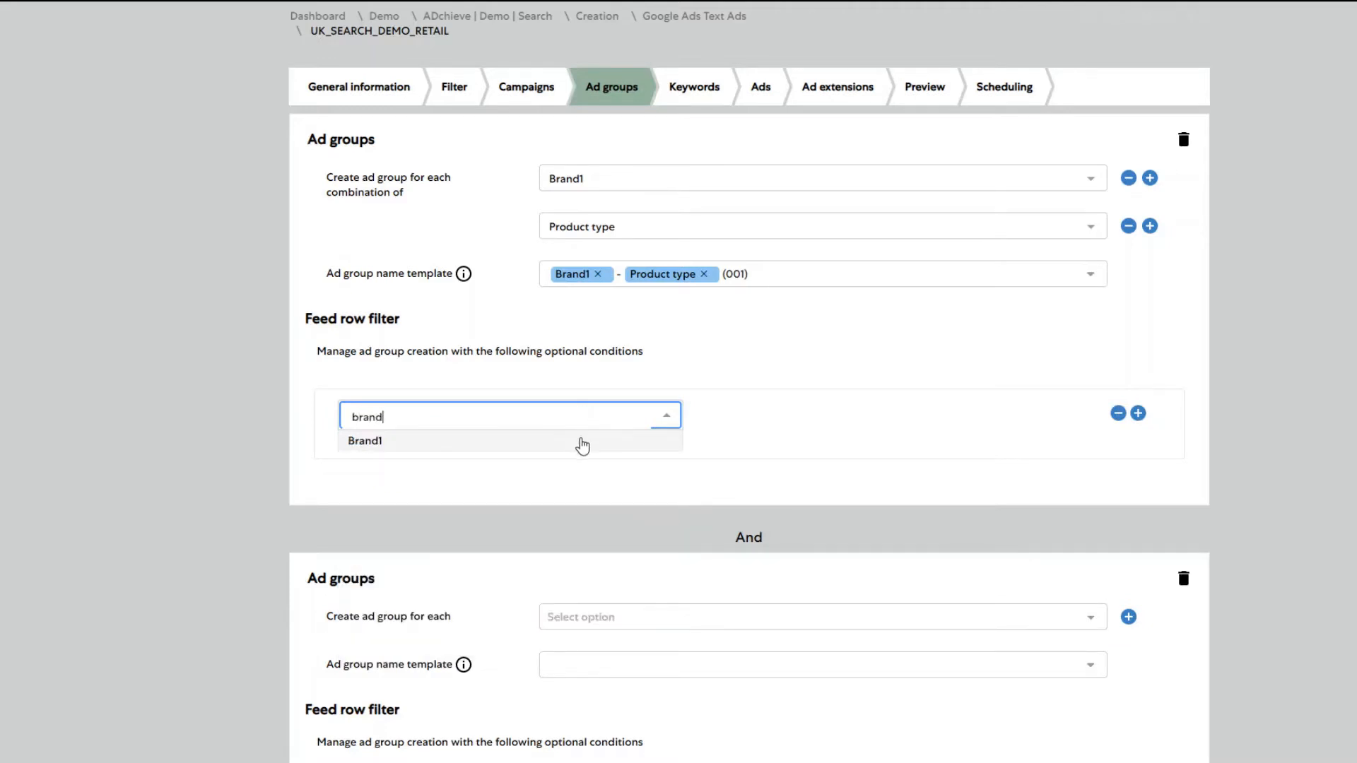
pyautogui.click(578, 441)
pyautogui.click(776, 414)
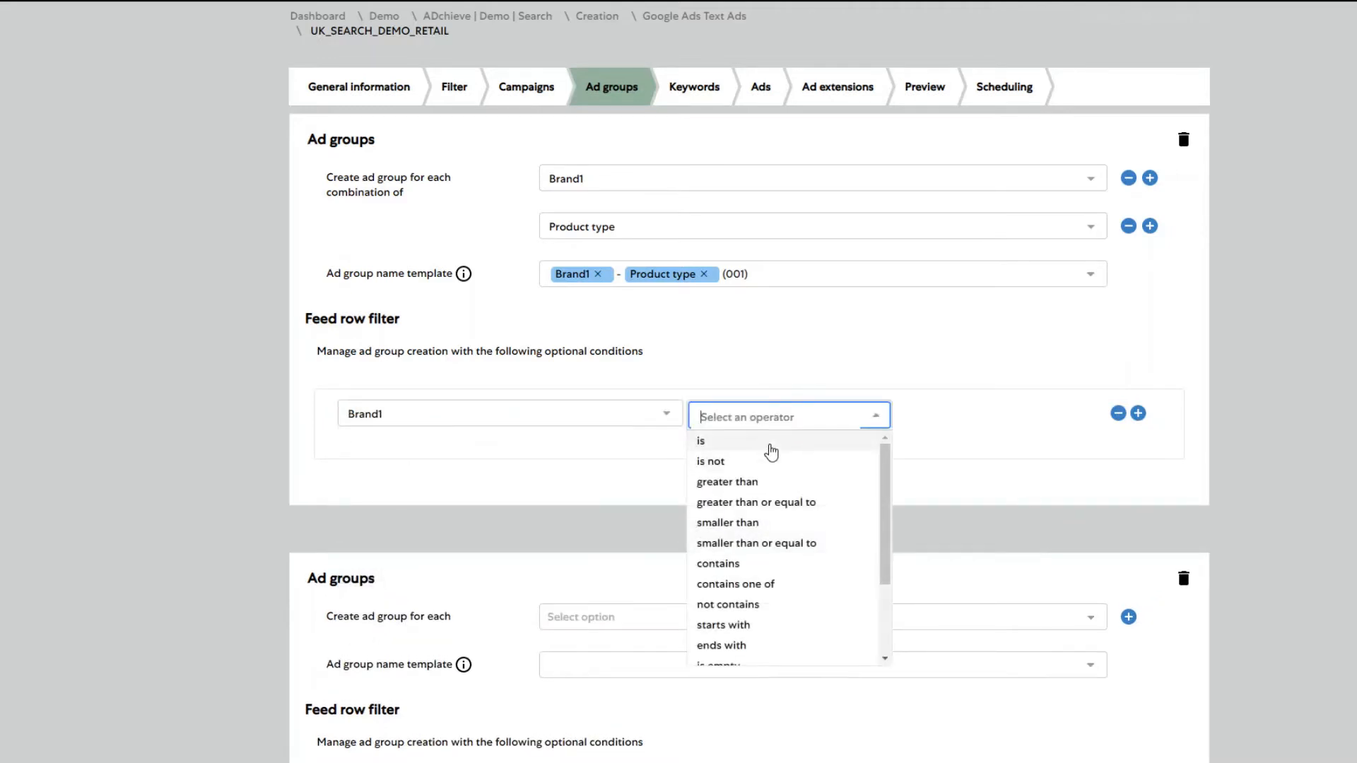
pyautogui.scroll(-2, 774, 565)
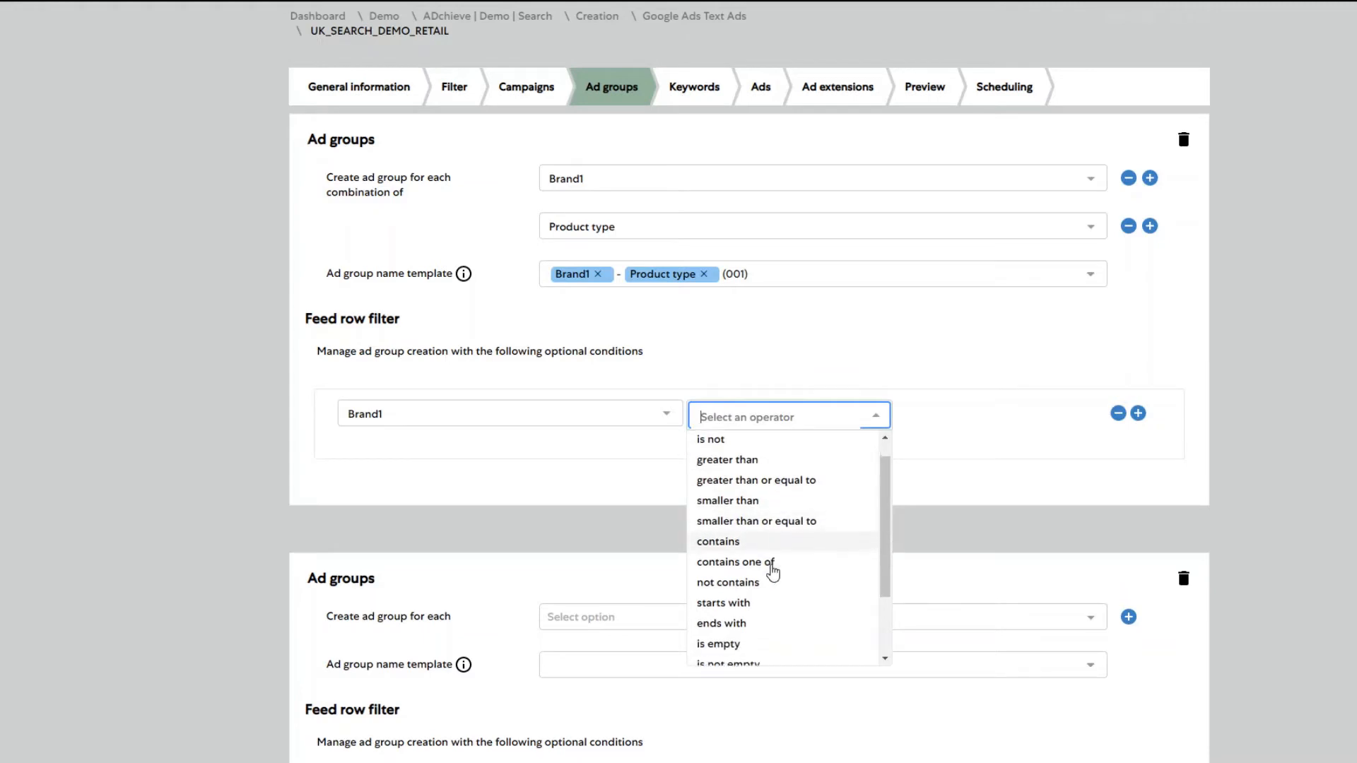
pyautogui.click(767, 609)
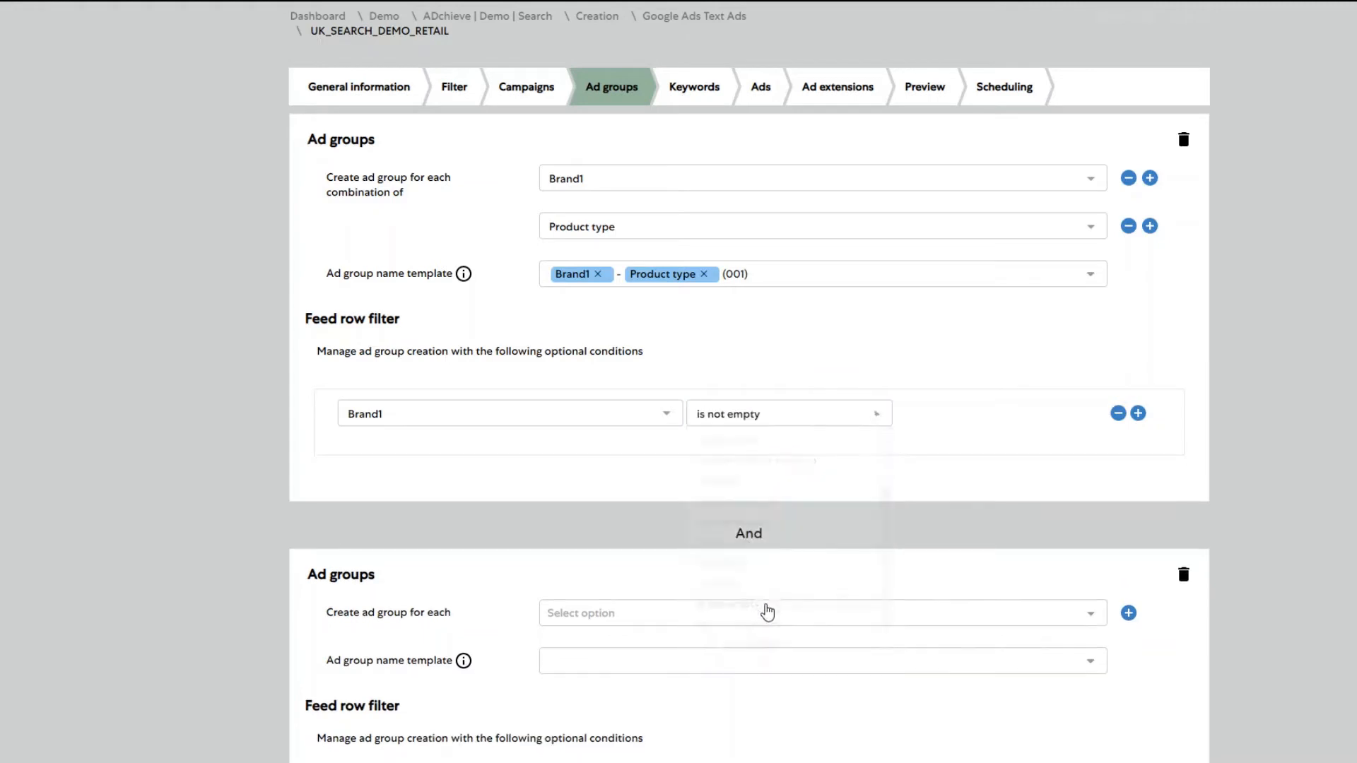
# In the second strategy, create an ad group for each combination of Color and Product type.
pyautogui.scroll(-2, 560, 461)
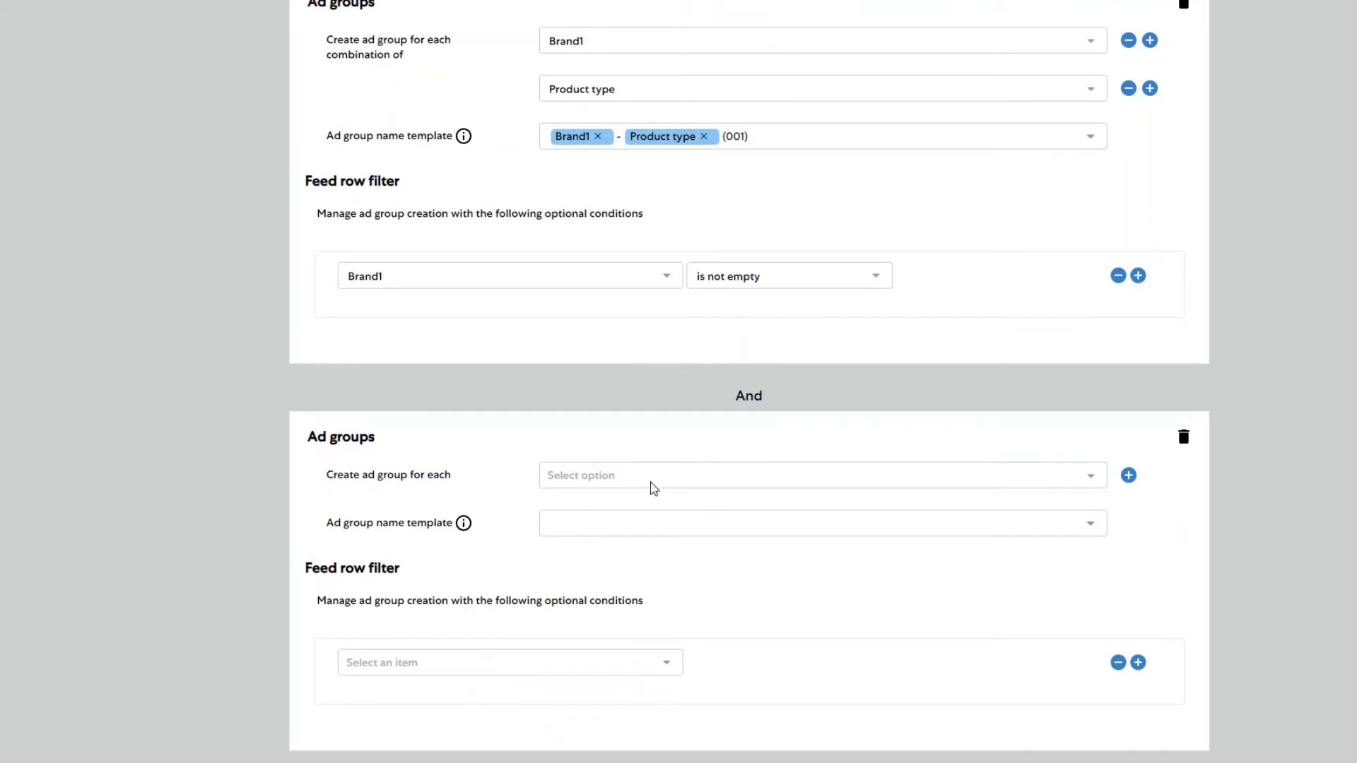
pyautogui.click(653, 486)
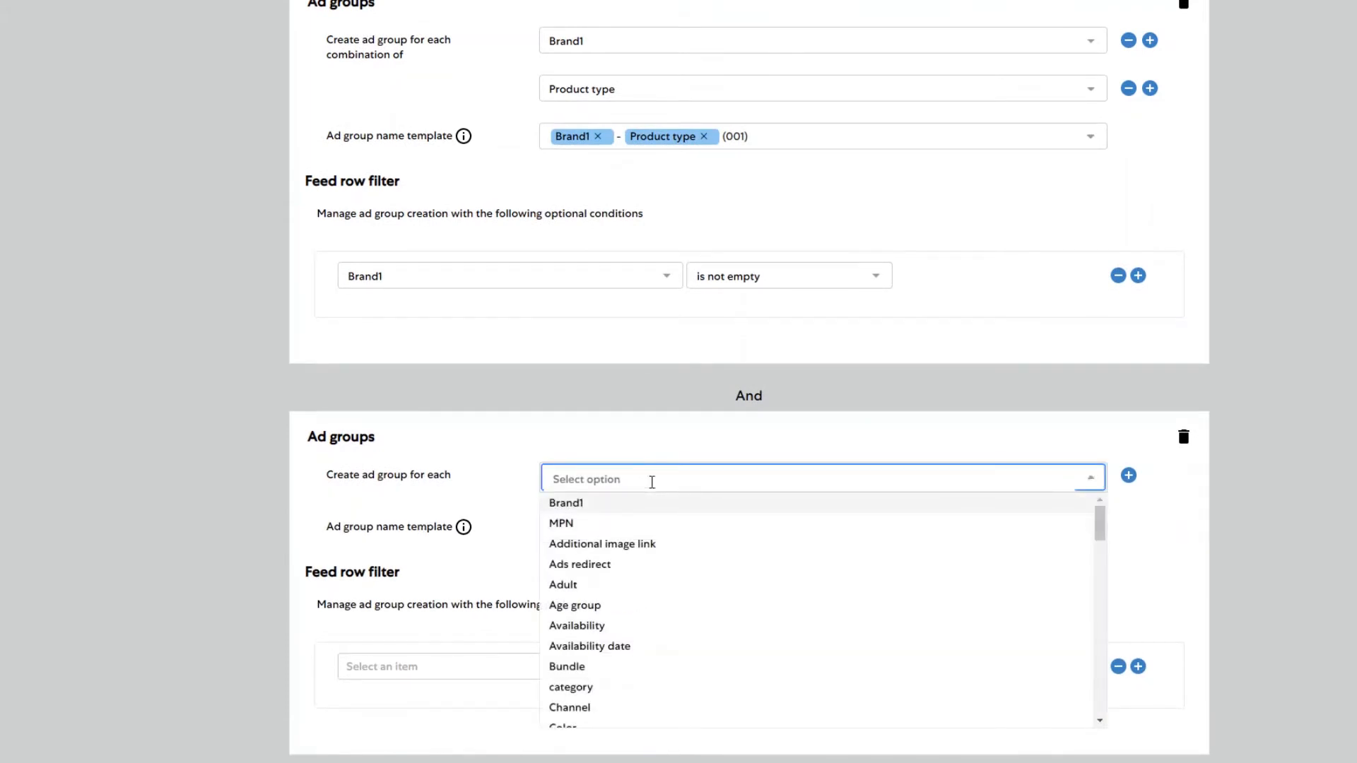
pyautogui.write('colo')
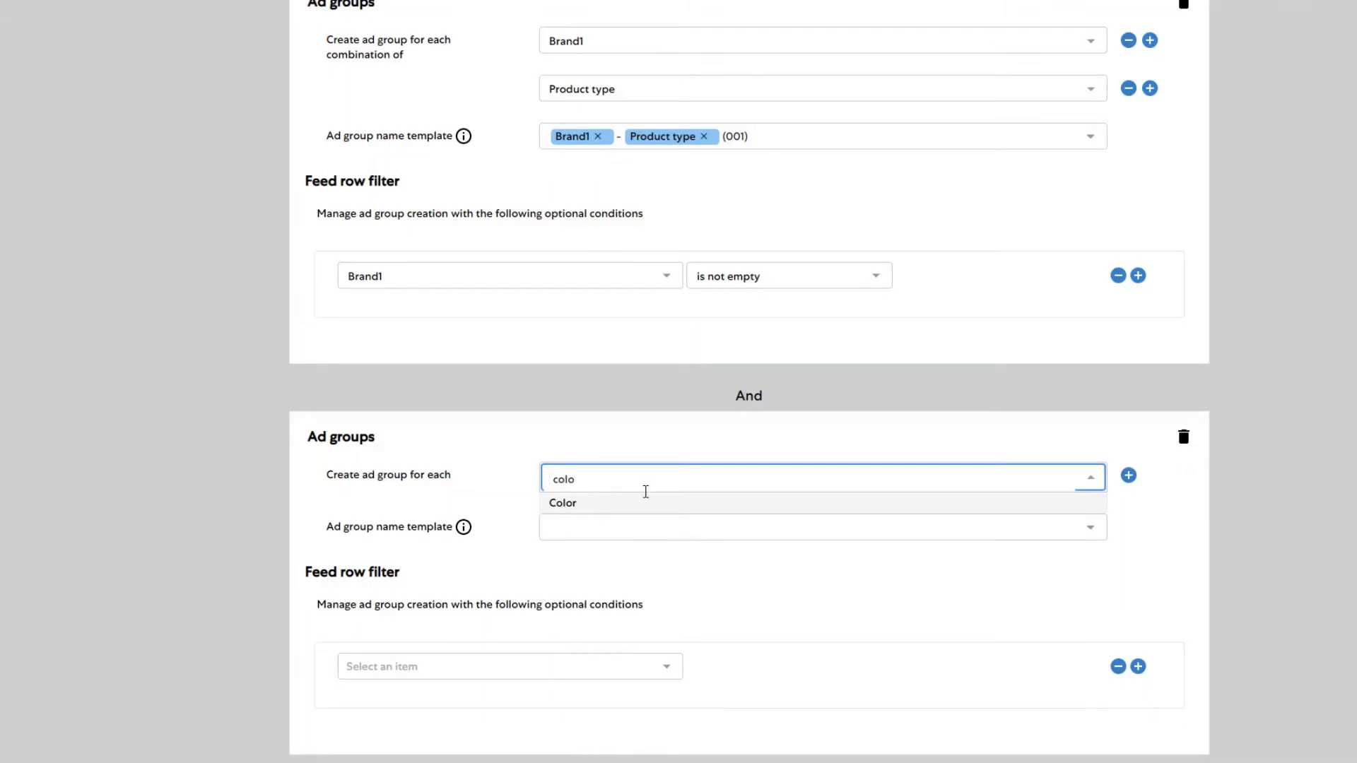
pyautogui.click(644, 504)
pyautogui.click(1129, 476)
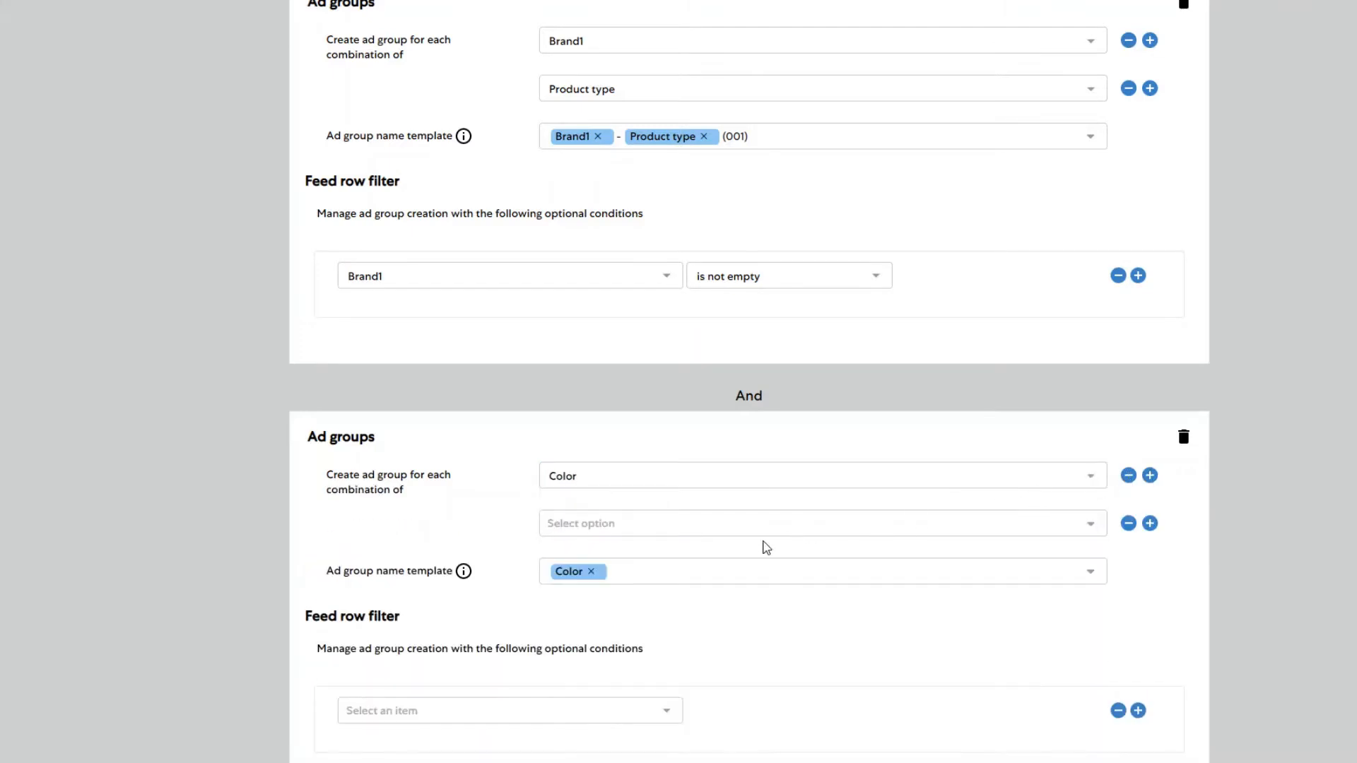
pyautogui.click(758, 529)
pyautogui.write('prod')
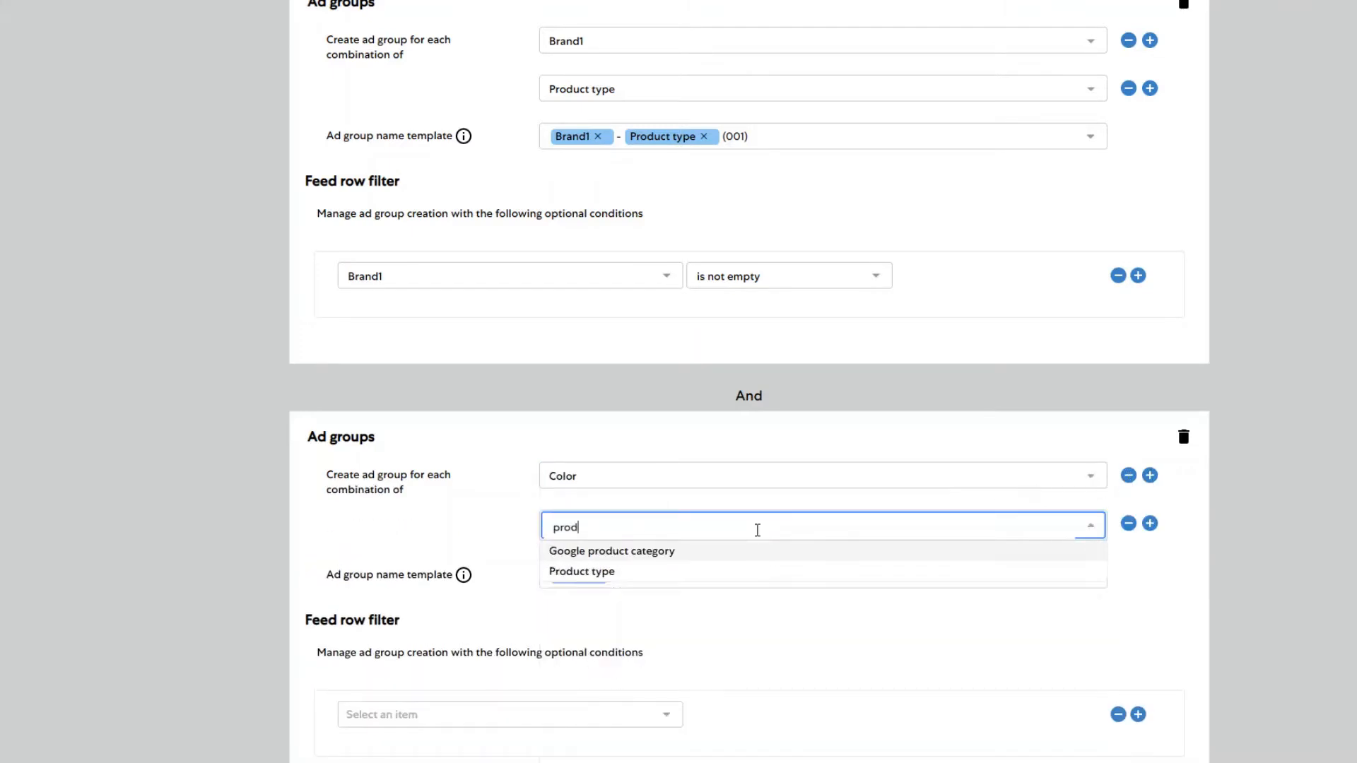
pyautogui.click(738, 572)
# Append (002) to the end of the second strategy's ad group name template.
pyautogui.click(840, 579)
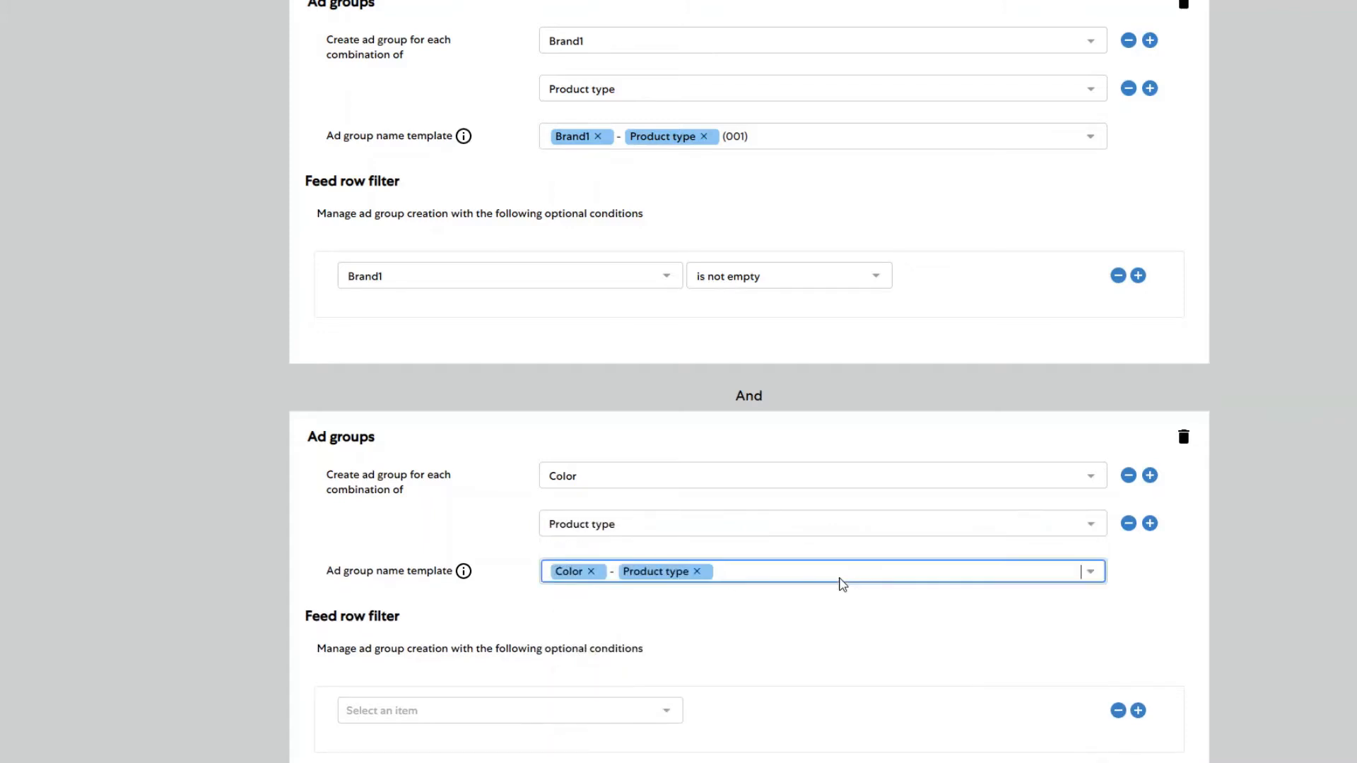
pyautogui.write('(002)')
pyautogui.scroll(-1, 766, 617)
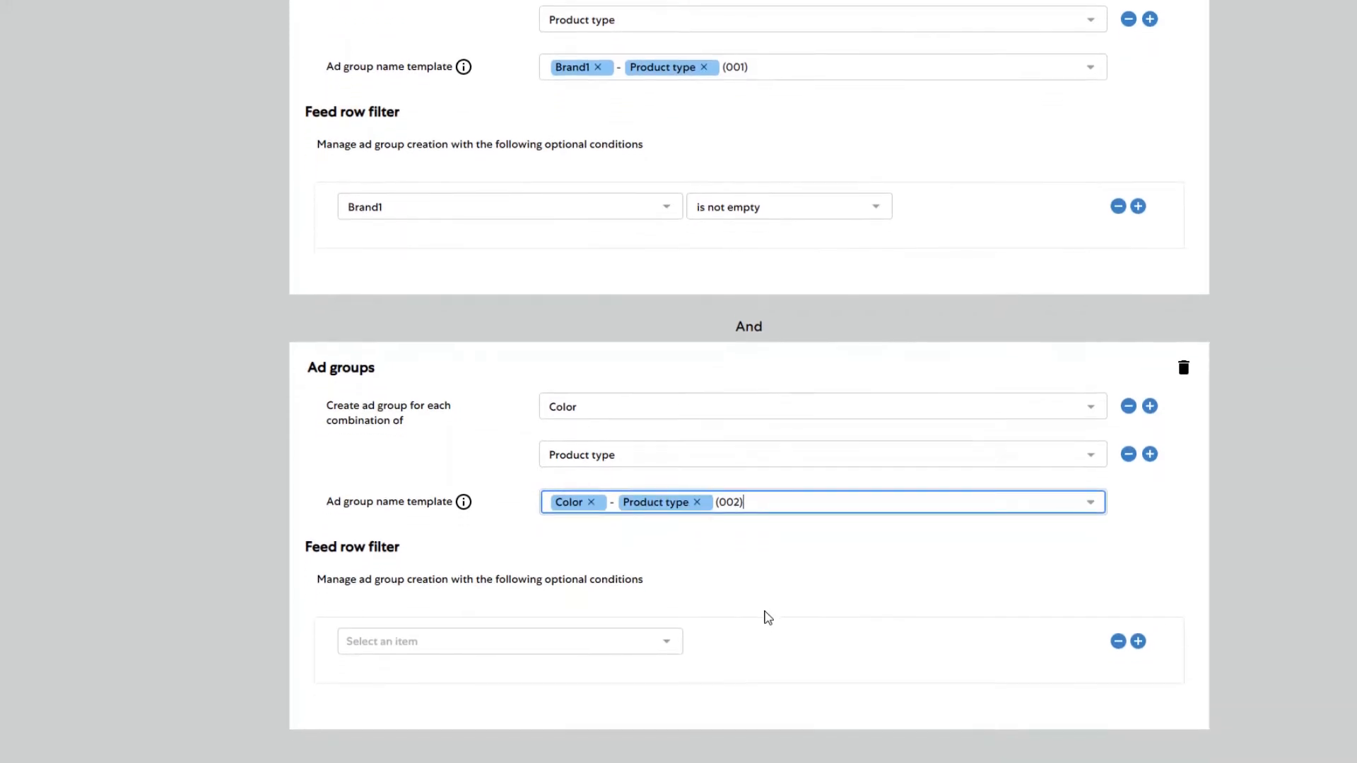
# Set the second ad group strategy's feed row filter to Color is not empty.
pyautogui.click(590, 638)
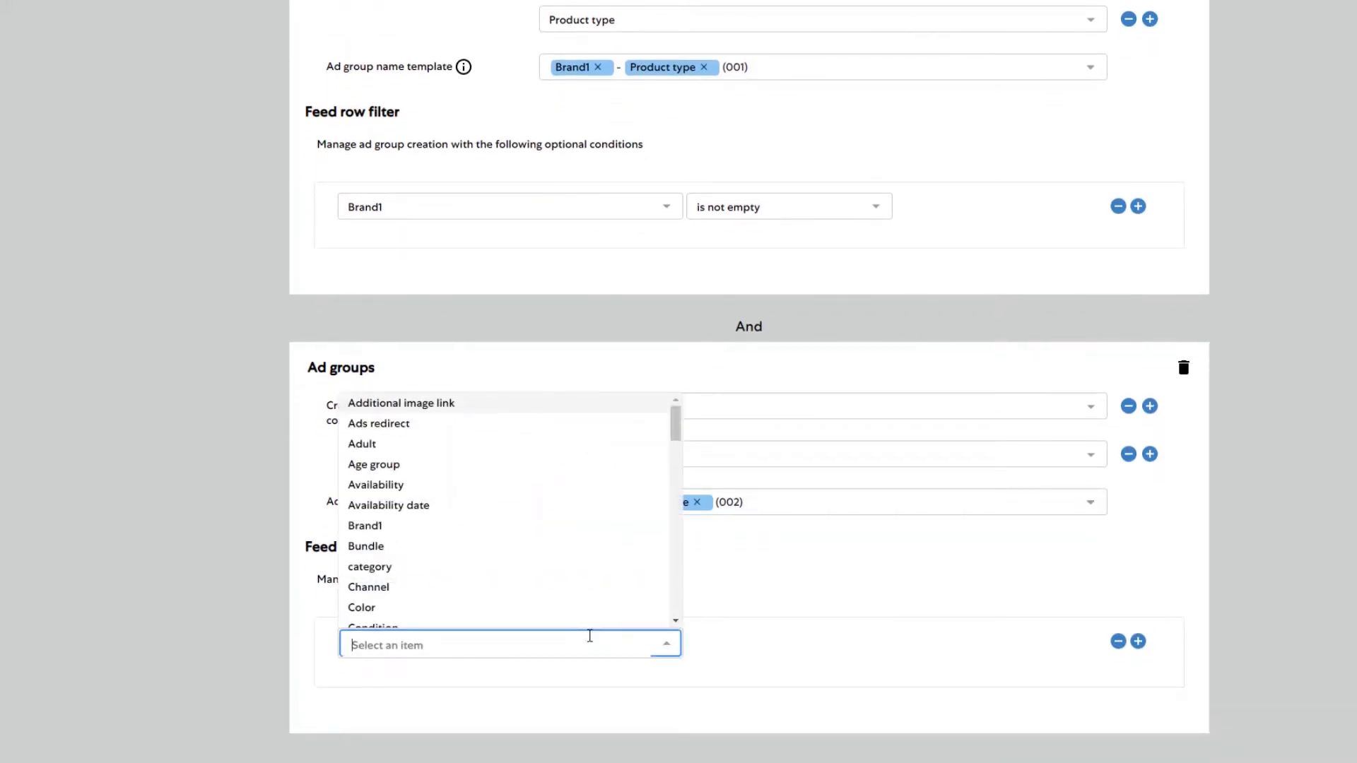
pyautogui.write('colo')
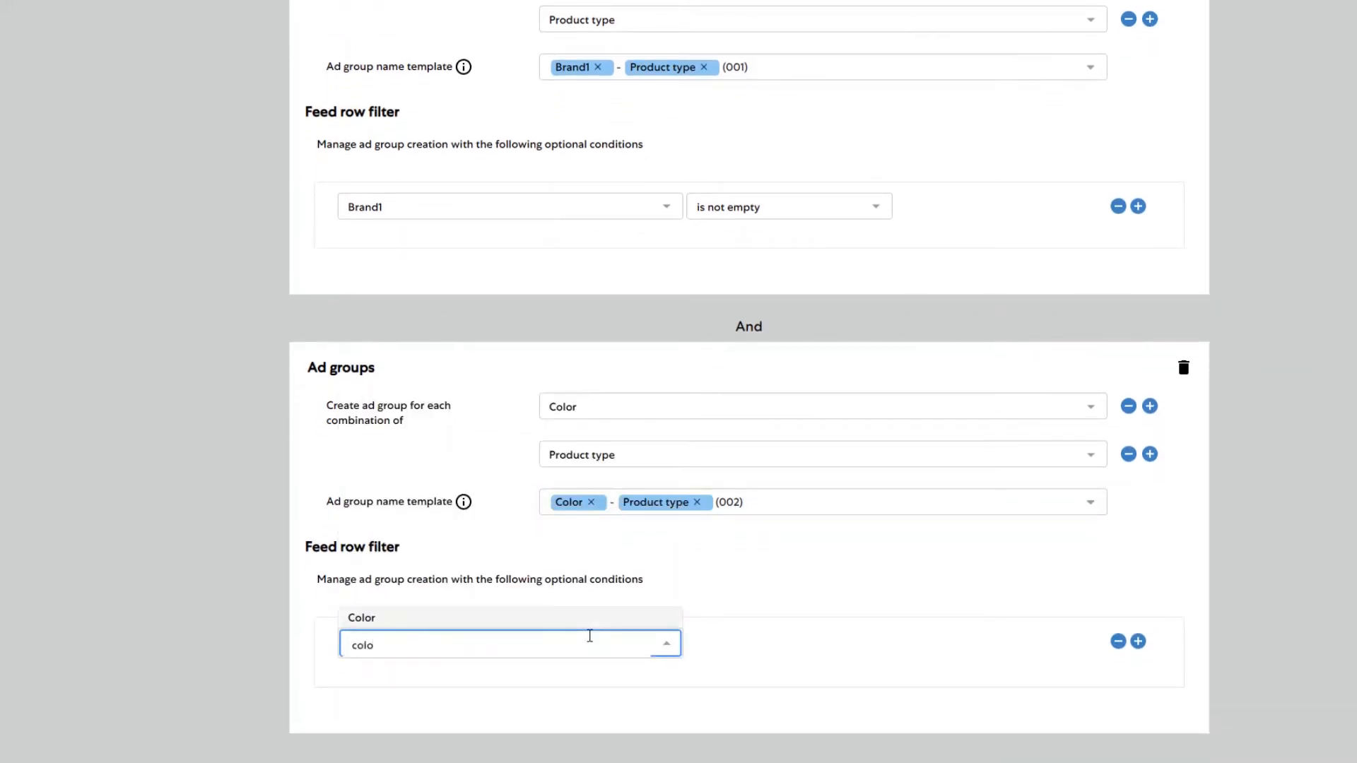
pyautogui.click(576, 618)
pyautogui.click(837, 637)
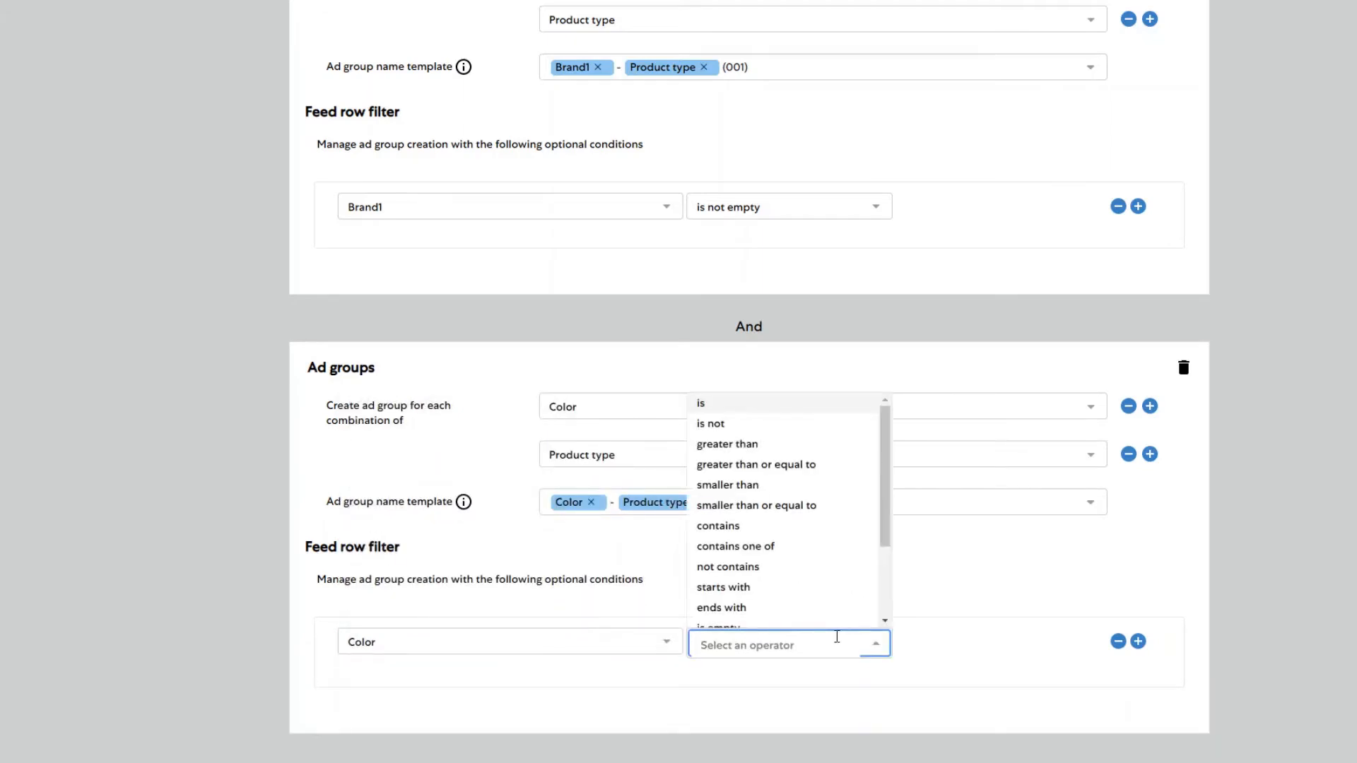
pyautogui.write('colo')
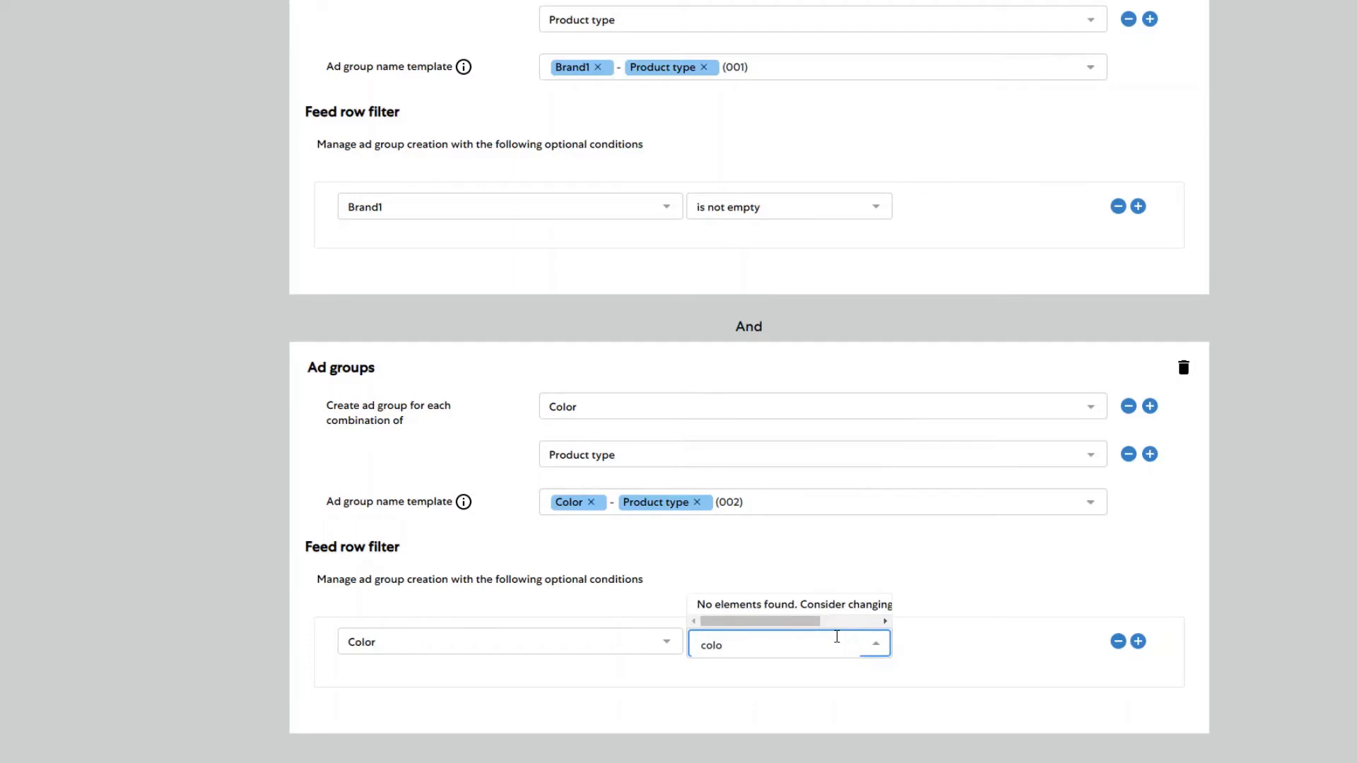
pyautogui.press('BackSpace')
pyautogui.press('BackSpace')
pyautogui.press('BackSpace')
pyautogui.press('BackSpace')
pyautogui.write('is')
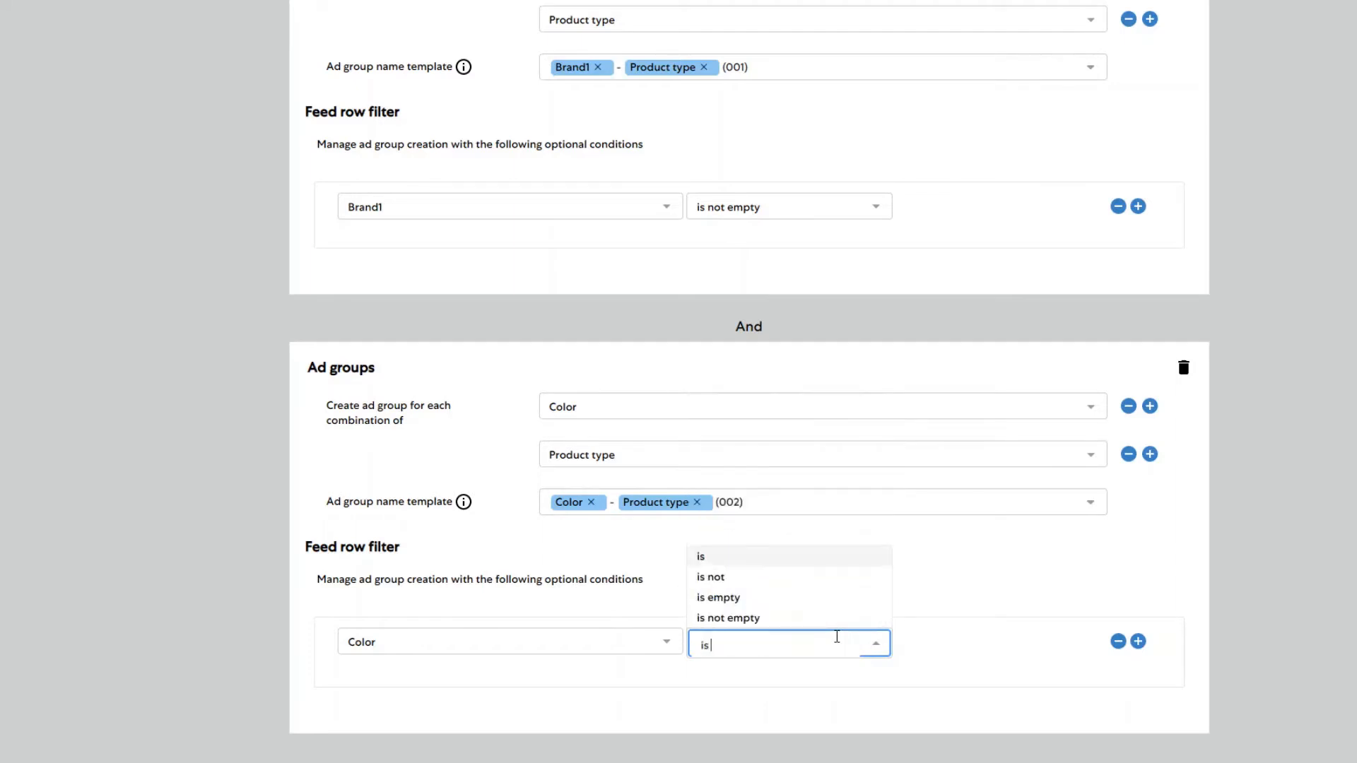
pyautogui.click(828, 619)
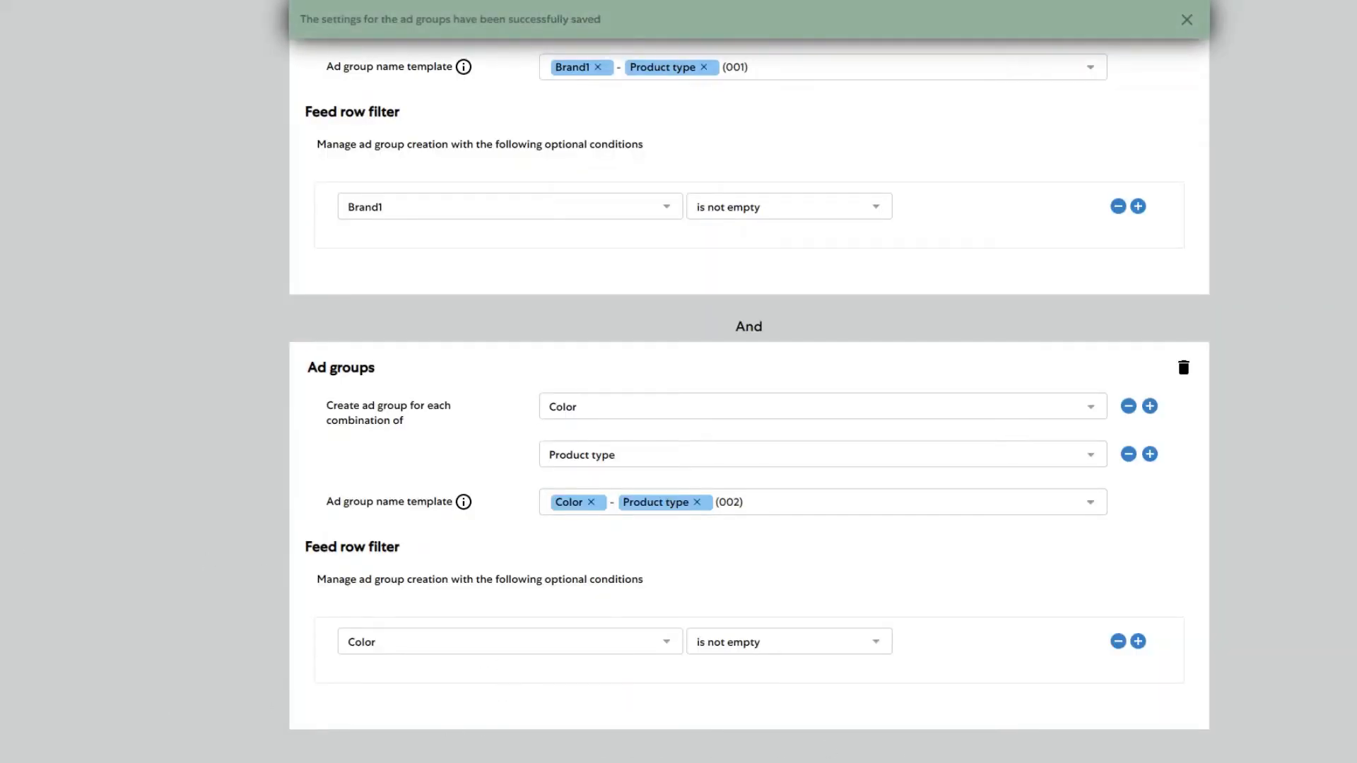
# Preview the generated ad groups, look through the list, and close the preview.
pyautogui.click(336, 761)
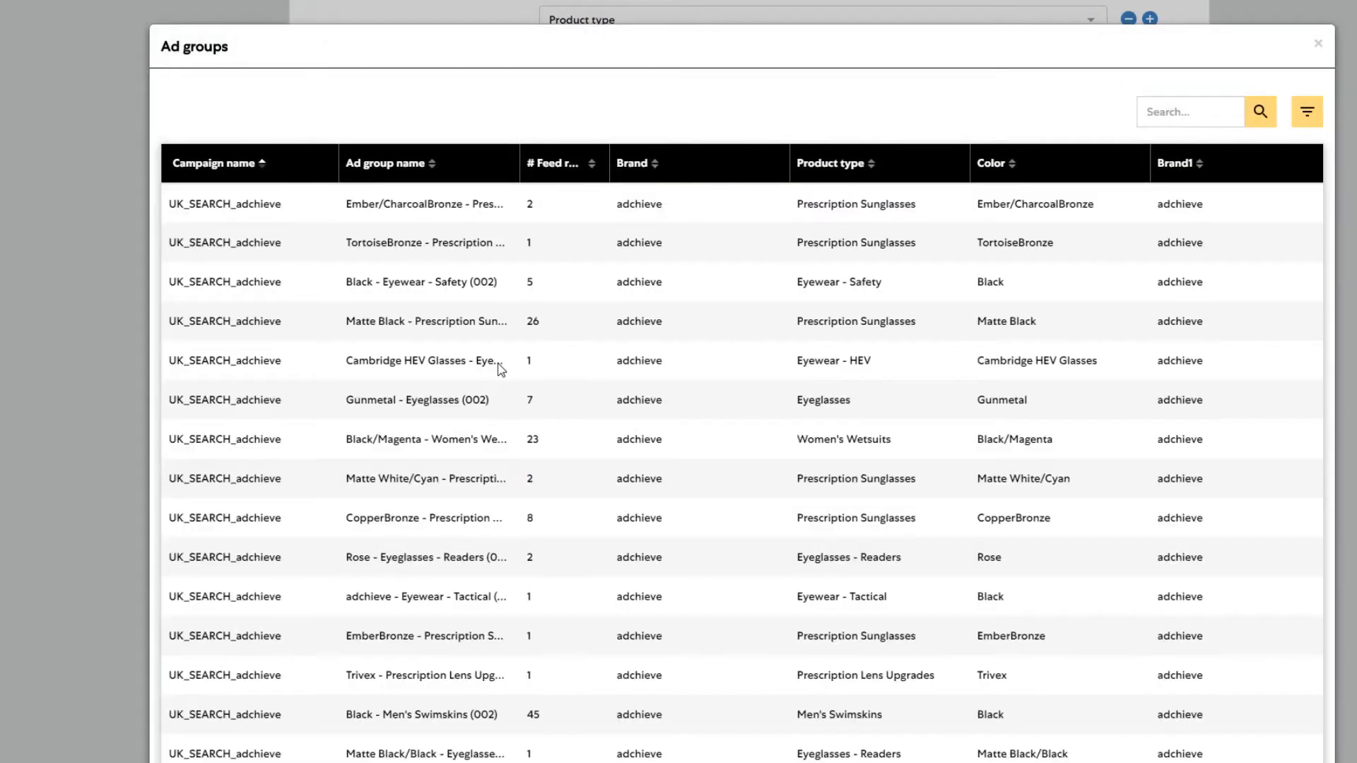
pyautogui.scroll(-7, 315, 288)
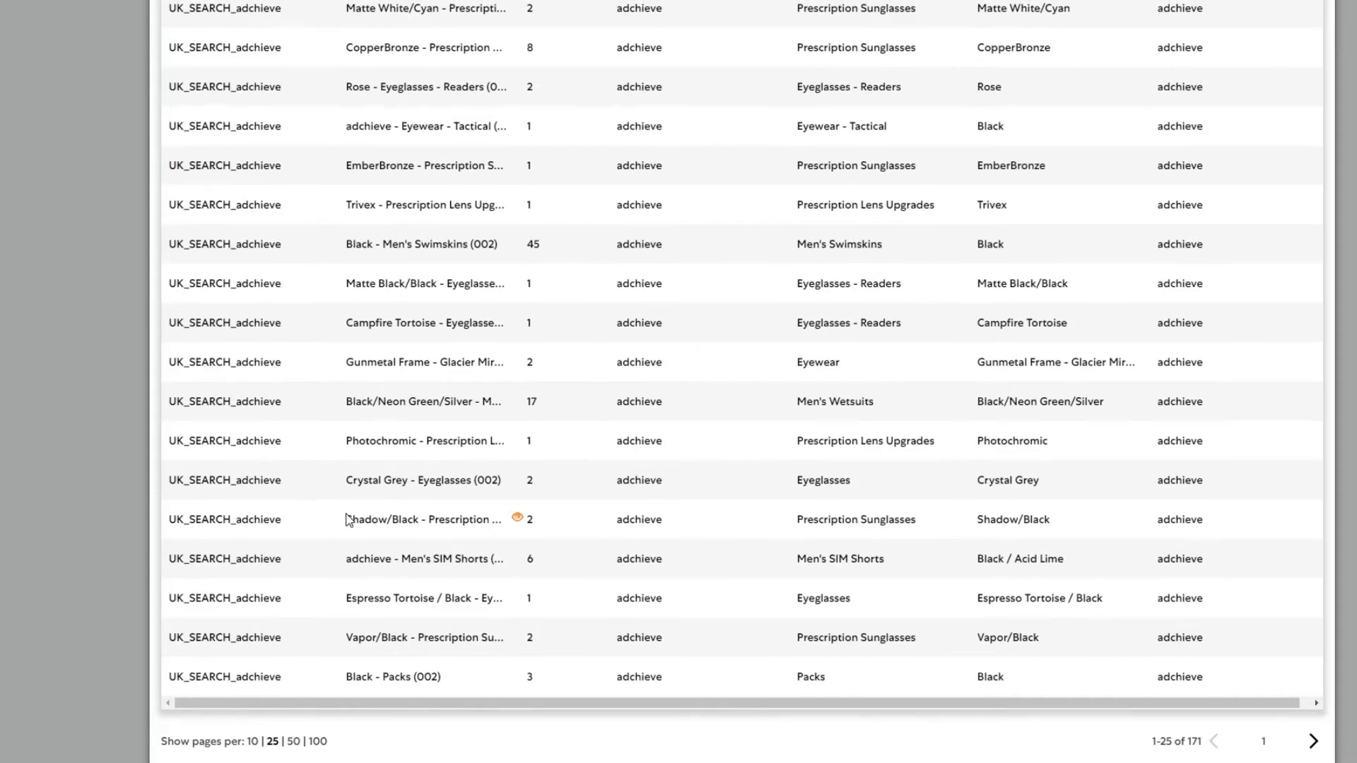
pyautogui.scroll(7, 350, 520)
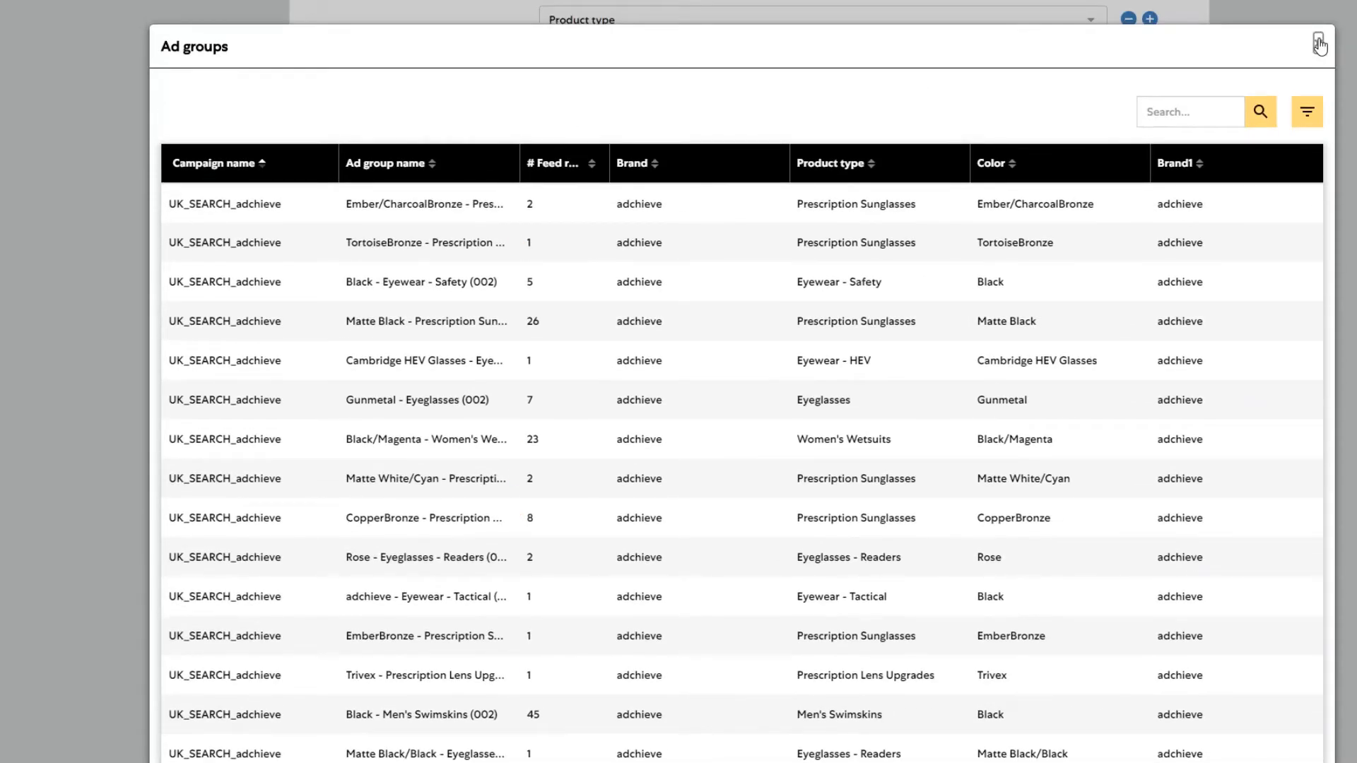
pyautogui.click(1319, 44)
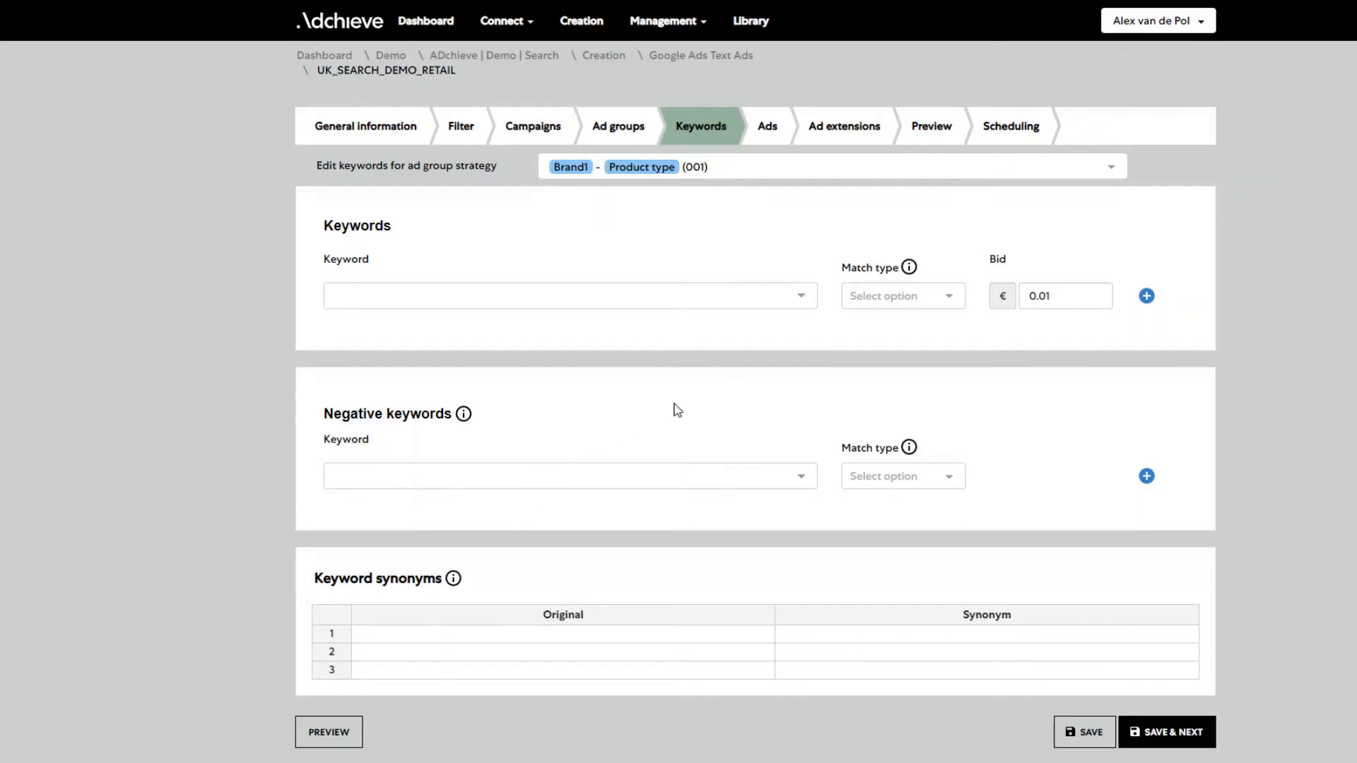
# Build the first keyword of the Brand1 - Product type (001) strategy from the Brand1 and Product type fields.
pyautogui.click(796, 303)
pyautogui.write('bra')
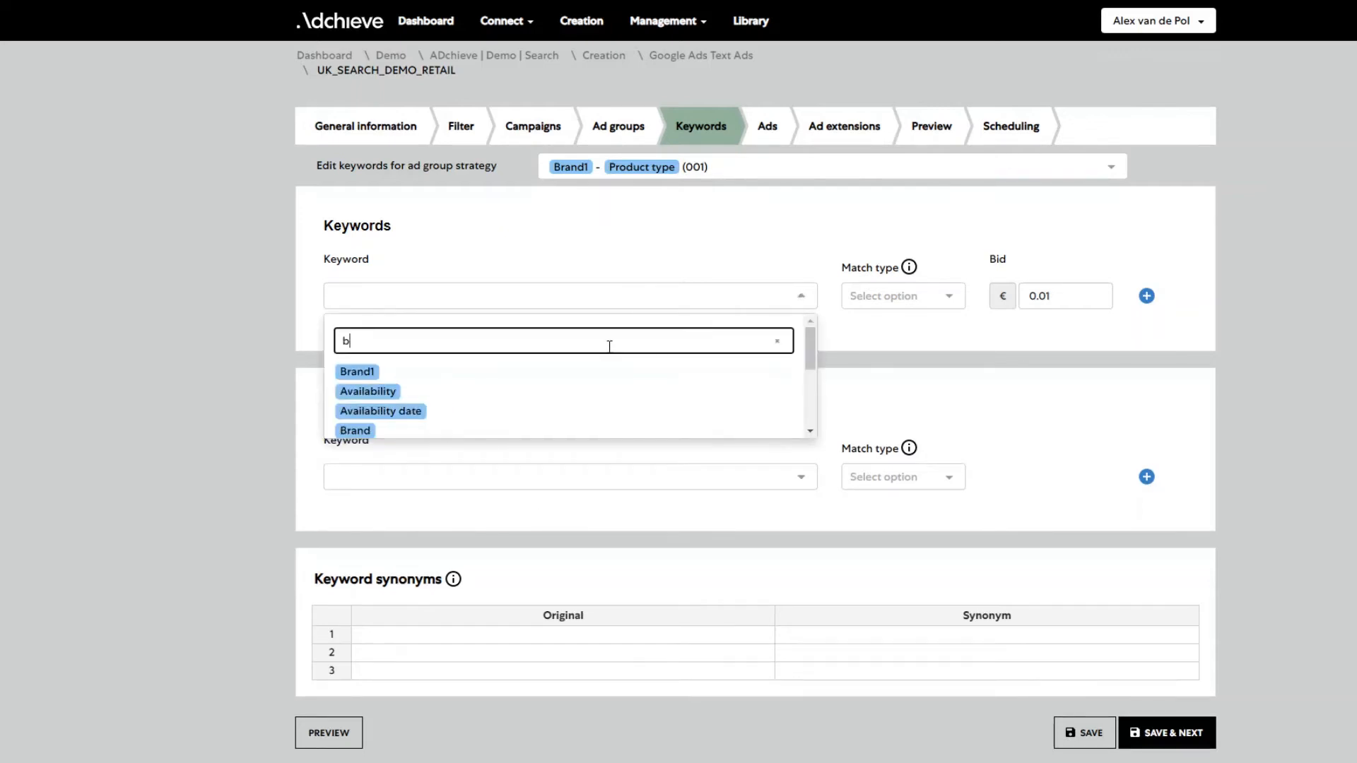
pyautogui.doubleClick(371, 371)
pyautogui.moveTo(371, 372); pyautogui.dragTo(388, 300)
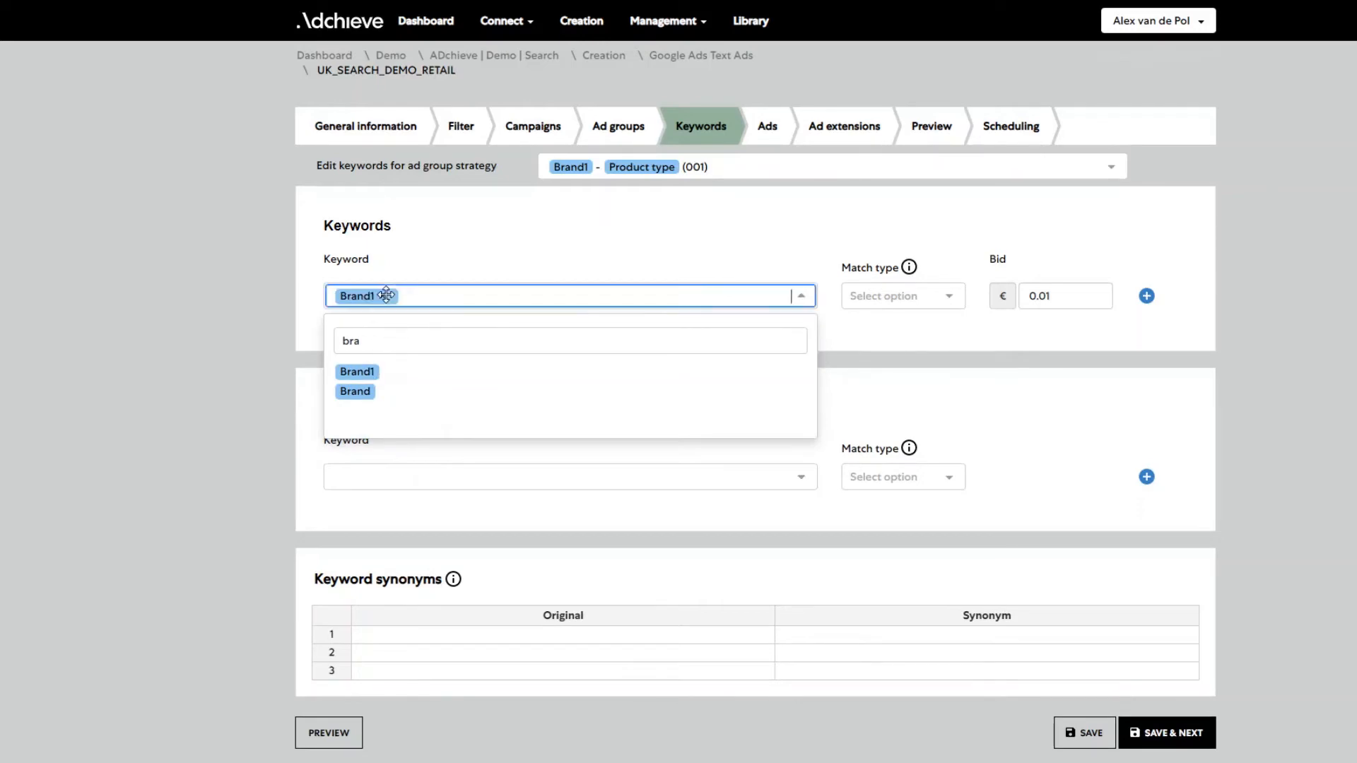
pyautogui.click(413, 349)
pyautogui.doubleClick(415, 349)
pyautogui.write('prod')
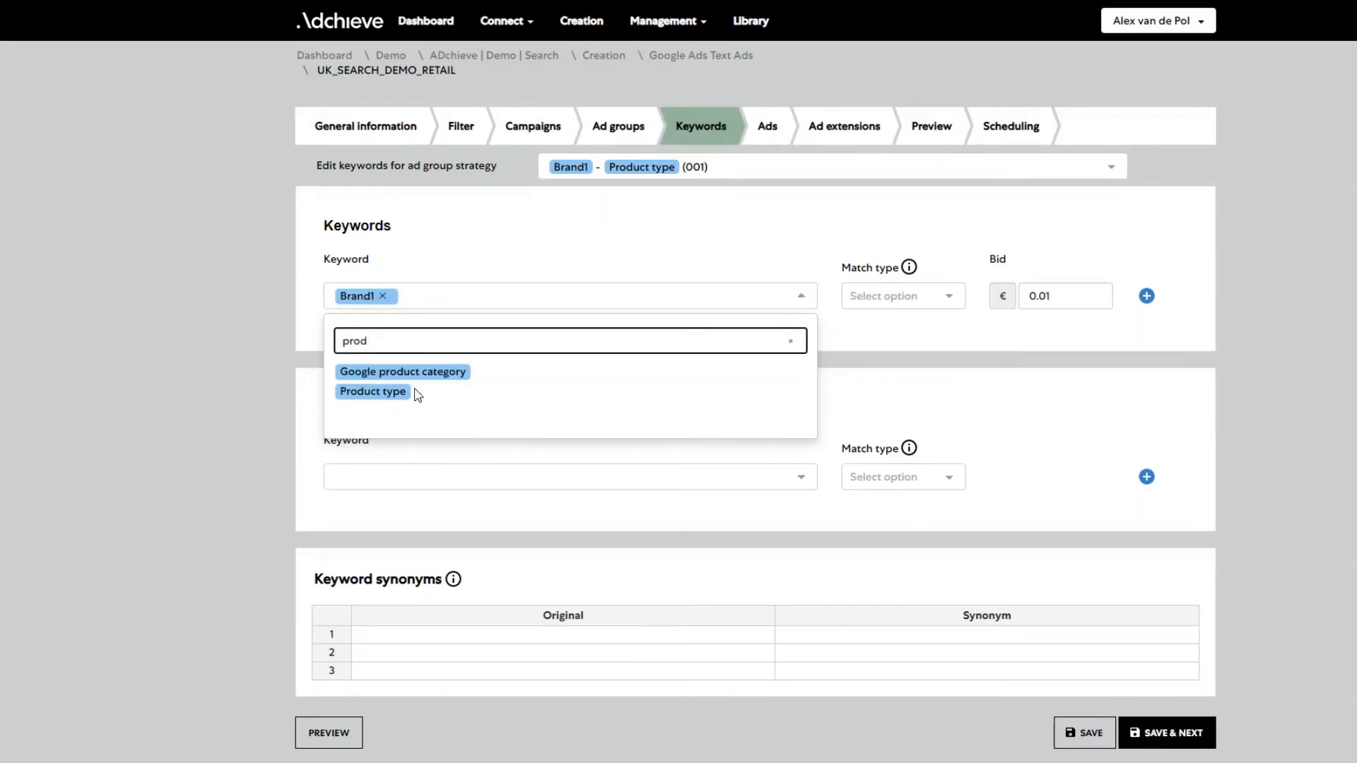
pyautogui.doubleClick(390, 392)
pyautogui.moveTo(390, 392); pyautogui.dragTo(545, 299)
# Give the first keyword the Exact match type and a bid of €0.20.
pyautogui.click(918, 293)
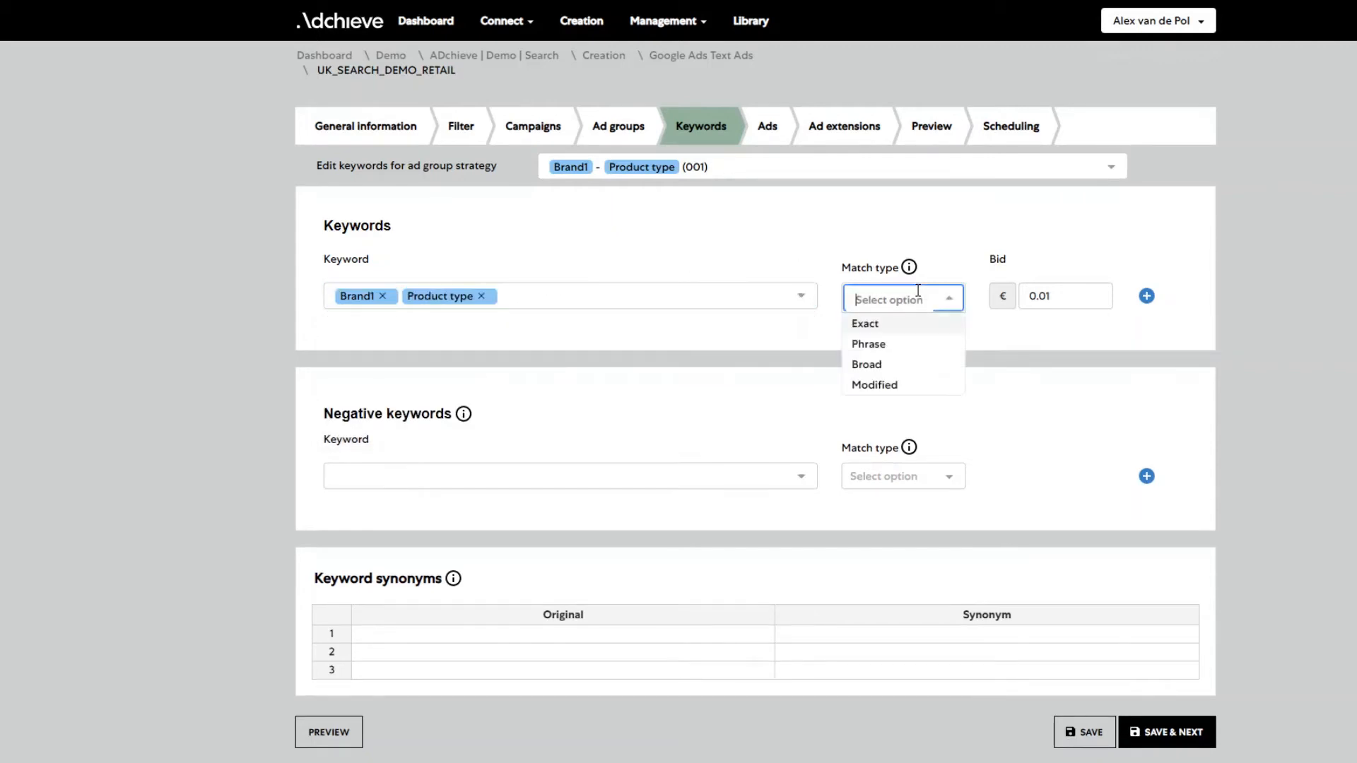
pyautogui.click(897, 321)
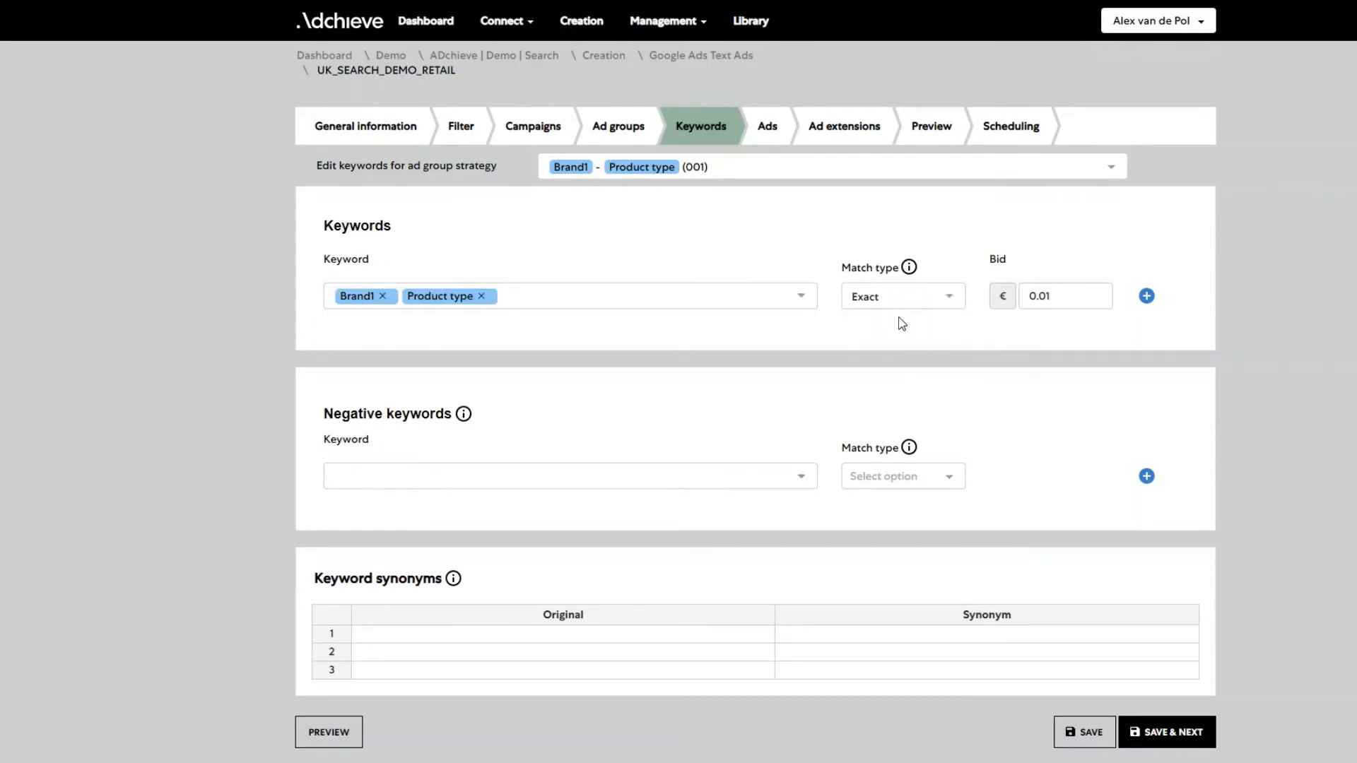
pyautogui.moveTo(1046, 297); pyautogui.dragTo(1061, 300)
pyautogui.press('BackSpace')
pyautogui.press('BackSpace')
pyautogui.write('20')
# Add a second keyword row and fill it with the Brand1 and Product type fields.
pyautogui.click(1148, 297)
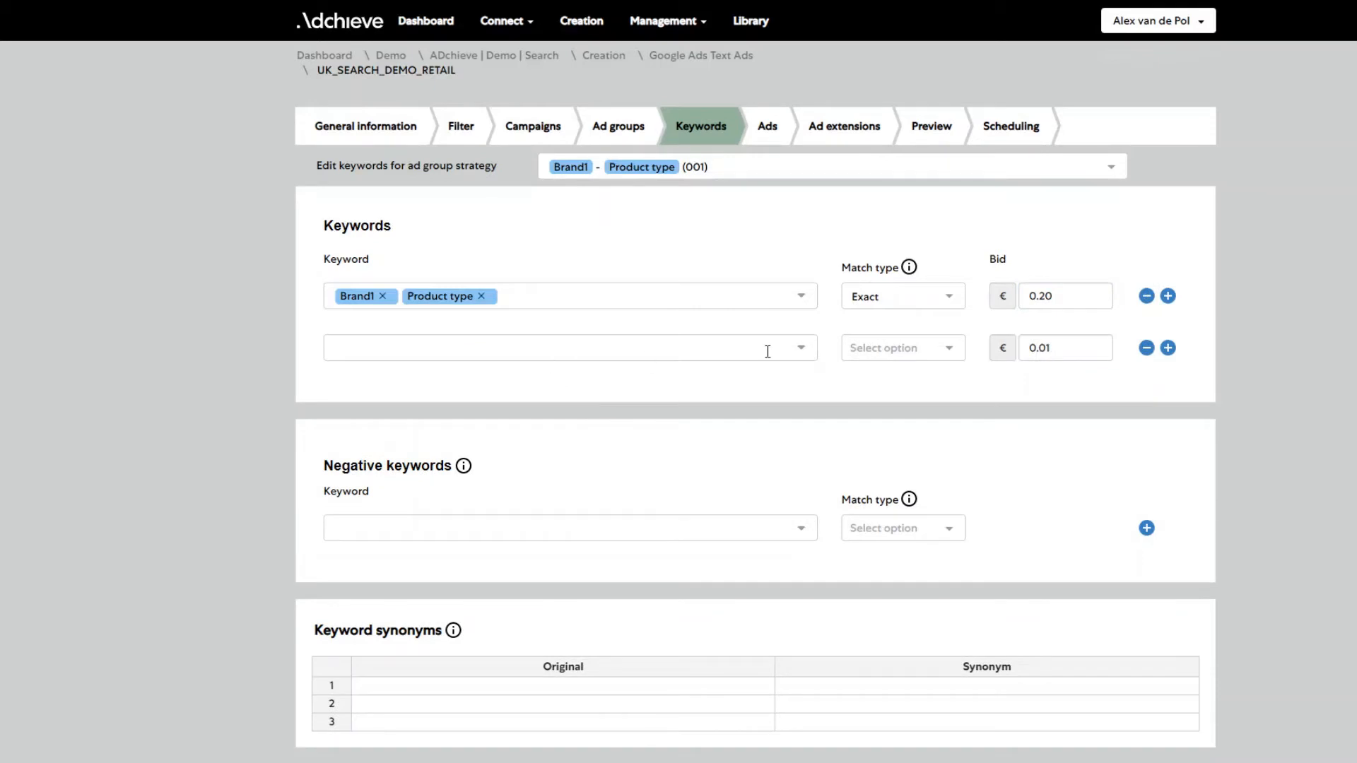
pyautogui.click(791, 354)
pyautogui.write('bra')
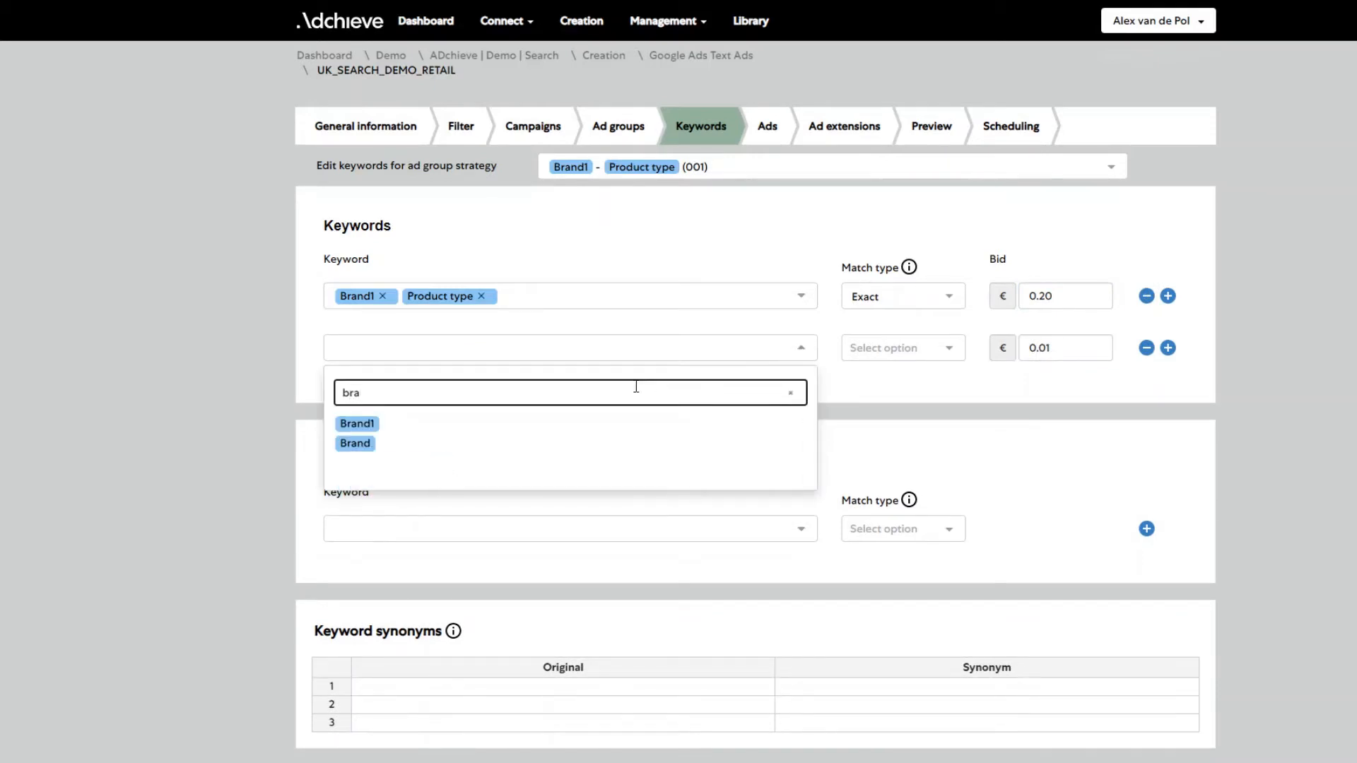
pyautogui.write('nd')
pyautogui.moveTo(366, 424); pyautogui.dragTo(380, 352)
pyautogui.doubleClick(425, 396)
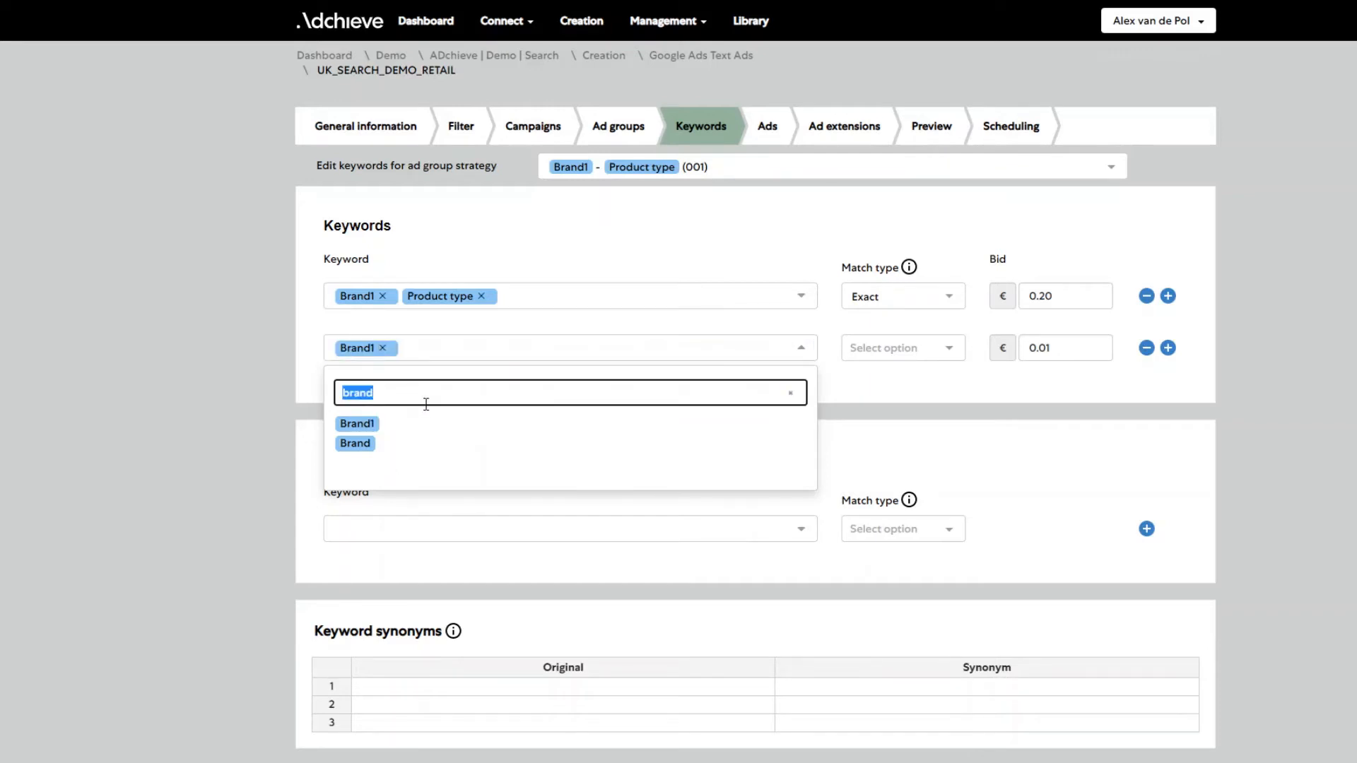
pyautogui.write('prod')
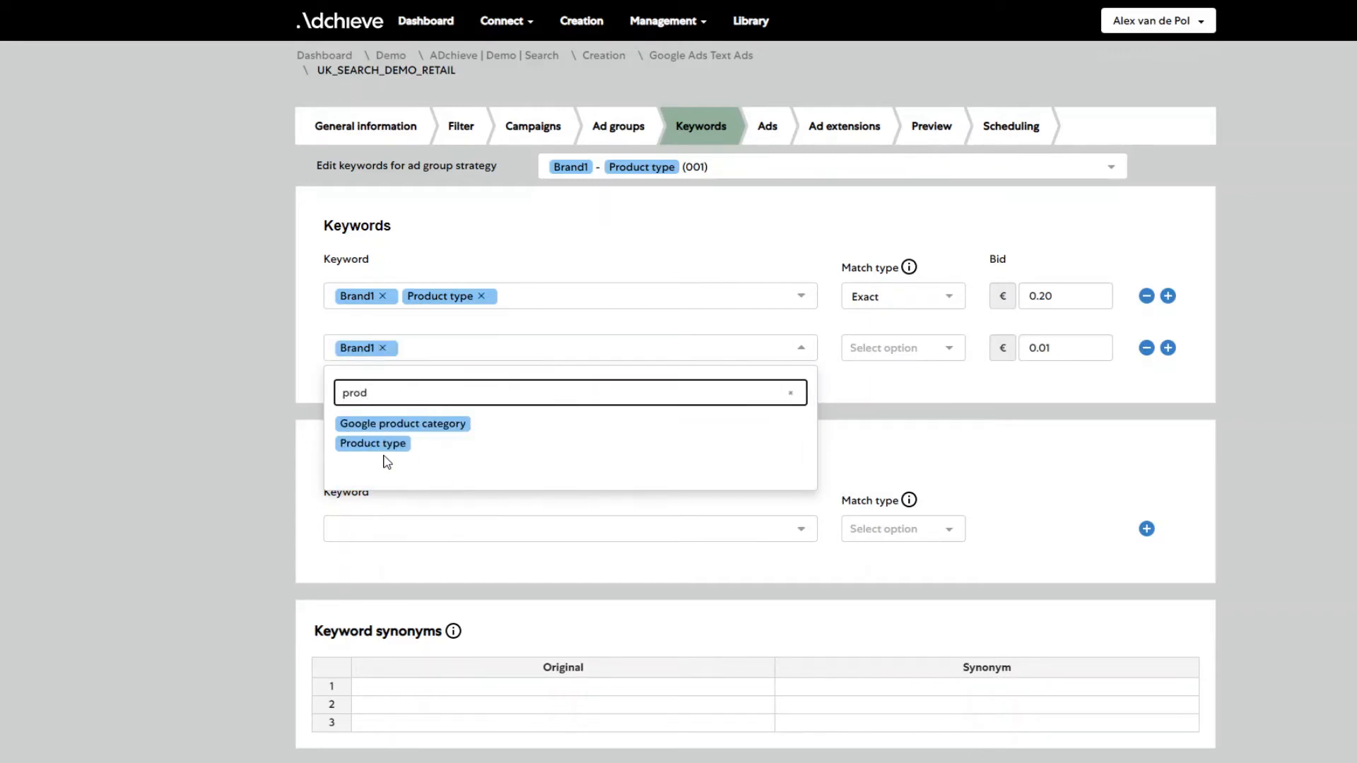
pyautogui.moveTo(387, 443); pyautogui.dragTo(466, 357)
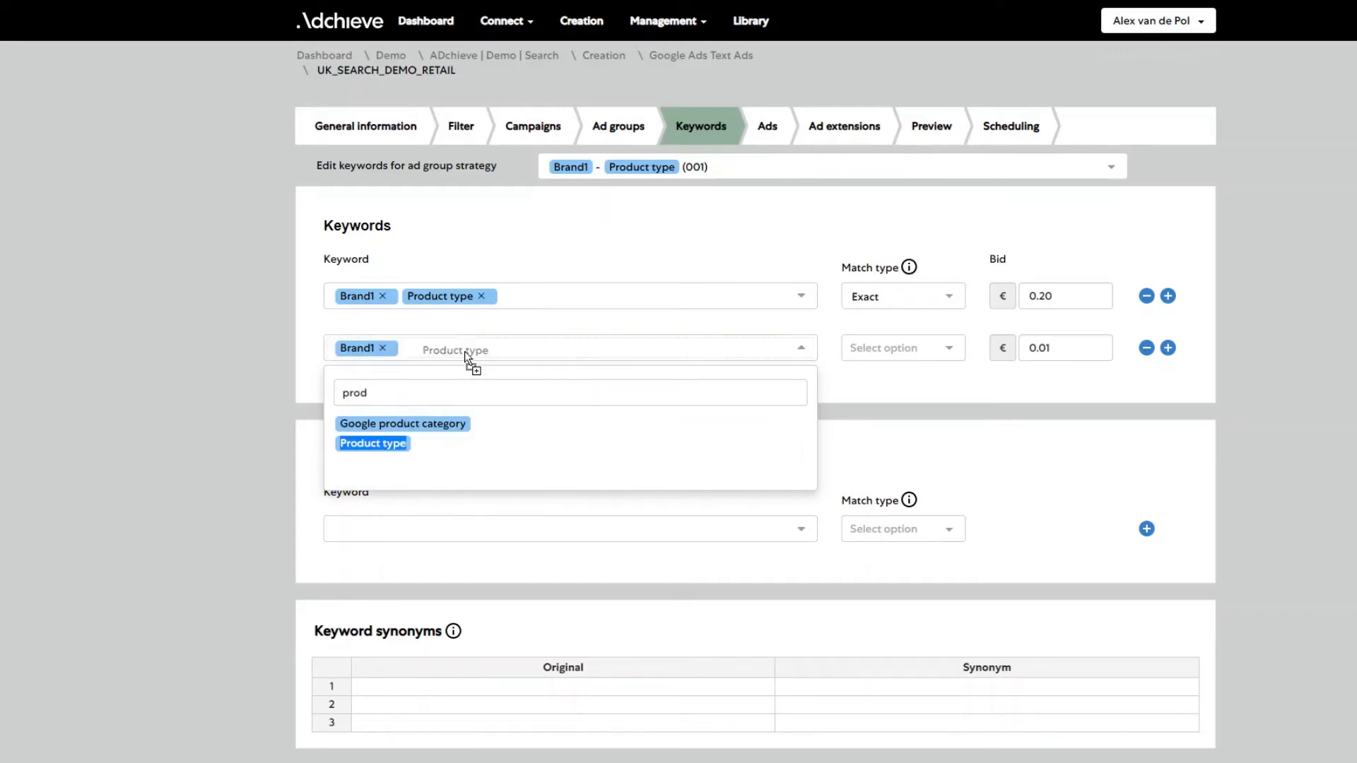
# Give the second keyword the Modified match type and a bid of €0.15, and save the keyword settings.
pyautogui.click(958, 352)
pyautogui.click(906, 439)
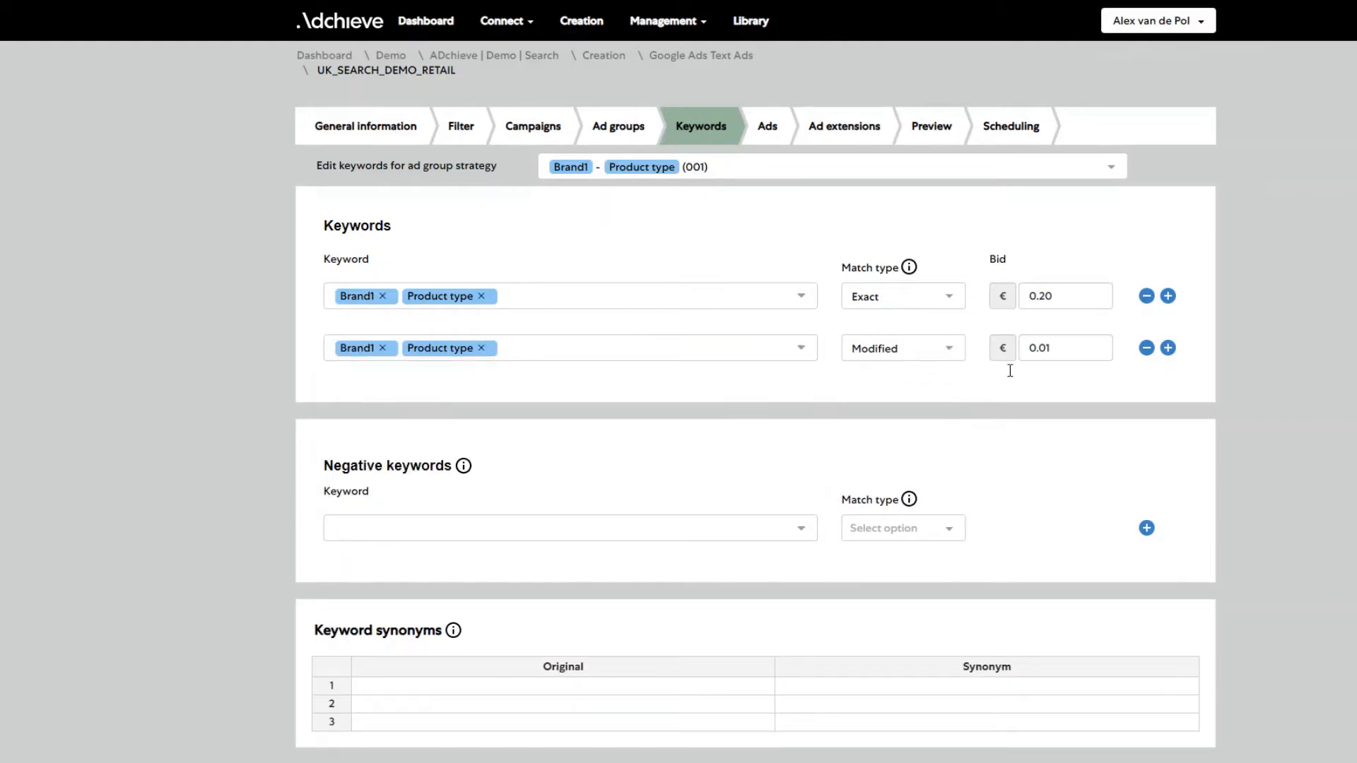
pyautogui.moveTo(1044, 350); pyautogui.dragTo(1062, 350)
pyautogui.press('BackSpace')
pyautogui.press('BackSpace')
pyautogui.write('15')
pyautogui.click(1051, 762)
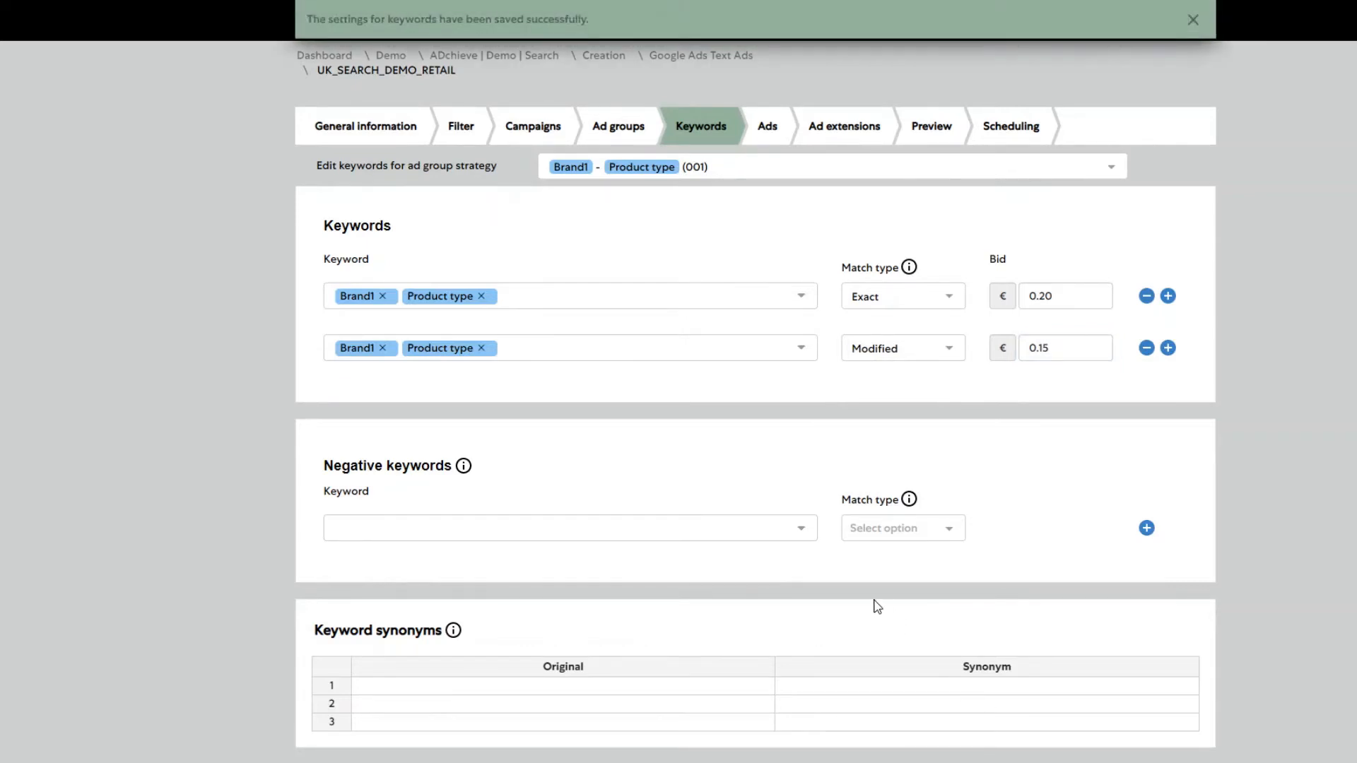
# Add Brand1 as a negative keyword with the Exact match type.
pyautogui.click(798, 532)
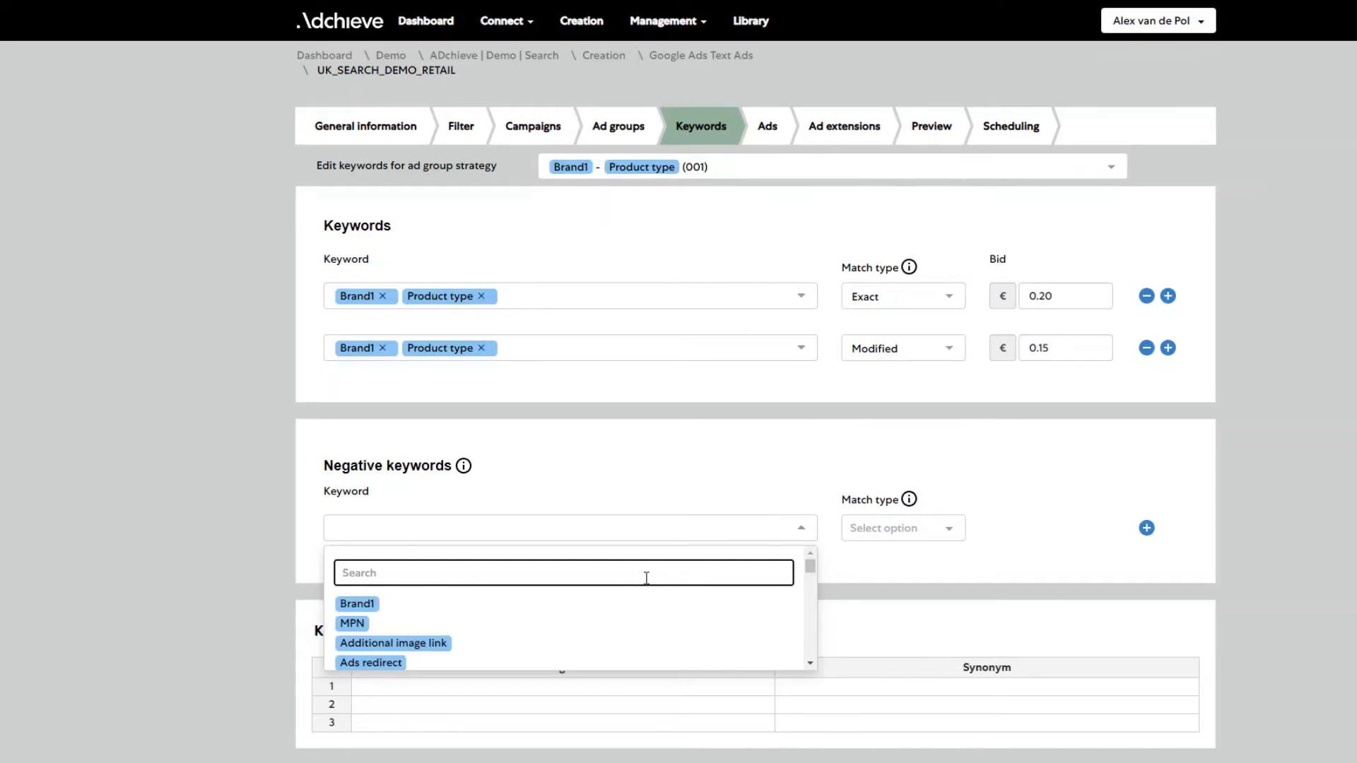
pyautogui.moveTo(358, 603); pyautogui.dragTo(388, 540)
pyautogui.click(911, 530)
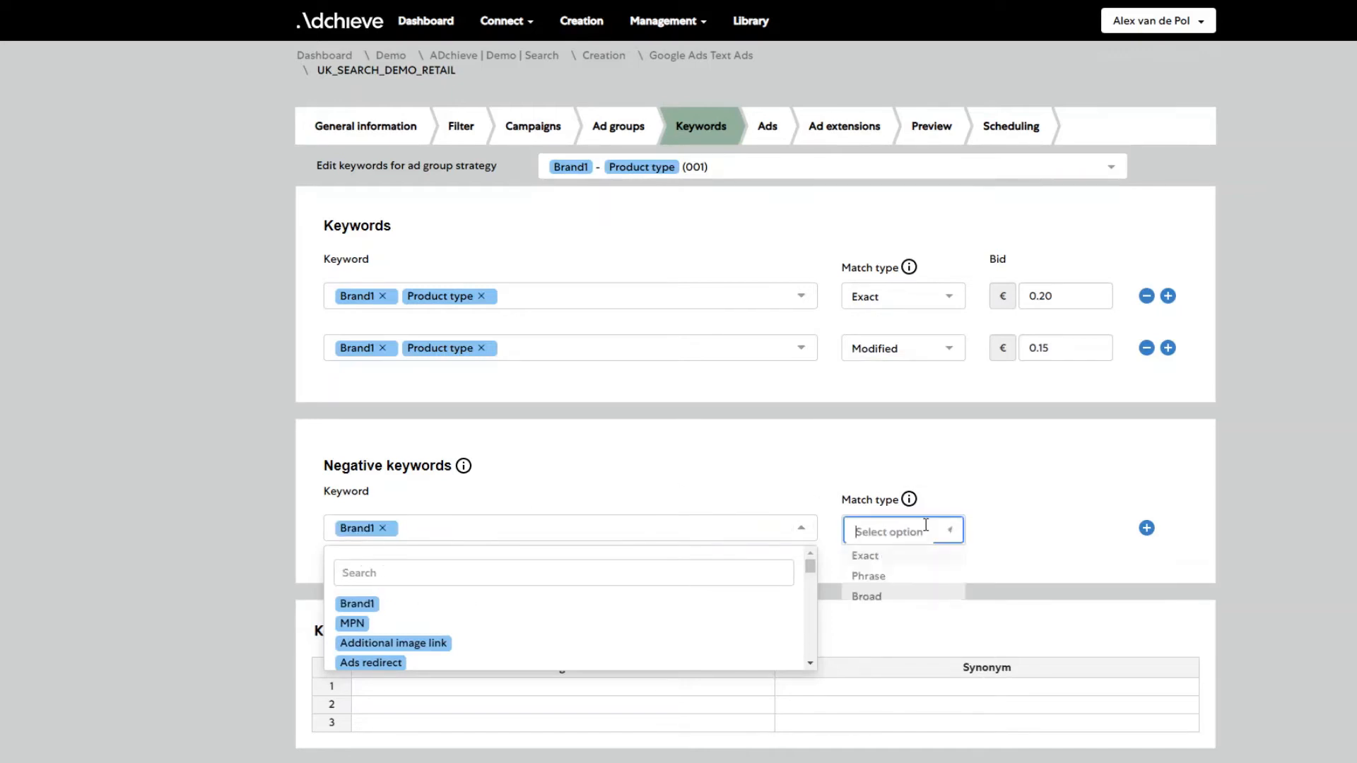
pyautogui.click(904, 558)
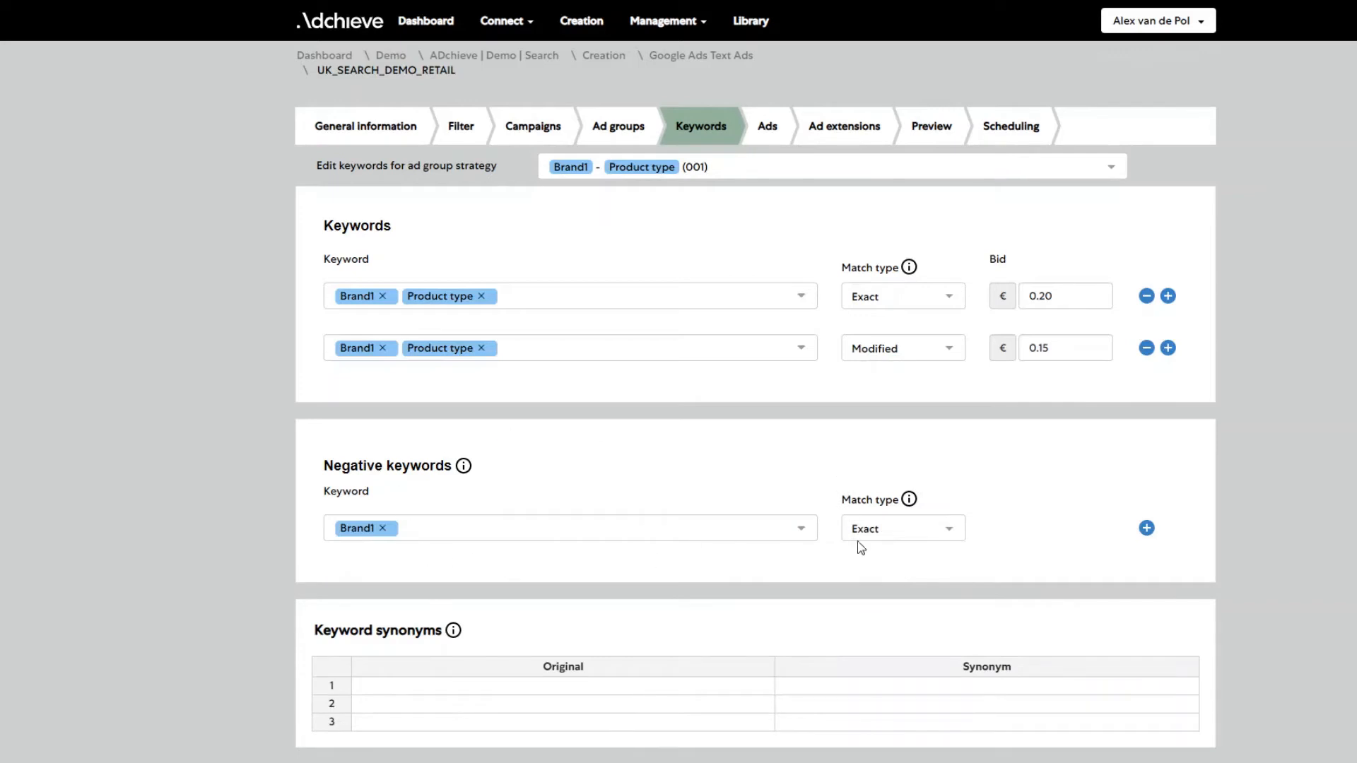
# Enter the keyword synonyms Sneakers for Shoes and Jeans for Pants.
pyautogui.click(541, 689)
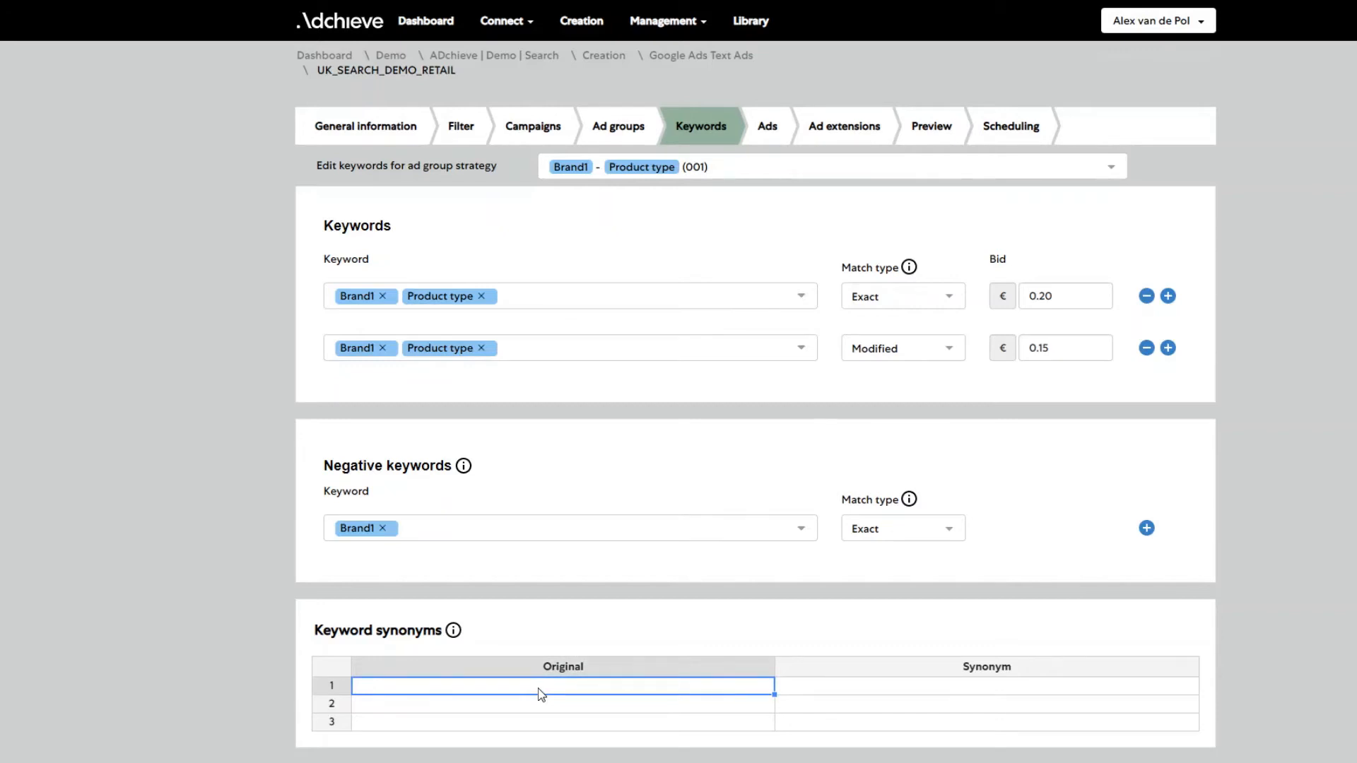
pyautogui.write('Shoes')
pyautogui.press('Tab')
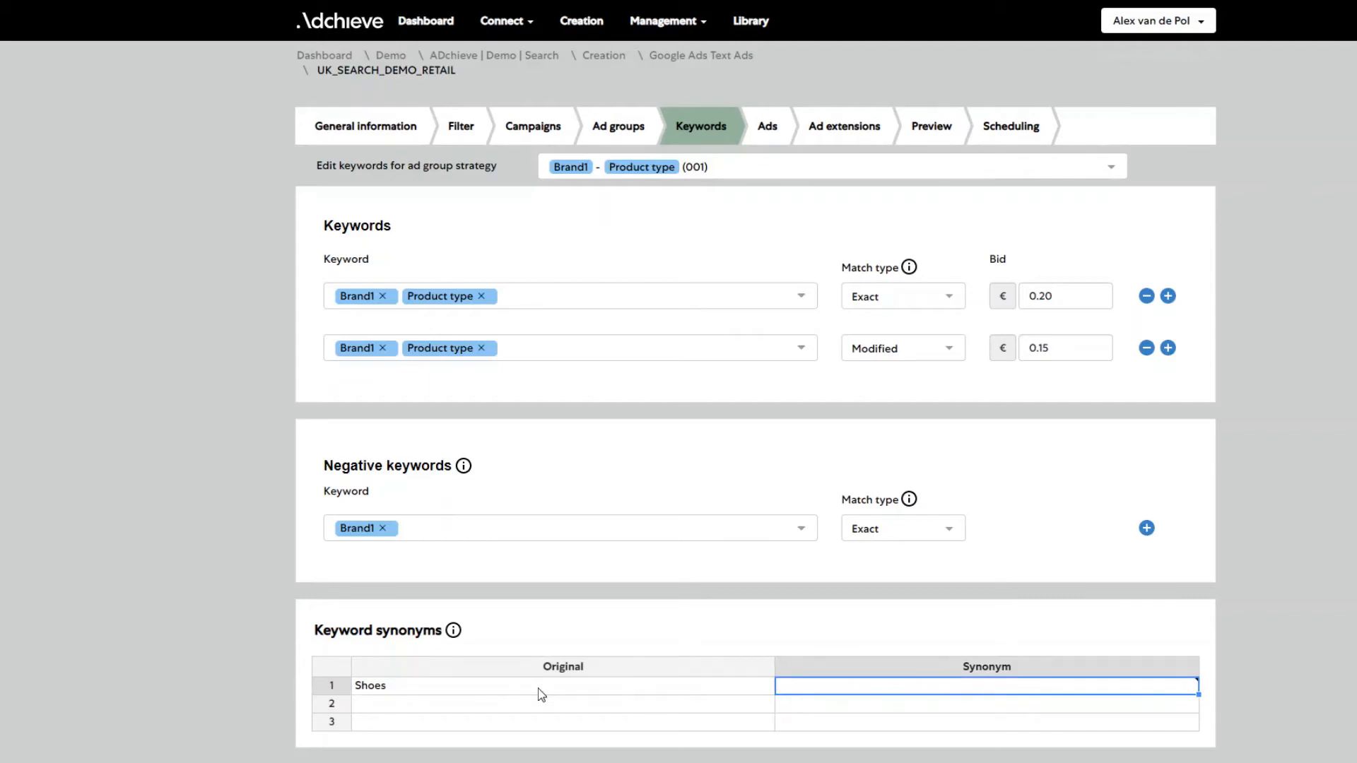
pyautogui.write('Sneakers')
pyautogui.click(556, 705)
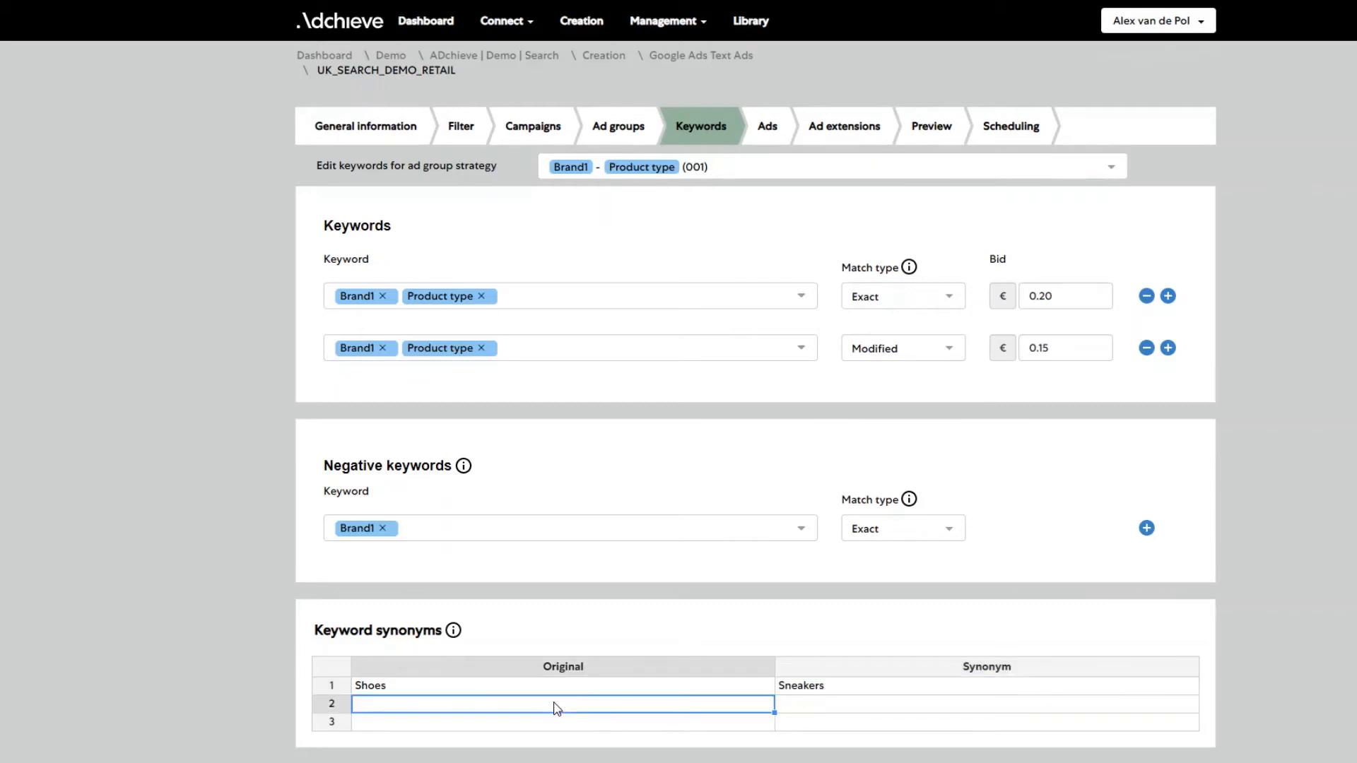
pyautogui.write('Pants')
pyautogui.press('Tab')
pyautogui.write('Jeans')
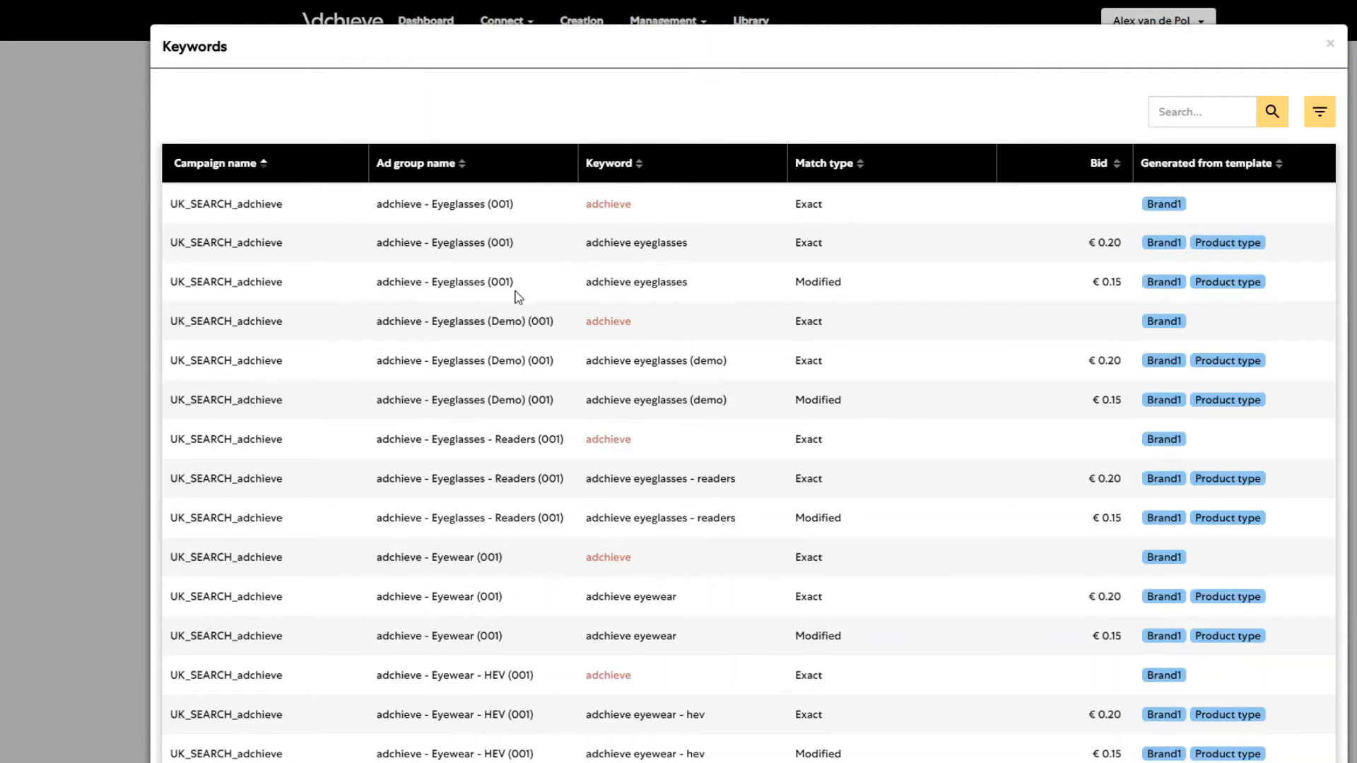
# Look through the generated keywords in the preview and close it.
pyautogui.scroll(-2, 606, 313)
pyautogui.scroll(2, 585, 328)
pyautogui.click(1330, 43)
# Switch to the Color - Product type (002) strategy and build its keyword from the Color and Product type fields.
pyautogui.click(919, 169)
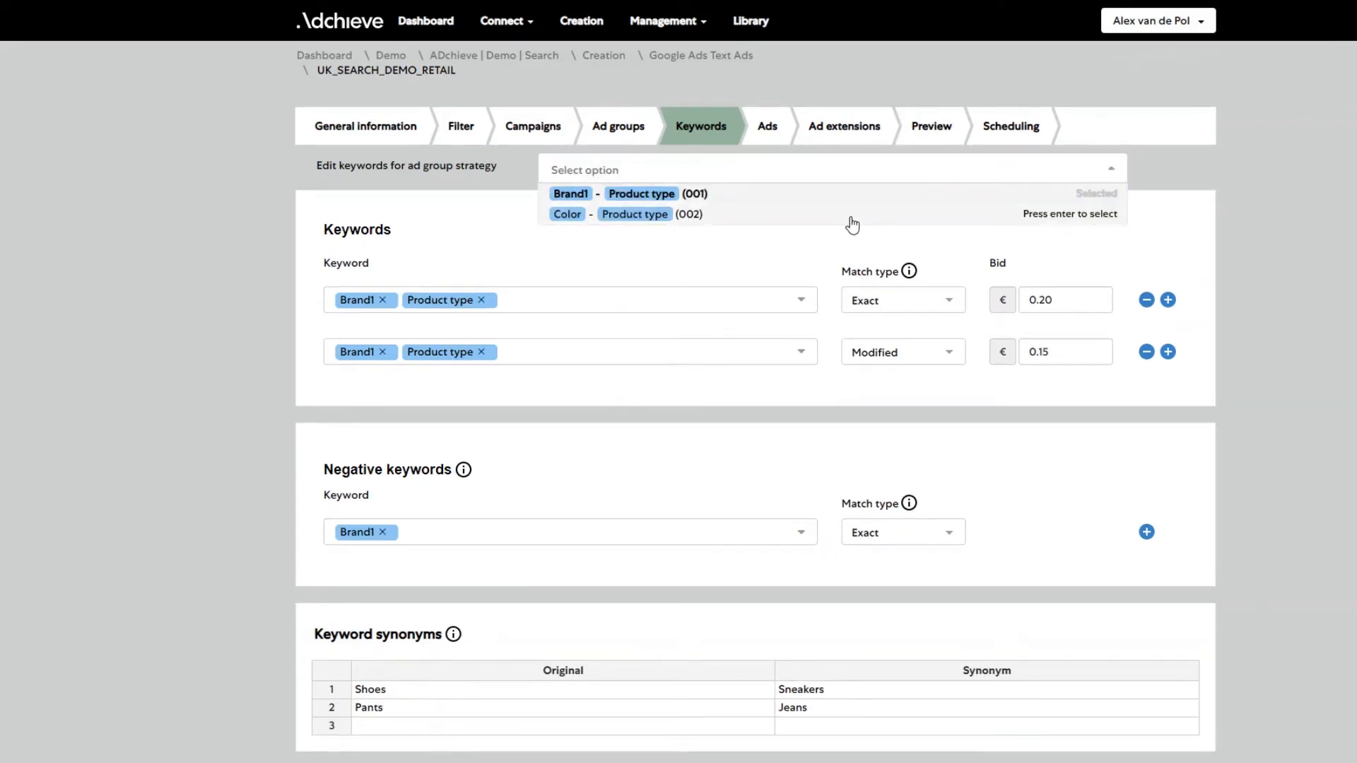
pyautogui.click(851, 218)
pyautogui.click(801, 296)
pyautogui.write('color')
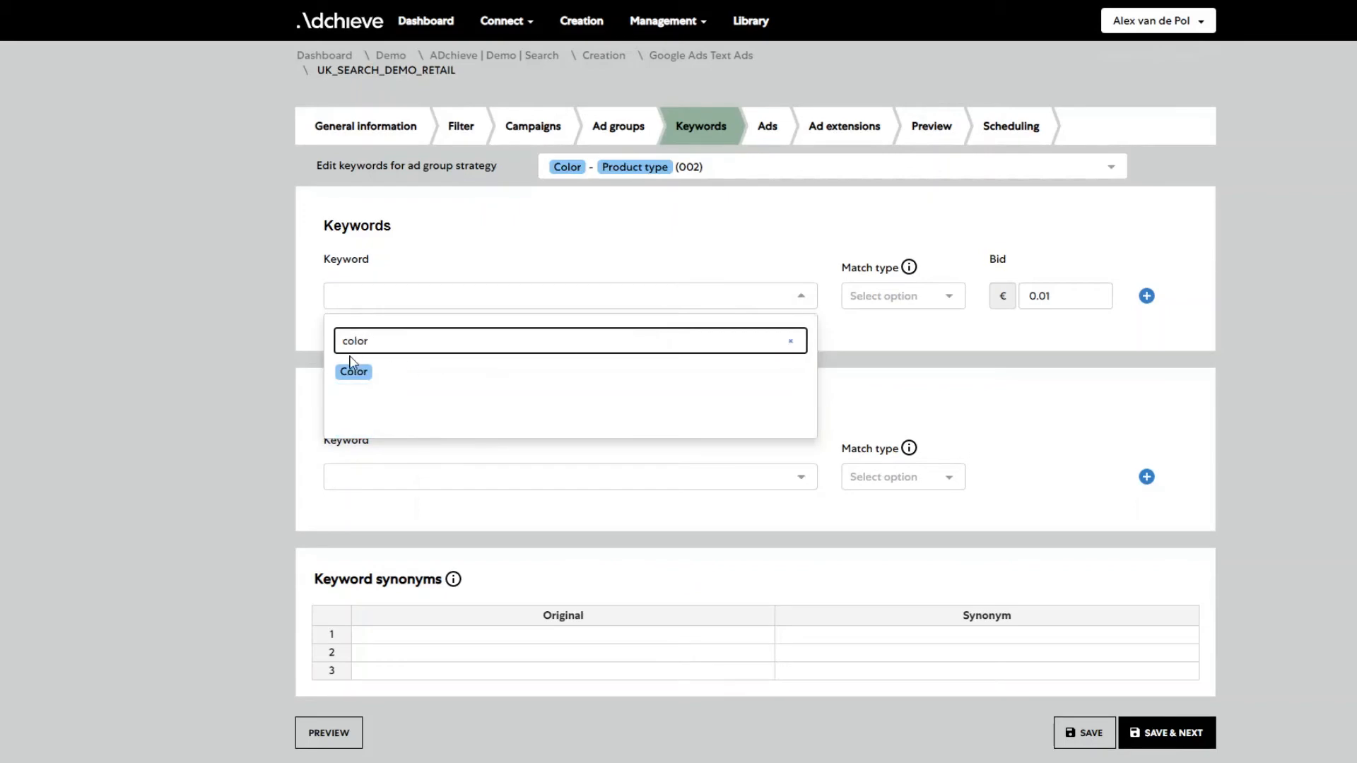
pyautogui.click(351, 361)
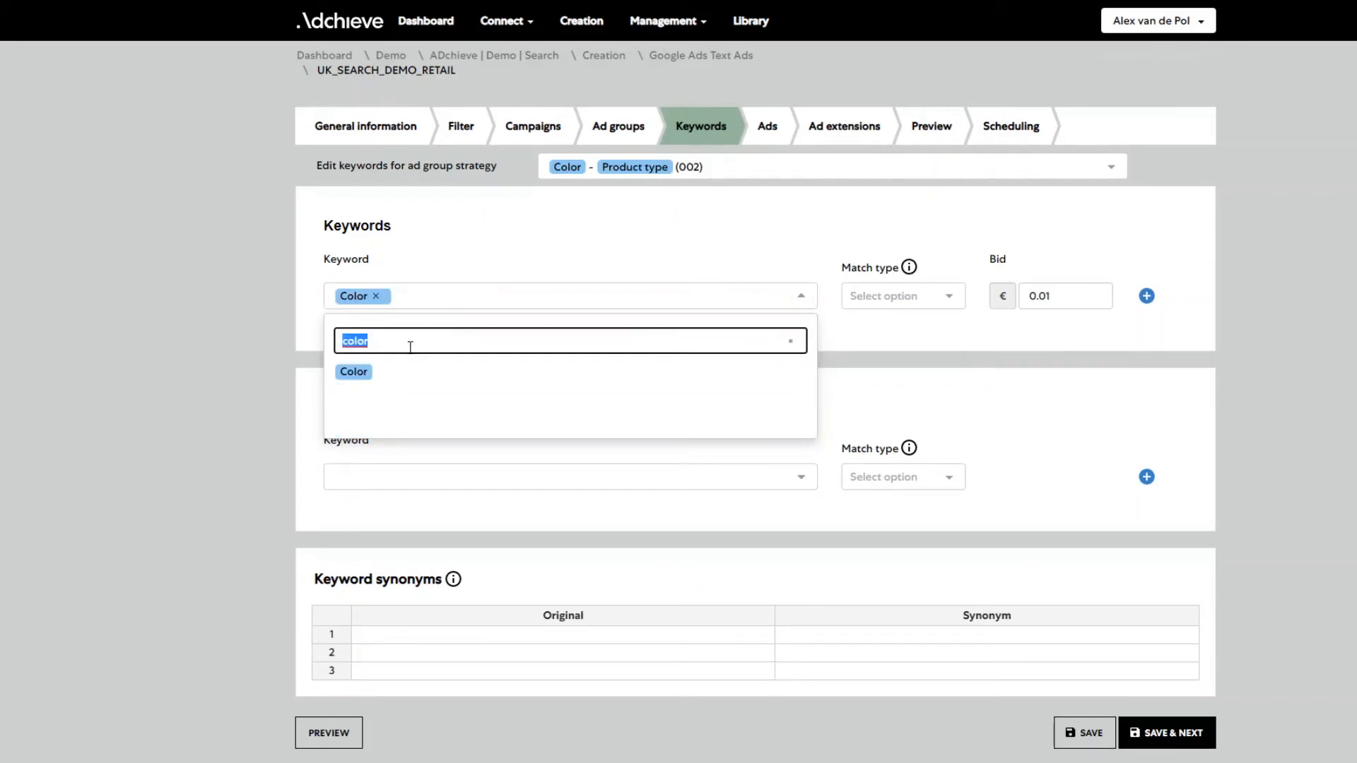
pyautogui.write('prod')
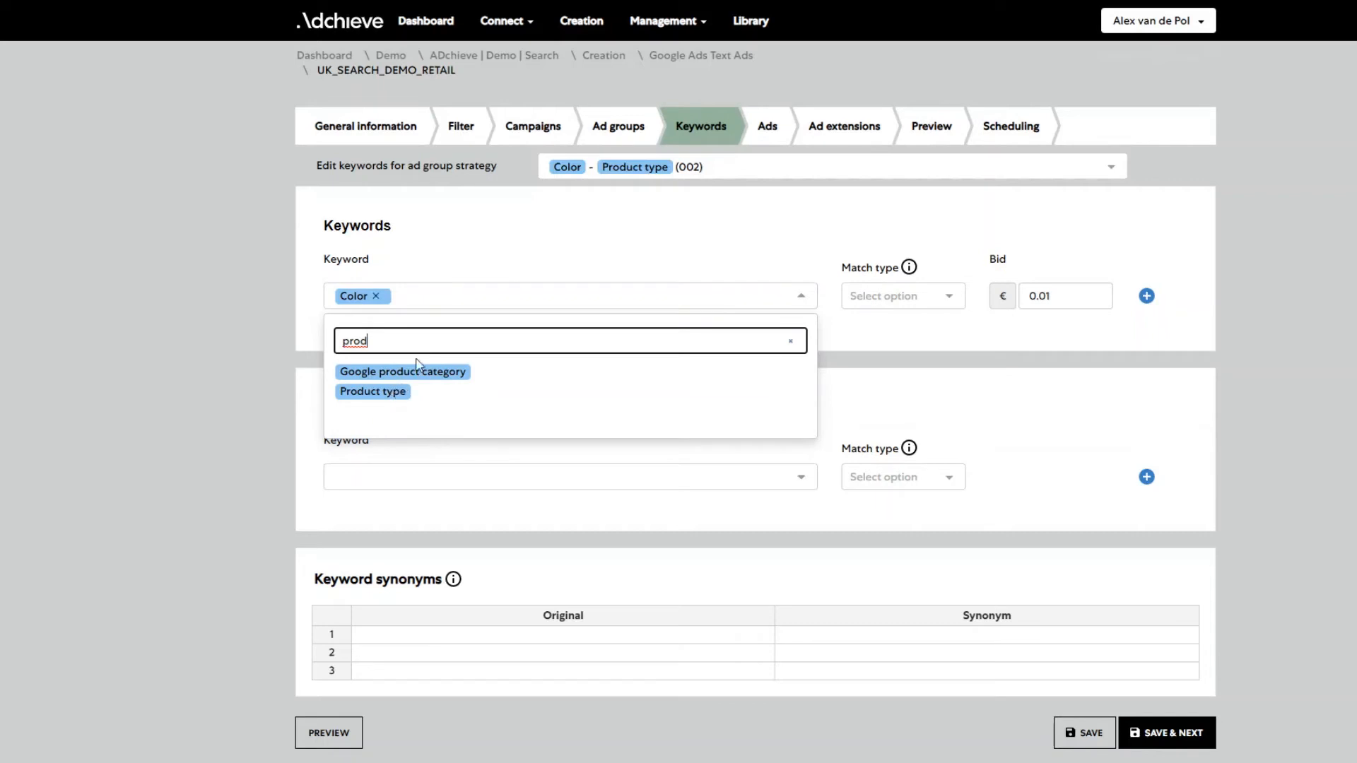
pyautogui.moveTo(392, 393); pyautogui.dragTo(521, 297)
# Give the Color and Product type keyword the Exact match type and a bid of €0.15, and save.
pyautogui.click(945, 297)
pyautogui.click(918, 321)
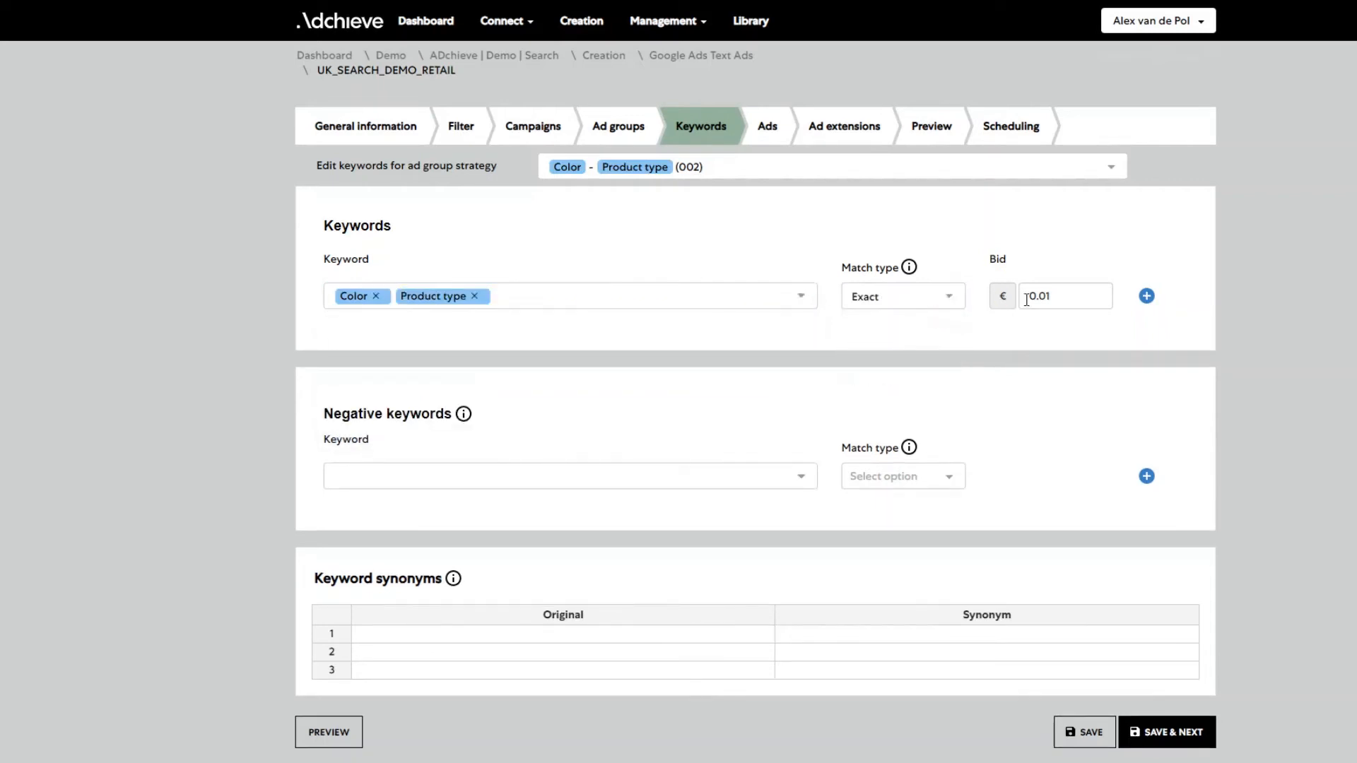
pyautogui.moveTo(1037, 297); pyautogui.dragTo(1064, 296)
pyautogui.write('15')
pyautogui.click(1081, 729)
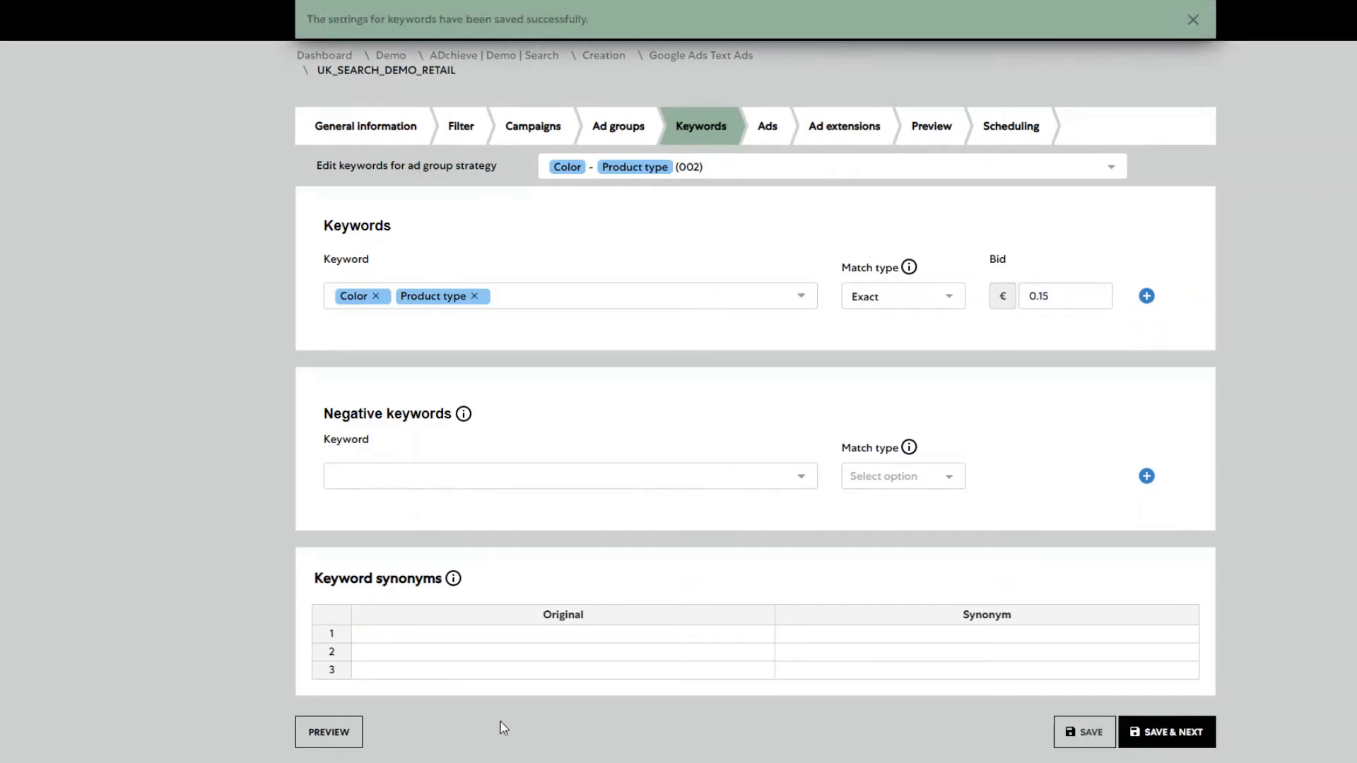
# Preview the generated keywords, show 50 rows per page, look through the list and close it.
pyautogui.click(351, 738)
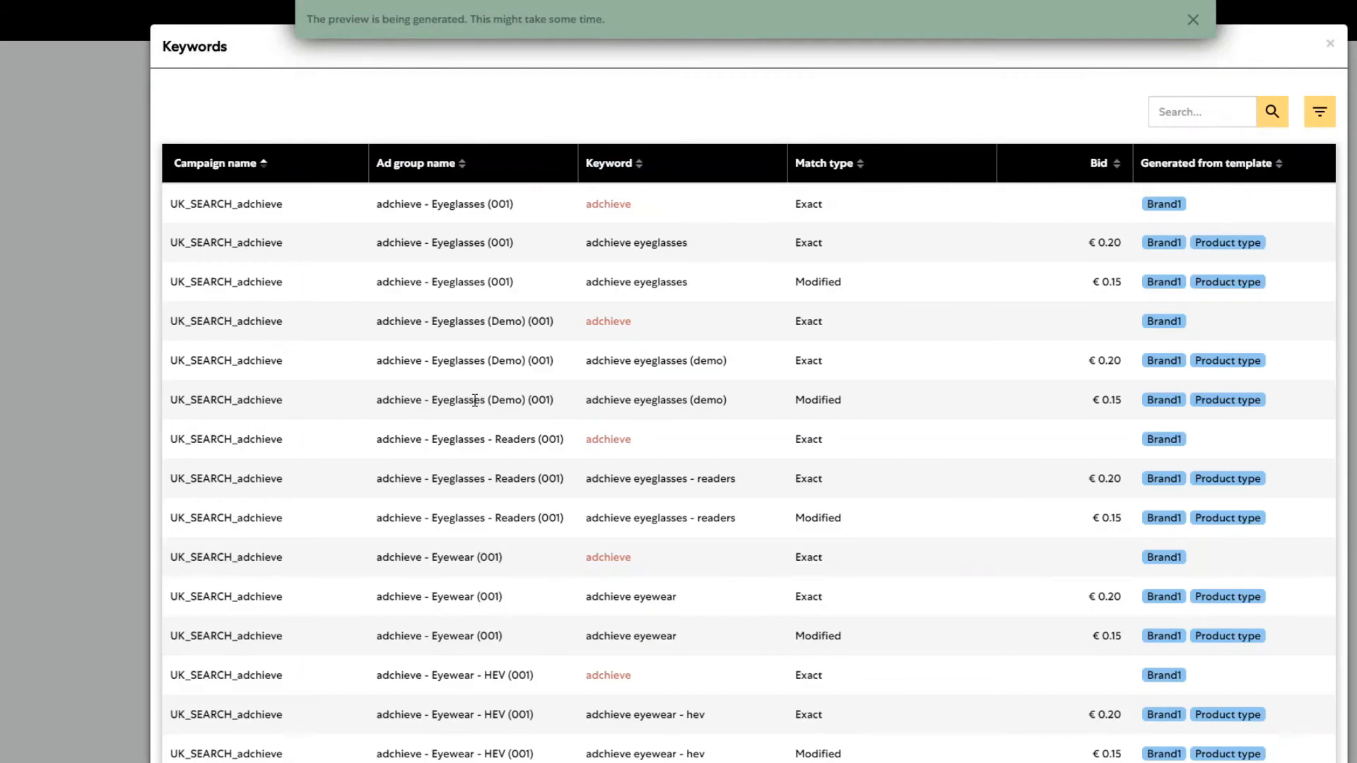
pyautogui.scroll(-6, 394, 374)
pyautogui.scroll(-1, 494, 480)
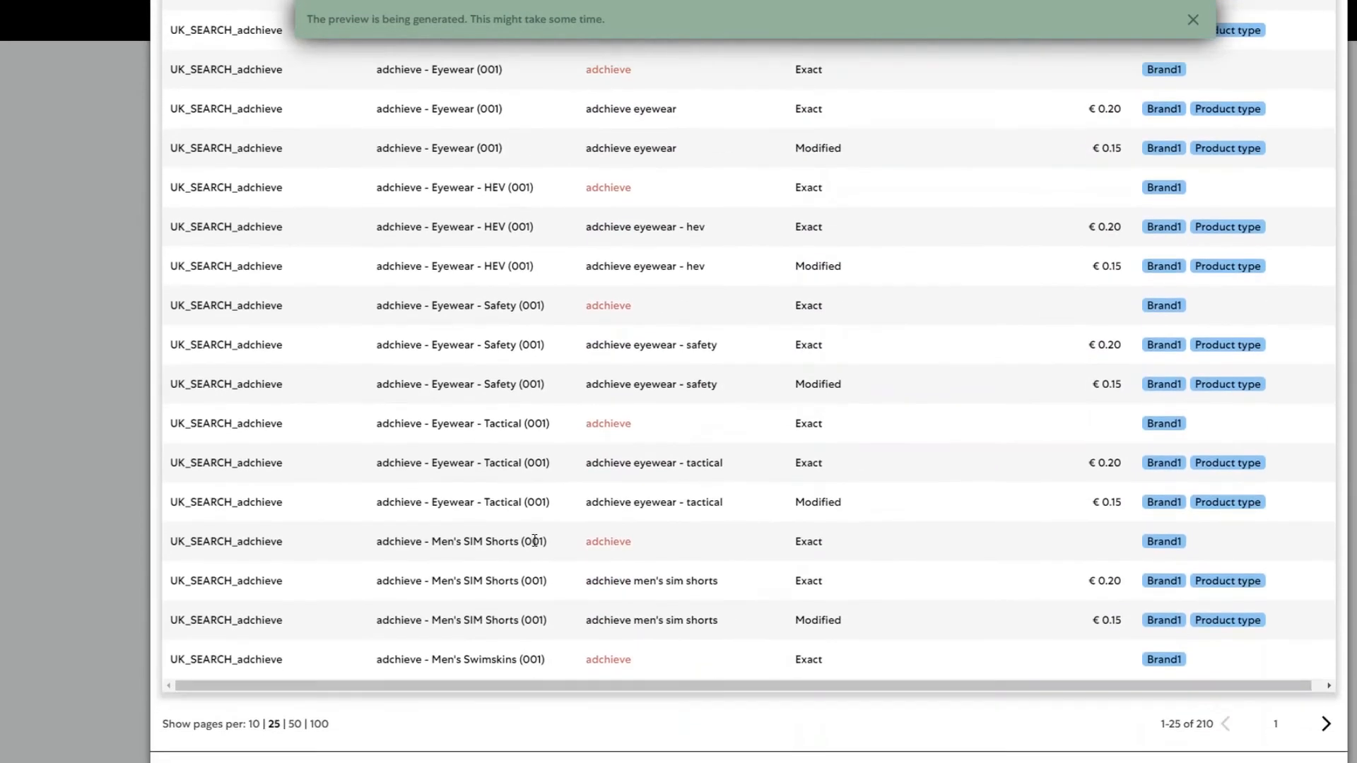
pyautogui.click(296, 722)
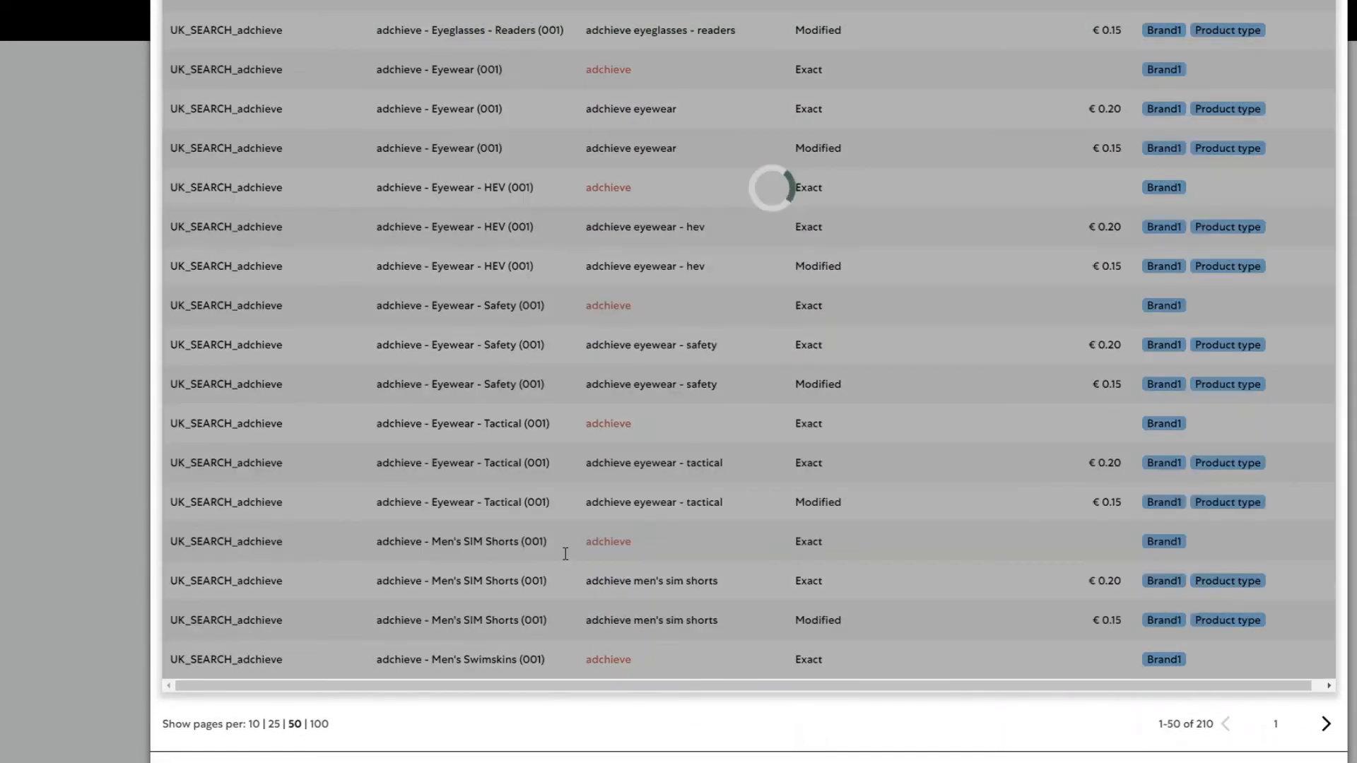
pyautogui.scroll(7, 597, 581)
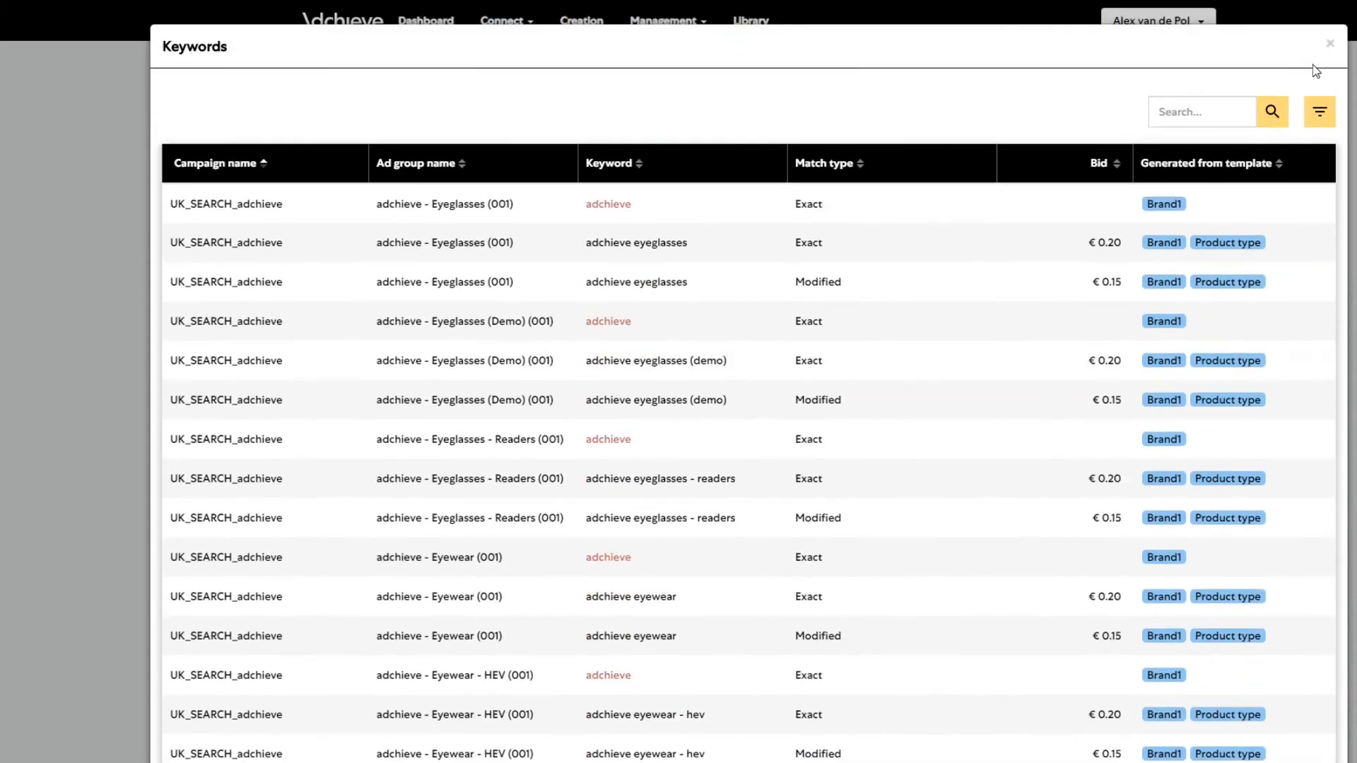
pyautogui.click(1330, 44)
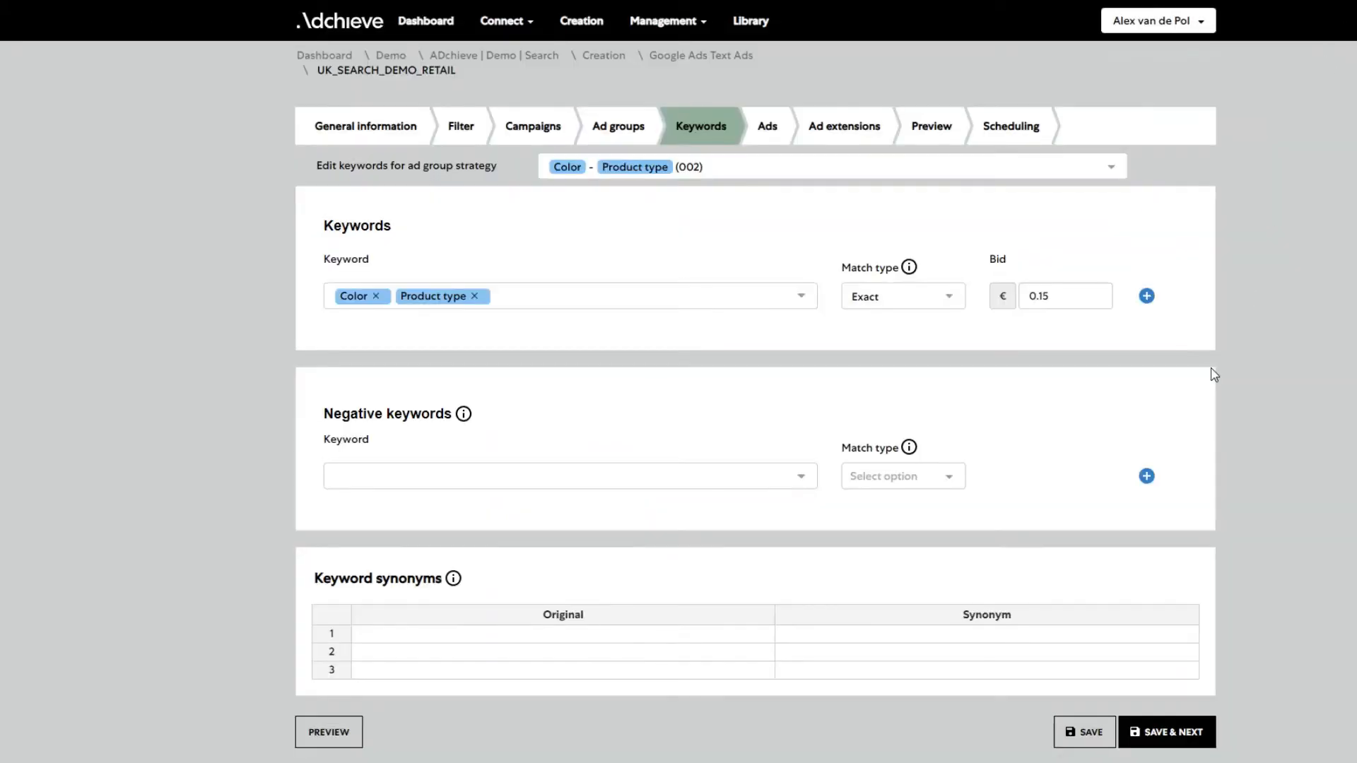
# Save the keyword settings and continue to the ads, then set the New ETA's final URL to the Link field.
pyautogui.click(1169, 728)
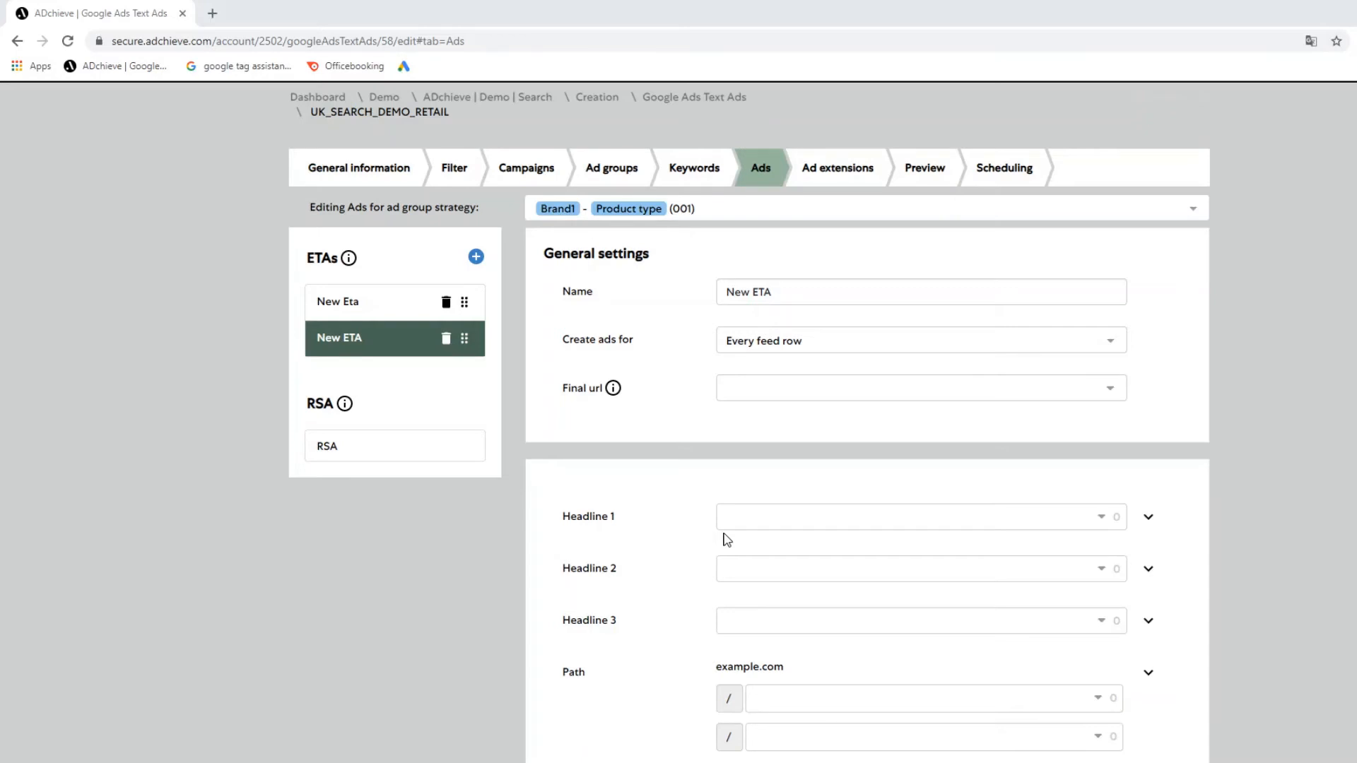
pyautogui.click(1117, 391)
pyautogui.write('l')
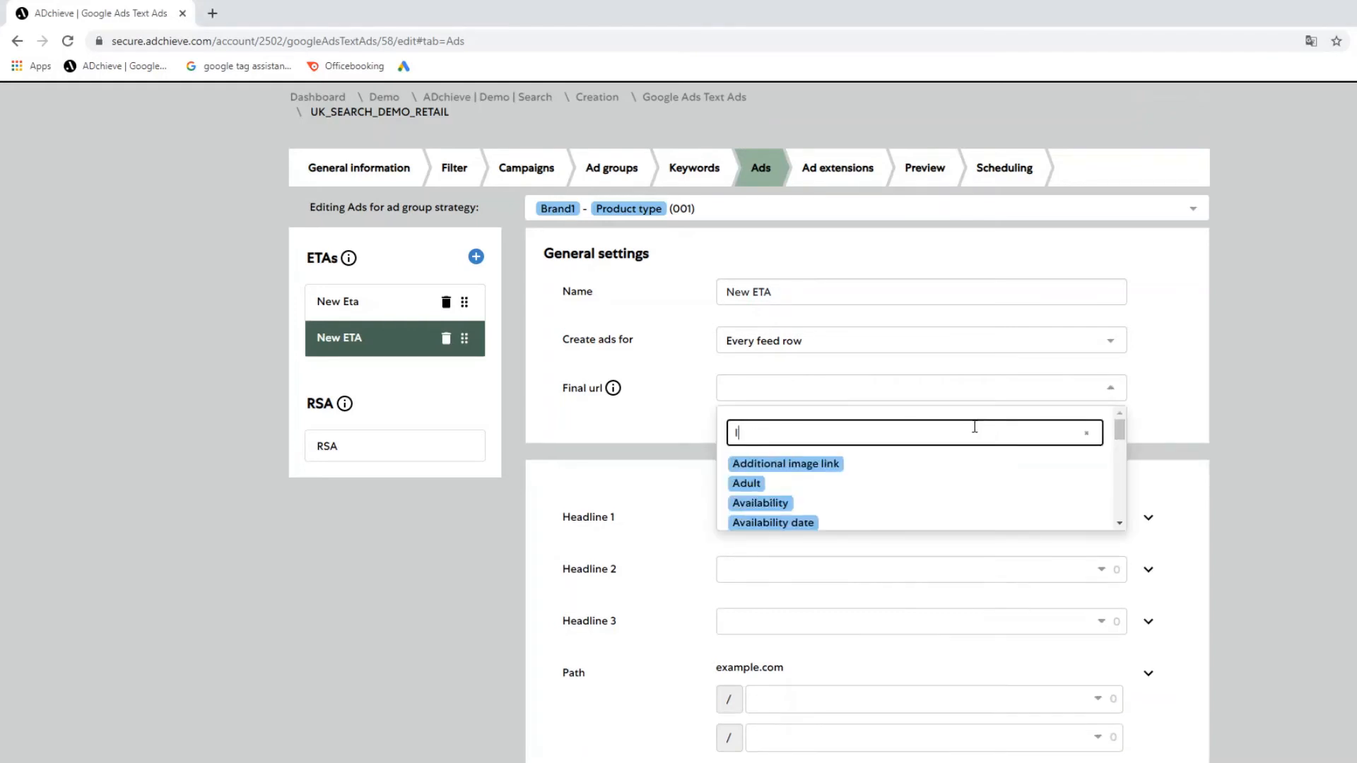
pyautogui.write('ink')
pyautogui.moveTo(742, 502)
pyautogui.mouseDown()
pyautogui.moveTo(775, 394)
pyautogui.moveTo(794, 385)
pyautogui.mouseUp()
# Create ads for one feed row in each ad group, taking the row with the lowest Price.
pyautogui.click(796, 346)
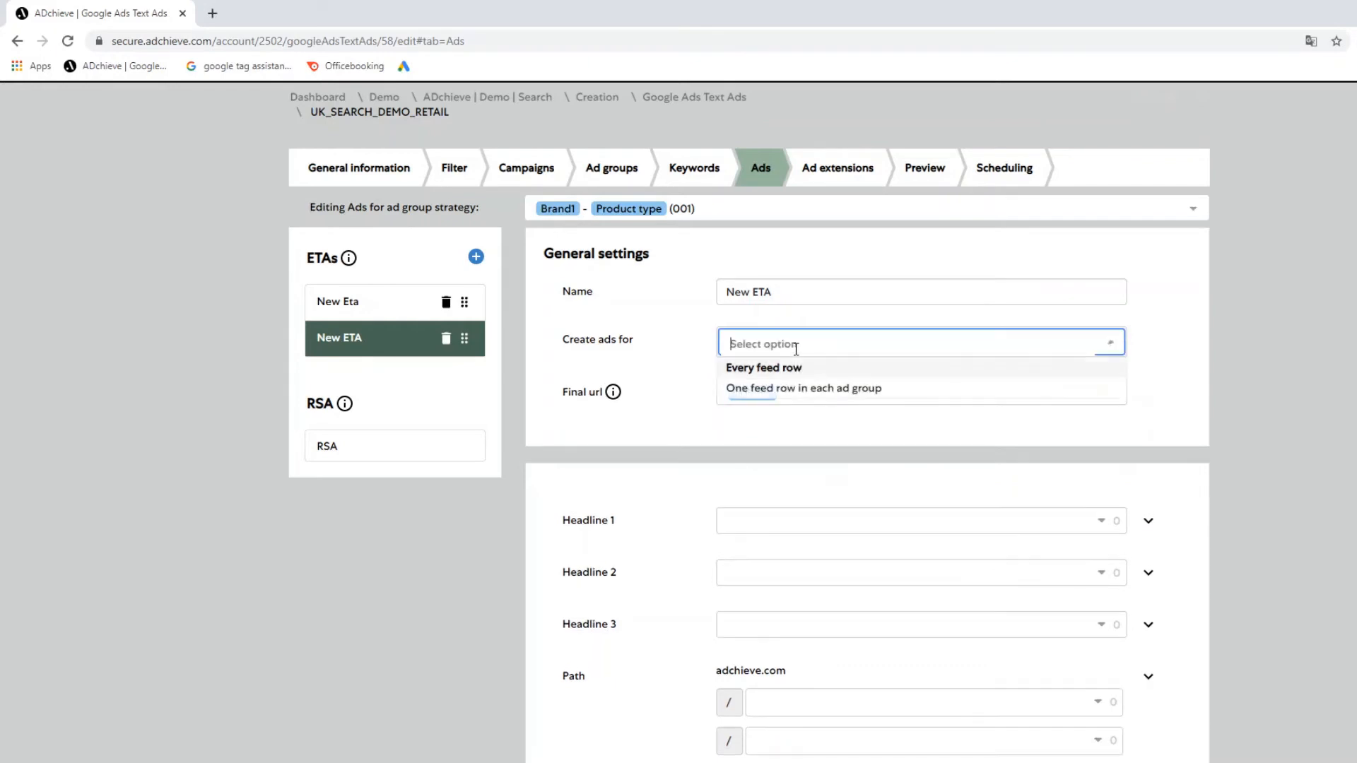
pyautogui.click(778, 388)
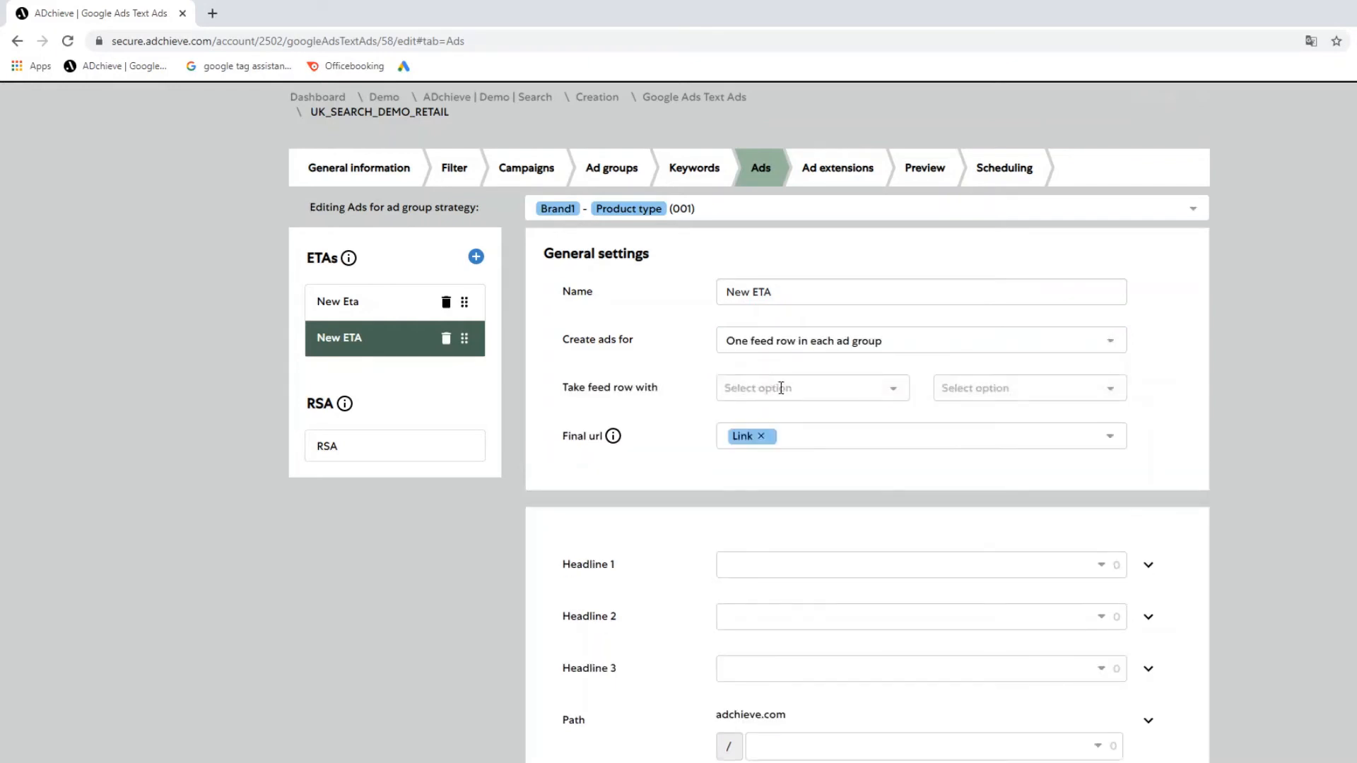
pyautogui.click(900, 390)
pyautogui.click(826, 416)
pyautogui.click(1110, 393)
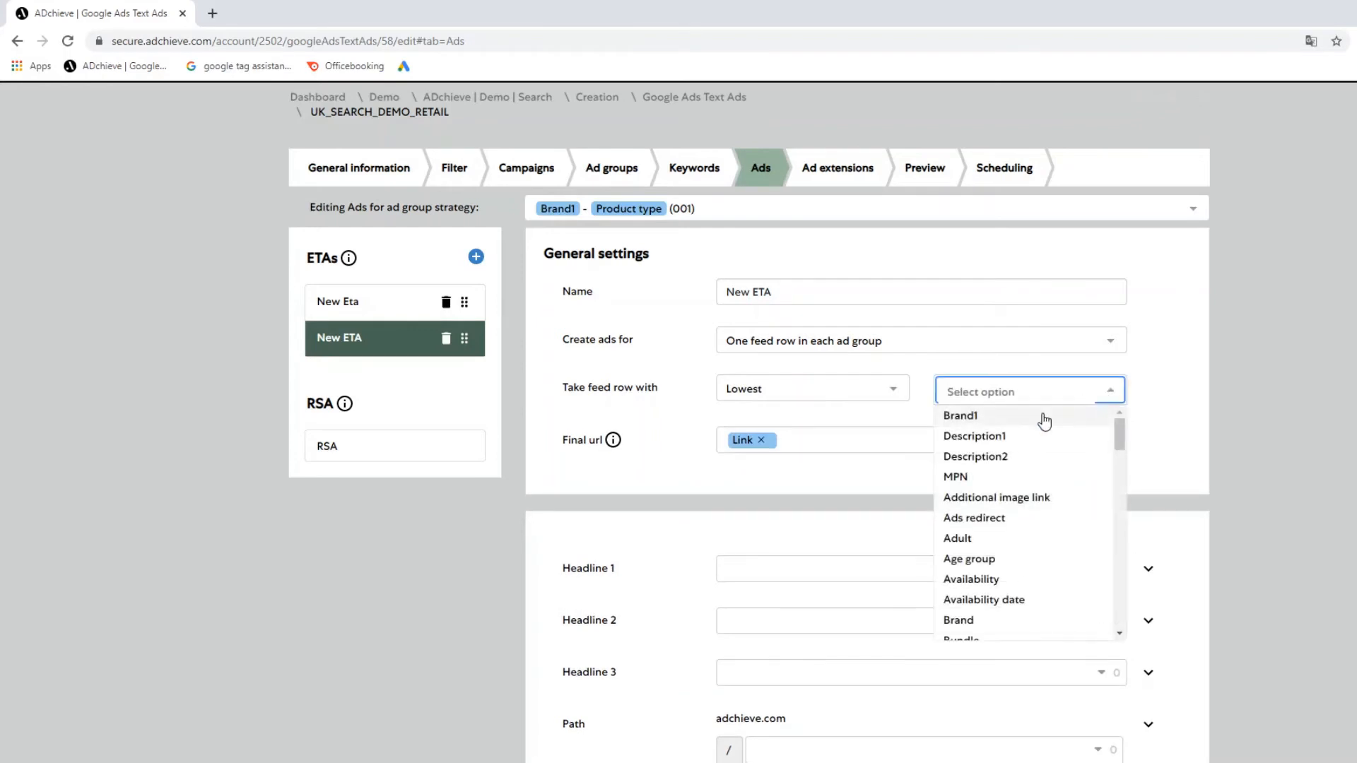
pyautogui.write('price')
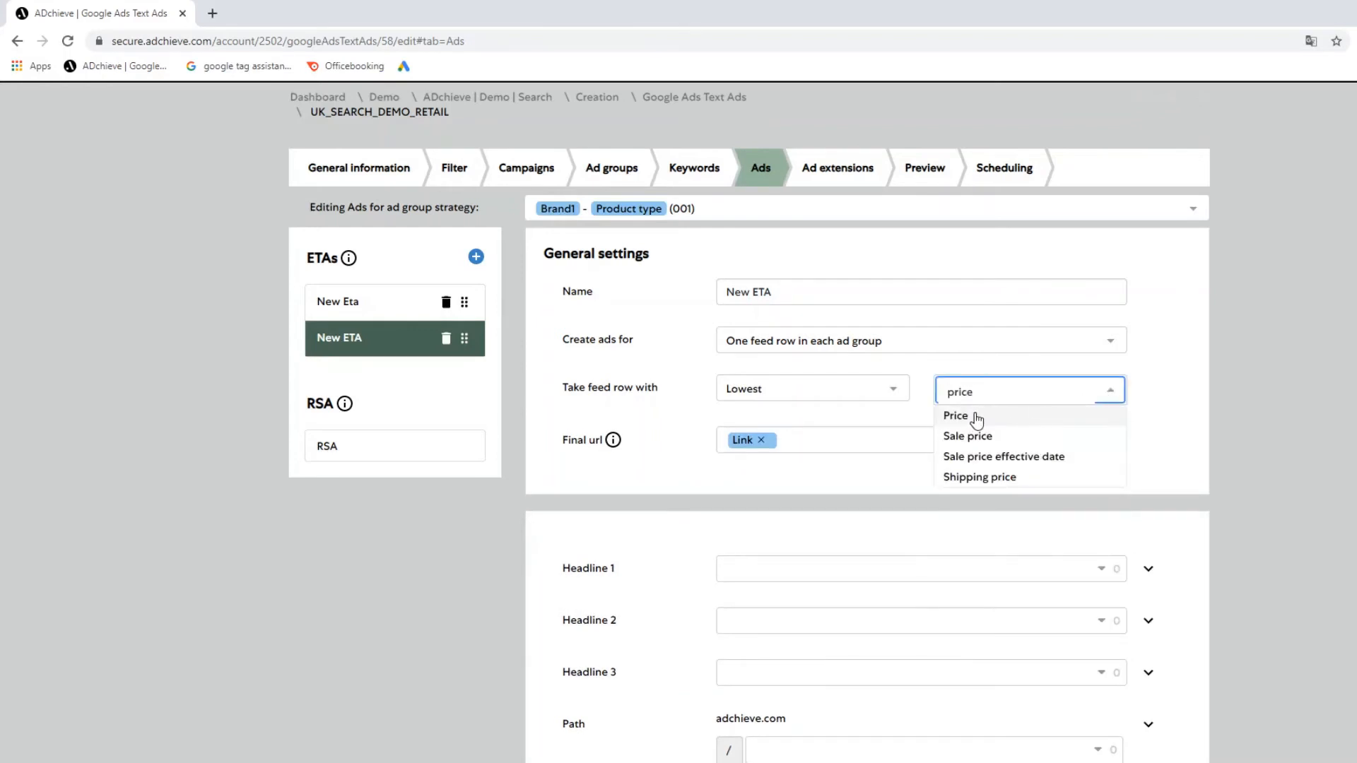
pyautogui.click(974, 417)
# Build Headline 1 of the New ETA from the Brand1 and Product type fields.
pyautogui.scroll(-3, 1036, 438)
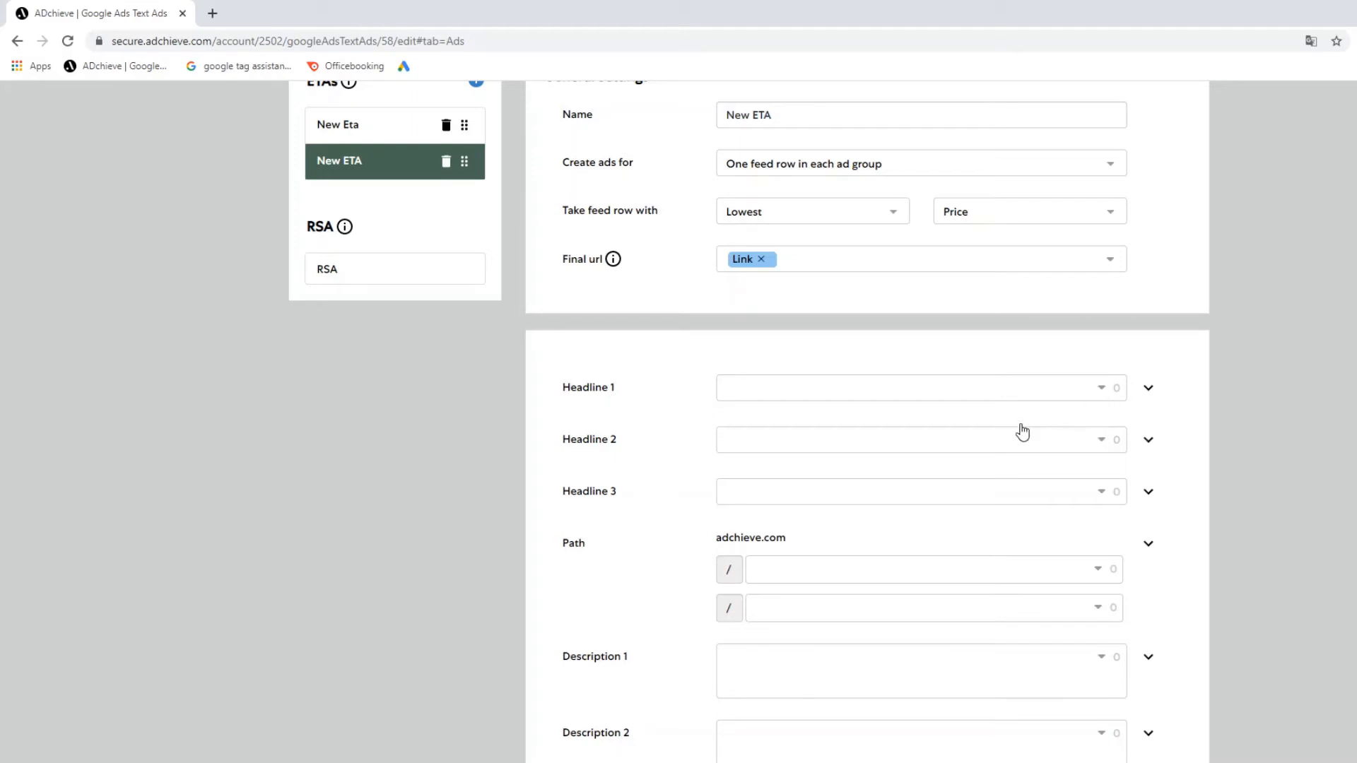
pyautogui.click(1018, 395)
pyautogui.click(929, 437)
pyautogui.write('bra')
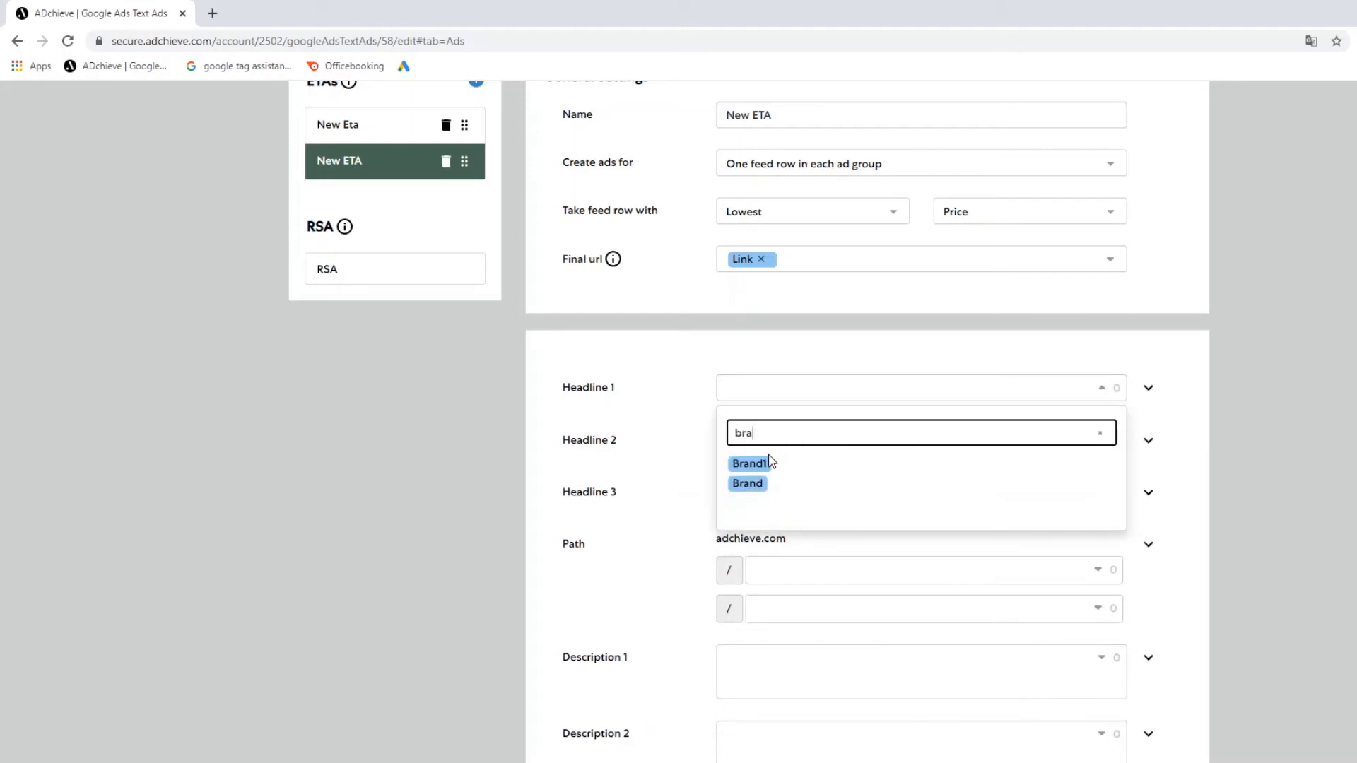
pyautogui.moveTo(767, 464); pyautogui.dragTo(766, 391)
pyautogui.doubleClick(789, 429)
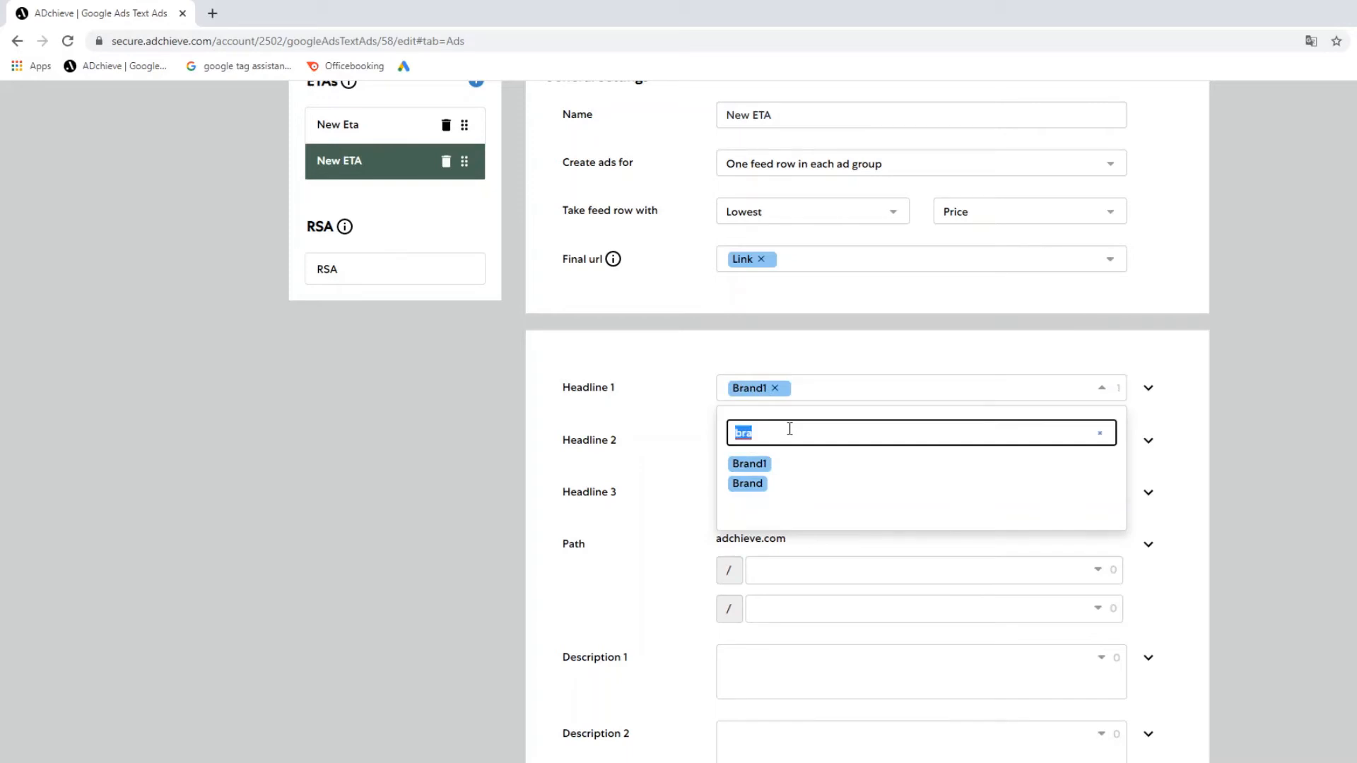
pyautogui.write('prod')
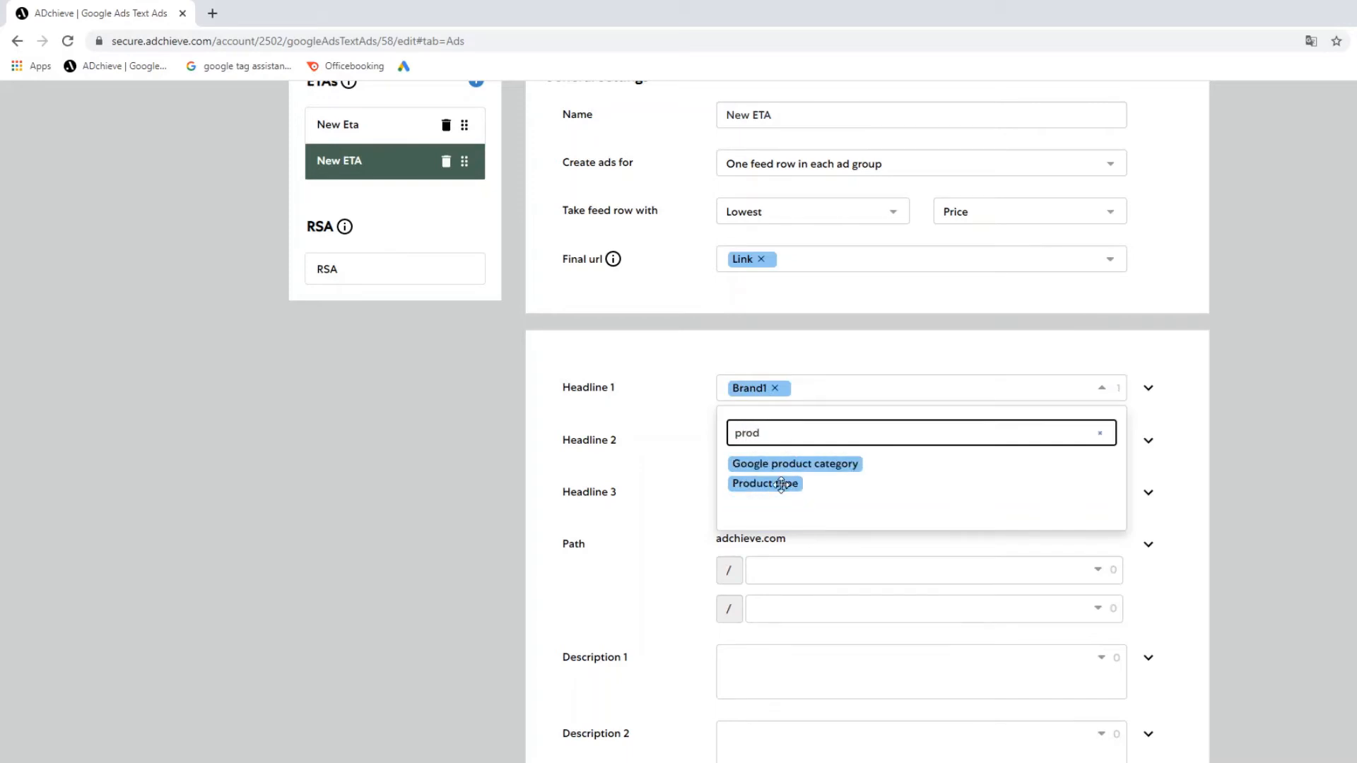
pyautogui.click(779, 501)
pyautogui.moveTo(769, 485); pyautogui.dragTo(892, 393)
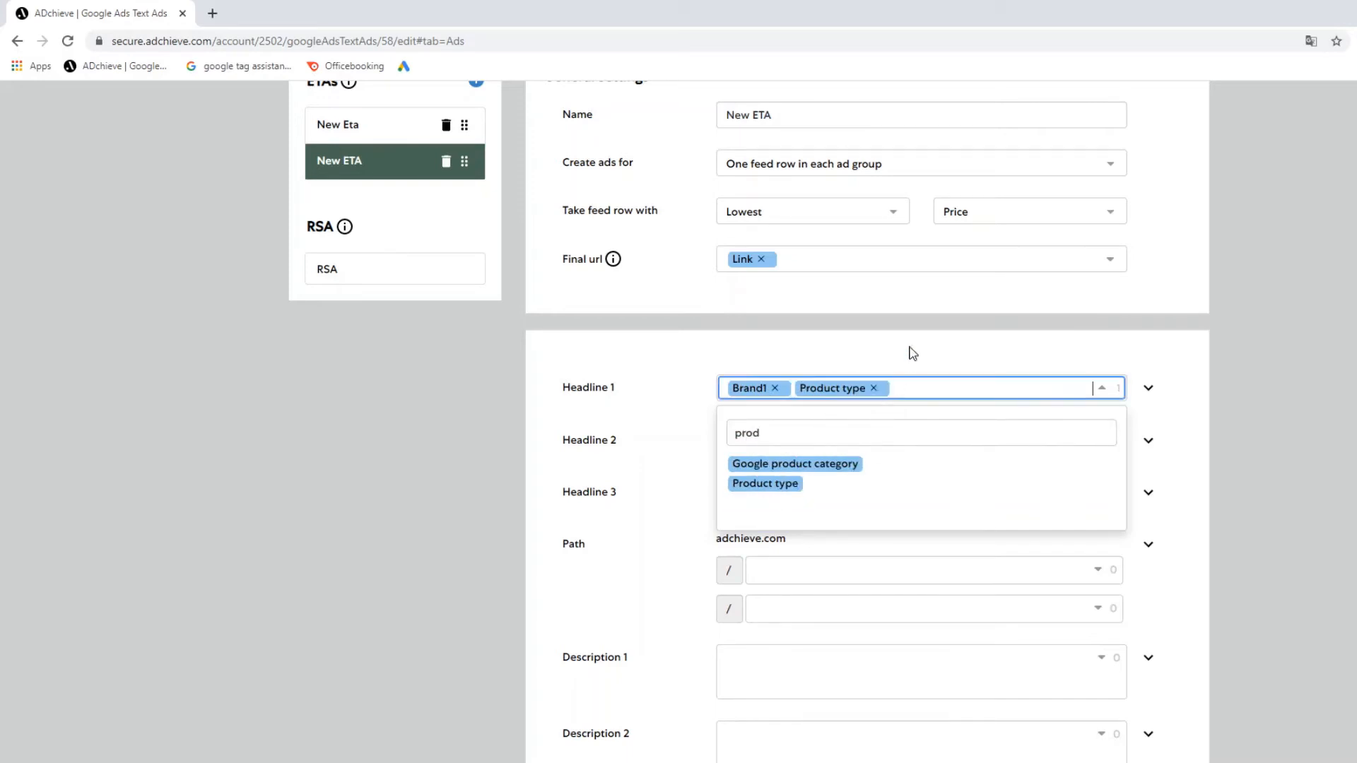
pyautogui.click(1082, 386)
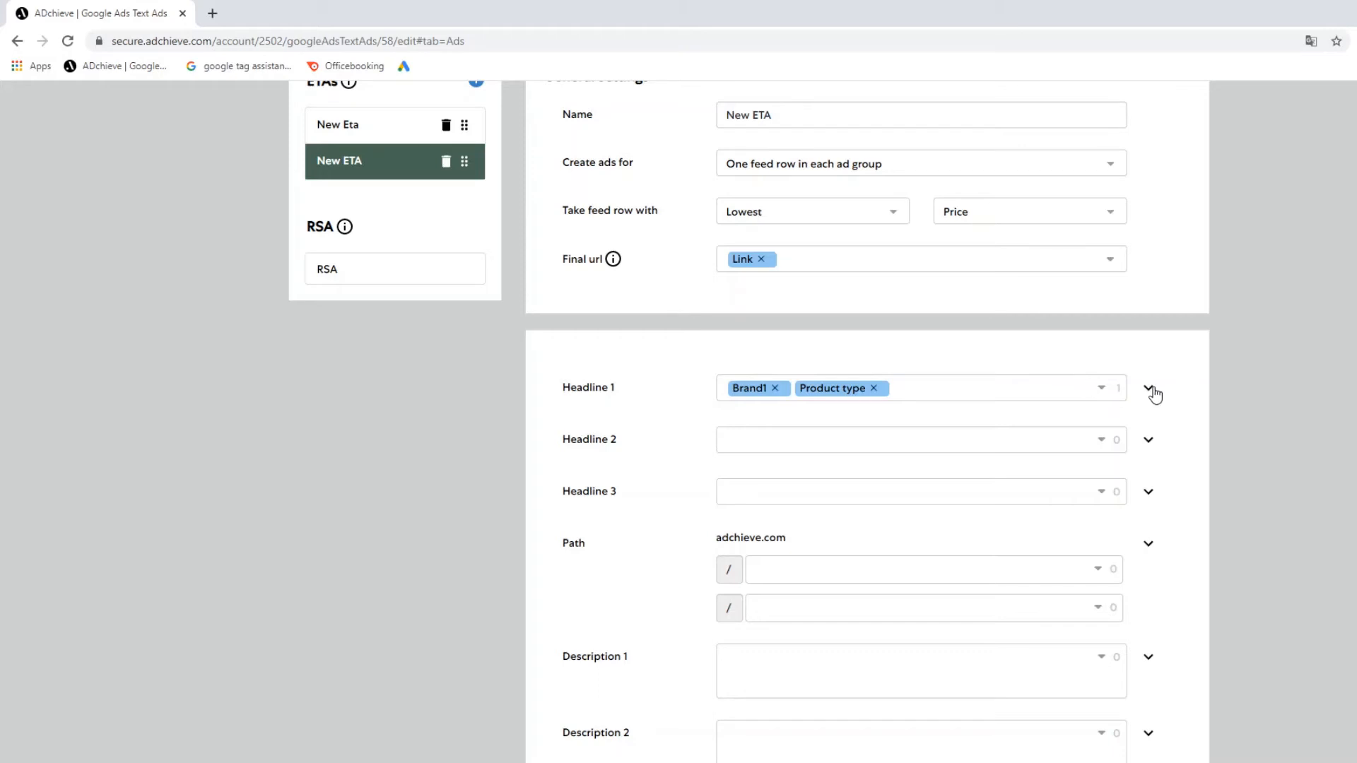
# Add two fallbacks for Headline 1: the Product type field first, and the text "Adchieve Products" second.
pyautogui.click(1150, 389)
pyautogui.click(1104, 441)
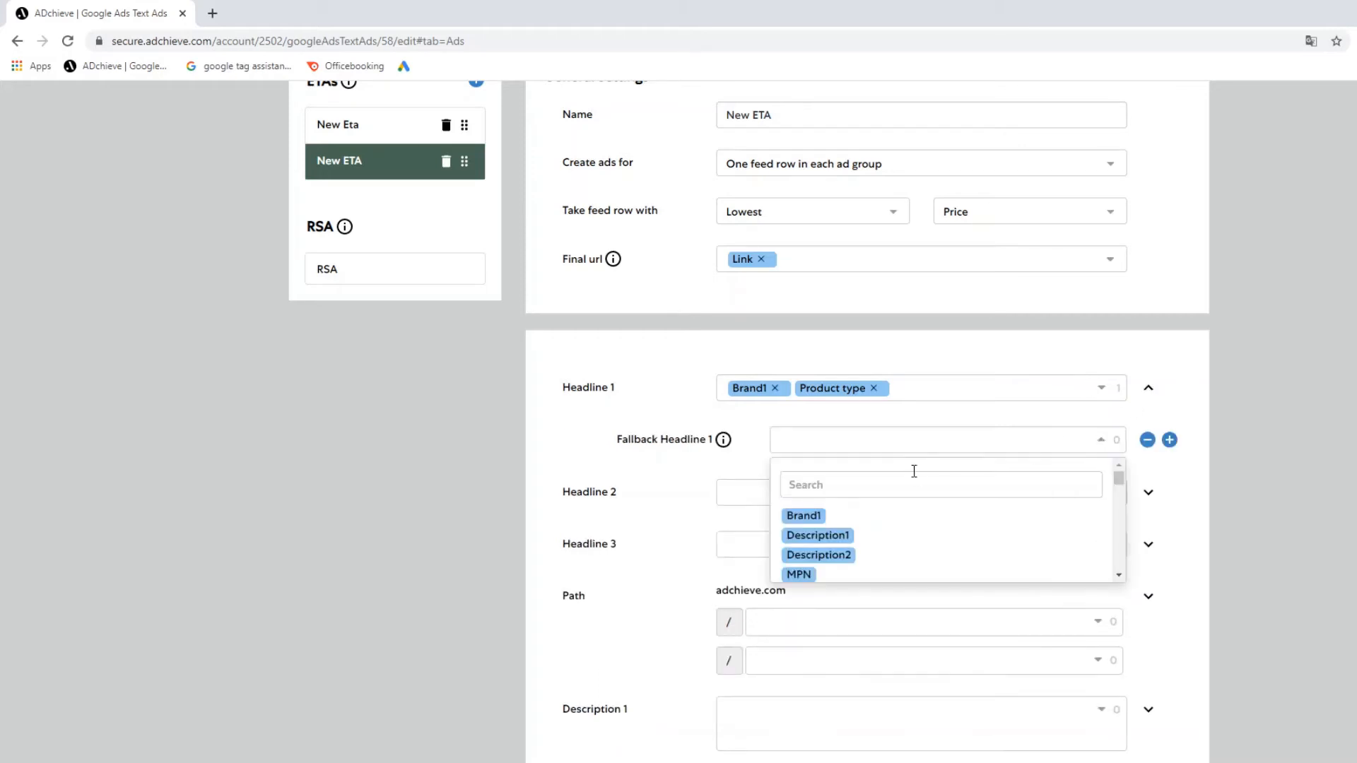
pyautogui.write('prod')
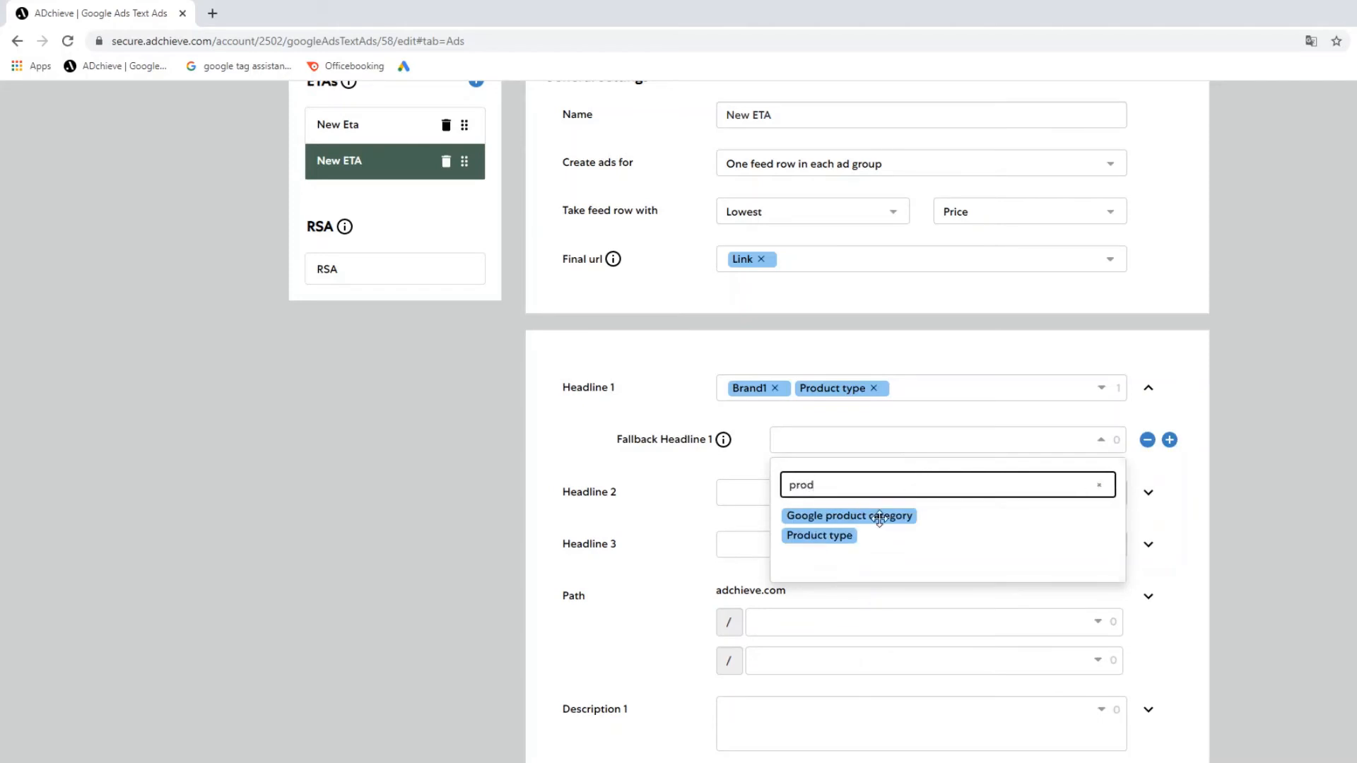
pyautogui.moveTo(843, 535); pyautogui.dragTo(862, 446)
pyautogui.press('Return')
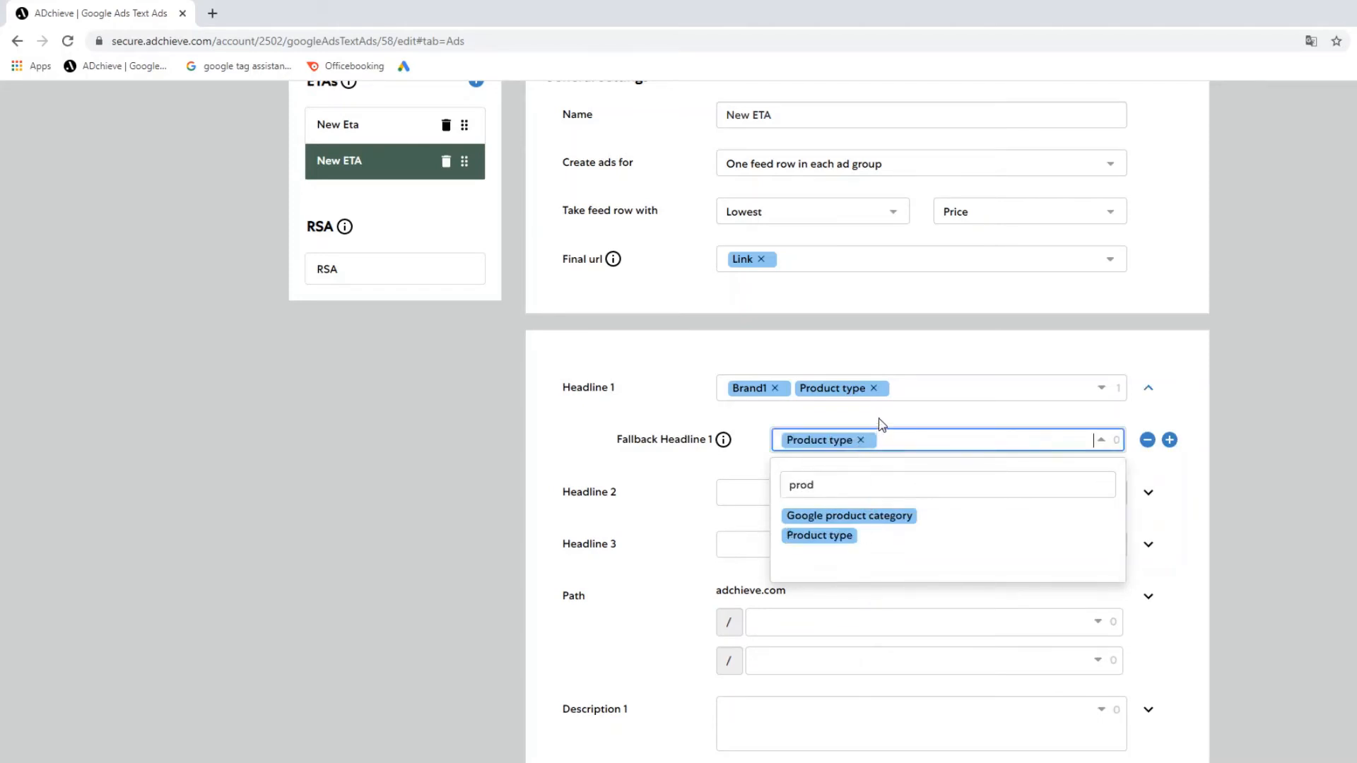
pyautogui.click(1169, 440)
pyautogui.click(1055, 488)
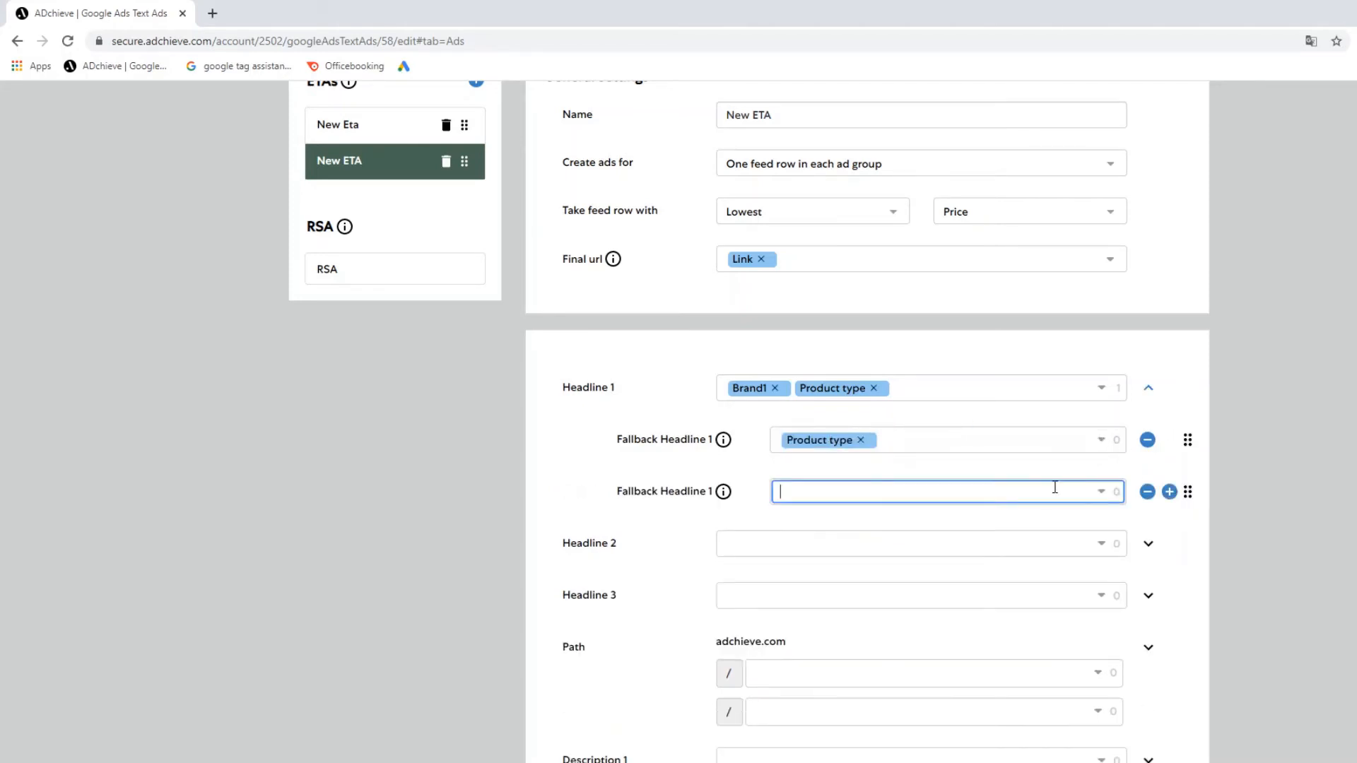
pyautogui.write('Adchieve Products')
# Set Headline 2 to the text "Buy now from €" followed by the Price field.
pyautogui.click(854, 543)
pyautogui.write('Buy now from €')
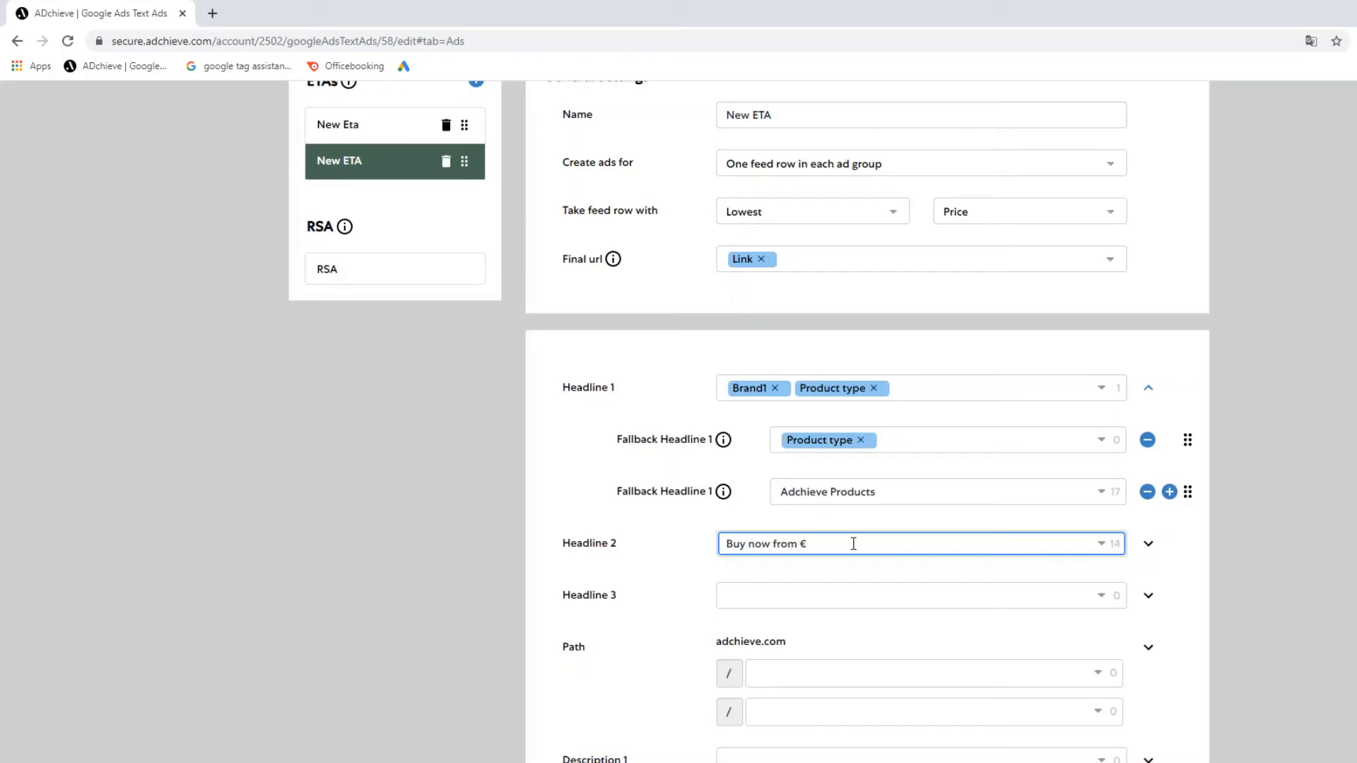
pyautogui.click(1100, 544)
pyautogui.click(918, 592)
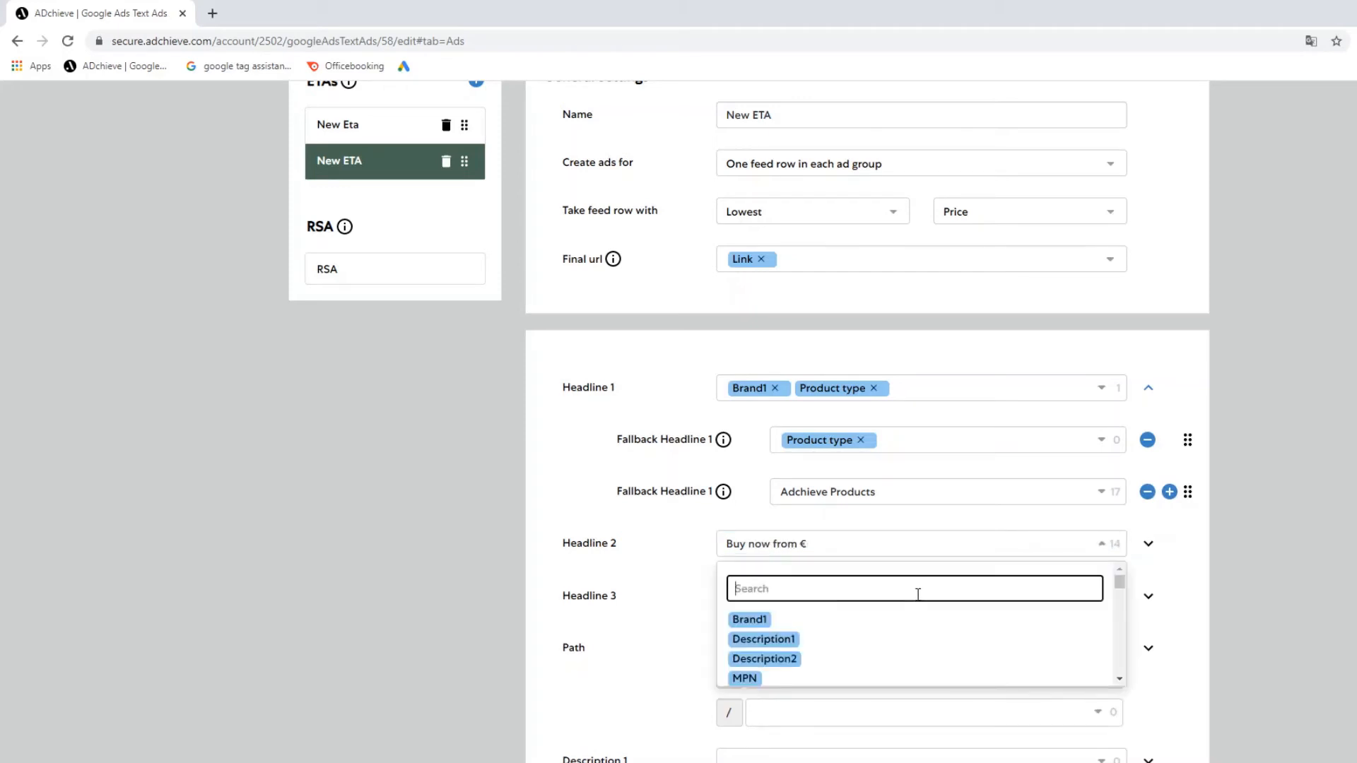
pyautogui.write('price')
pyautogui.doubleClick(738, 620)
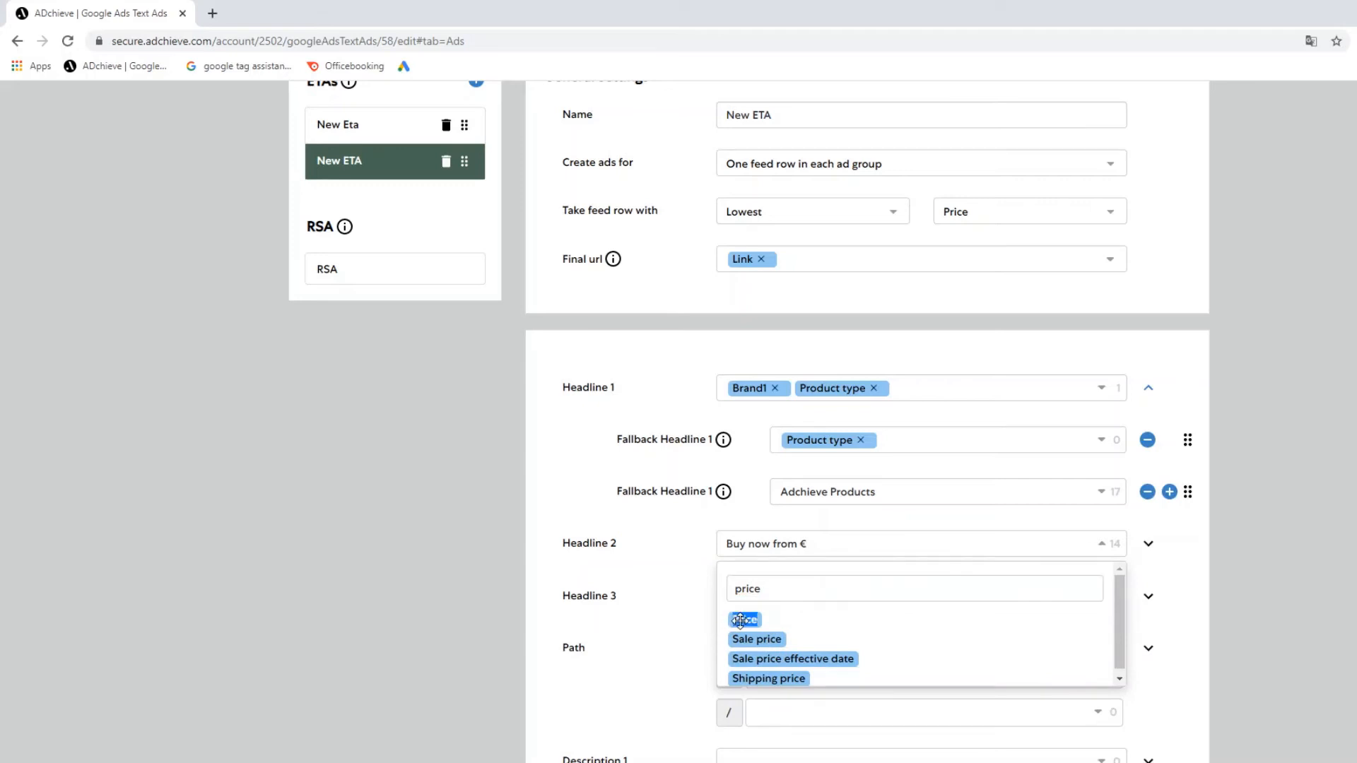
pyautogui.moveTo(739, 620); pyautogui.dragTo(863, 546)
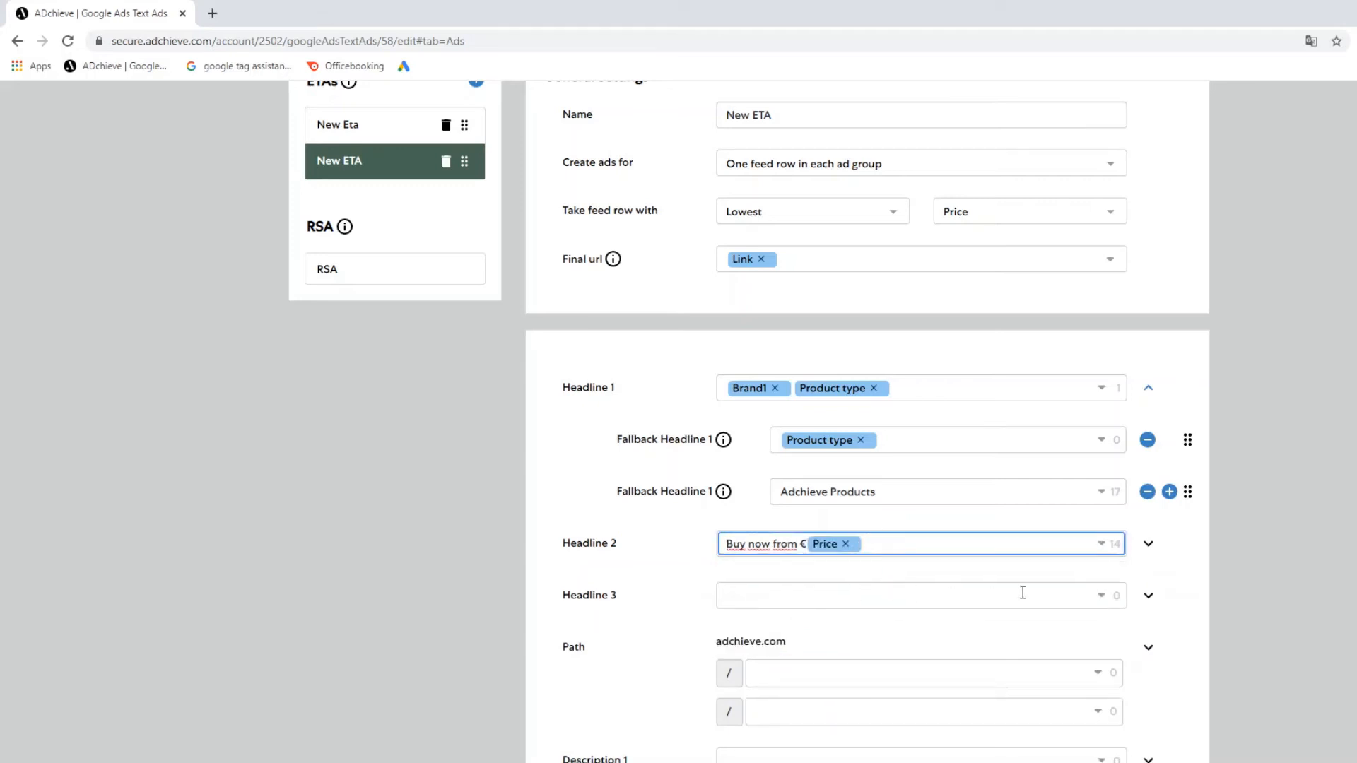
# Fill Headline 3 with the headline1 field.
pyautogui.click(1046, 594)
pyautogui.click(1090, 596)
pyautogui.click(954, 634)
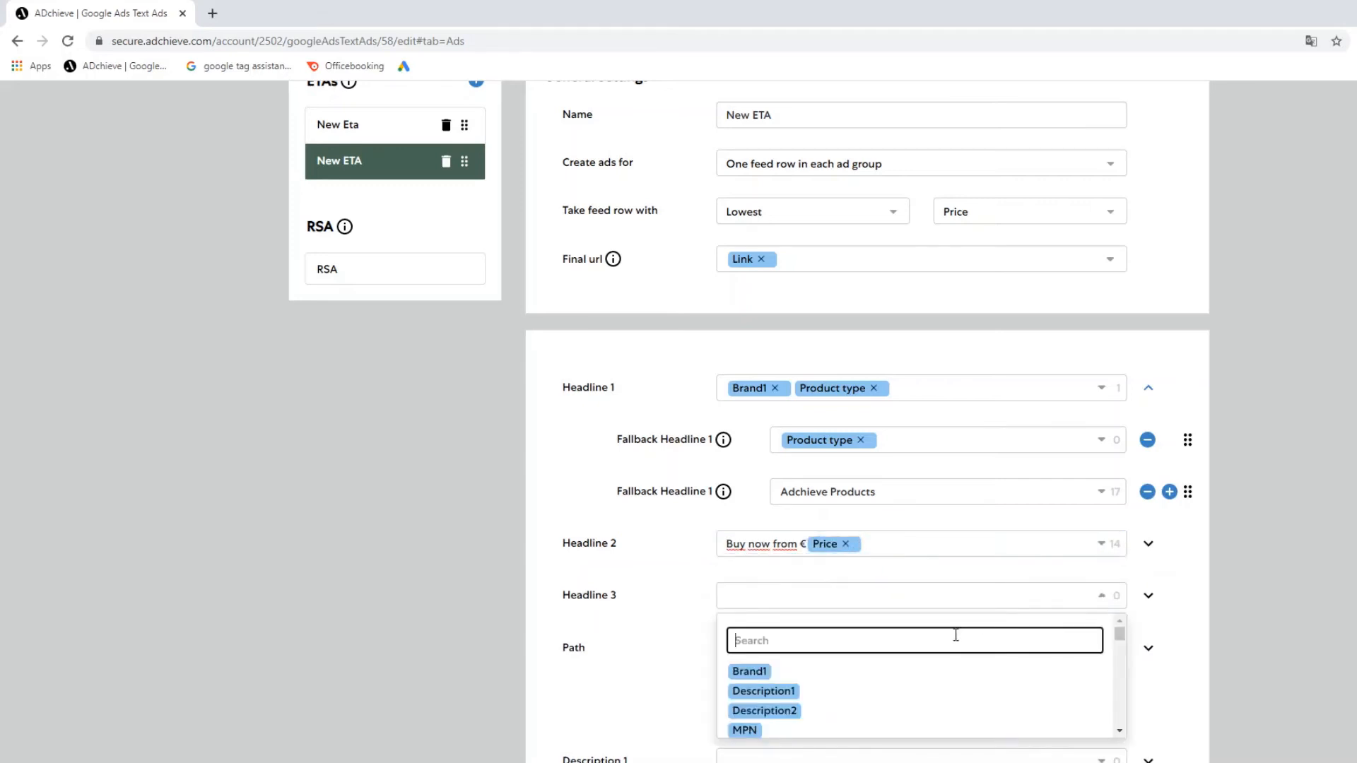
pyautogui.write('headline')
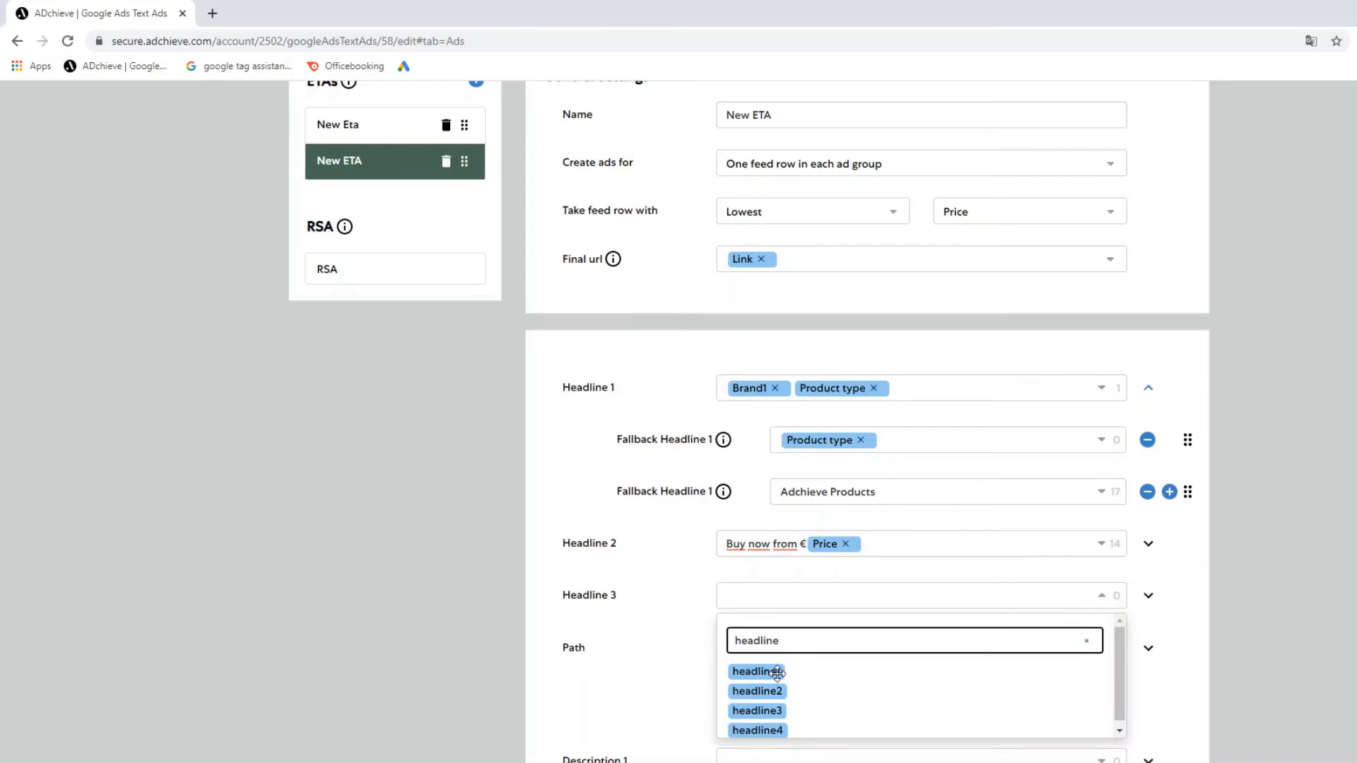
pyautogui.moveTo(770, 673); pyautogui.dragTo(743, 583)
pyautogui.click(679, 566)
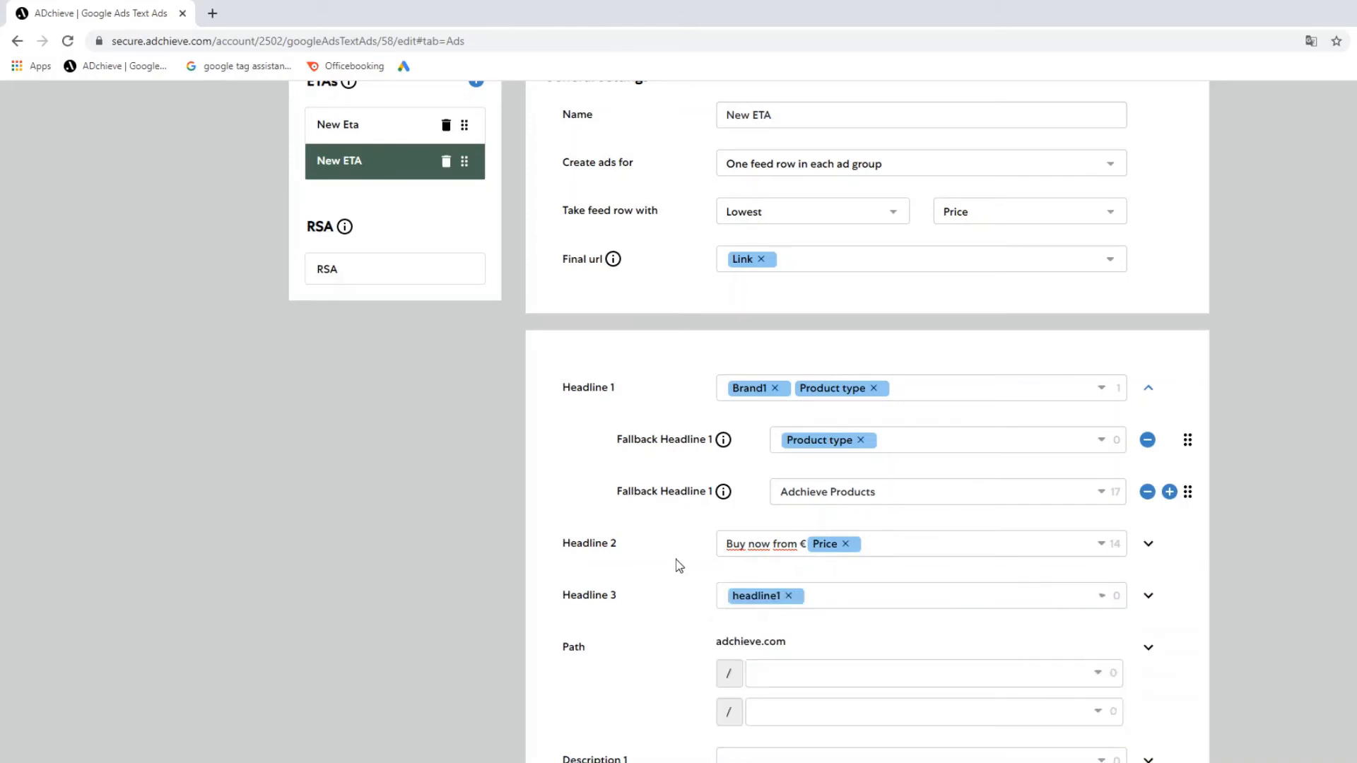
# Set the ad's display path to Brand1 in the first part and Product type in the second.
pyautogui.scroll(-3, 678, 569)
pyautogui.click(1095, 458)
pyautogui.click(957, 514)
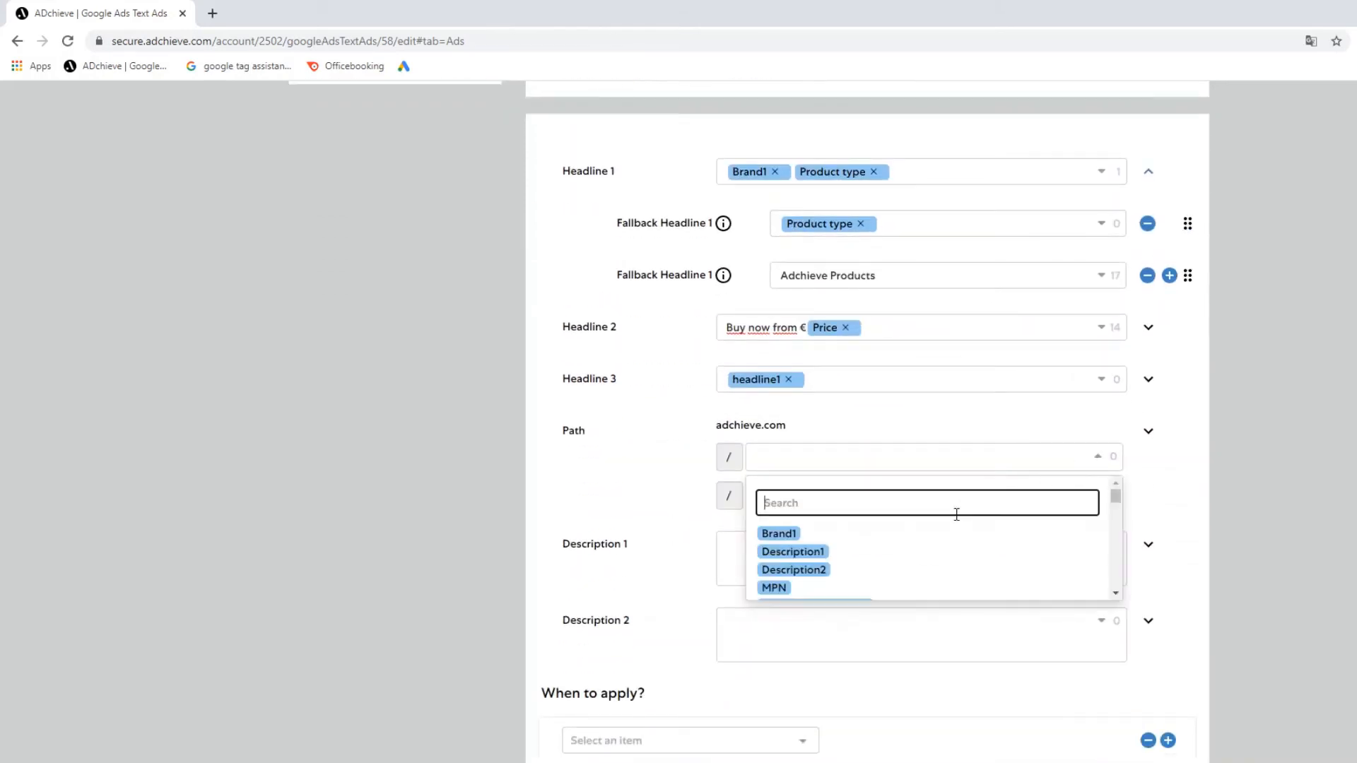
pyautogui.write('brand')
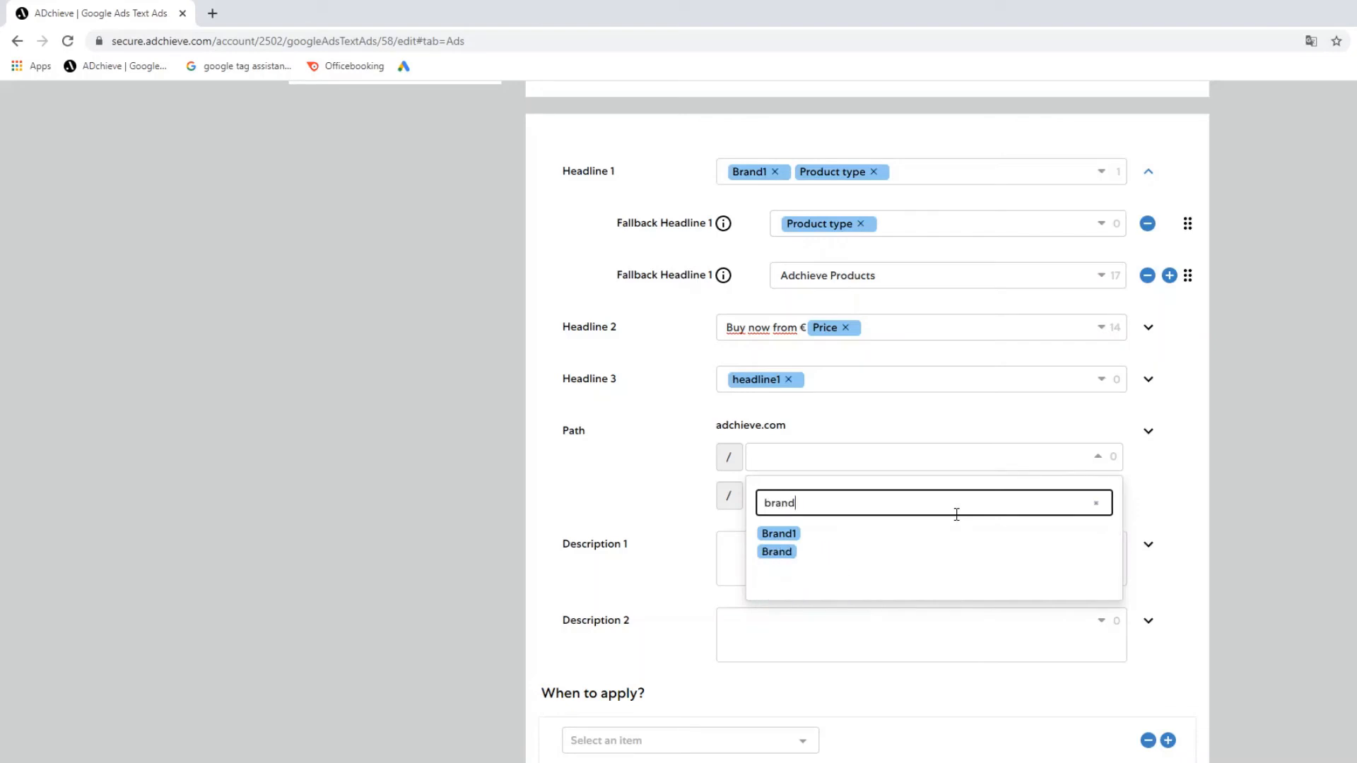
pyautogui.moveTo(772, 533); pyautogui.dragTo(813, 458)
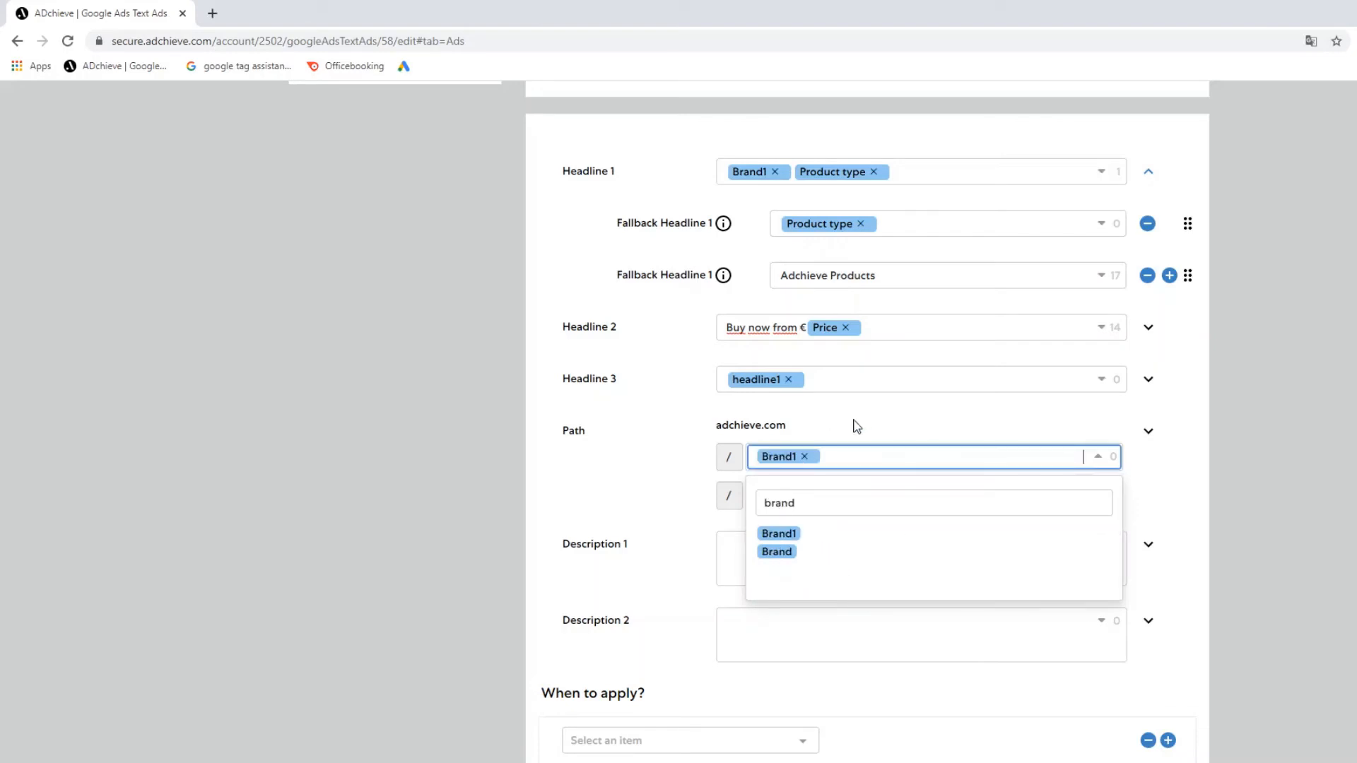
pyautogui.click(1098, 496)
pyautogui.click(933, 542)
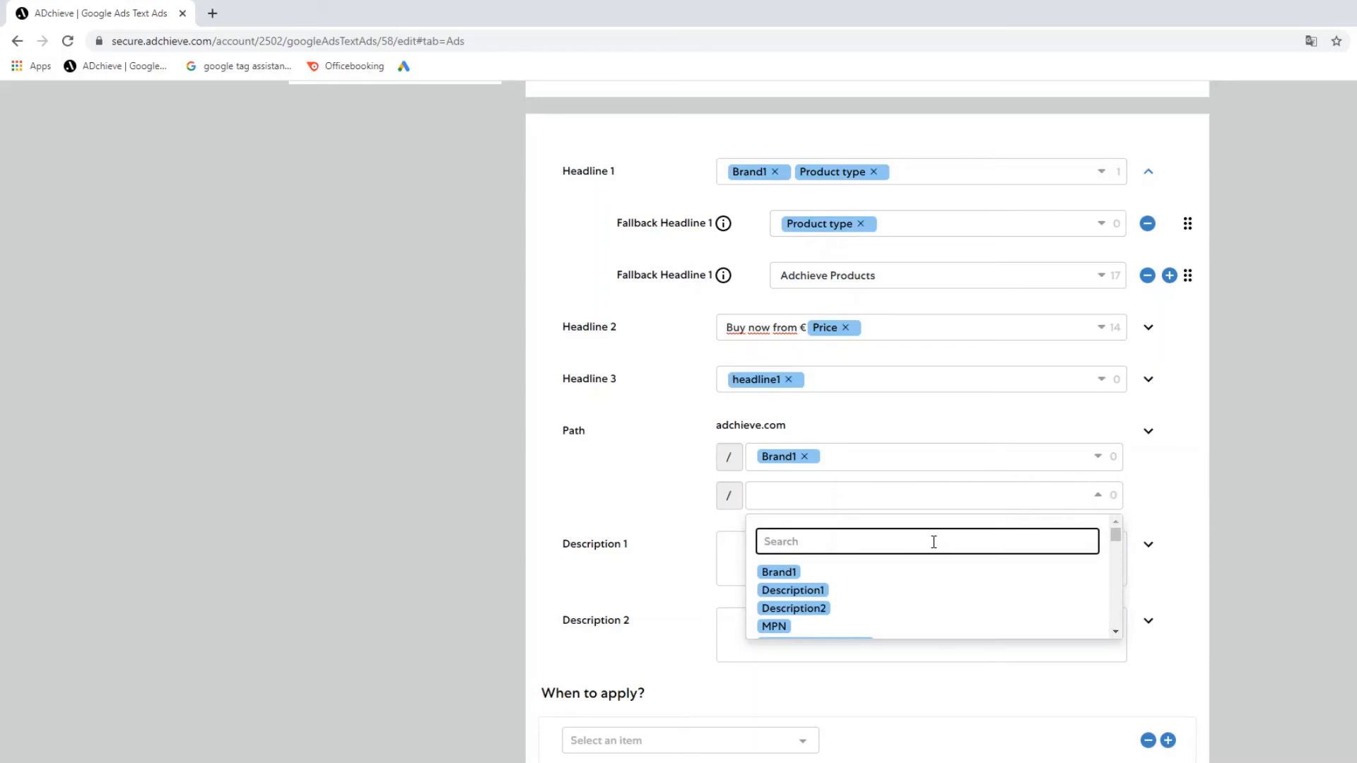
pyautogui.write('prod')
pyautogui.moveTo(809, 588); pyautogui.dragTo(841, 498)
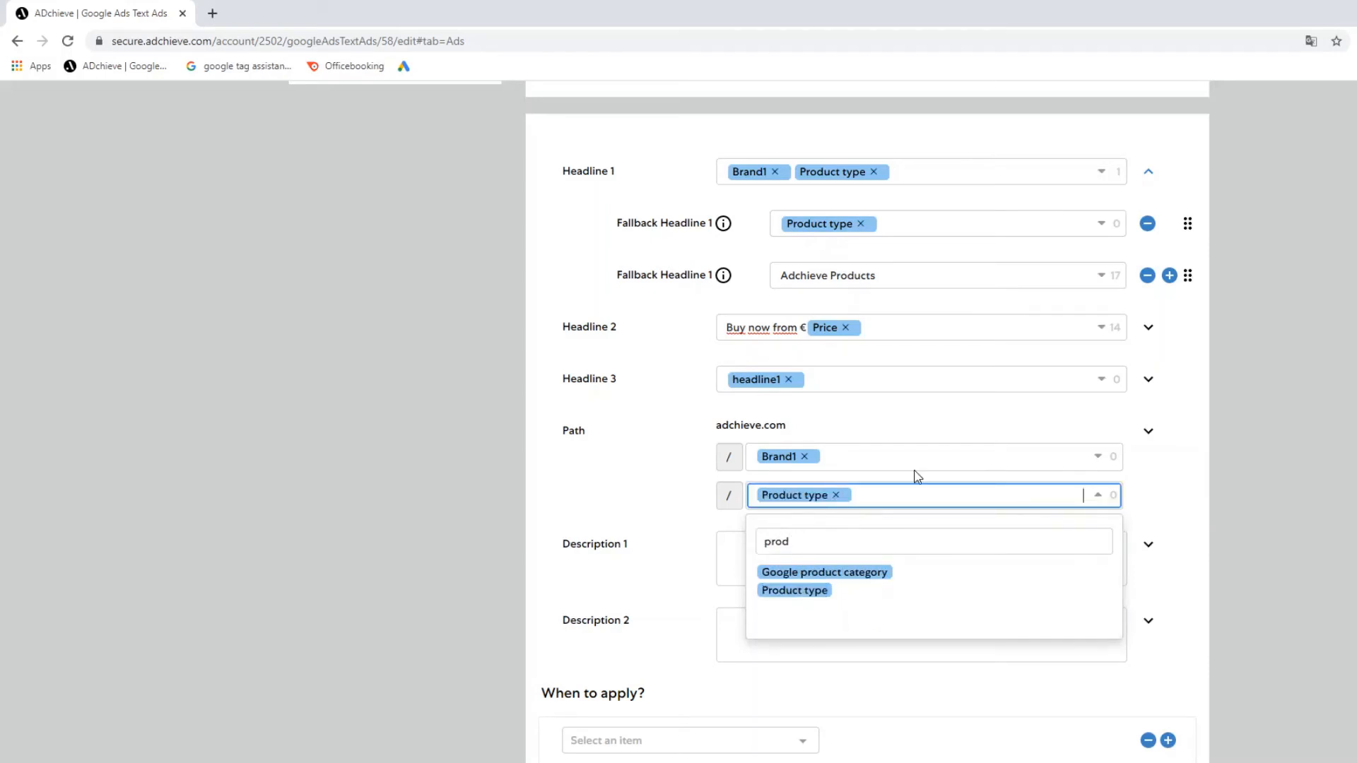
# Add a fallback display path with "Products" as the first part and "Shop" as the second.
pyautogui.click(1146, 436)
pyautogui.scroll(-1, 1036, 532)
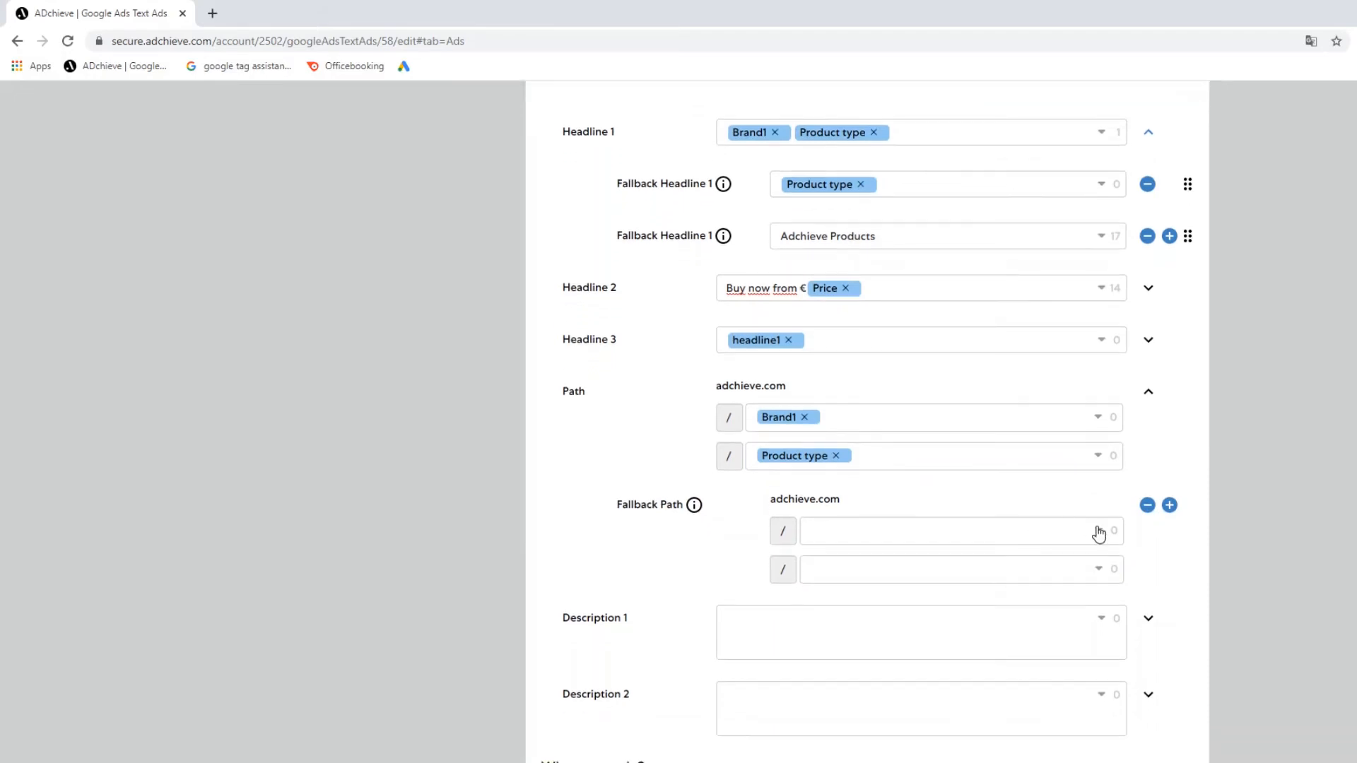
pyautogui.click(977, 532)
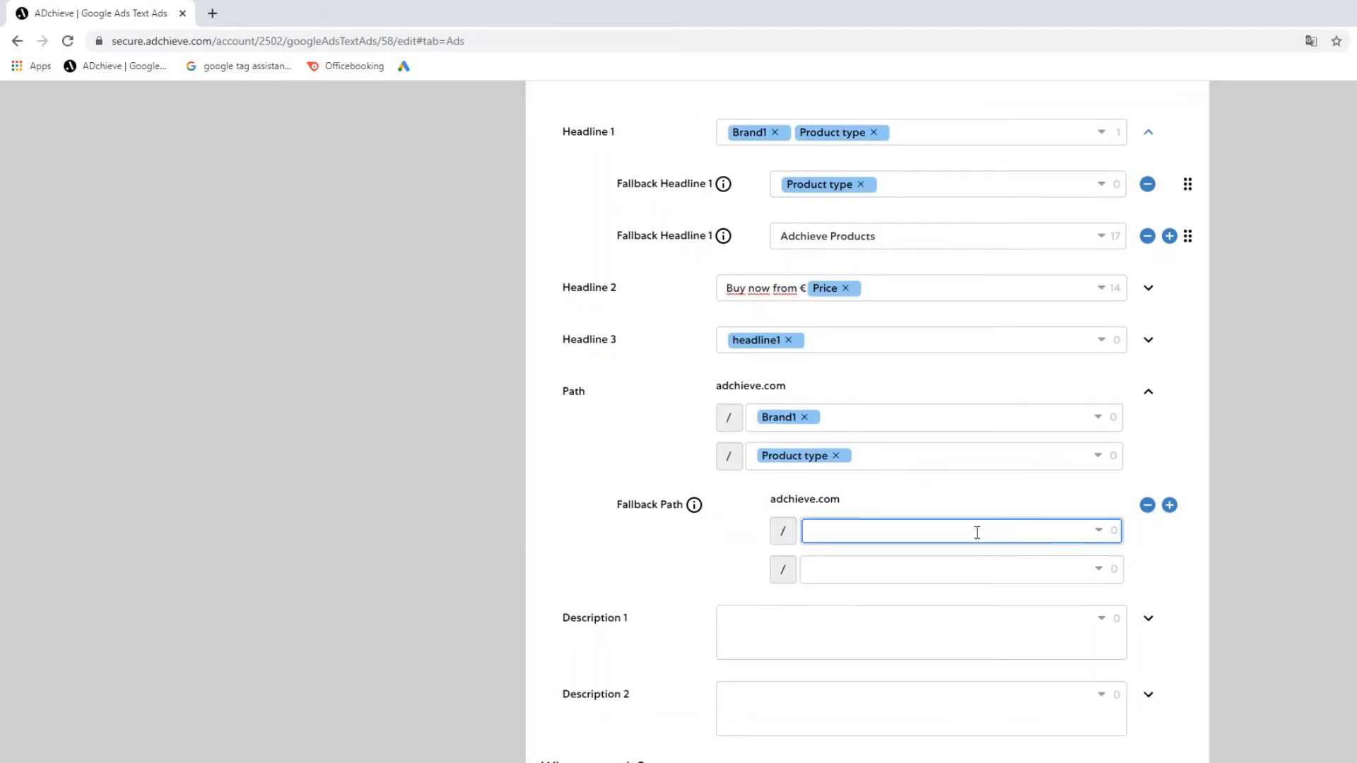
pyautogui.write('Products')
pyautogui.click(967, 574)
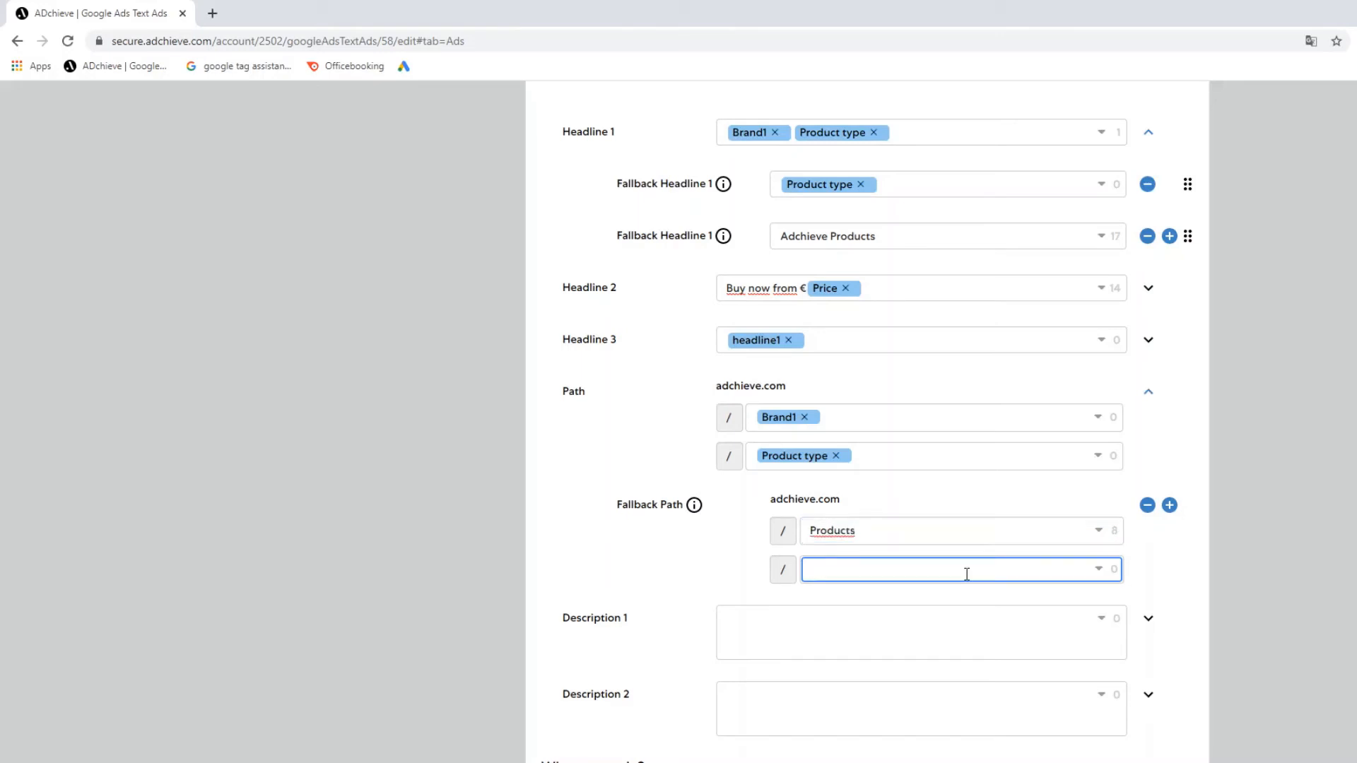
pyautogui.scroll(-3, 966, 576)
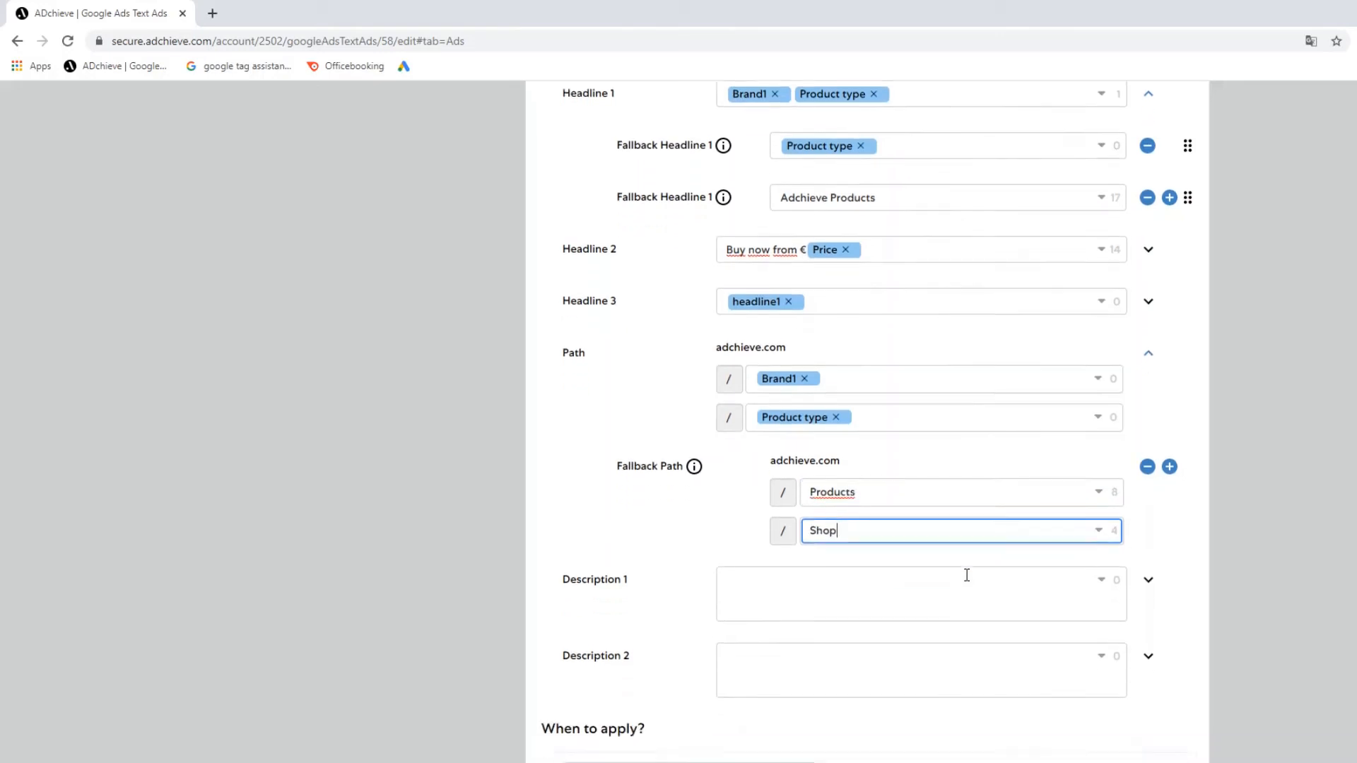
# Find the Description1 feed field and insert it into Description 1.
pyautogui.click(1100, 501)
pyautogui.click(926, 569)
pyautogui.write('descrip')
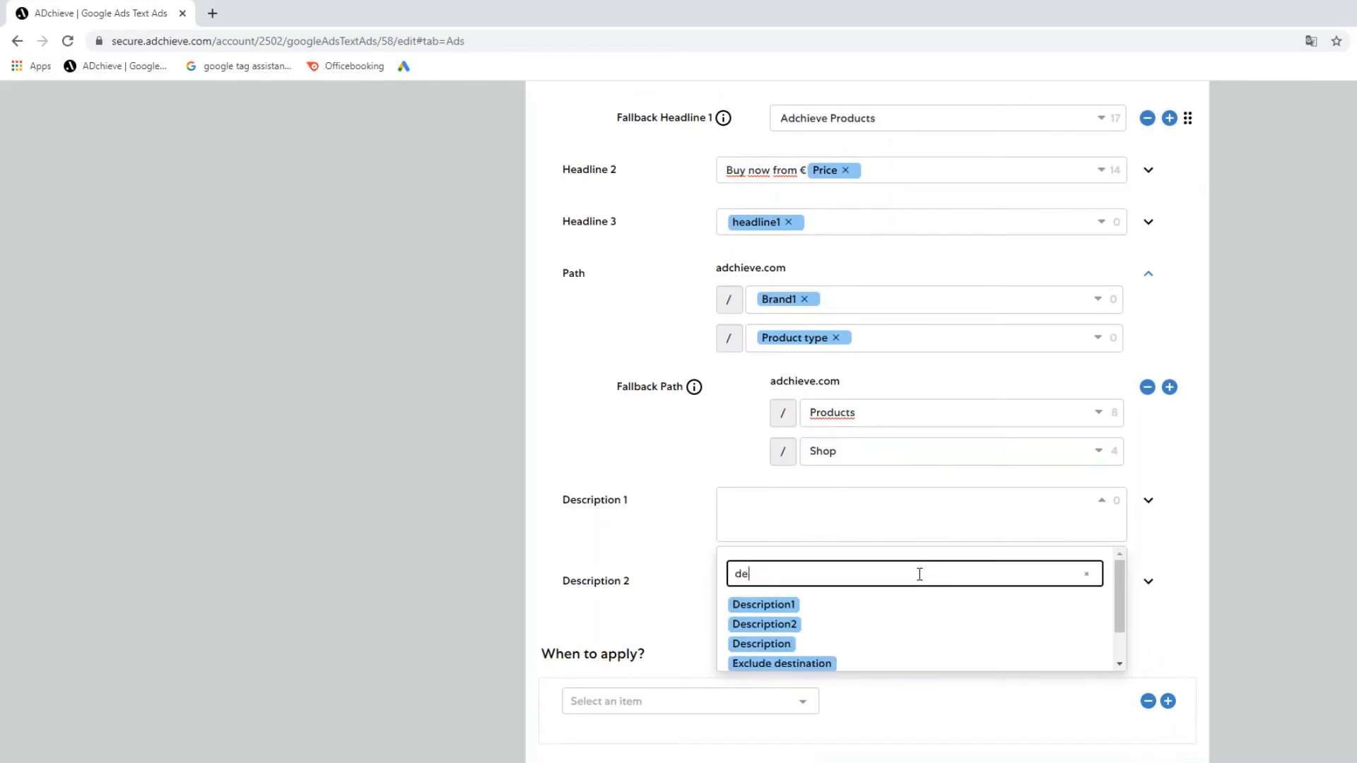
pyautogui.doubleClick(778, 607)
pyautogui.moveTo(778, 606); pyautogui.dragTo(795, 512)
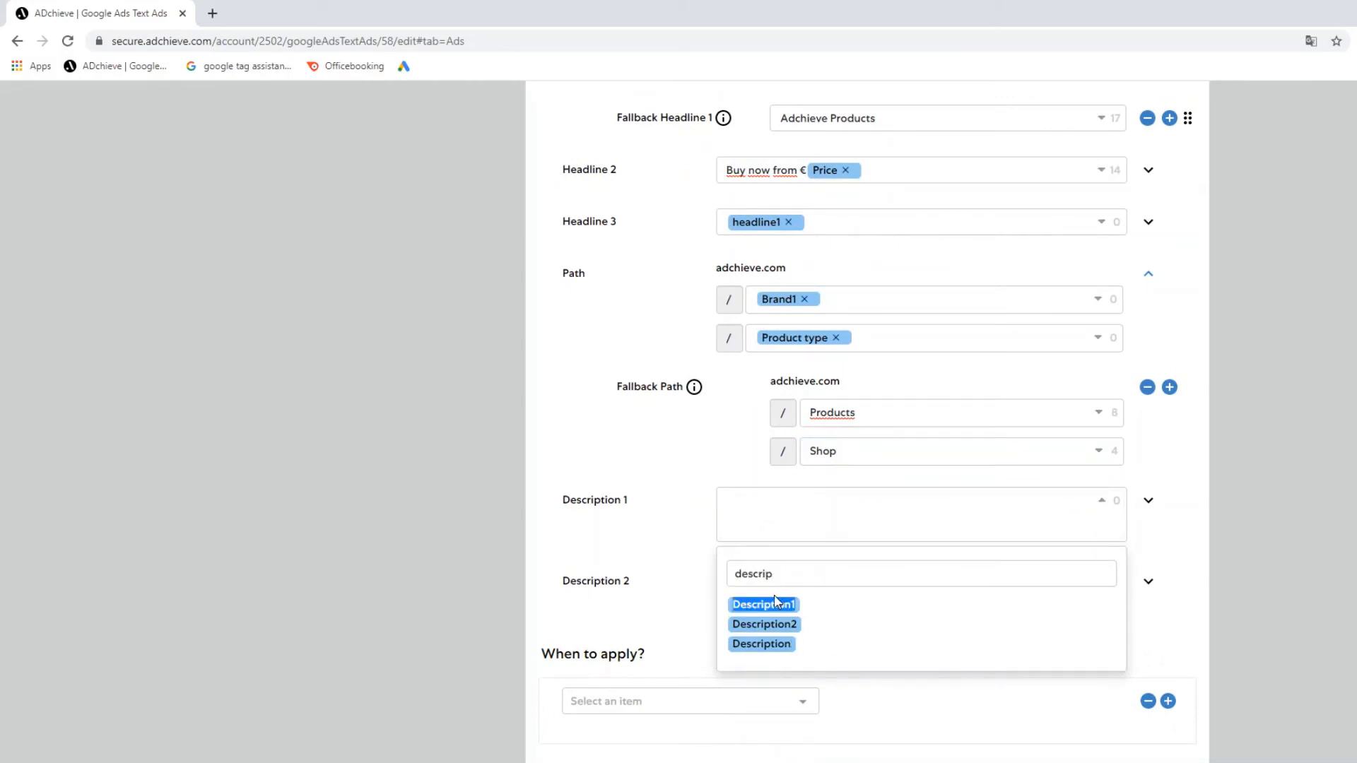
pyautogui.moveTo(781, 604); pyautogui.dragTo(783, 506)
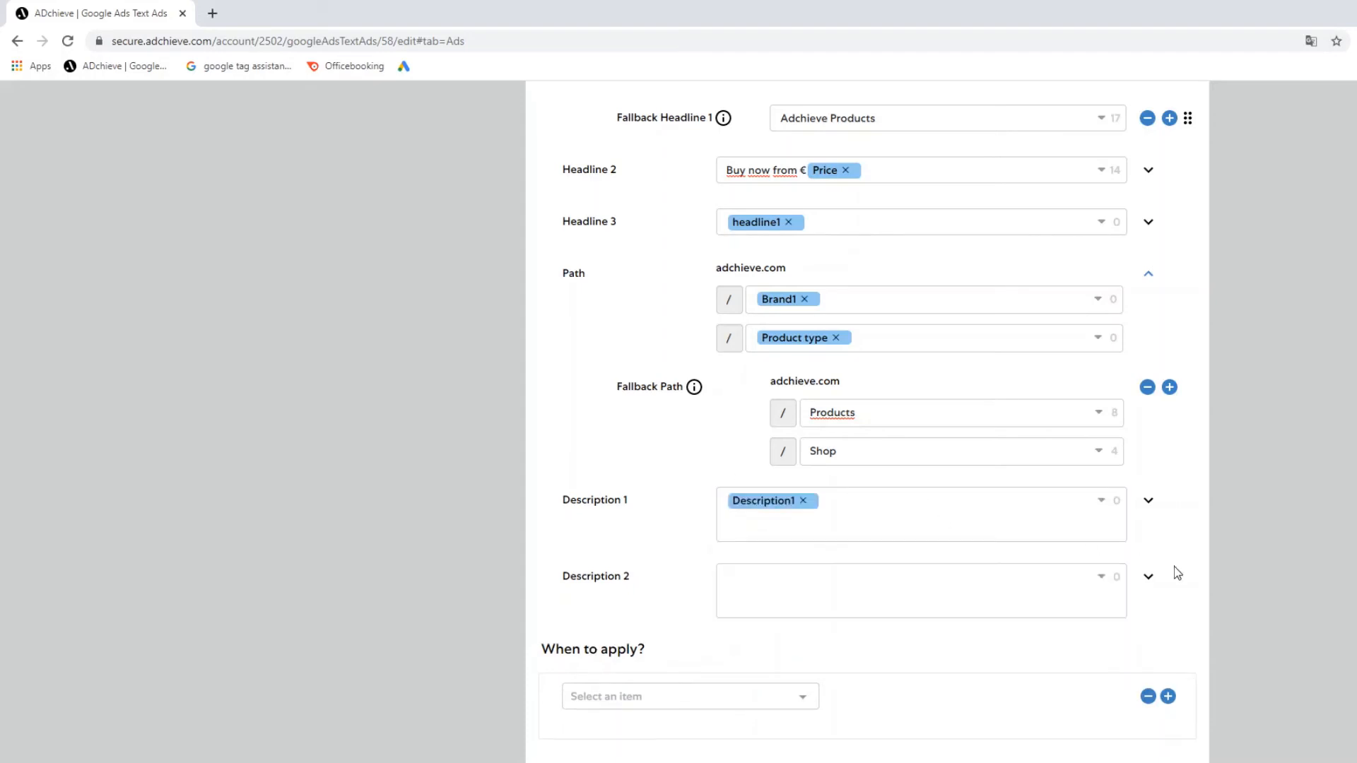
# Fill Description 2 with the Description2 feed field and save the ad settings.
pyautogui.click(1092, 578)
pyautogui.click(979, 647)
pyautogui.write('descriptio')
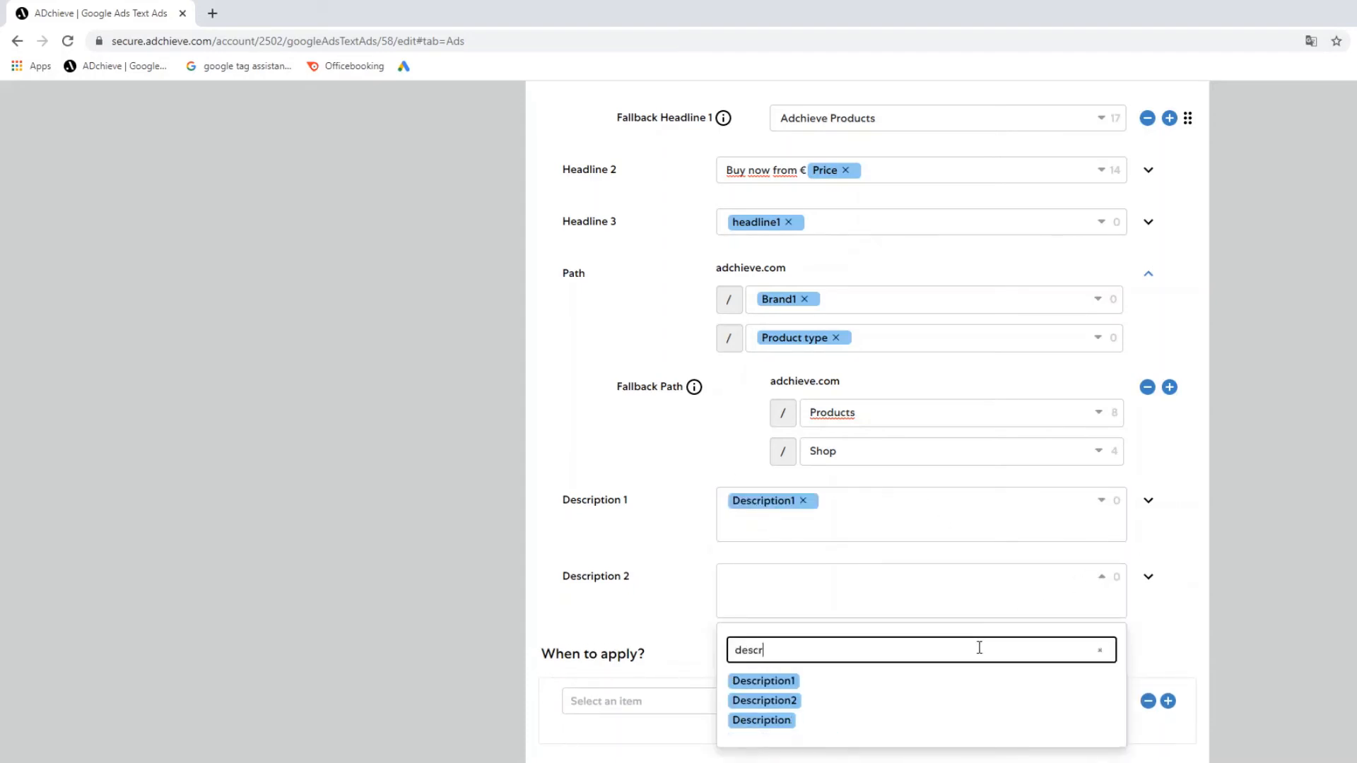
pyautogui.press('BackSpace')
pyautogui.write('ption')
pyautogui.moveTo(778, 700); pyautogui.dragTo(779, 577)
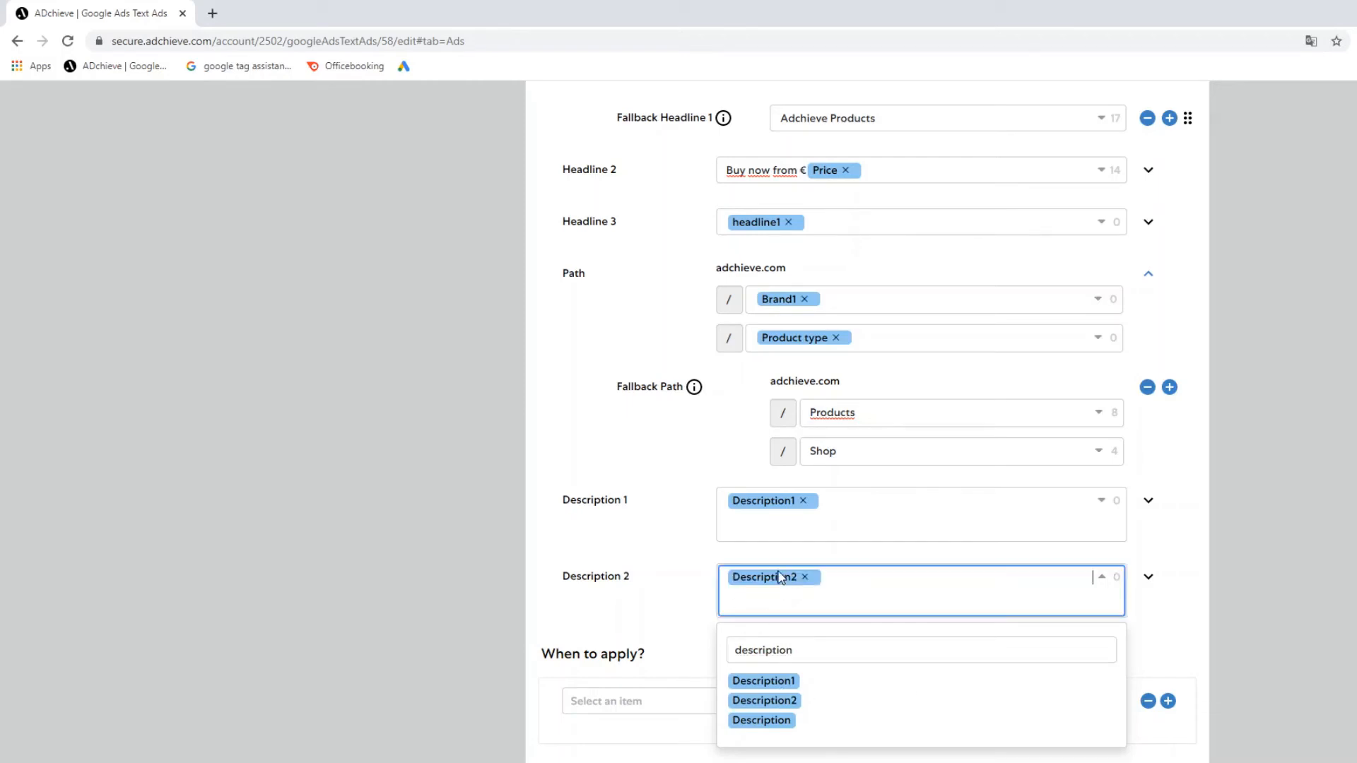
pyautogui.scroll(-1, 944, 655)
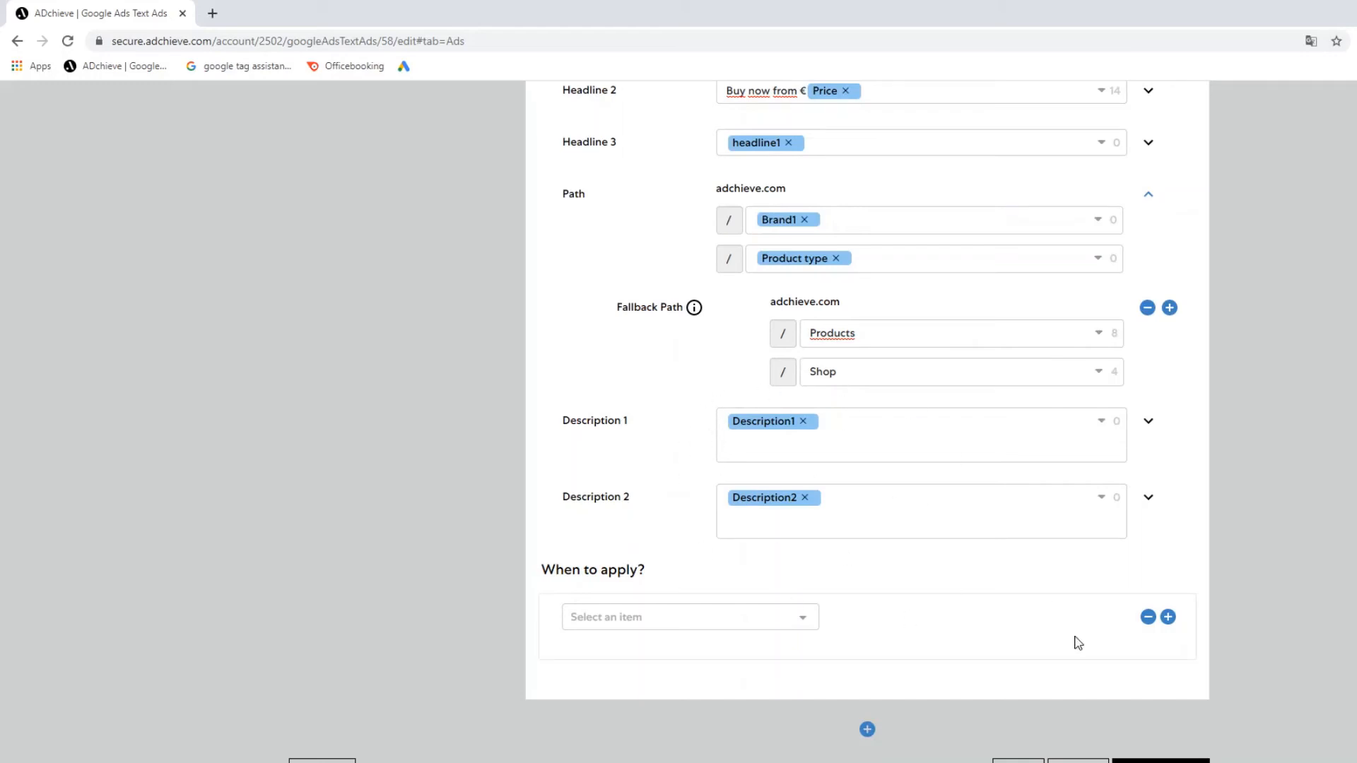
pyautogui.click(1078, 761)
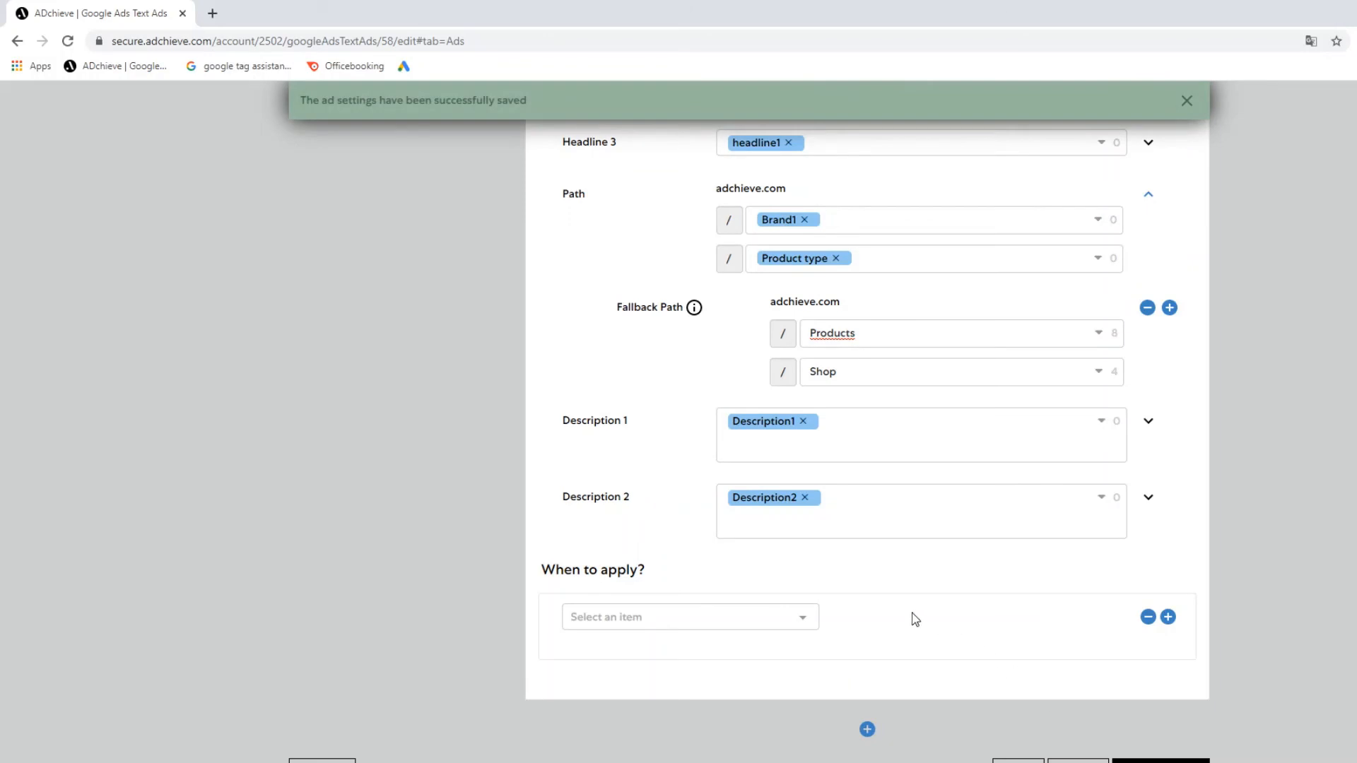
# Apply the ad only when Brand1 is not "pi", and save the ad settings.
pyautogui.click(812, 626)
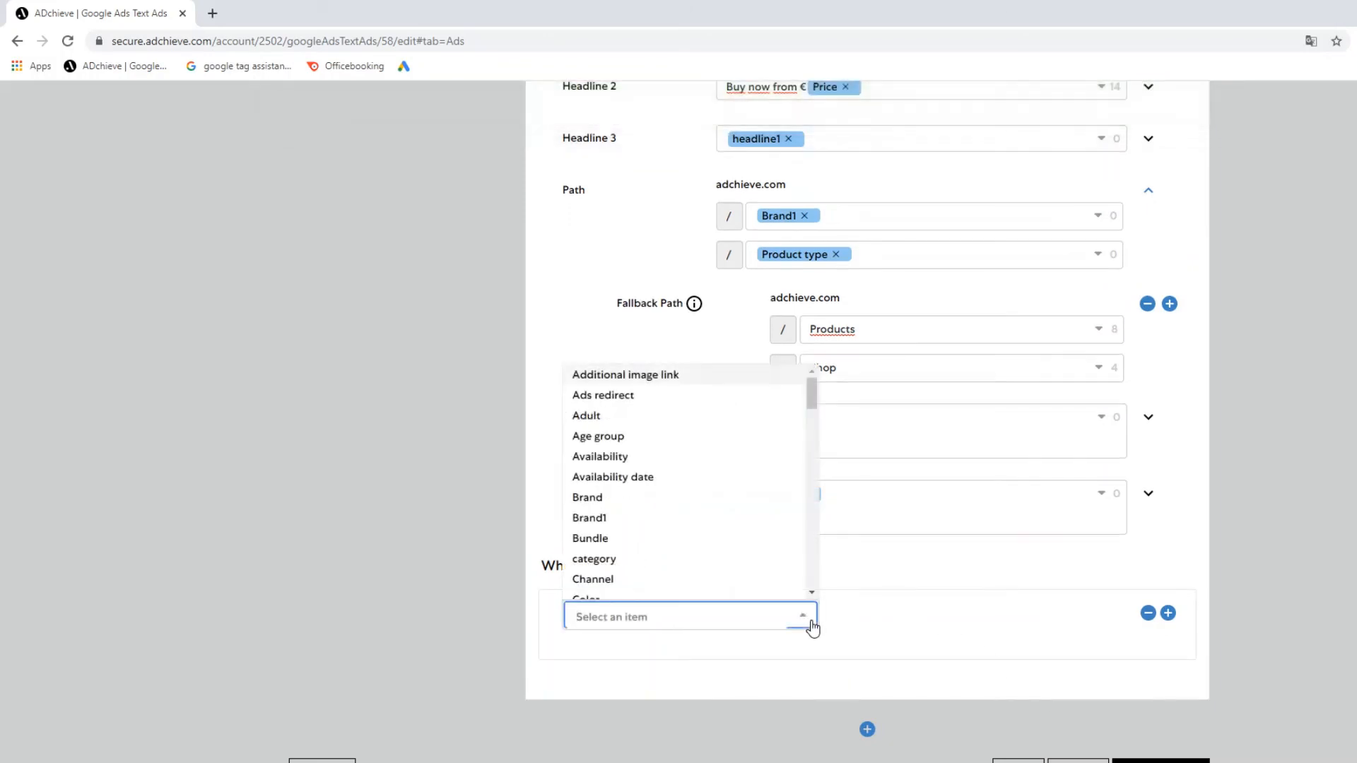
pyautogui.write('brand')
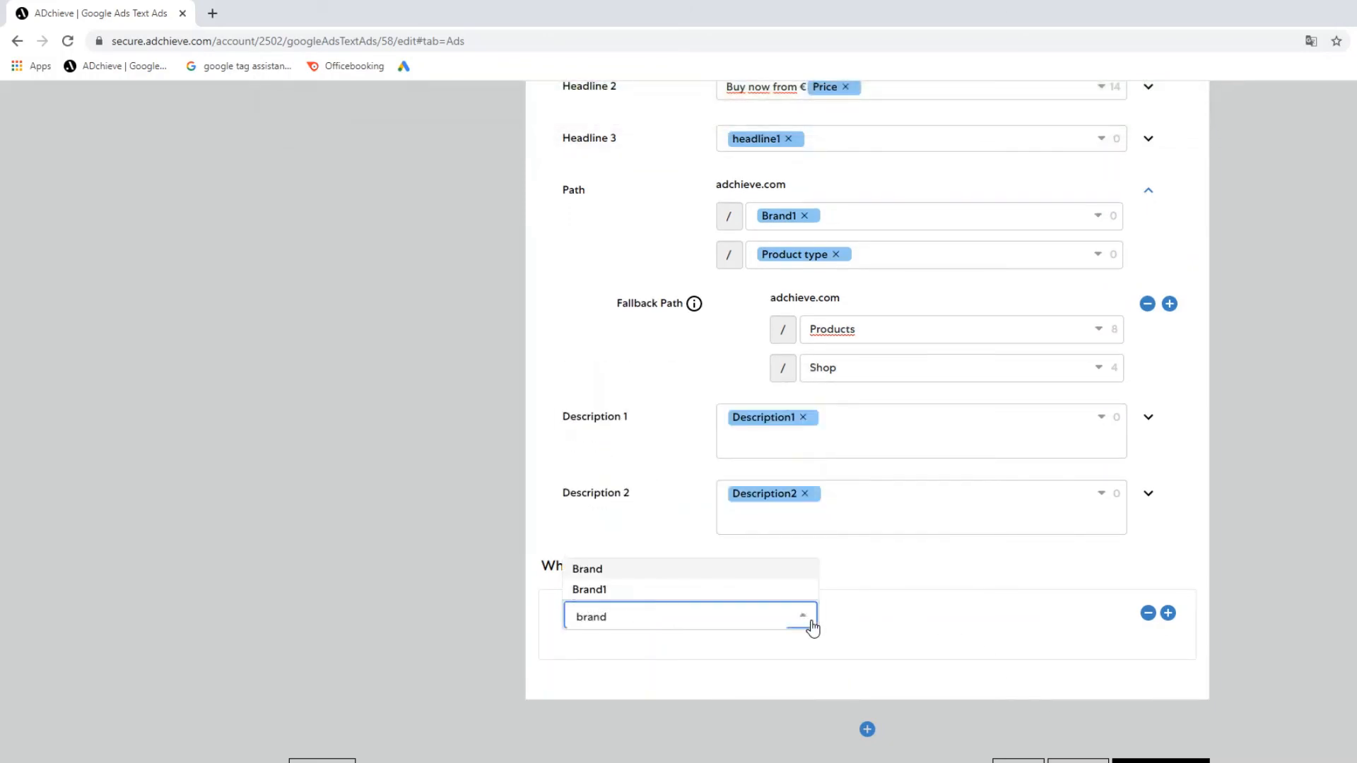
pyautogui.click(676, 590)
pyautogui.click(855, 613)
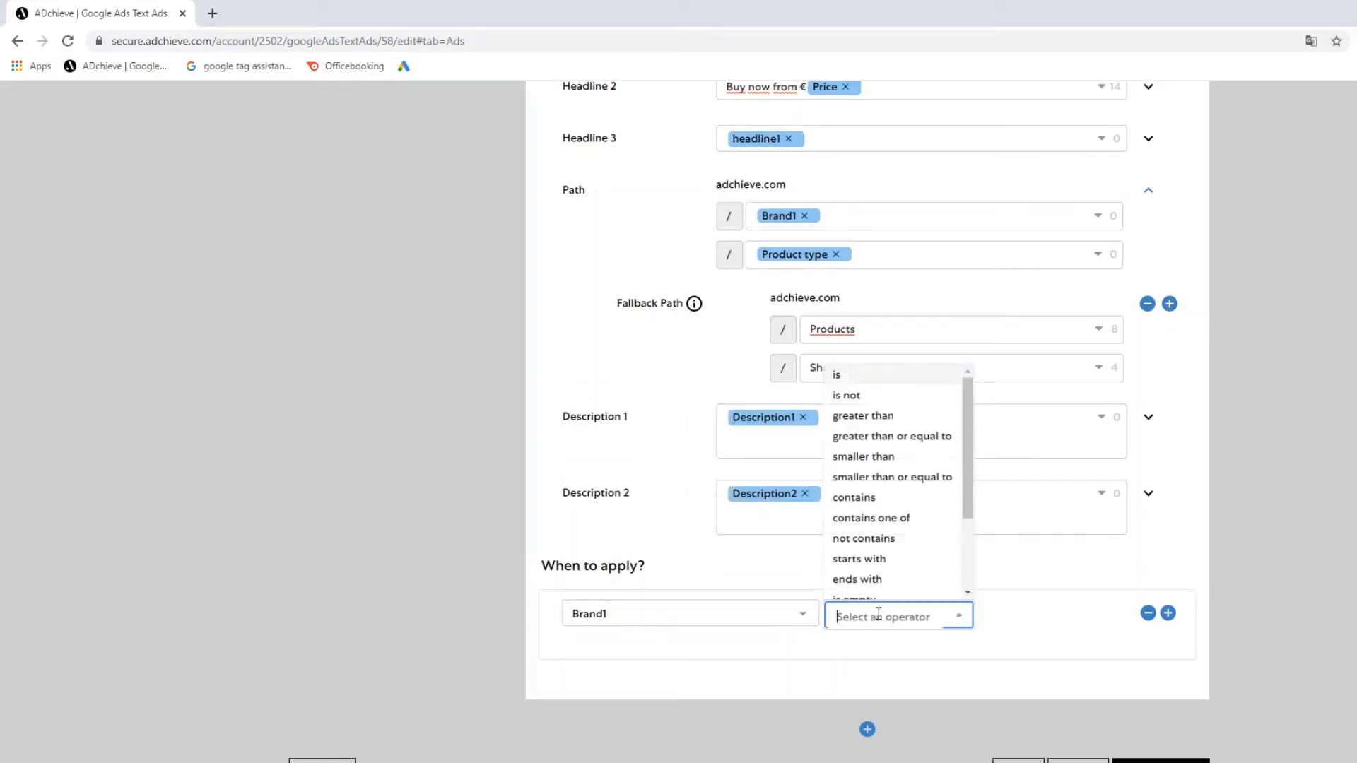
pyautogui.click(880, 396)
pyautogui.click(1039, 607)
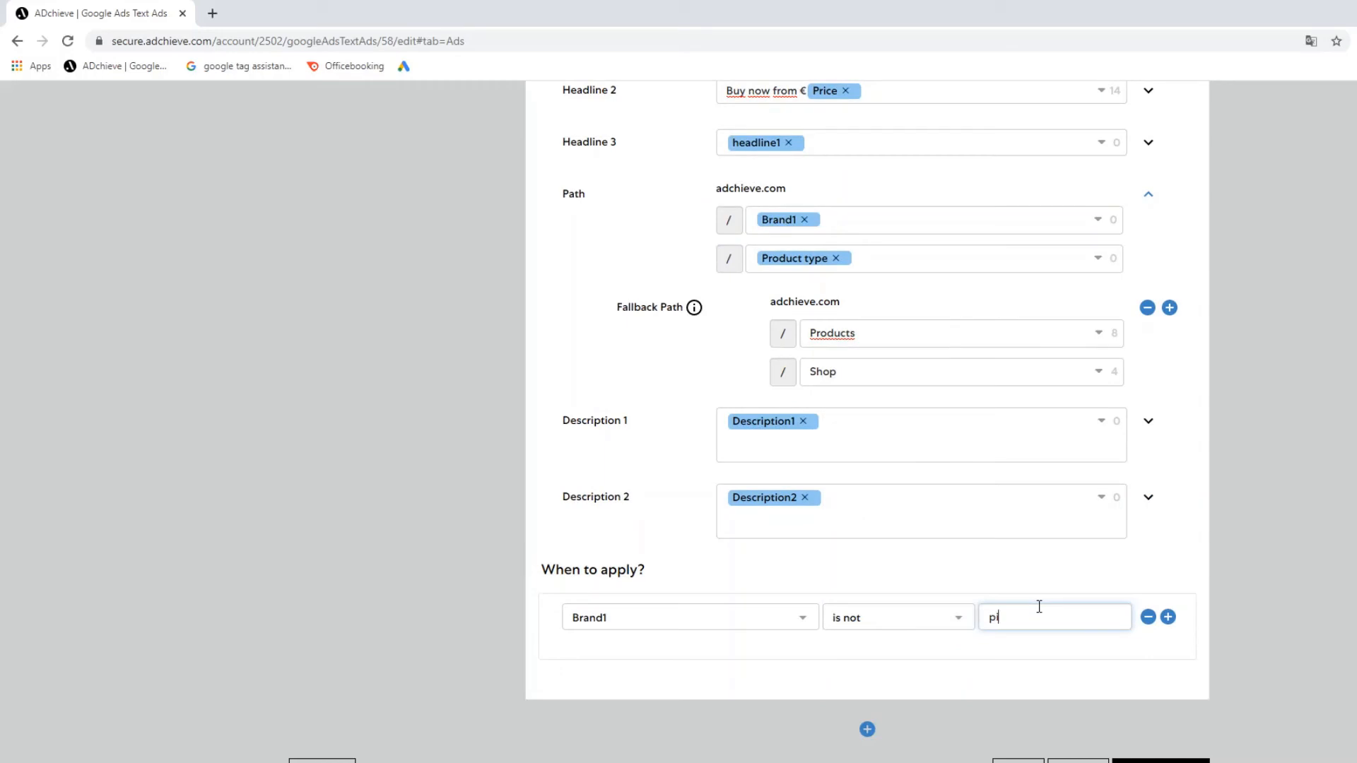
pyautogui.click(1077, 760)
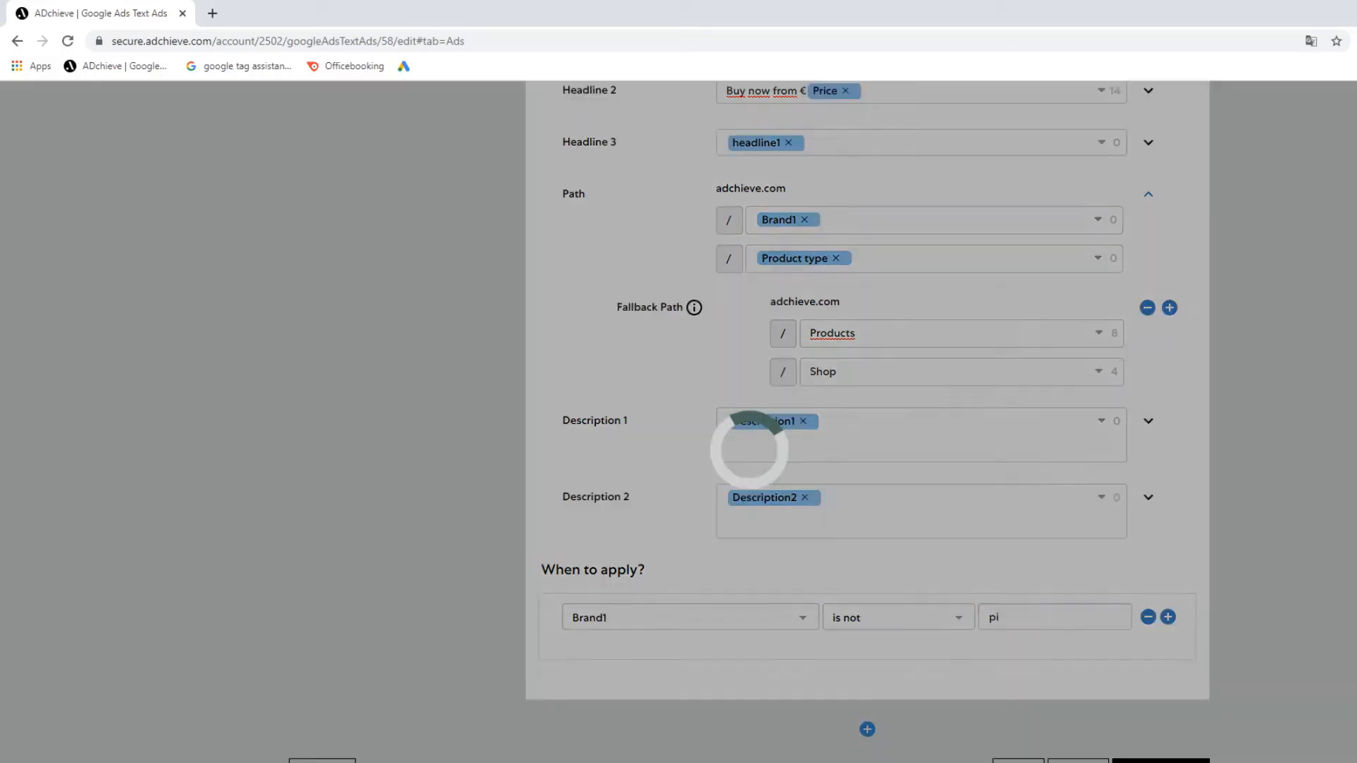
# Add a second ad variant and make its Headline 1 contain only the Product type field.
pyautogui.click(867, 730)
pyautogui.scroll(-8, 849, 655)
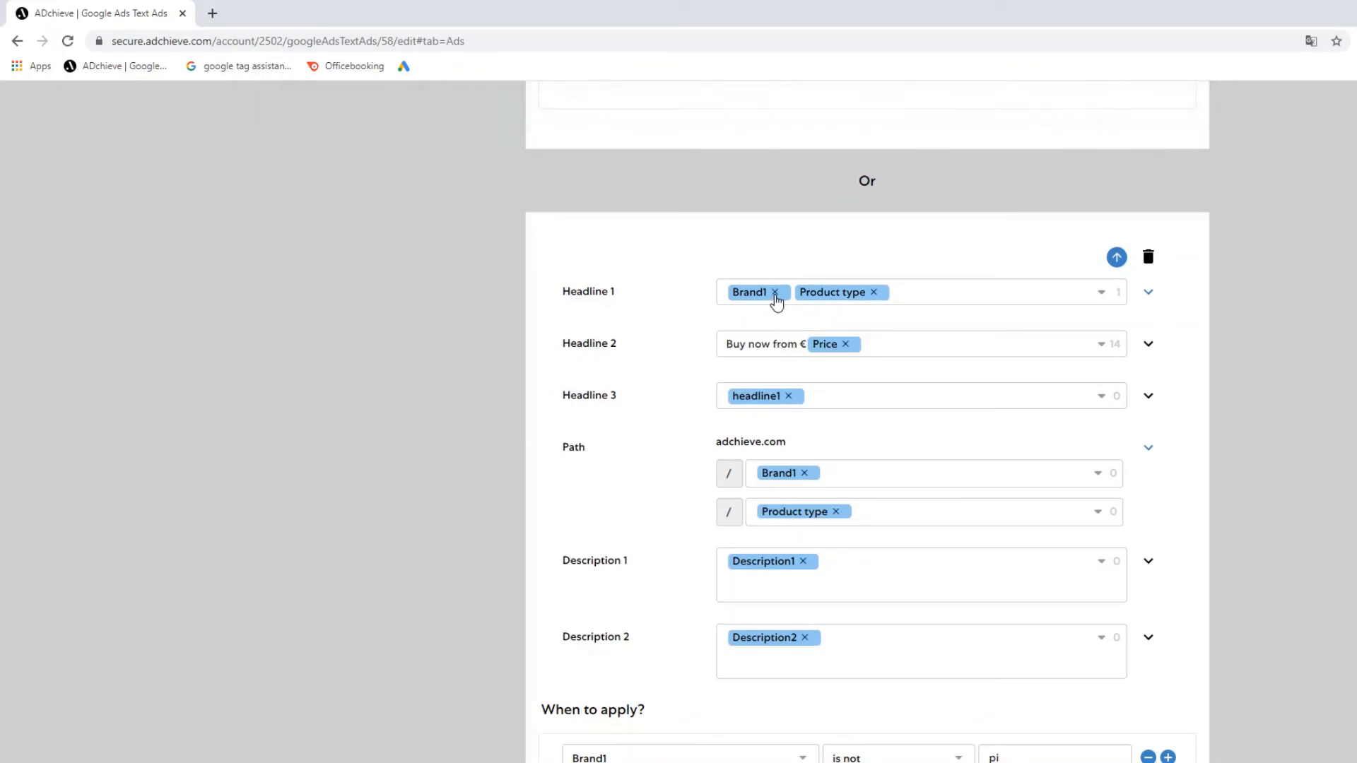
pyautogui.click(774, 296)
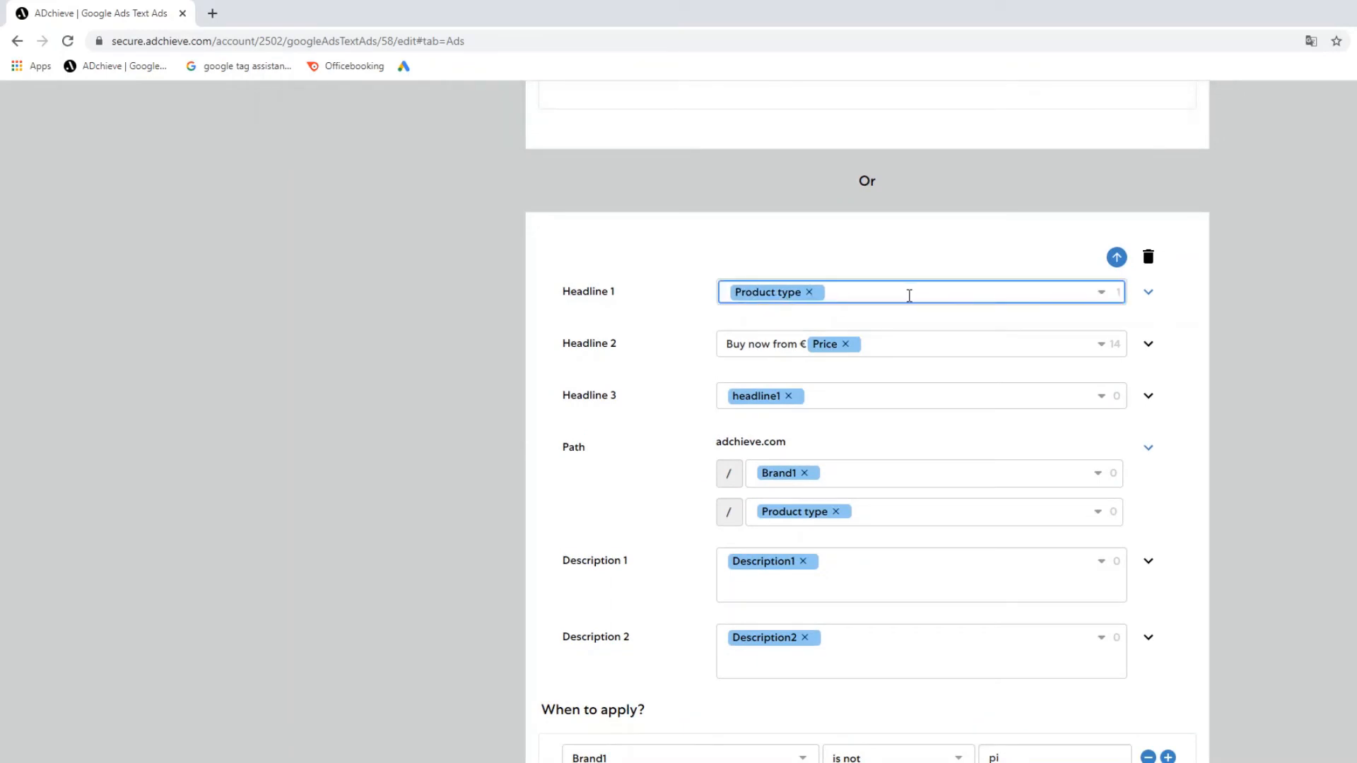
pyautogui.press('BackSpace')
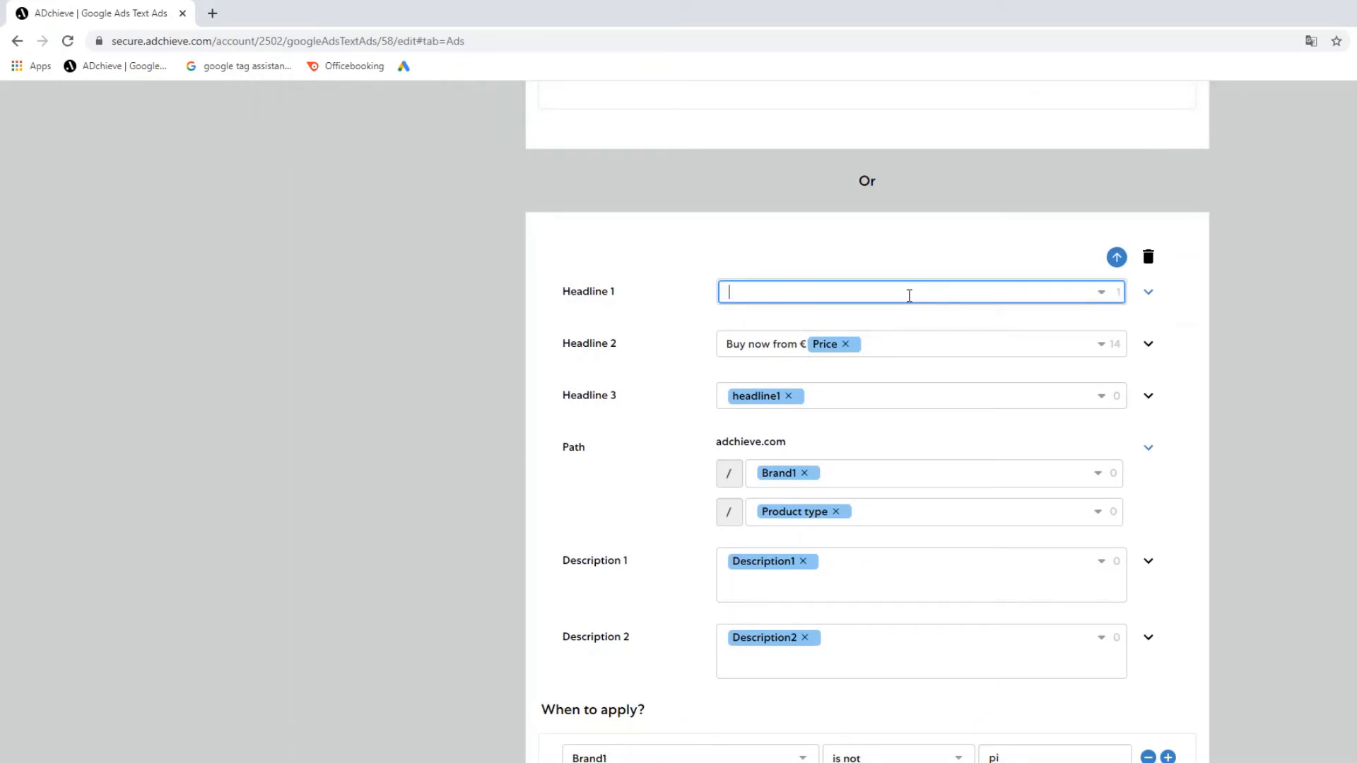
pyautogui.click(1102, 292)
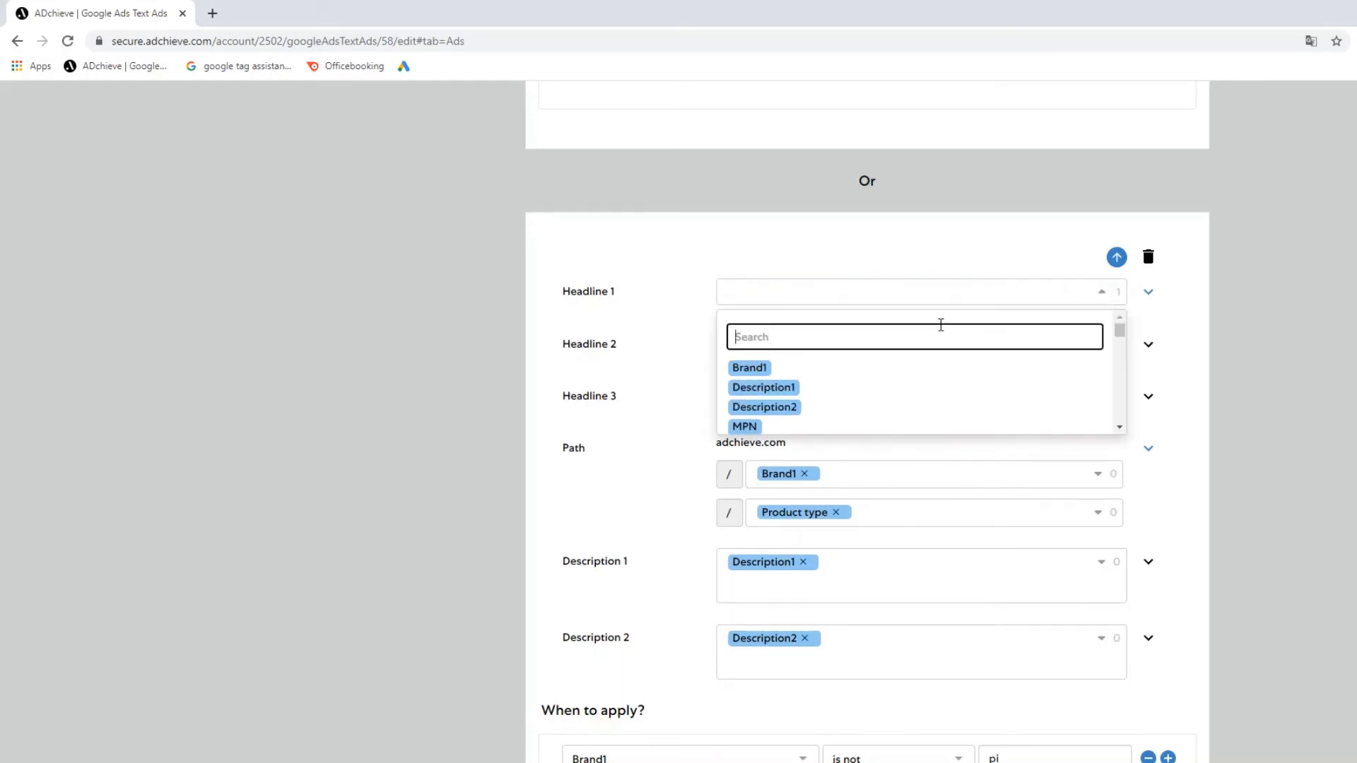
pyautogui.write('prod')
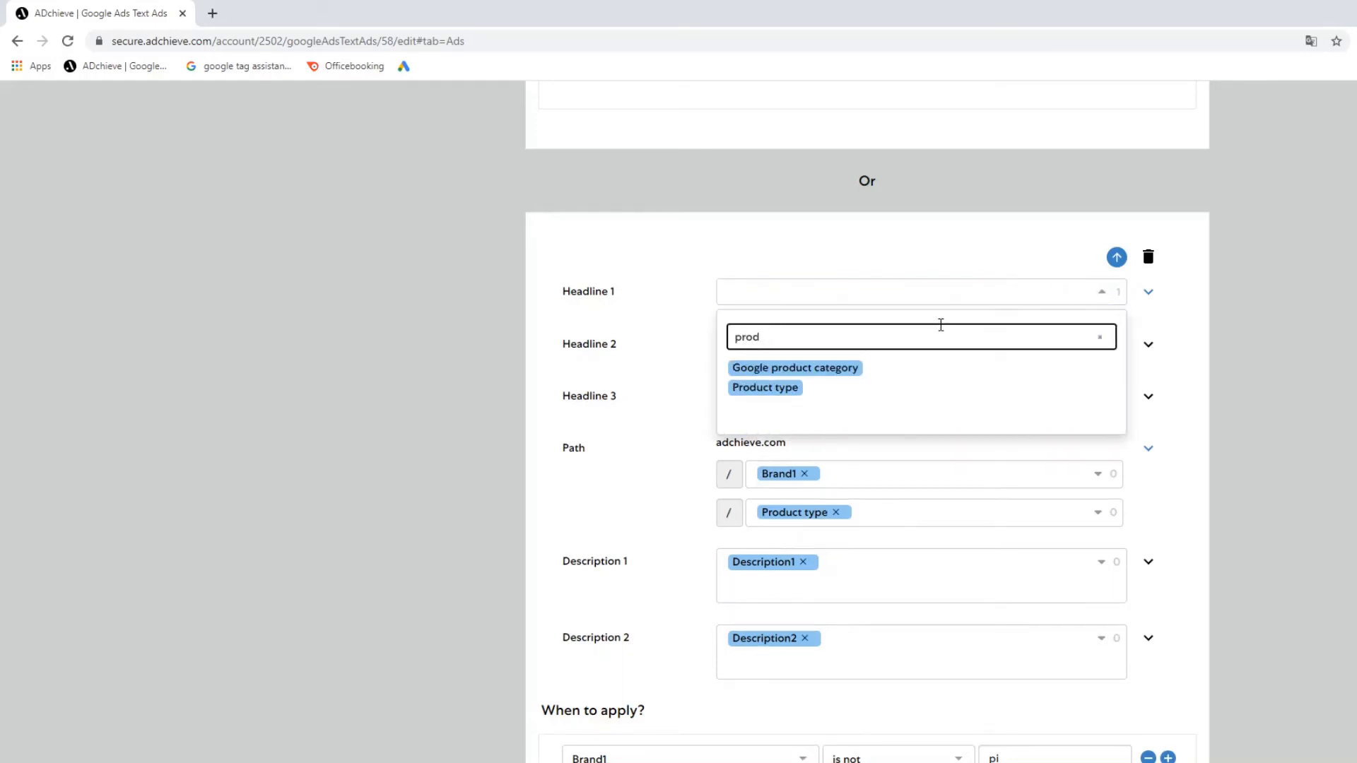
pyautogui.moveTo(788, 388); pyautogui.dragTo(783, 272)
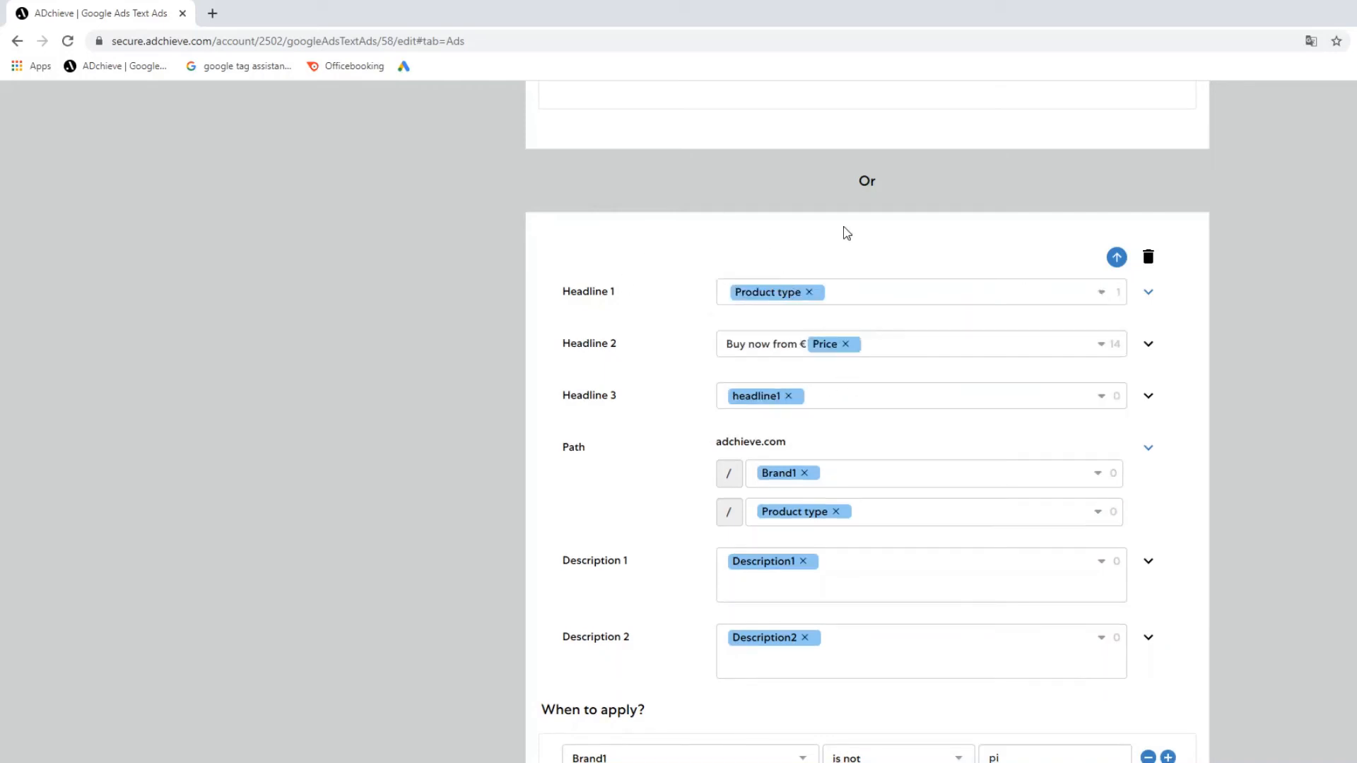
# Set the second variant's condition to Brand1 is "pi" and save the ad settings.
pyautogui.scroll(-1, 818, 393)
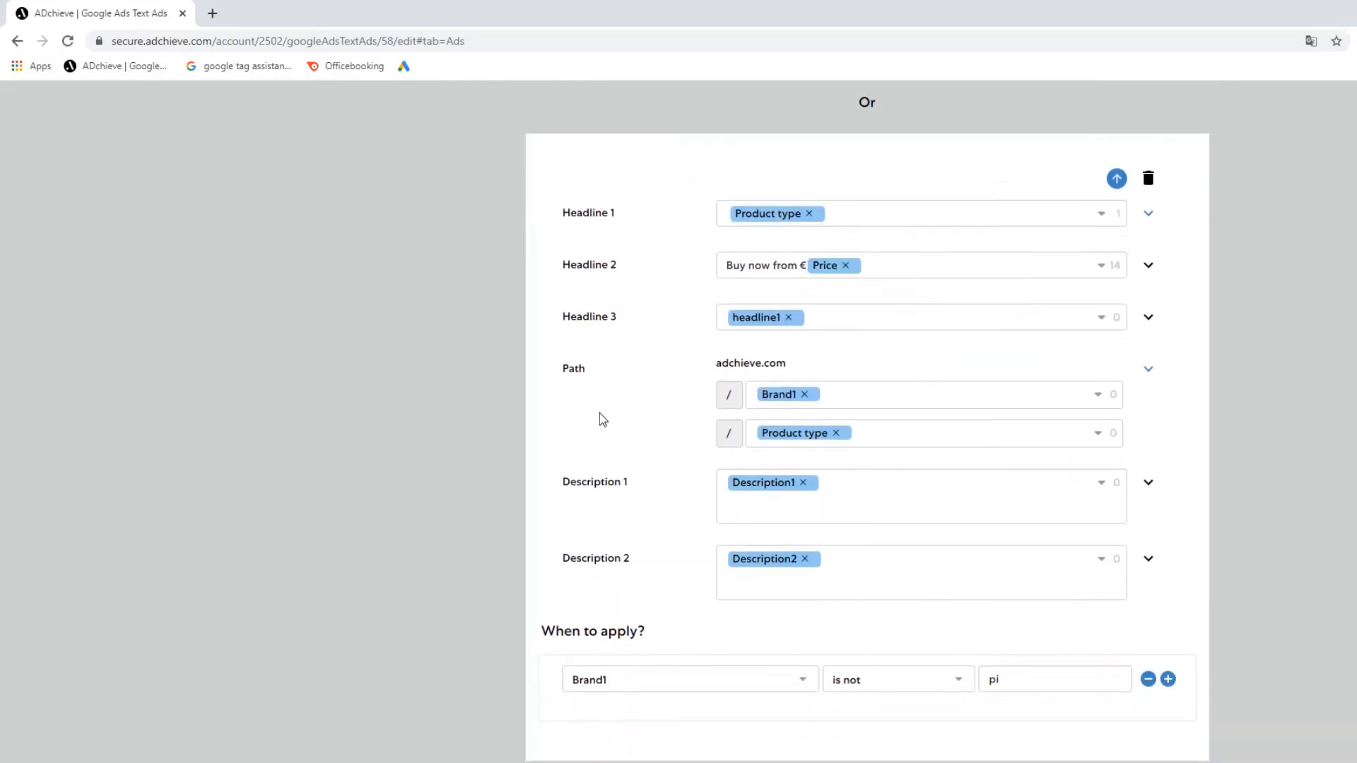
pyautogui.scroll(-1, 855, 481)
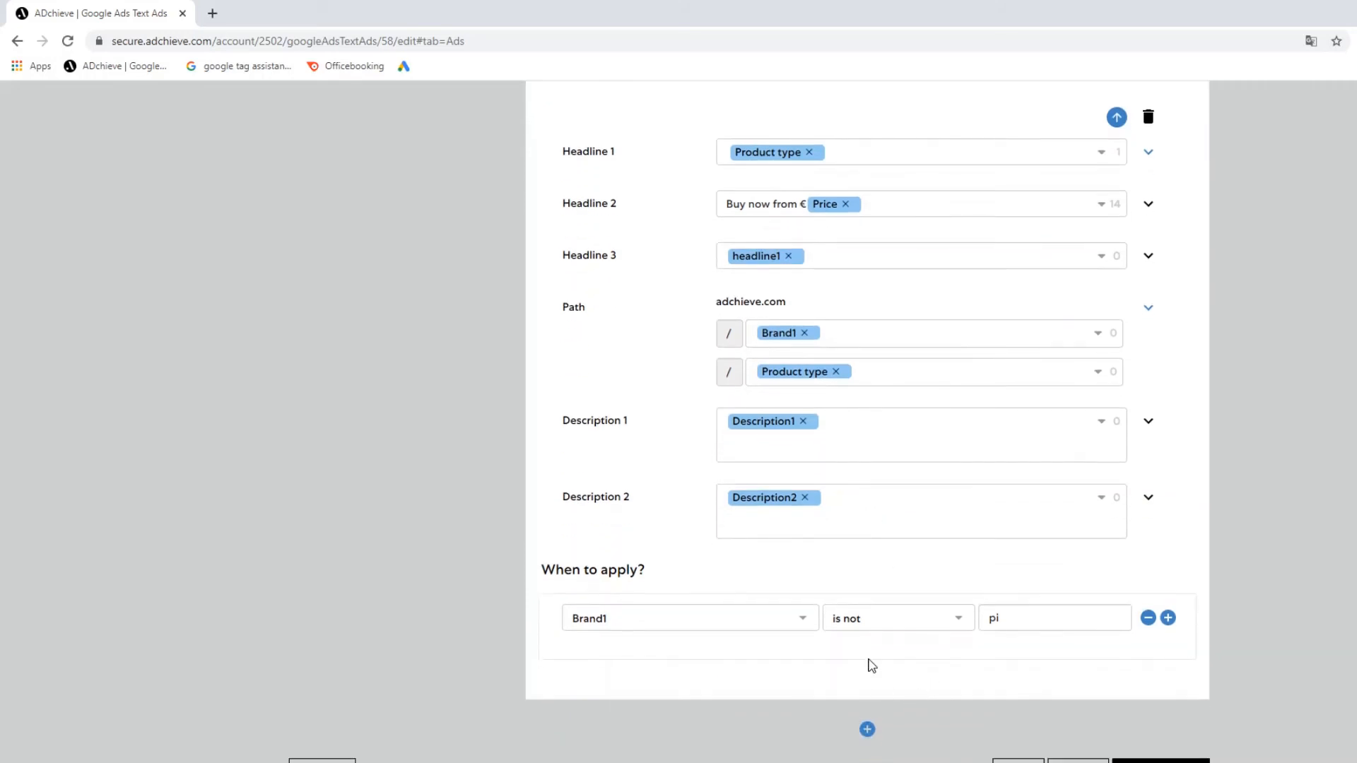
pyautogui.click(928, 631)
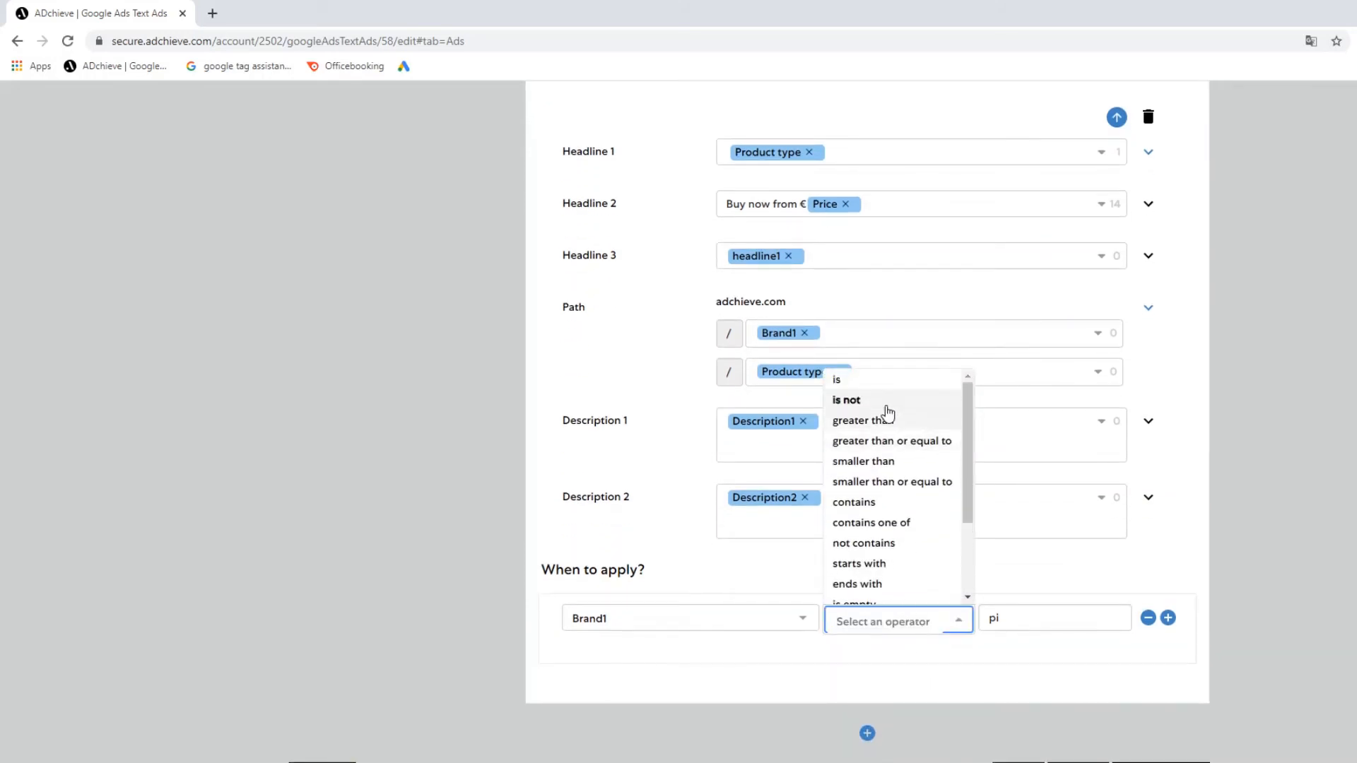
pyautogui.click(859, 383)
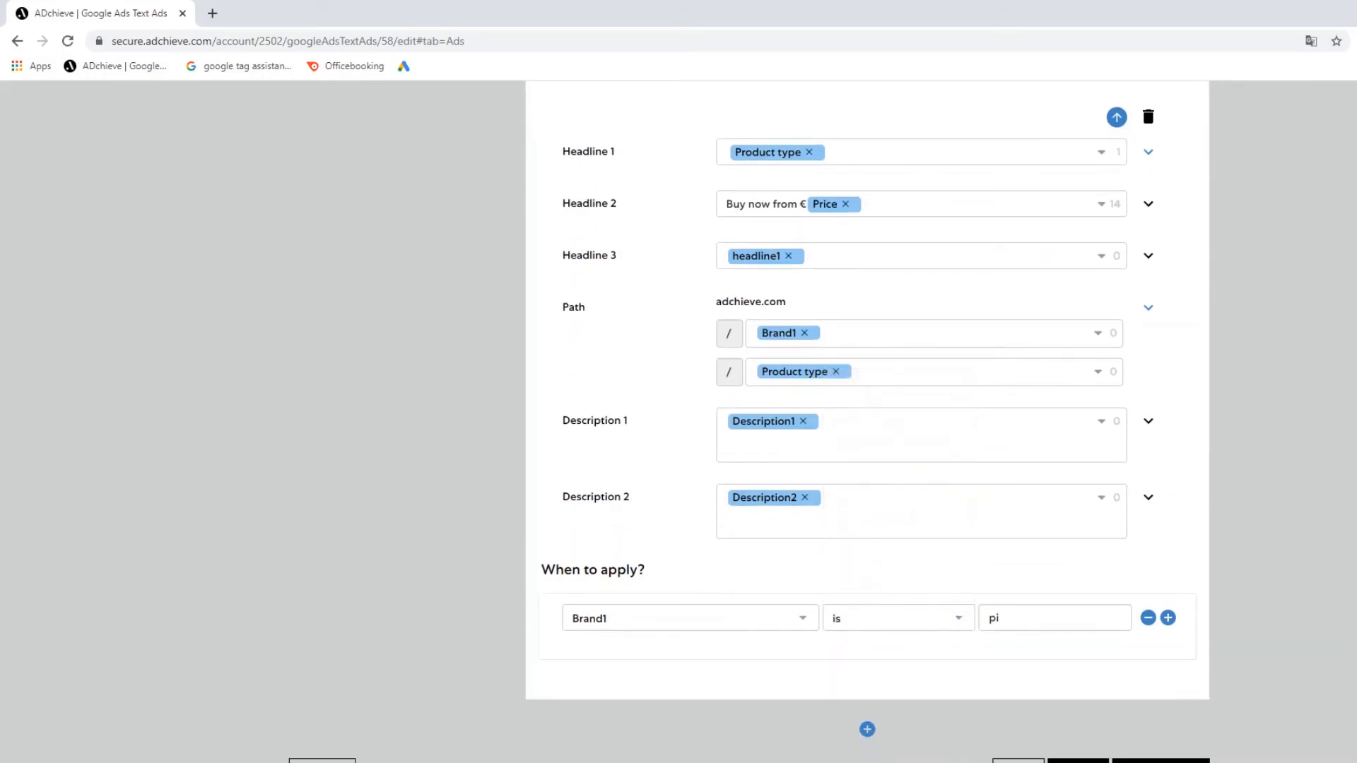
pyautogui.click(1078, 761)
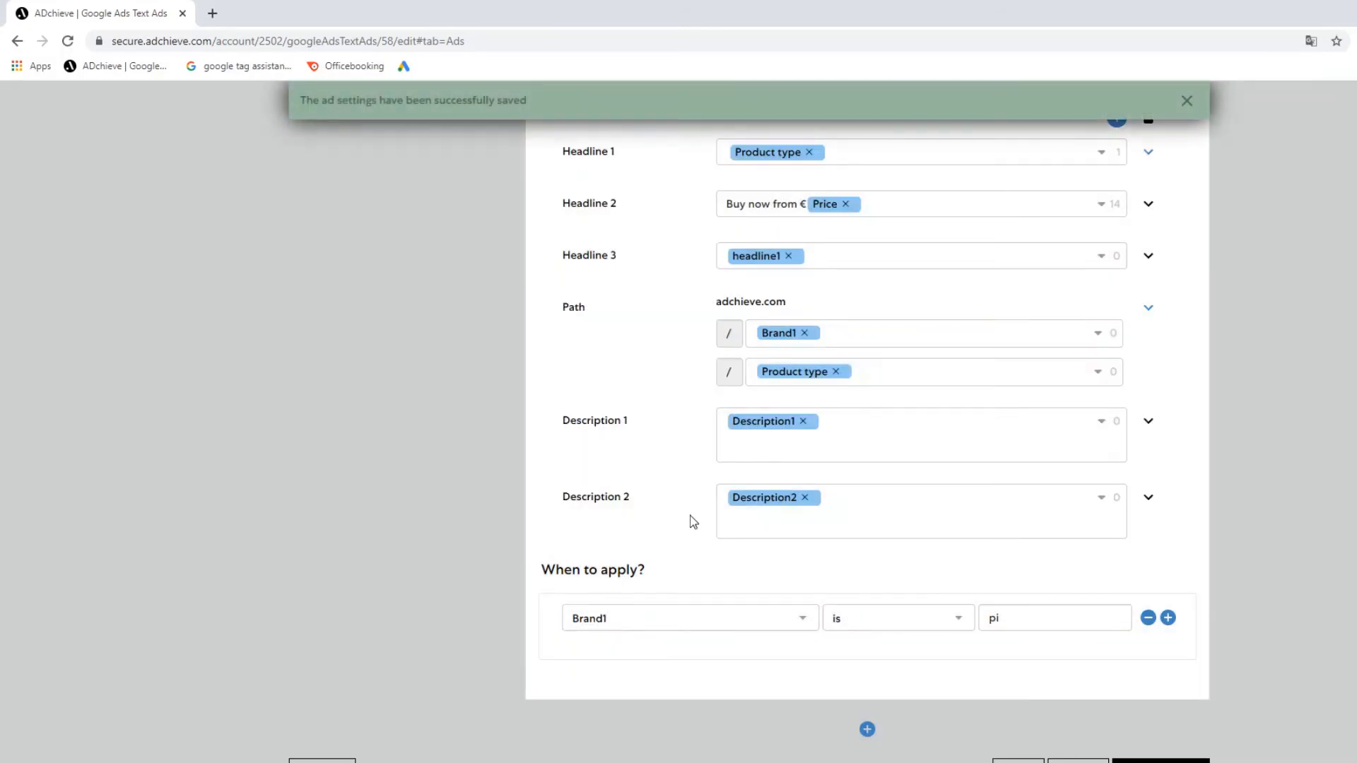
# Preview the generated ads and review their headlines, paths, descriptions and validity per ad group.
pyautogui.click(321, 761)
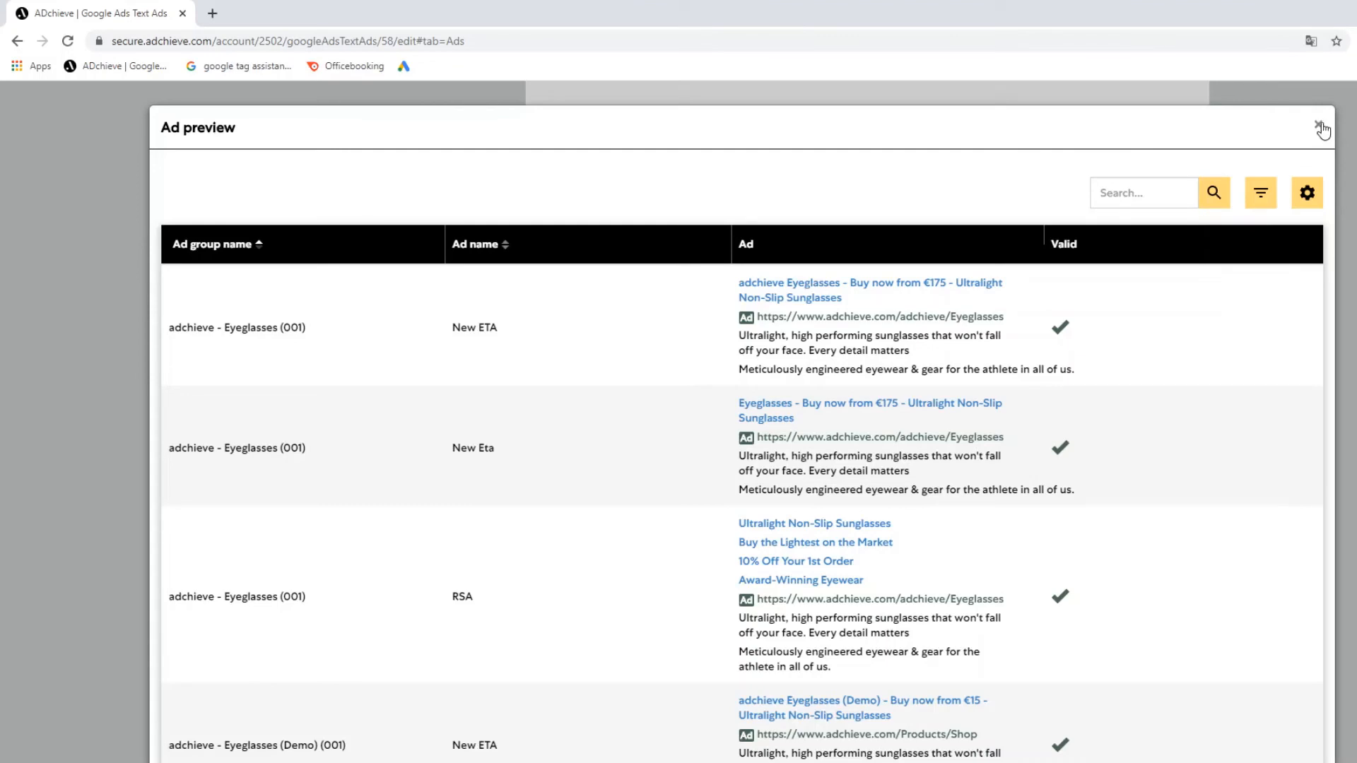
pyautogui.scroll(-3, 1266, 151)
pyautogui.scroll(3, 1300, 166)
pyautogui.click(1319, 125)
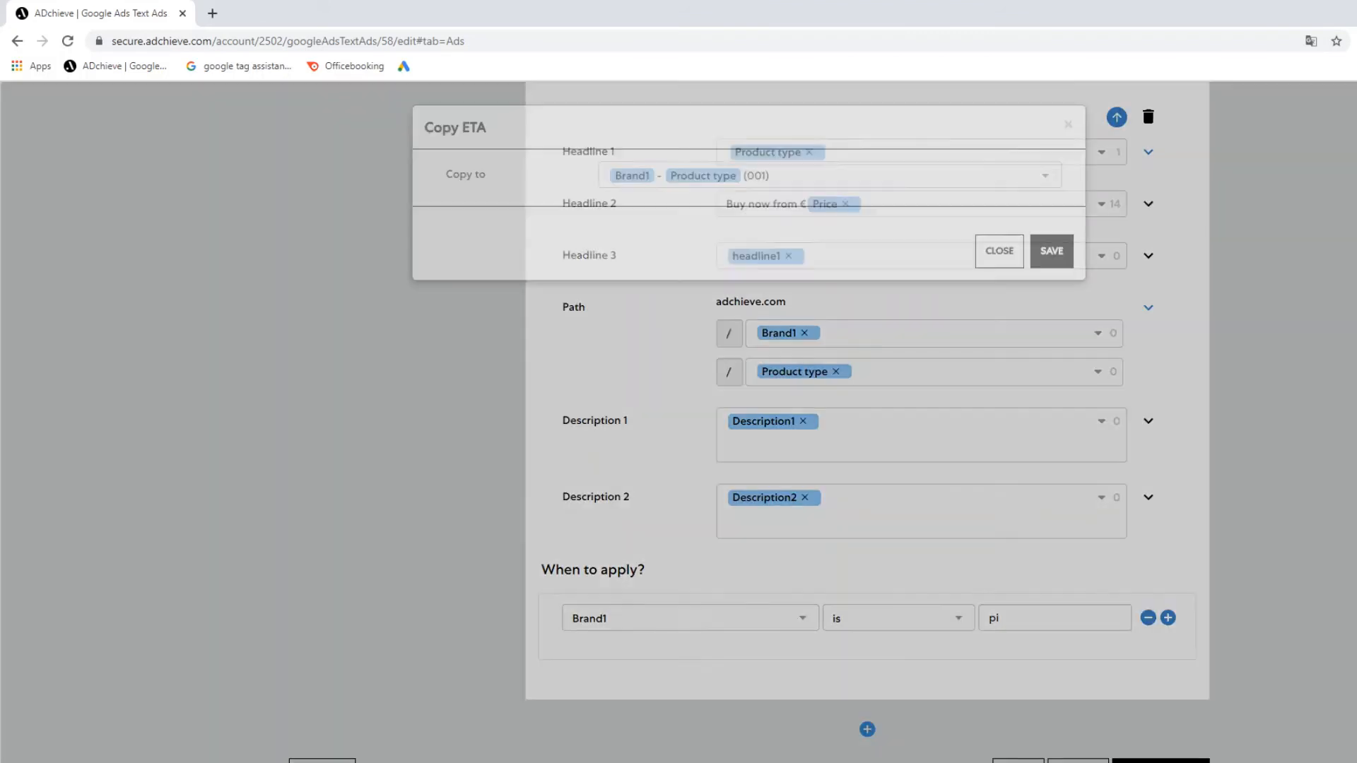
# Copy the expanded text ad to the Color - Product type (002) ad group strategy.
pyautogui.click(894, 180)
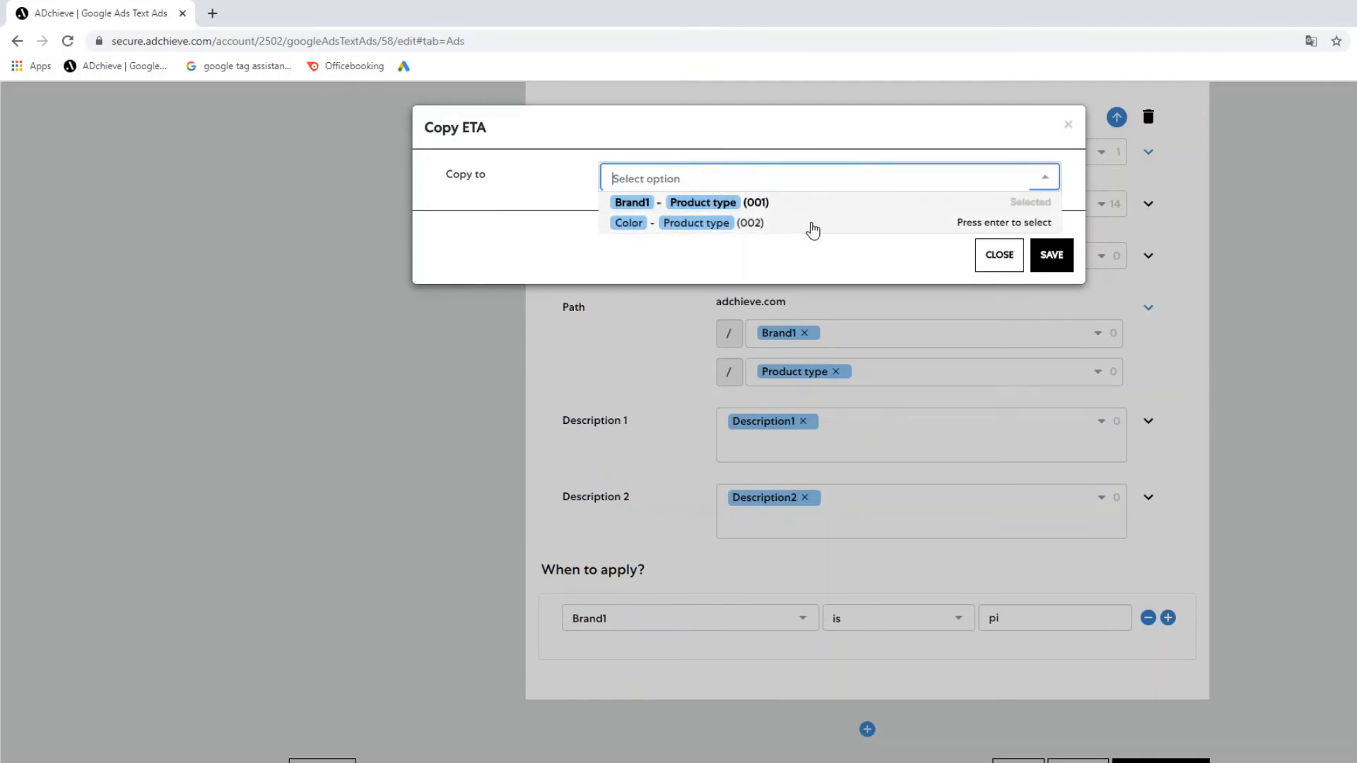
pyautogui.click(812, 225)
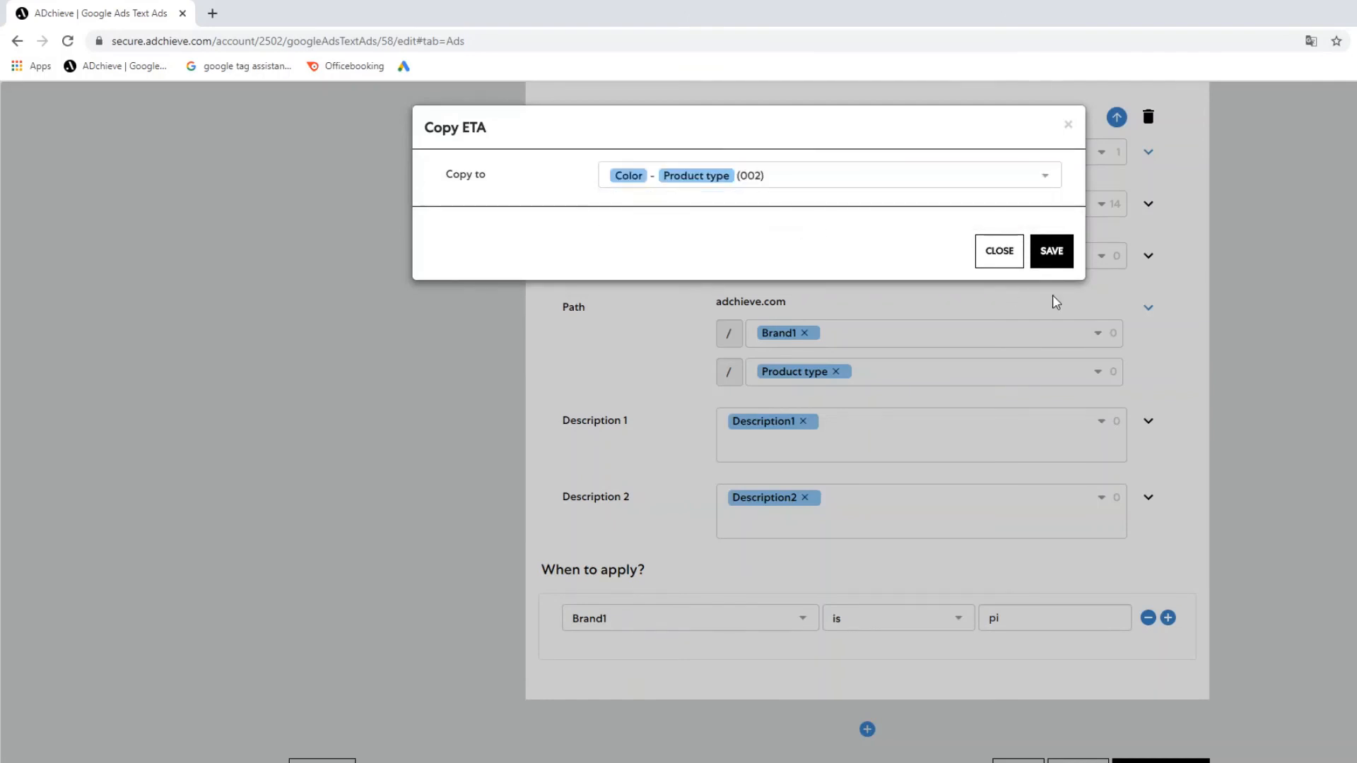
pyautogui.click(1058, 262)
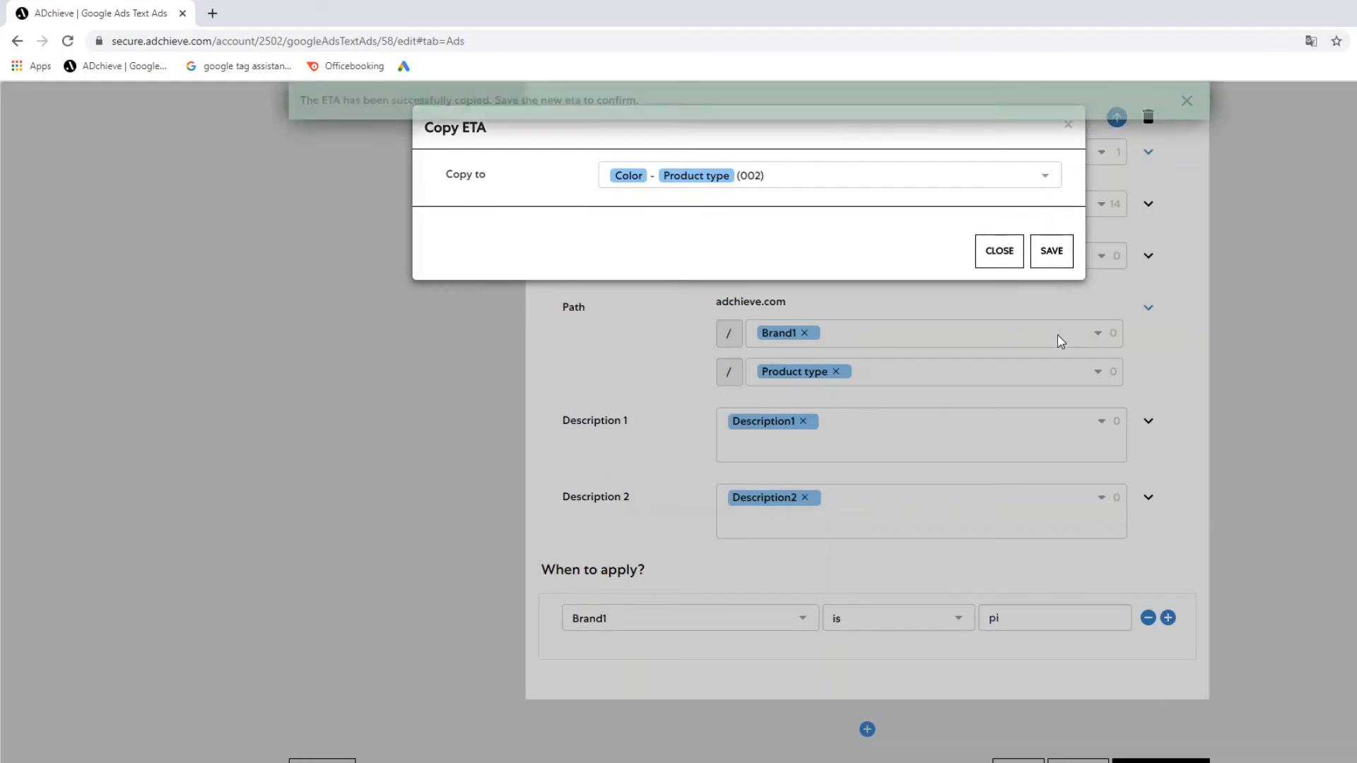
# Replace the fields in Headline 1 of the copied ad's first content block with Color and Product type.
pyautogui.scroll(-3, 898, 431)
pyautogui.scroll(6, 890, 443)
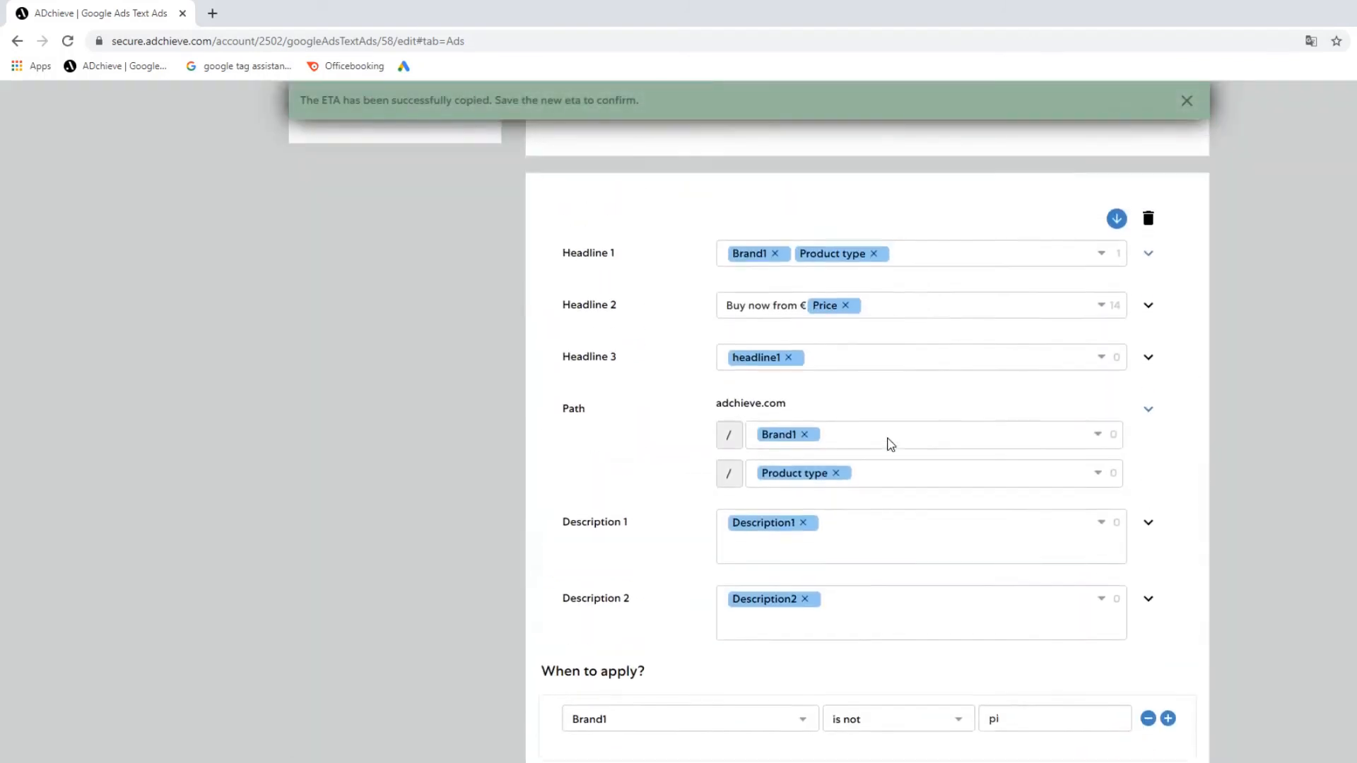
pyautogui.click(775, 346)
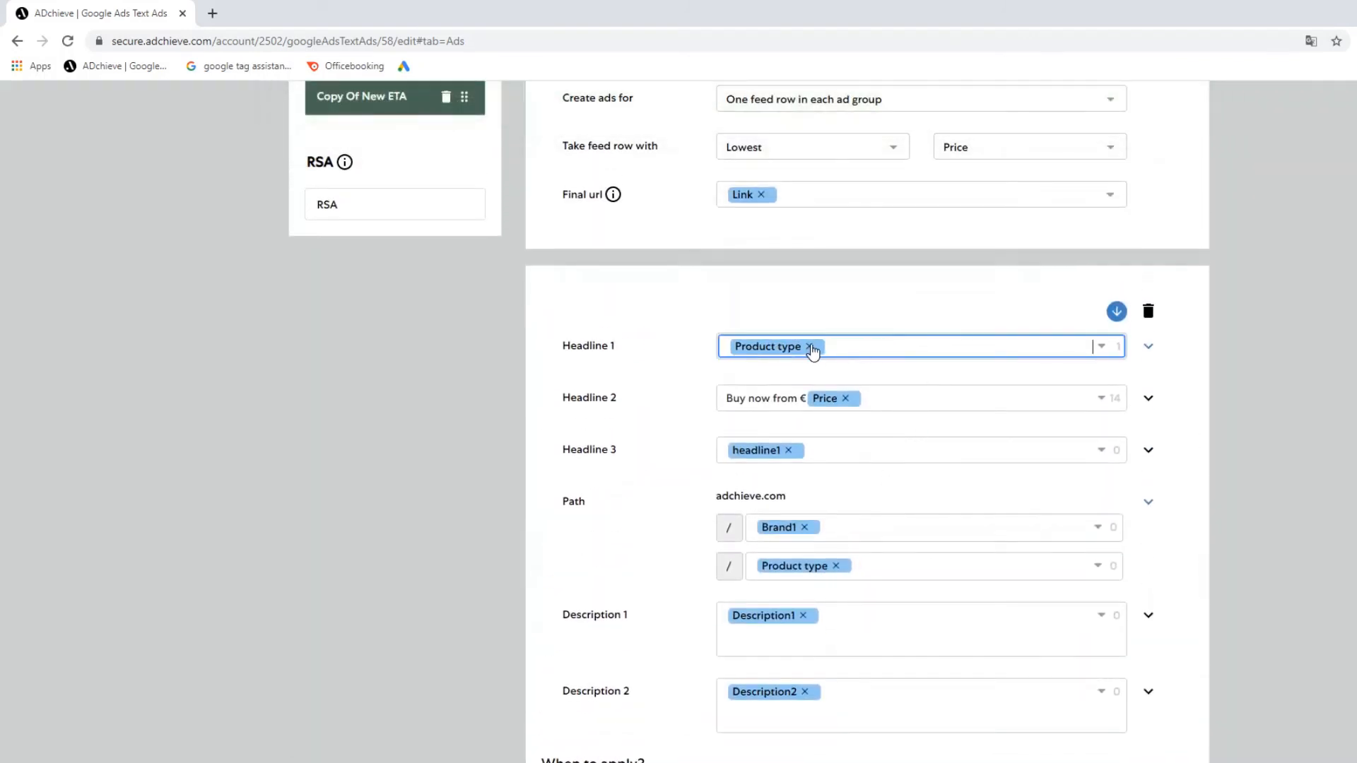
pyautogui.click(811, 347)
pyautogui.click(1103, 348)
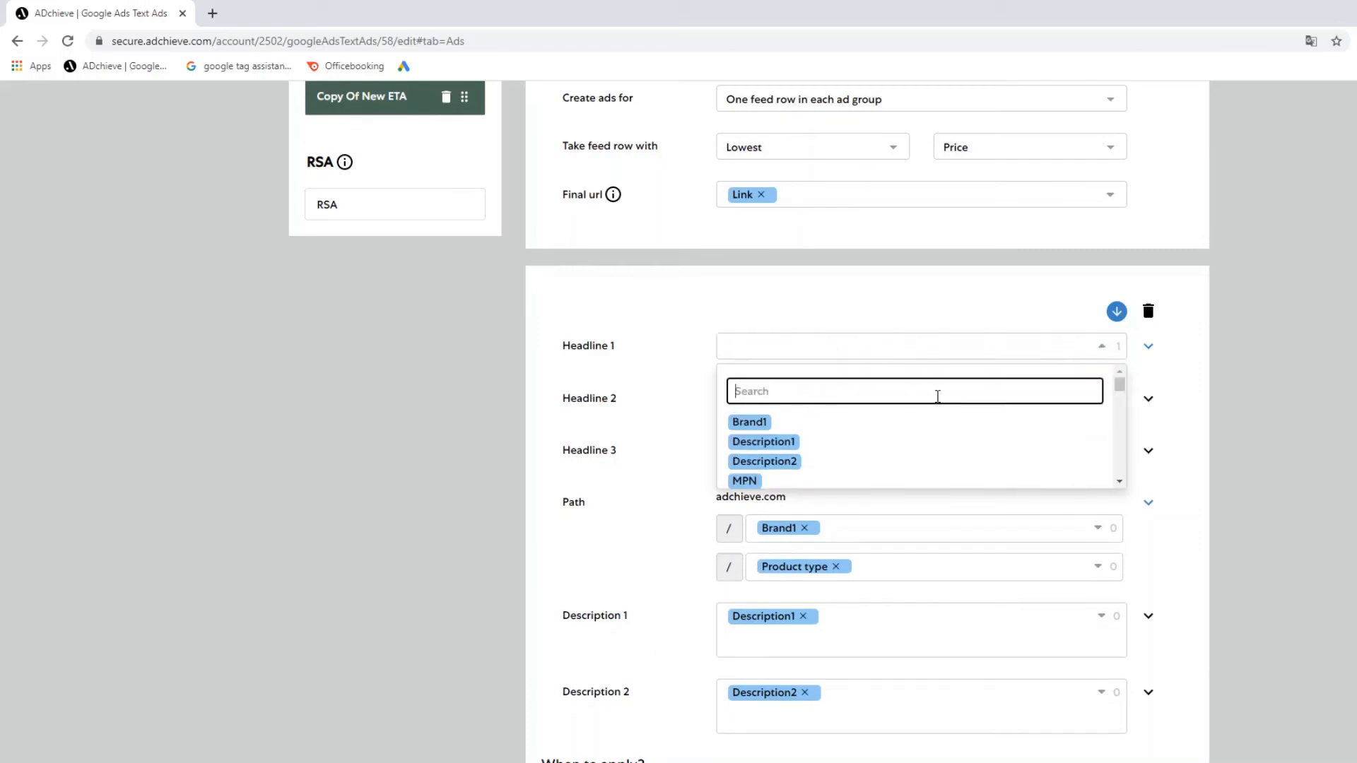
pyautogui.write('color')
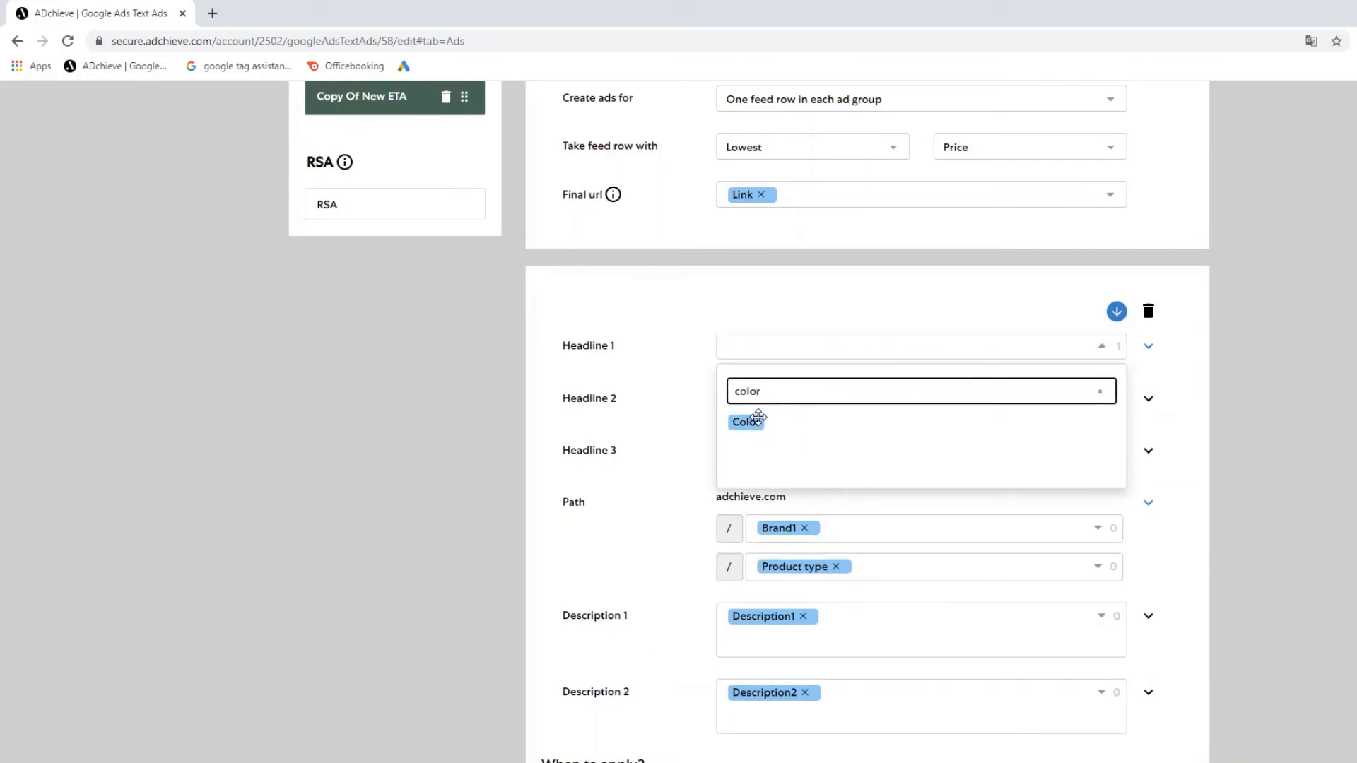
pyautogui.click(747, 422)
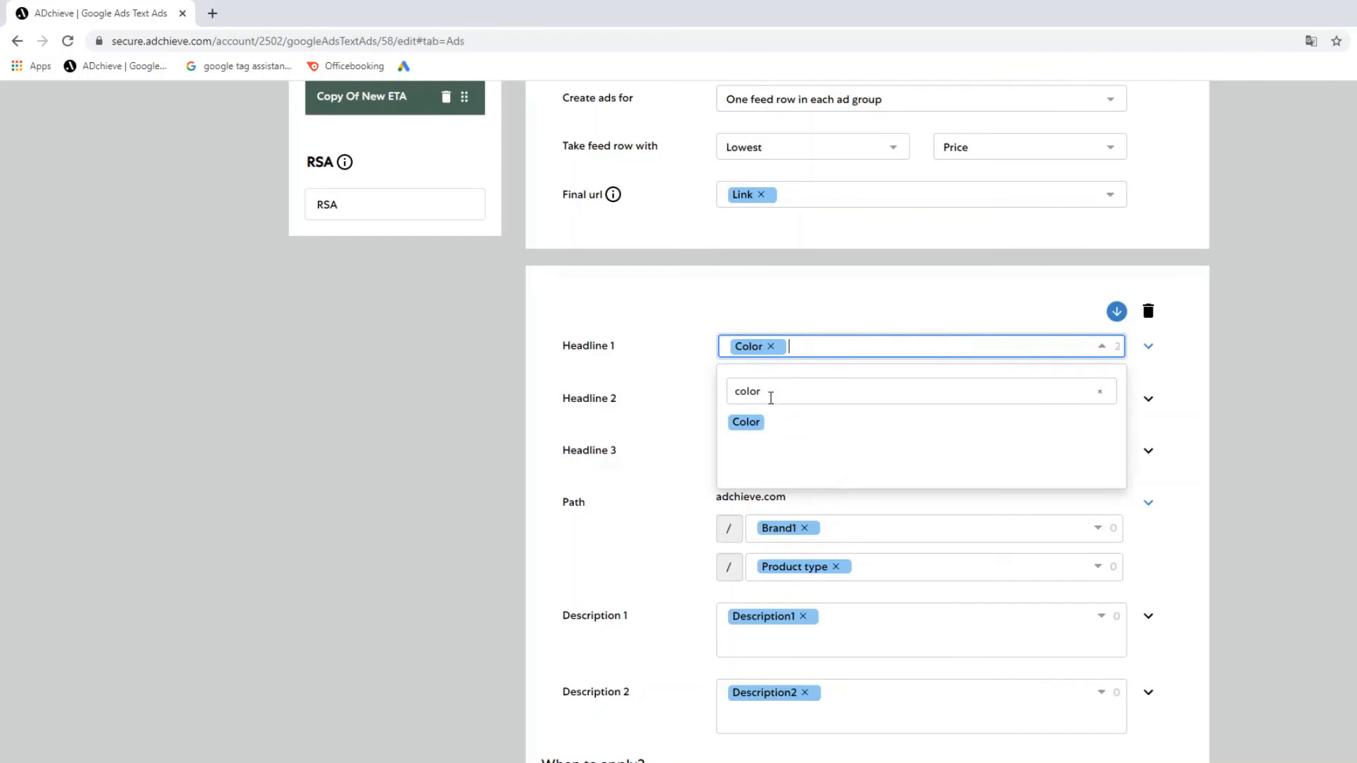
pyautogui.doubleClick(769, 393)
pyautogui.write('prod')
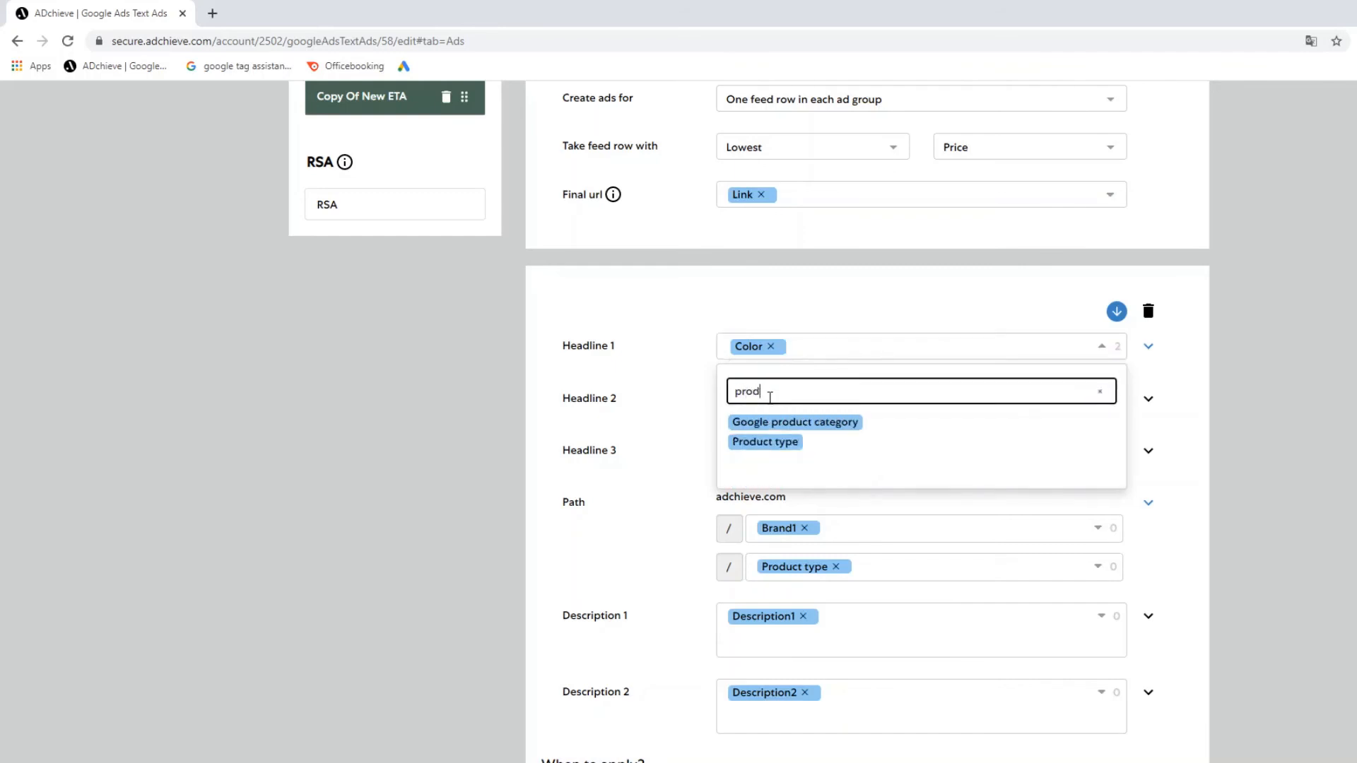
pyautogui.click(758, 442)
pyautogui.click(905, 344)
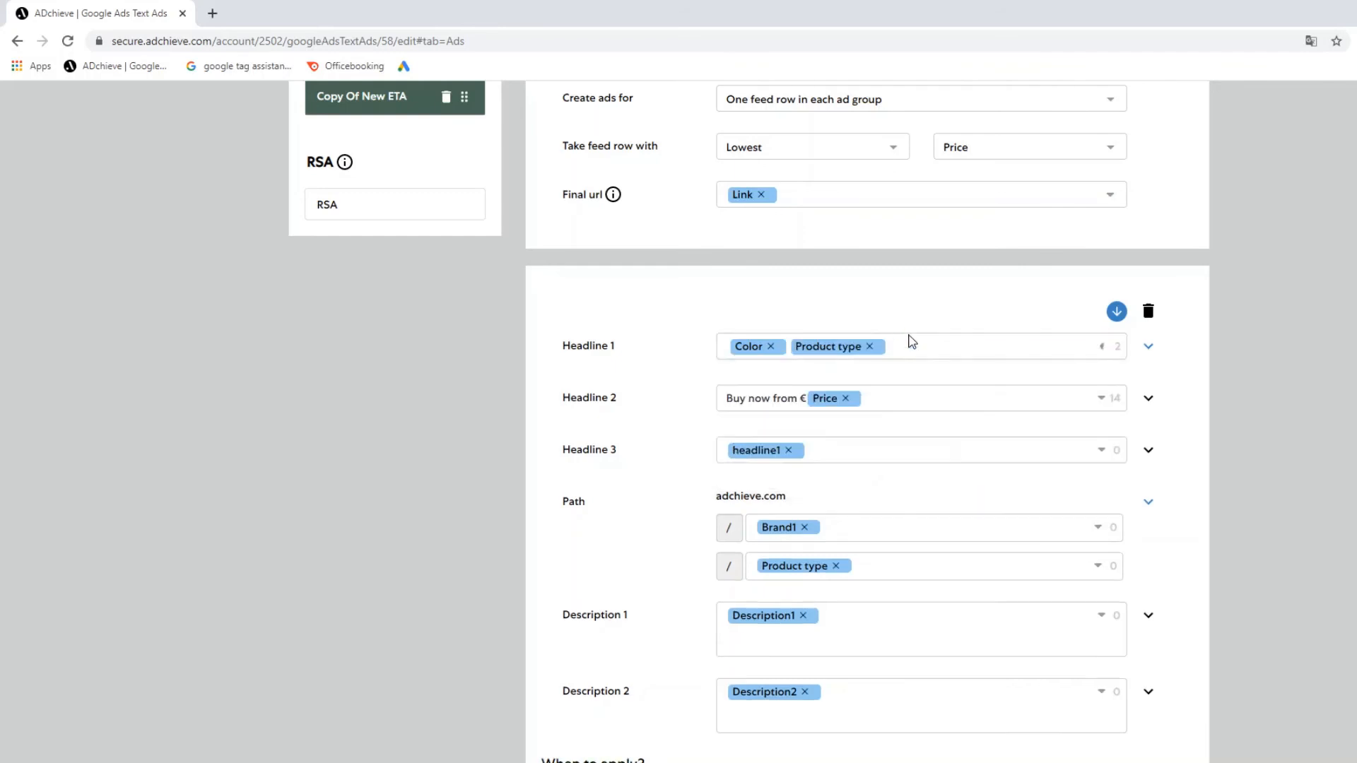
# Remove the second content block, whose Headline 1 is Product type, from the copied ad and save.
pyautogui.scroll(-10, 954, 498)
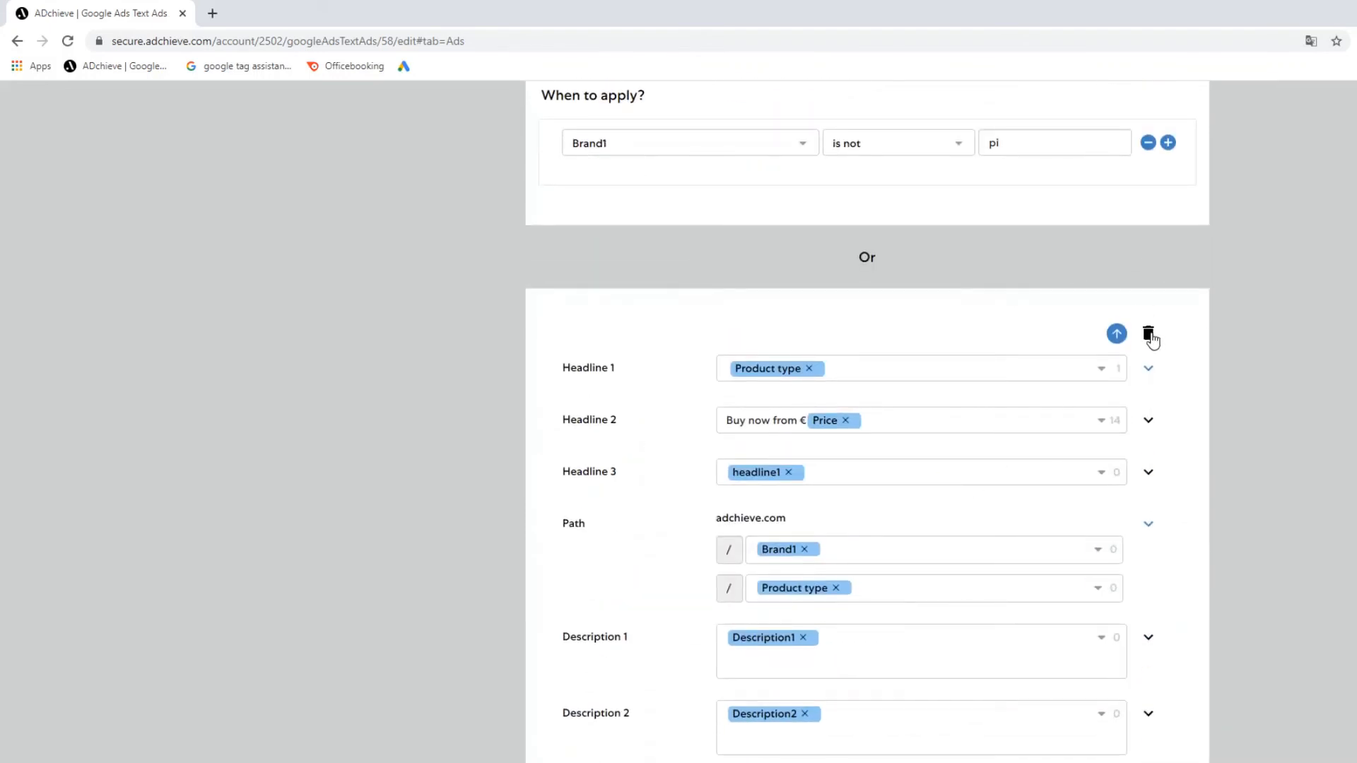
pyautogui.click(1149, 336)
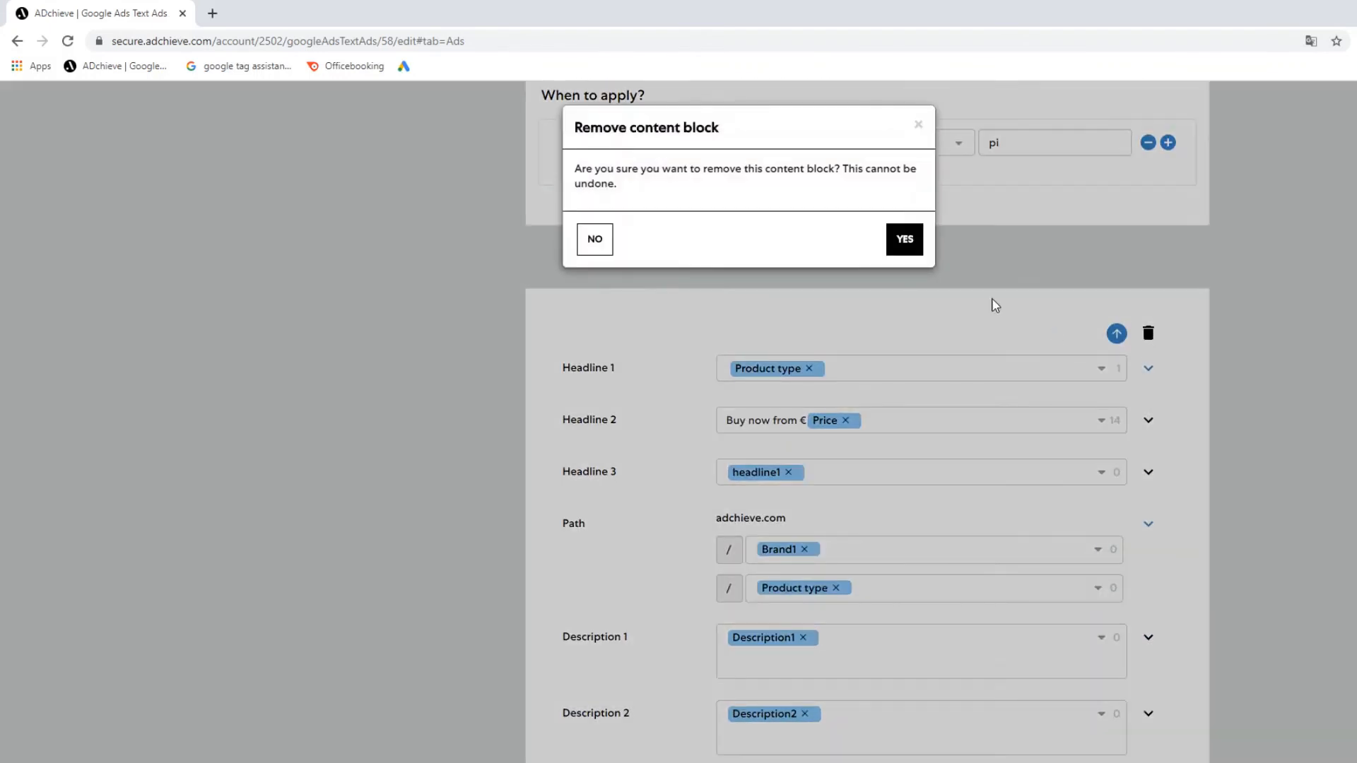
pyautogui.click(904, 239)
pyautogui.click(1078, 762)
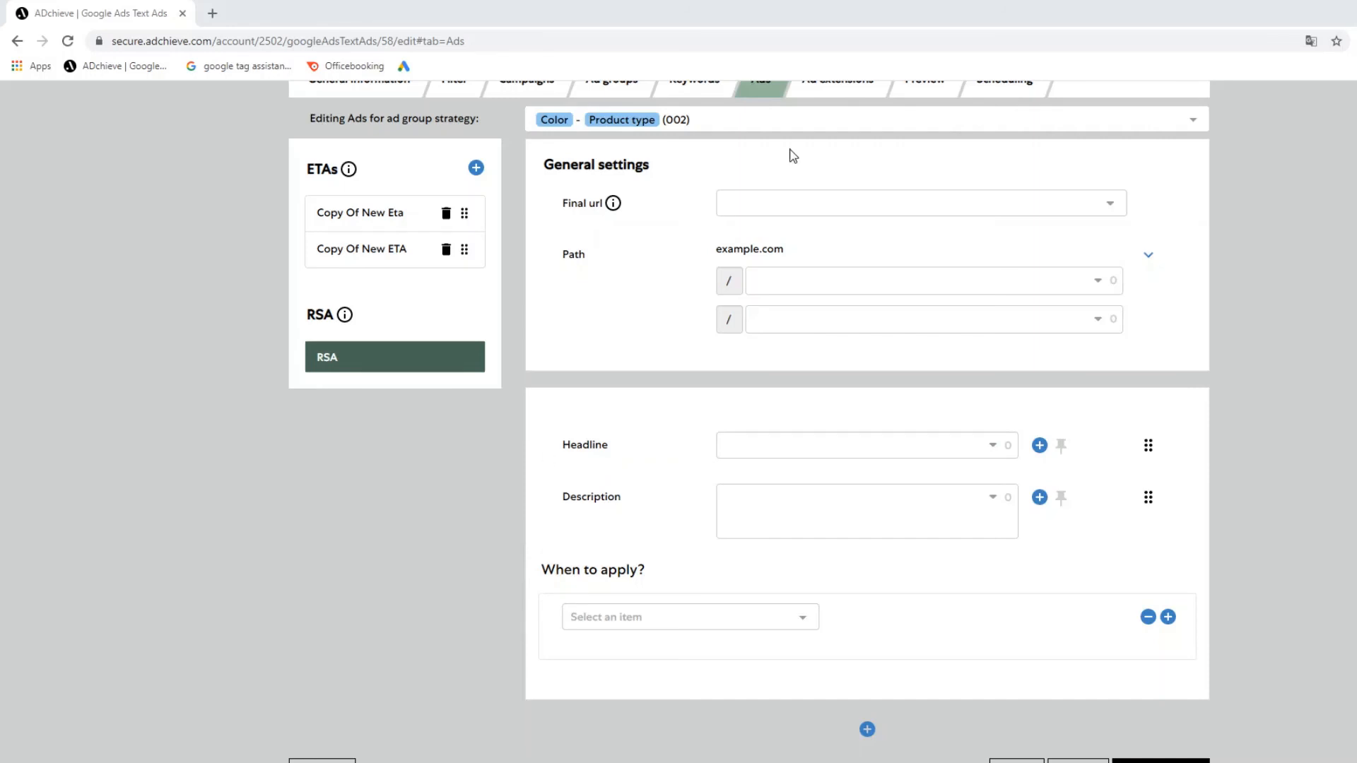
# Set the responsive search ad's final URL to the Link feed field.
pyautogui.click(1083, 210)
pyautogui.click(835, 258)
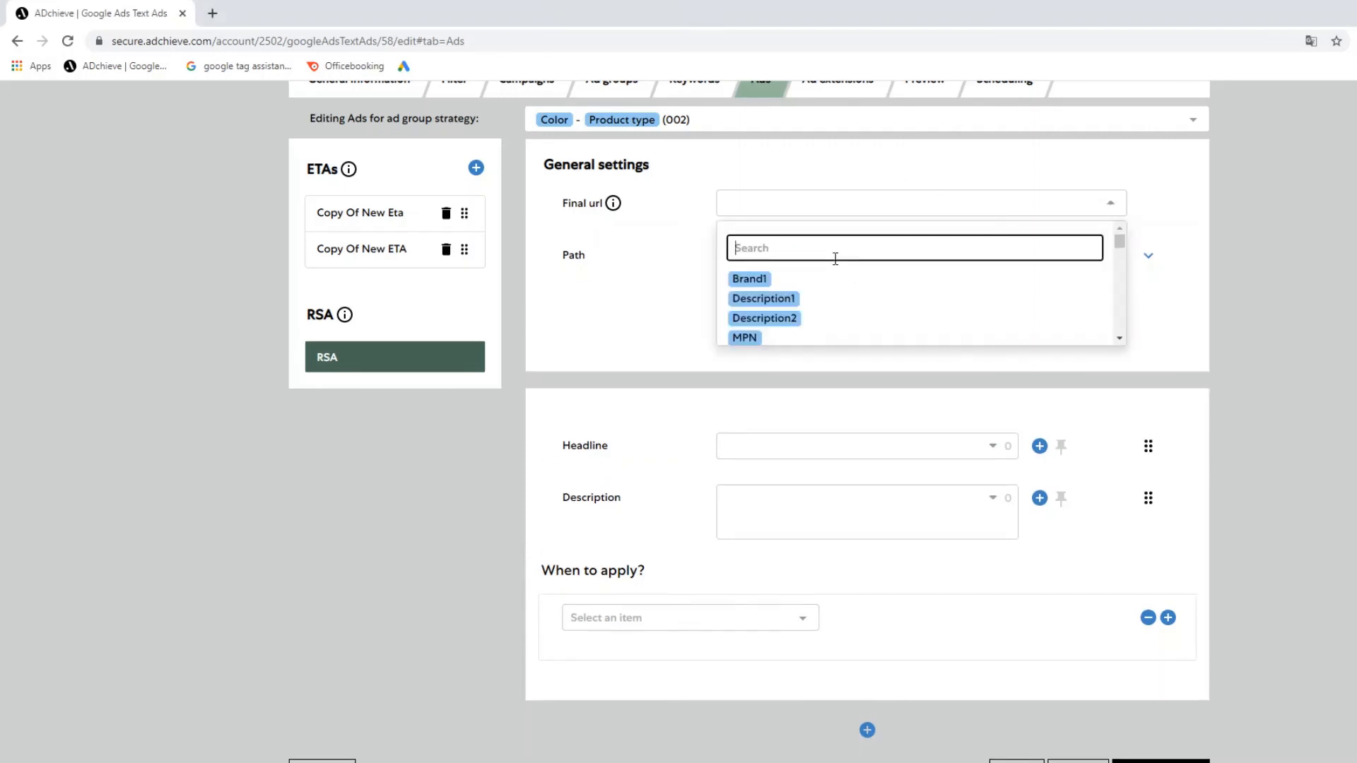
pyautogui.write('link')
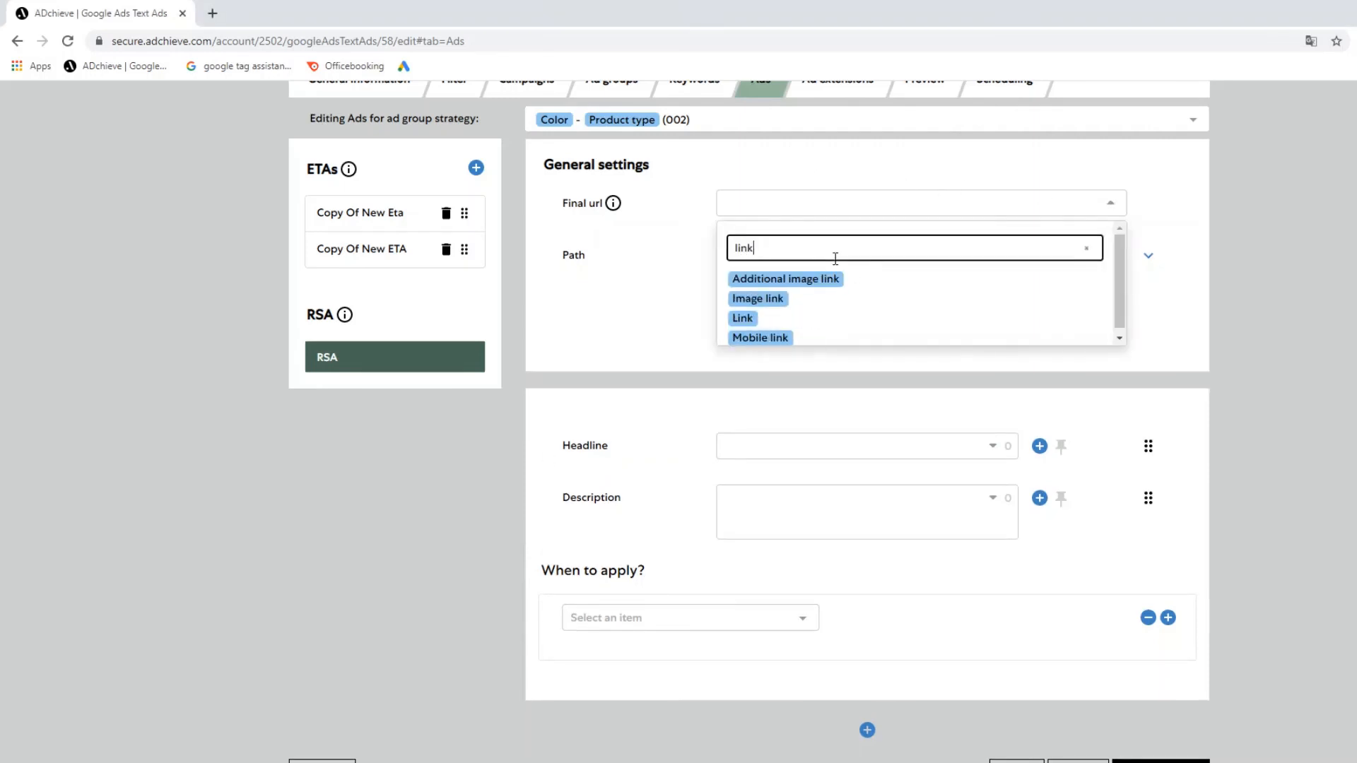
pyautogui.moveTo(743, 319); pyautogui.dragTo(770, 192)
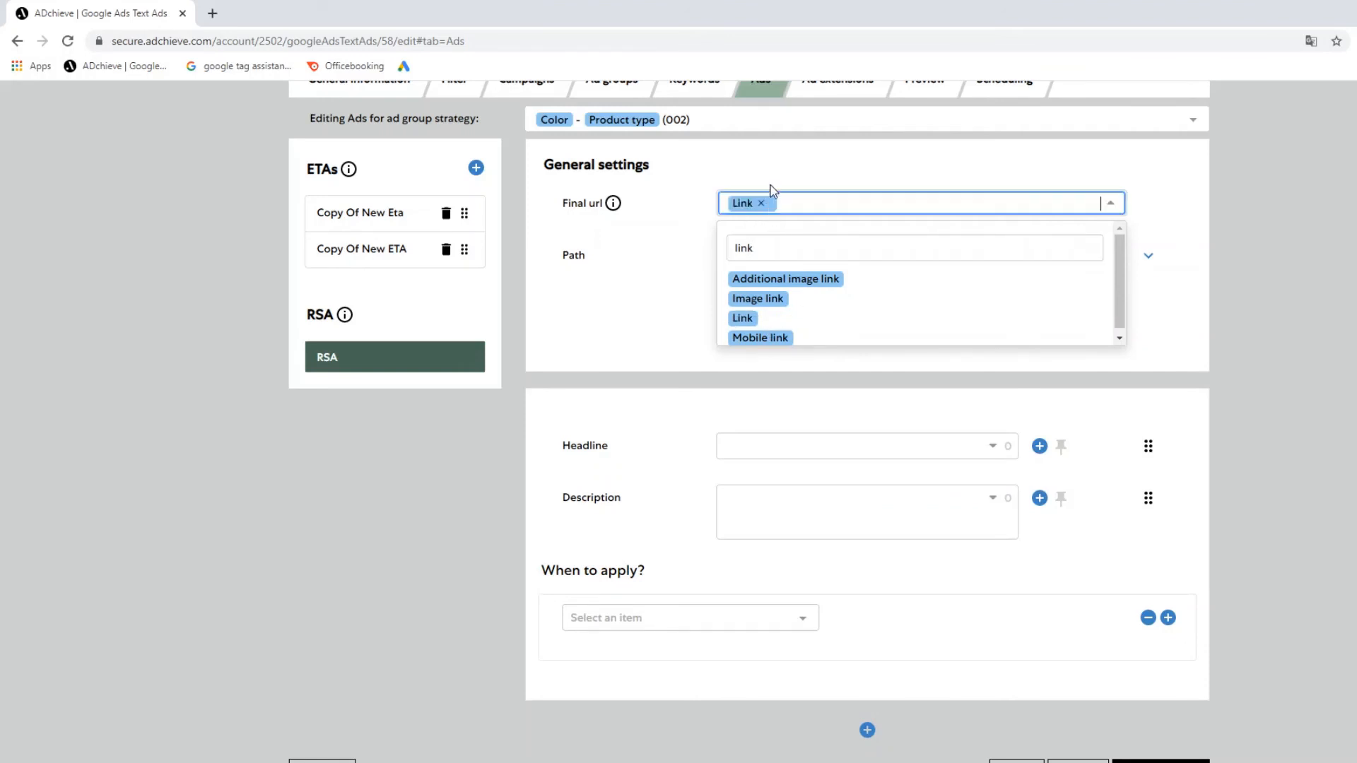
# Set the responsive search ad's two path parts to Brand1 and Product type, and expand the fallback path.
pyautogui.click(1094, 281)
pyautogui.click(938, 330)
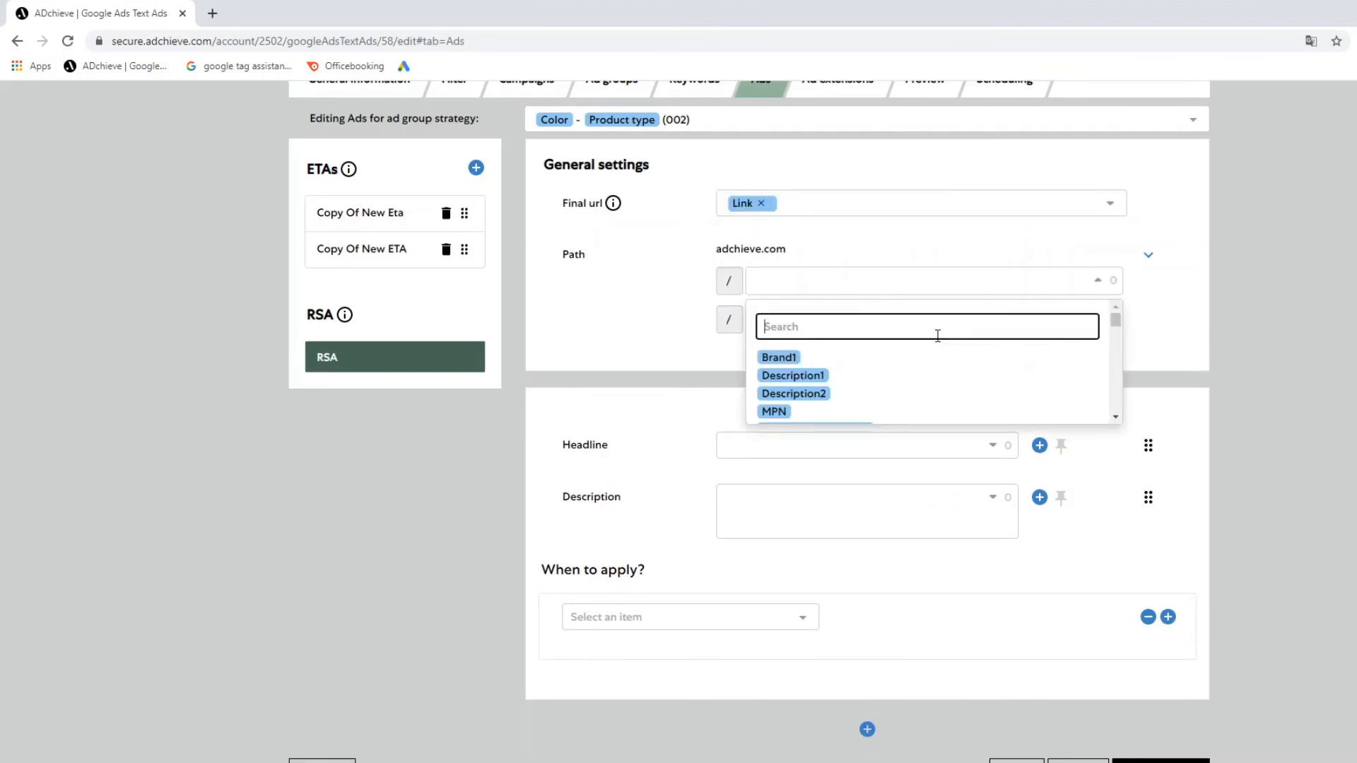
pyautogui.write('brand')
pyautogui.moveTo(786, 352); pyautogui.dragTo(785, 281)
pyautogui.click(1032, 319)
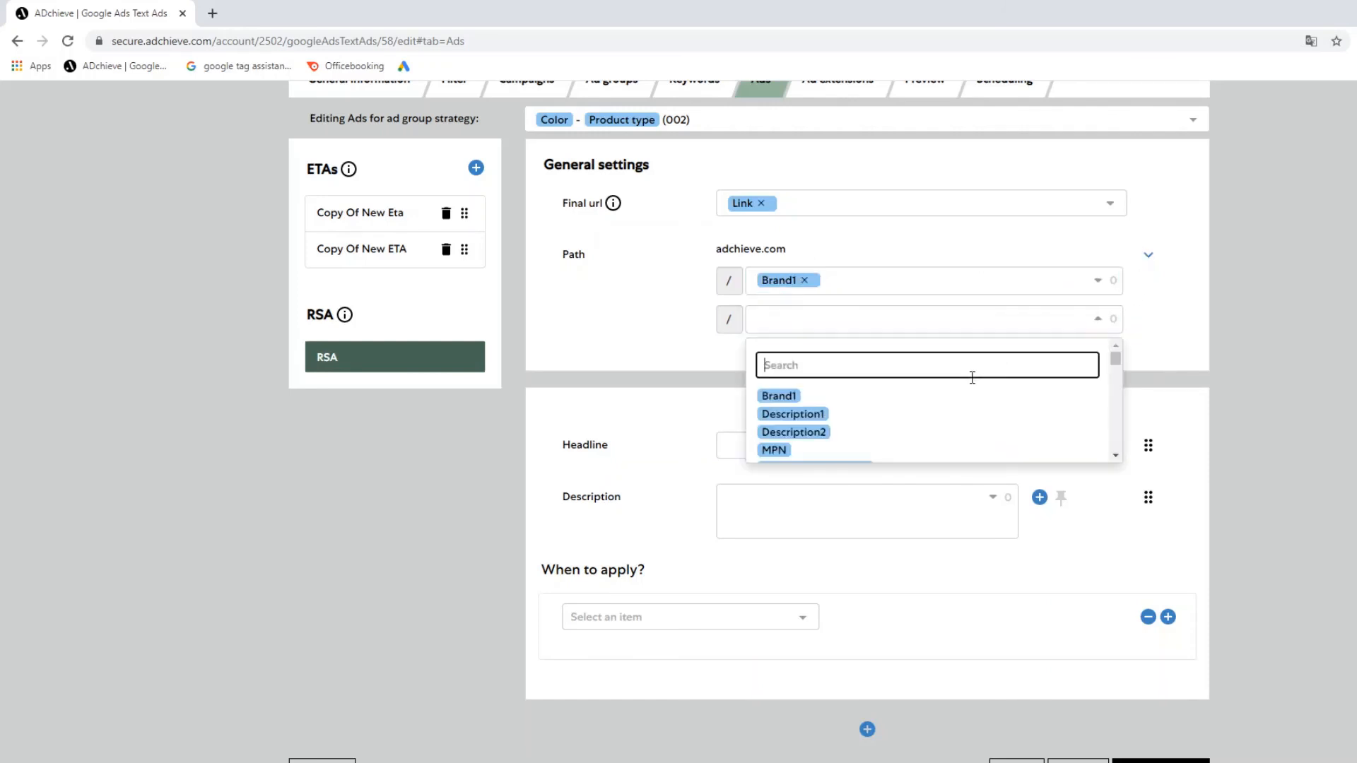
pyautogui.write('product')
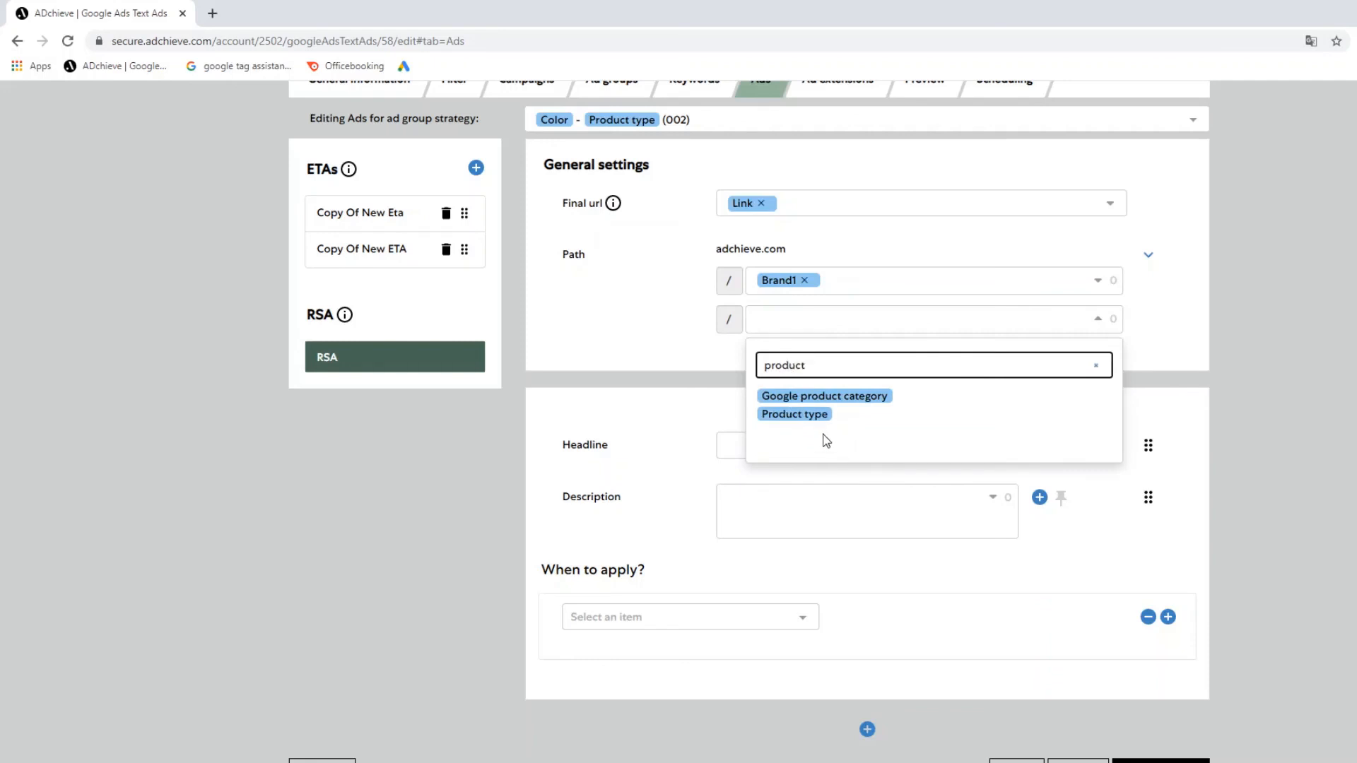
pyautogui.moveTo(813, 415); pyautogui.dragTo(831, 319)
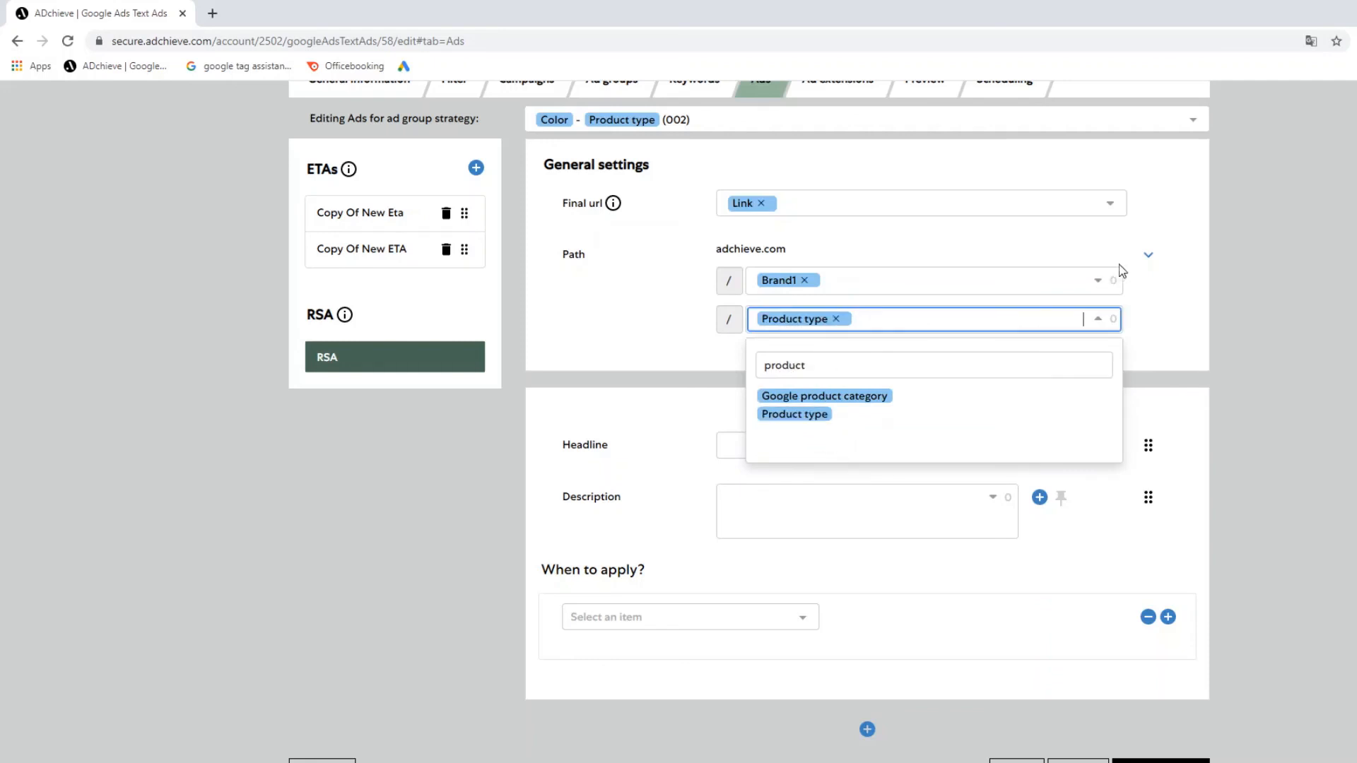
pyautogui.click(1150, 258)
# Fill the responsive search ad's first headline with the headline1 field and add a second headline containing headline2.
pyautogui.scroll(-2, 924, 405)
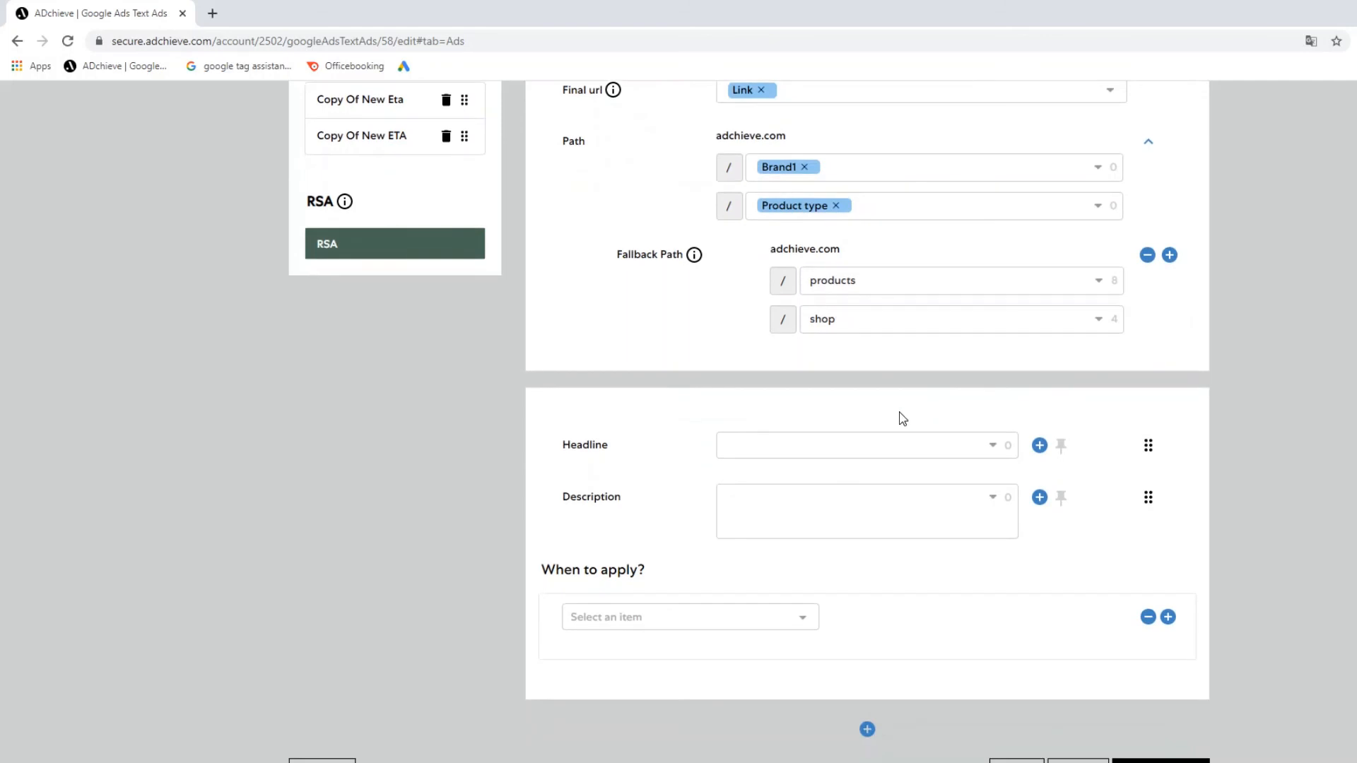
pyautogui.click(989, 443)
pyautogui.click(871, 502)
pyautogui.write('headl')
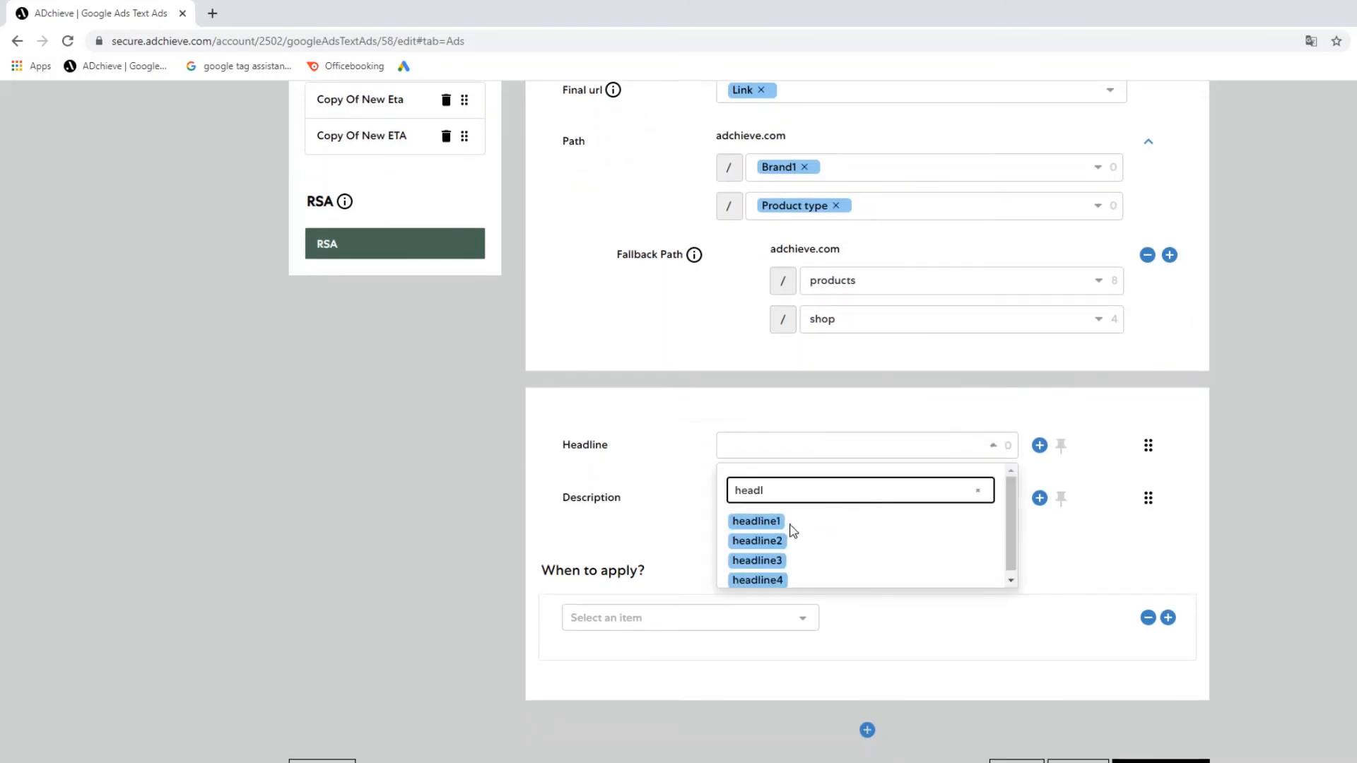
pyautogui.moveTo(761, 521); pyautogui.dragTo(766, 463)
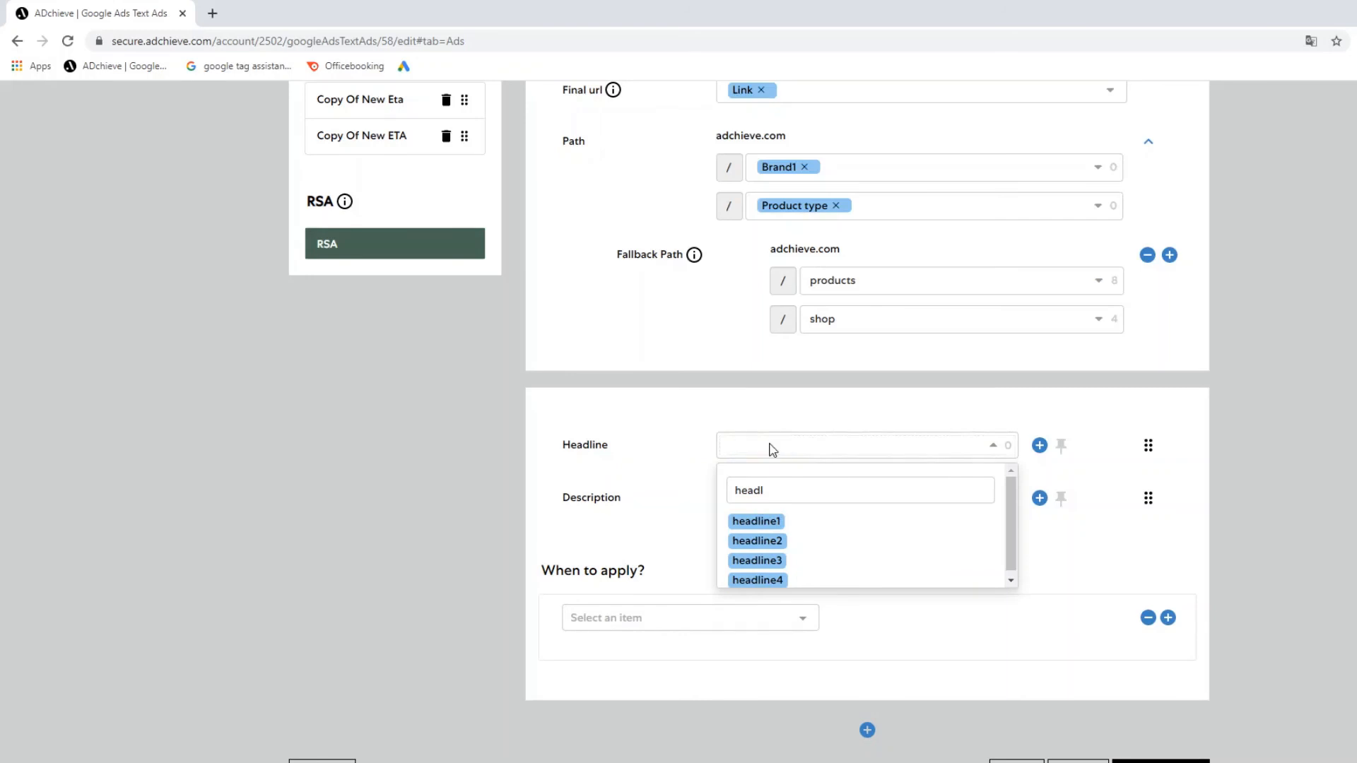
pyautogui.click(1060, 445)
pyautogui.click(993, 498)
pyautogui.click(911, 541)
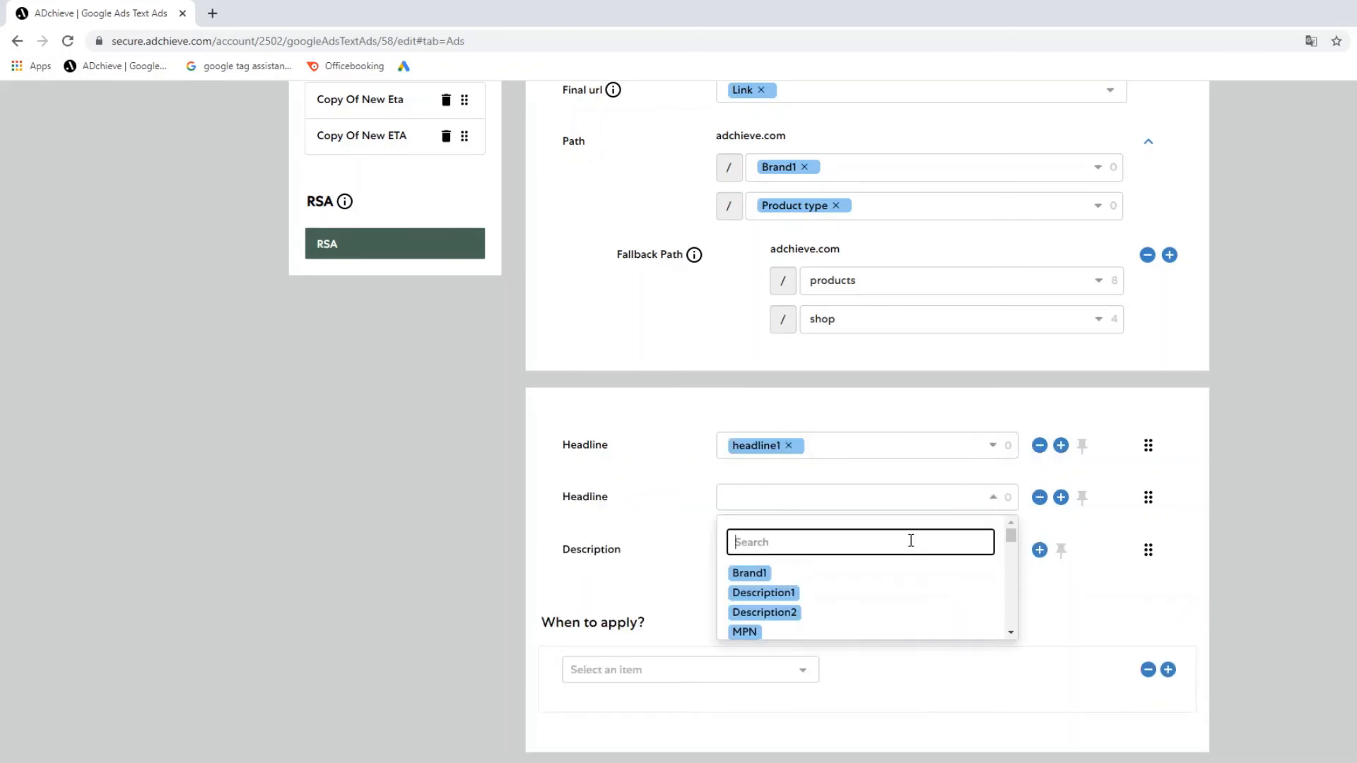
pyautogui.write('head')
pyautogui.moveTo(776, 594); pyautogui.dragTo(791, 502)
# Add a third and a fourth headline containing the headline3 and headline4 fields.
pyautogui.click(1060, 498)
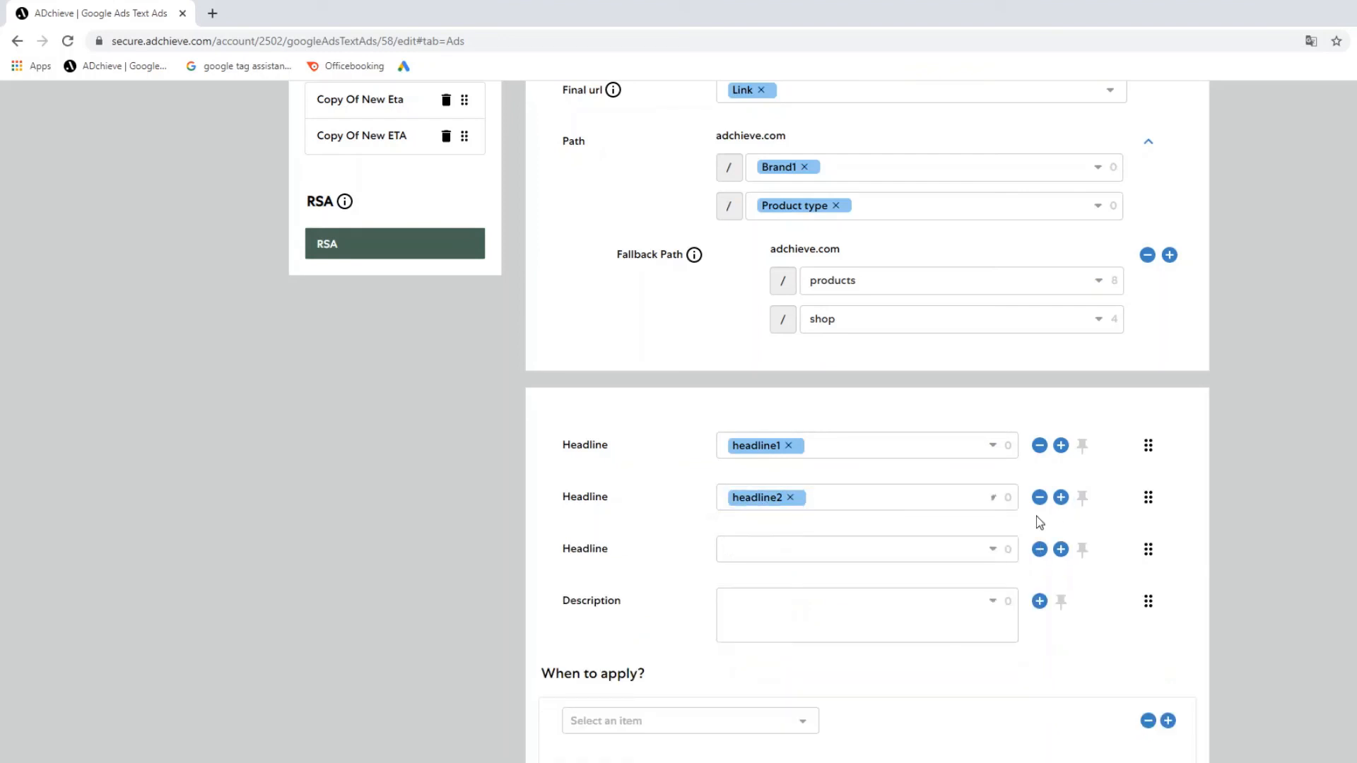
pyautogui.click(994, 549)
pyautogui.write('headli')
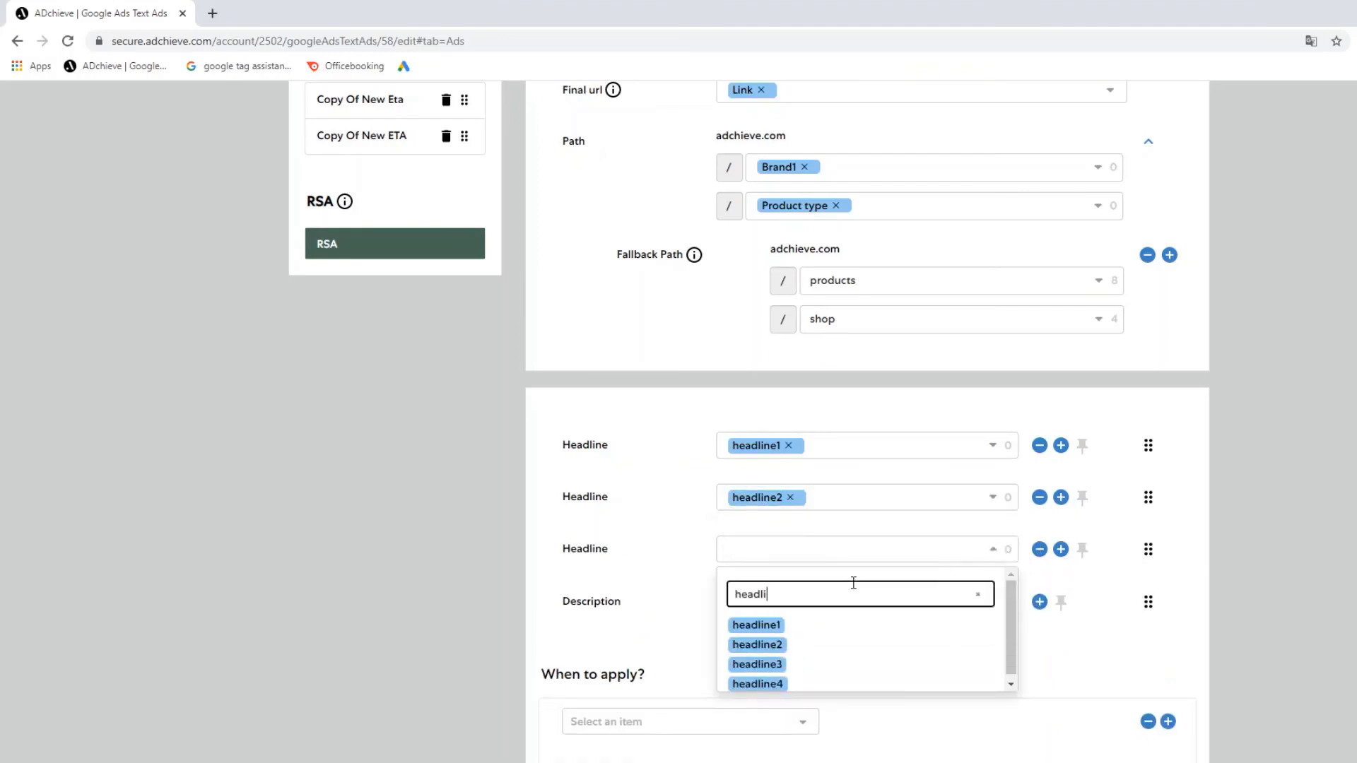
pyautogui.moveTo(774, 663); pyautogui.dragTo(792, 550)
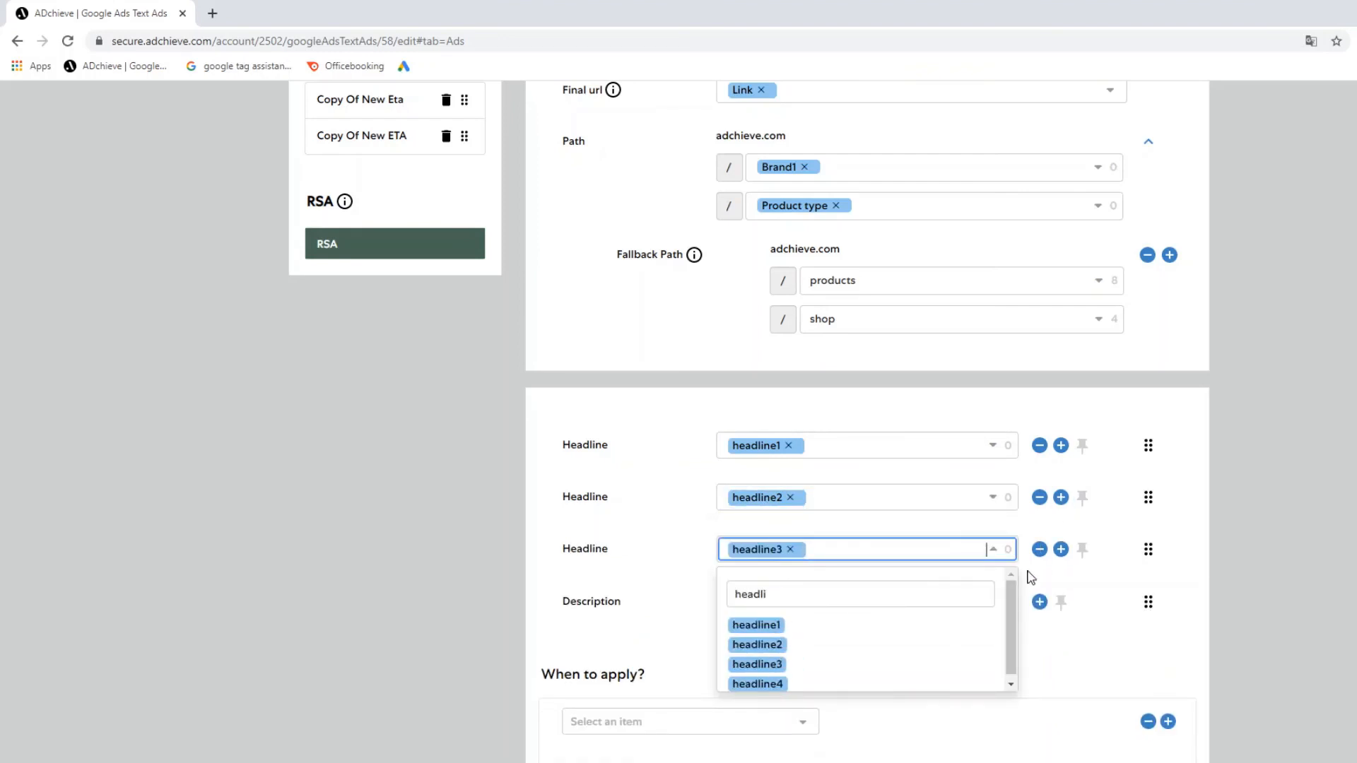
pyautogui.click(1060, 549)
pyautogui.click(997, 605)
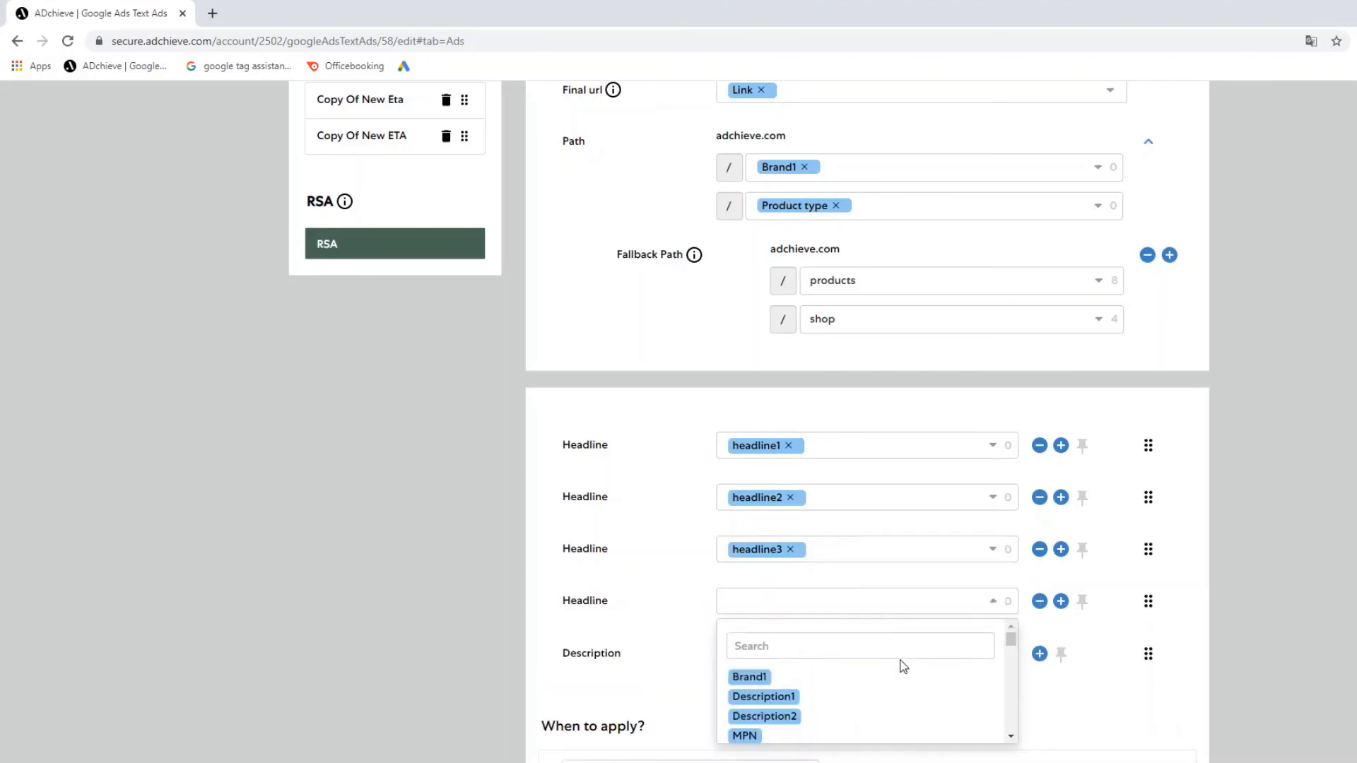
pyautogui.click(900, 647)
pyautogui.write('headline')
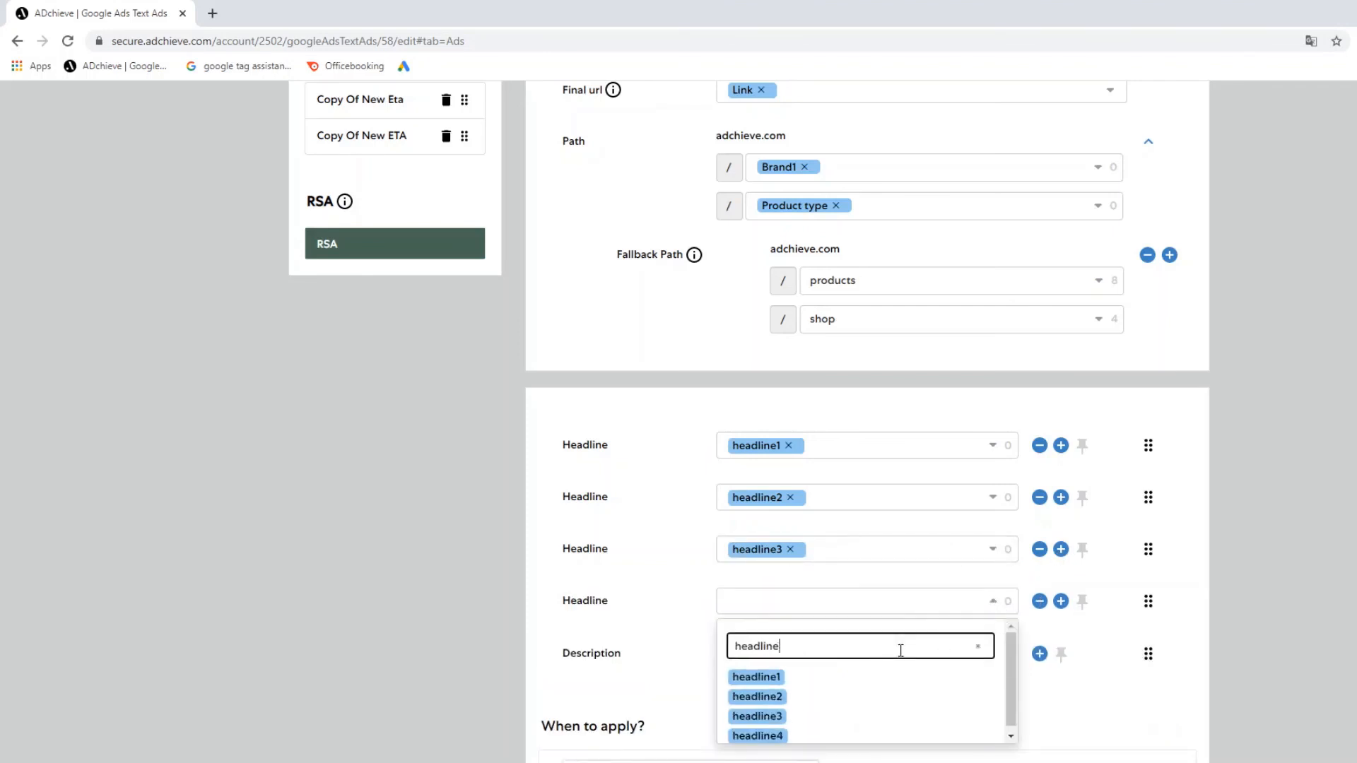
pyautogui.moveTo(776, 735); pyautogui.dragTo(792, 594)
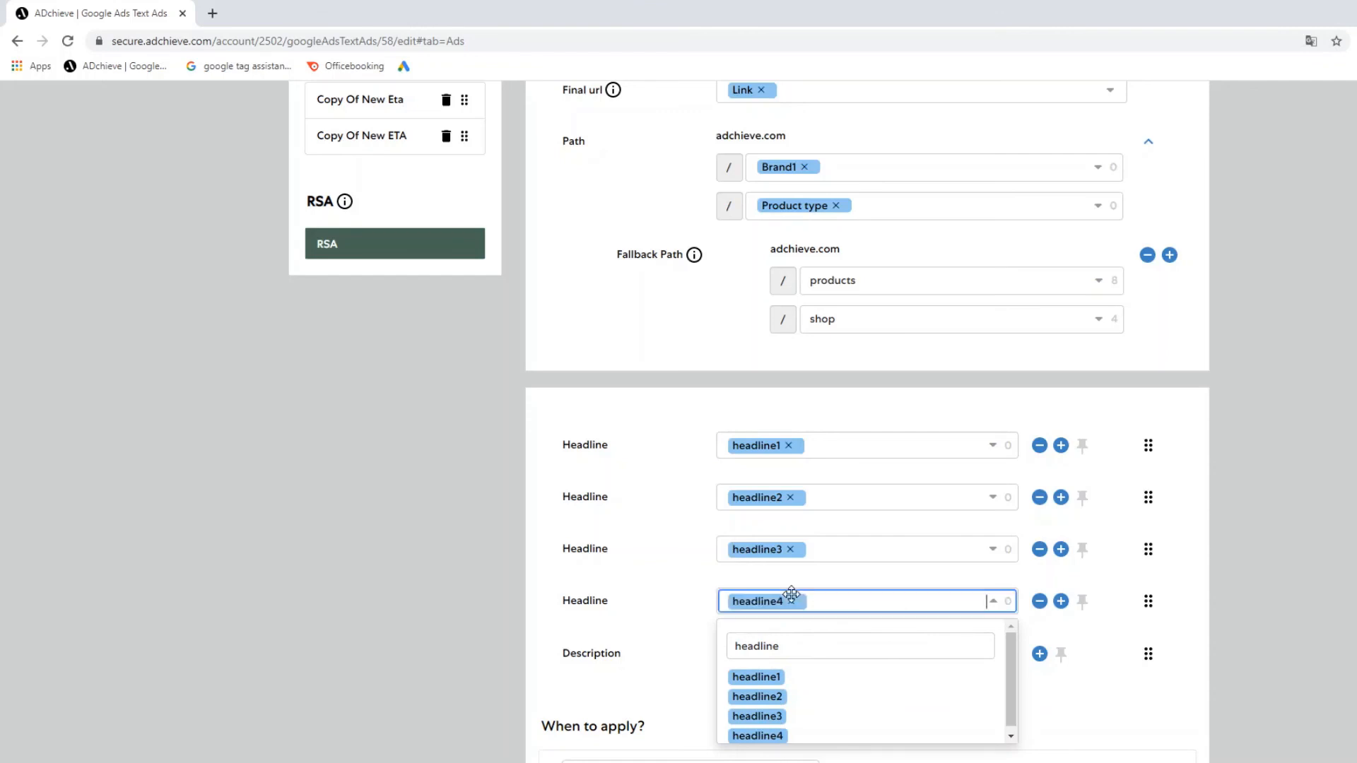
# Add a fifth headline that combines the Color and Product type fields.
pyautogui.click(1061, 601)
pyautogui.click(993, 653)
pyautogui.click(857, 689)
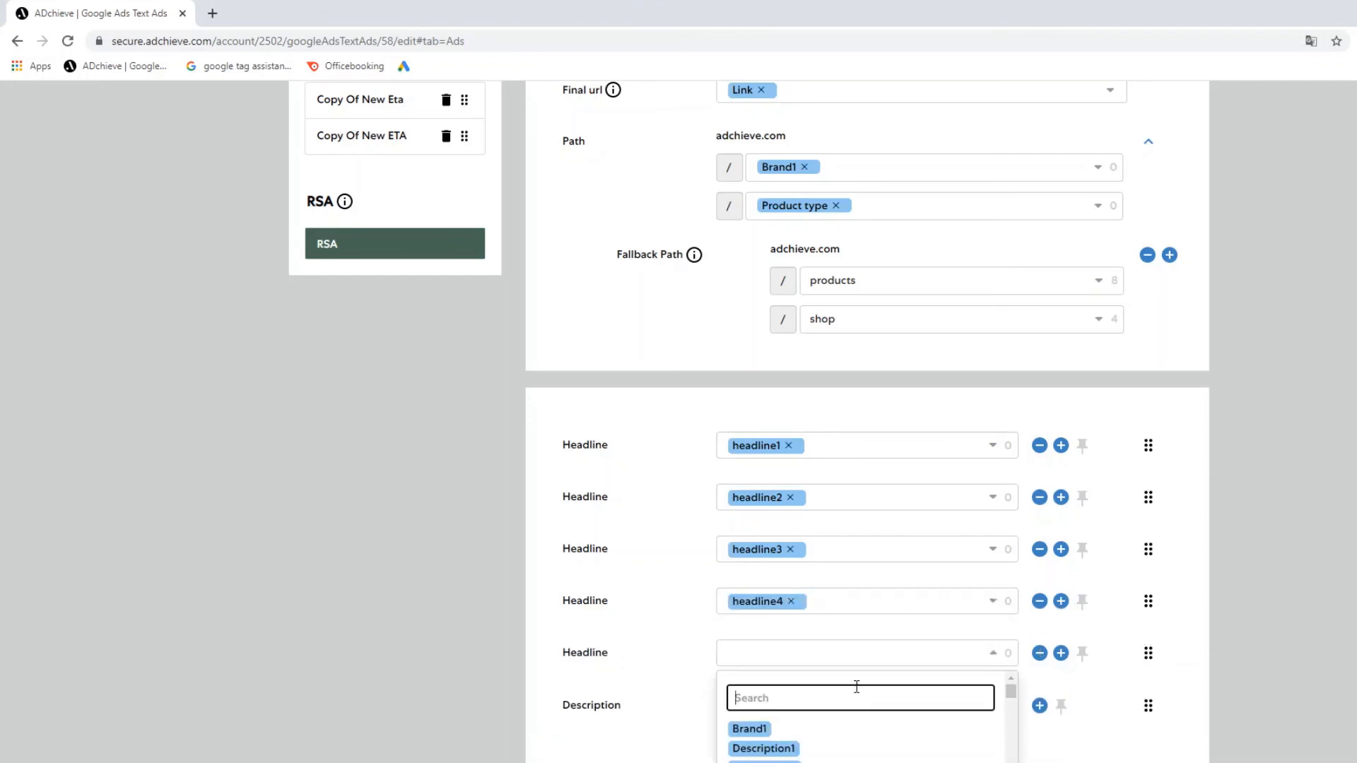
pyautogui.write('color')
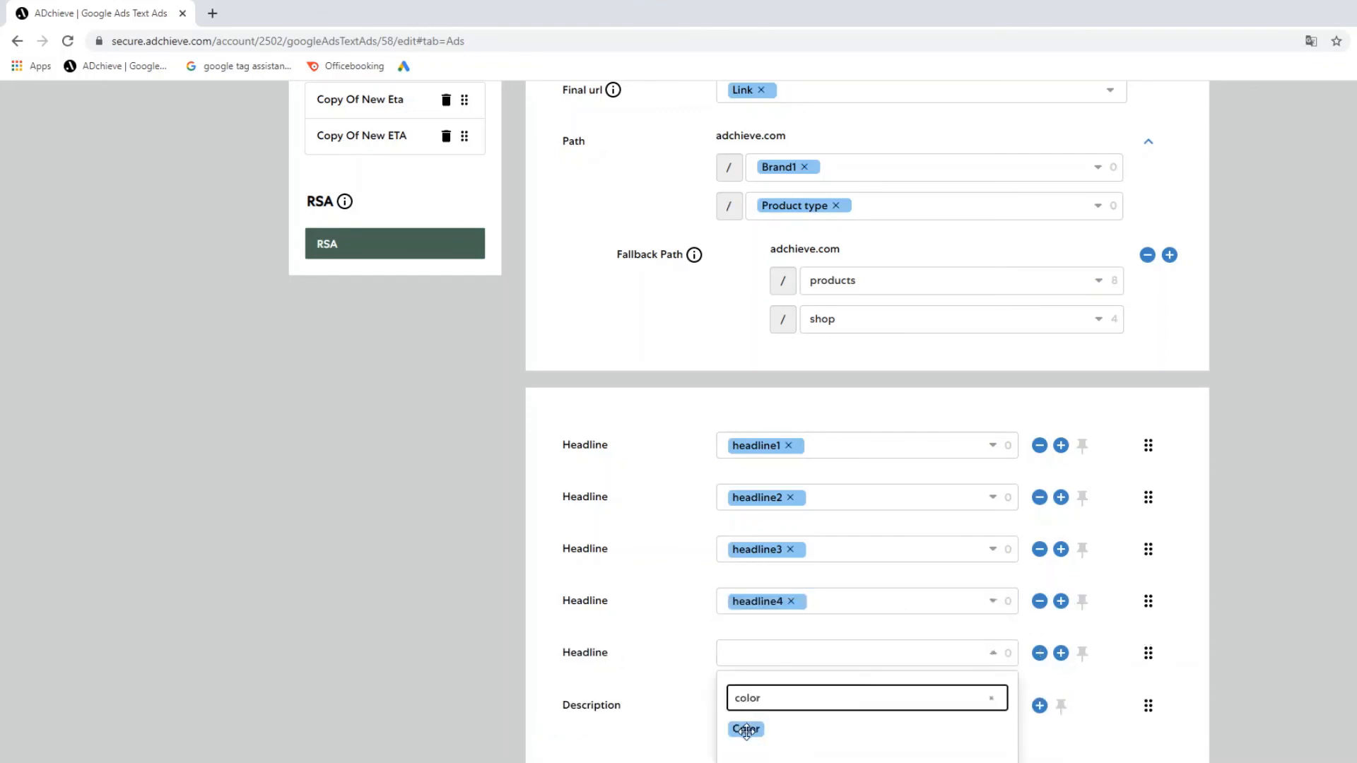
pyautogui.moveTo(746, 730); pyautogui.dragTo(753, 659)
pyautogui.doubleClick(777, 707)
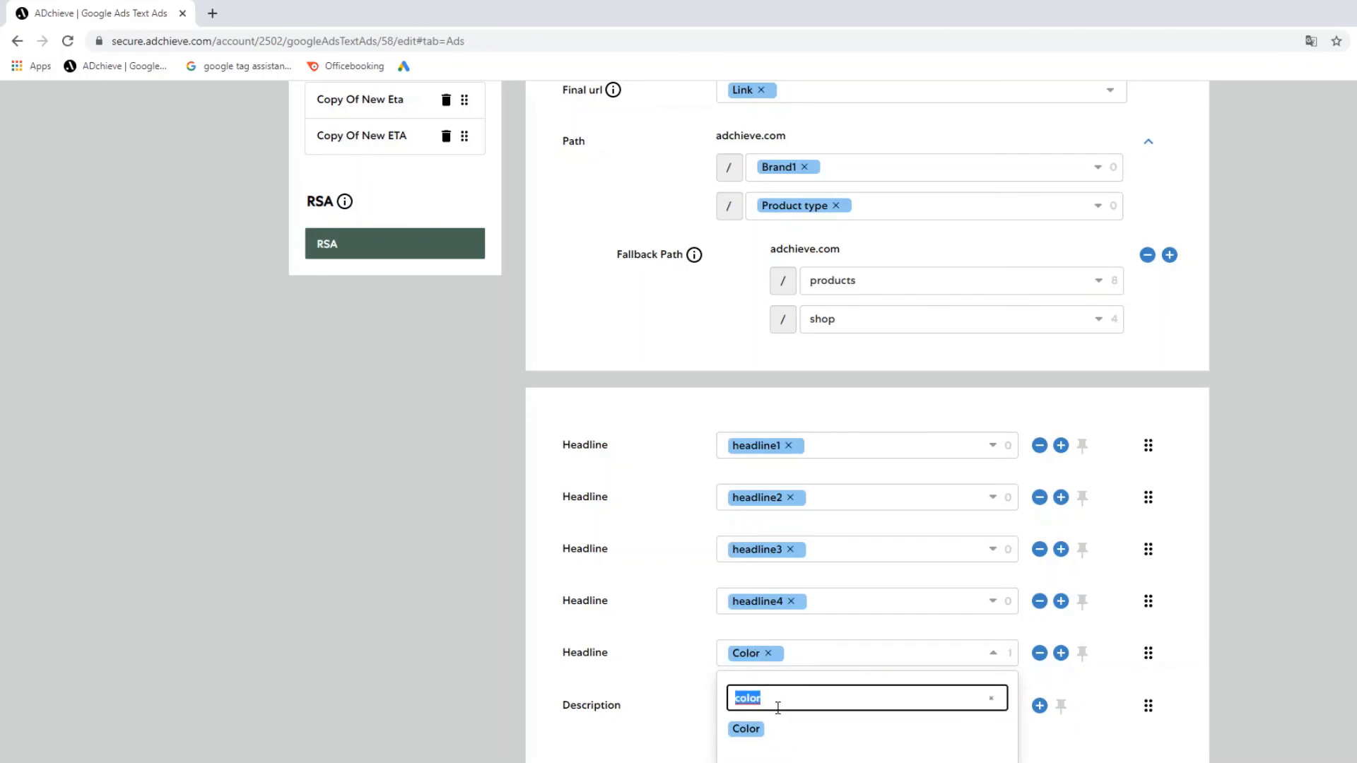
pyautogui.write('prod')
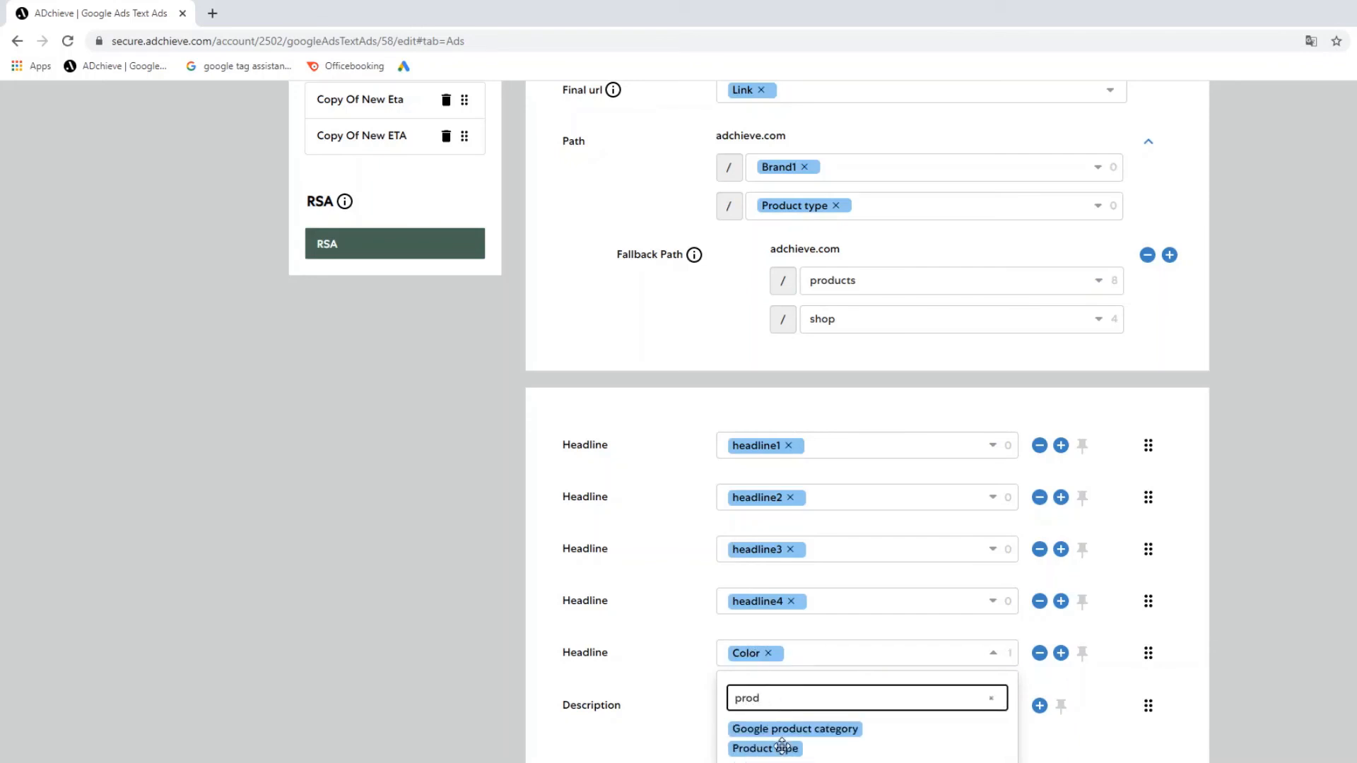
pyautogui.moveTo(777, 748); pyautogui.dragTo(888, 645)
pyautogui.click(893, 627)
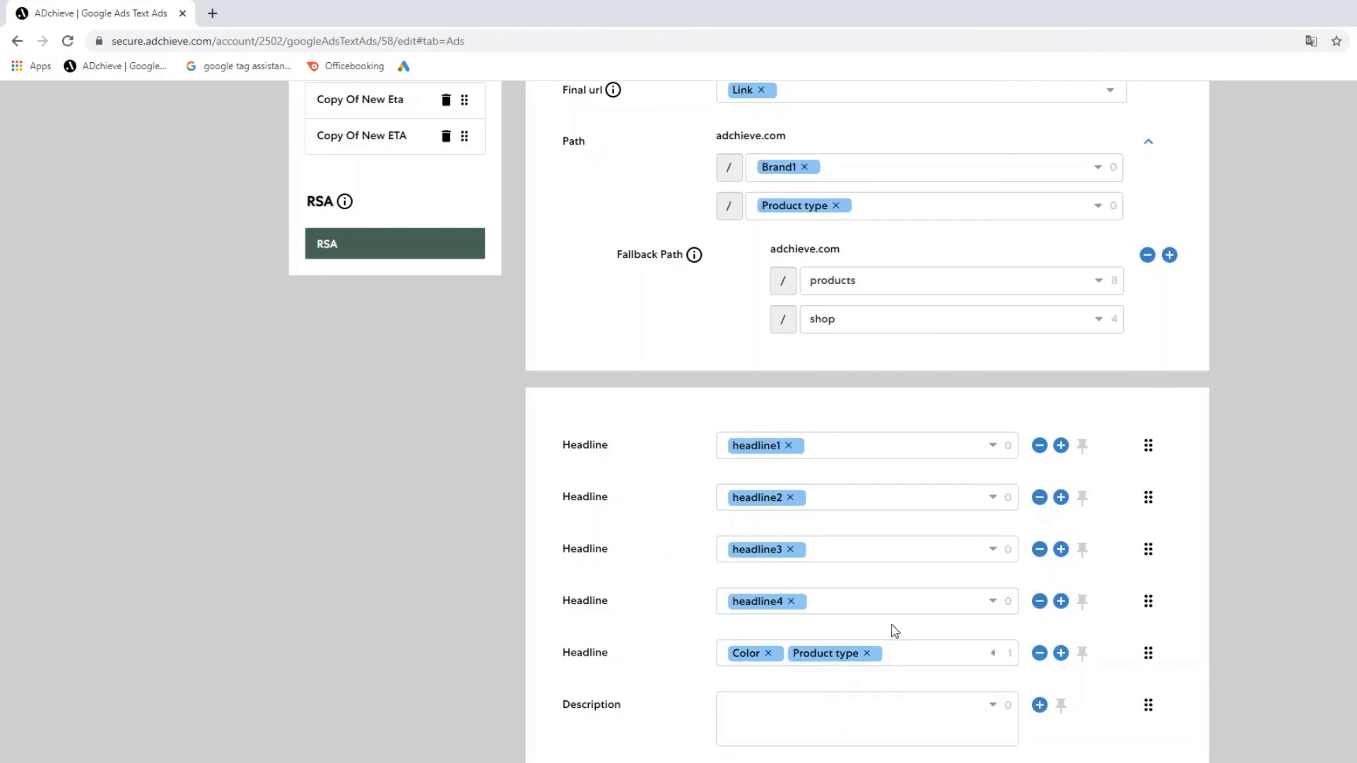
# Fill the responsive search ad's first description with the Description1 field.
pyautogui.scroll(-2, 952, 628)
pyautogui.click(981, 569)
pyautogui.write('des')
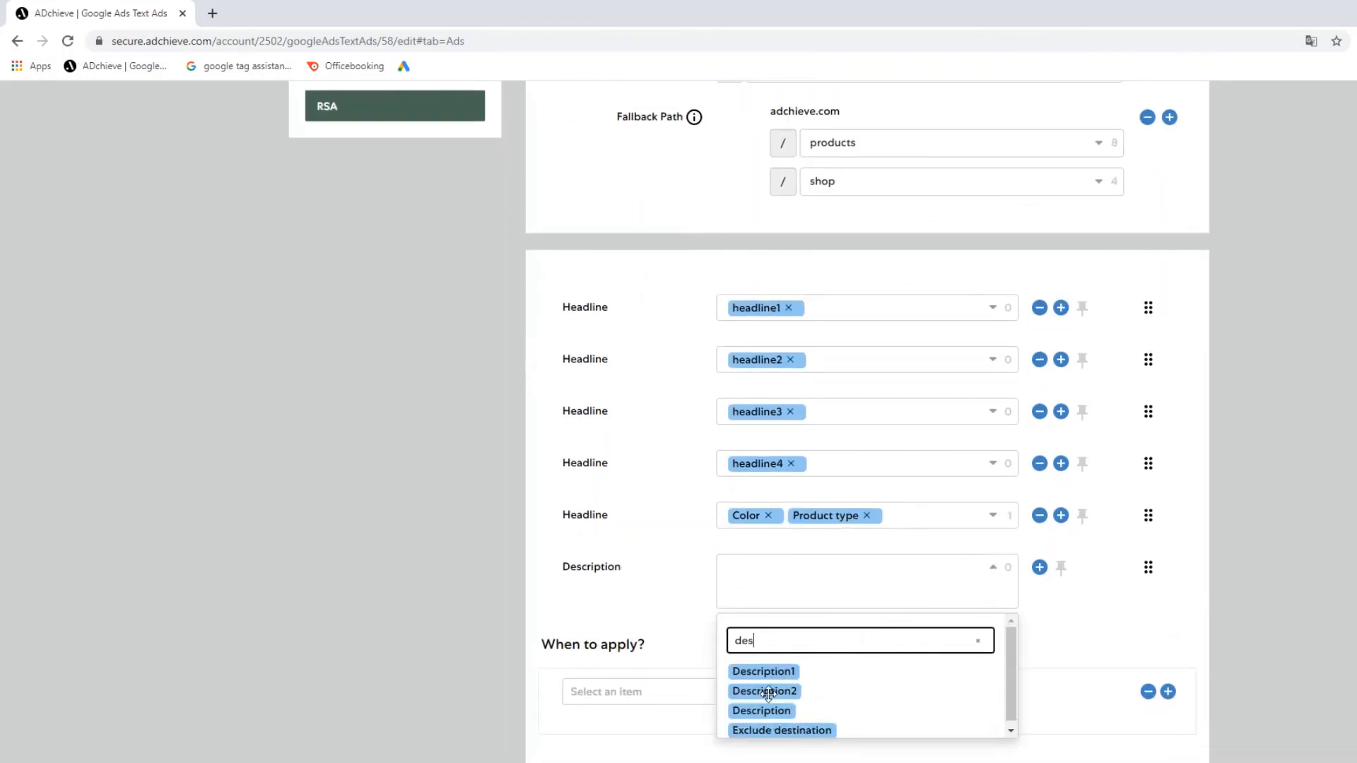
pyautogui.moveTo(768, 693); pyautogui.dragTo(780, 569)
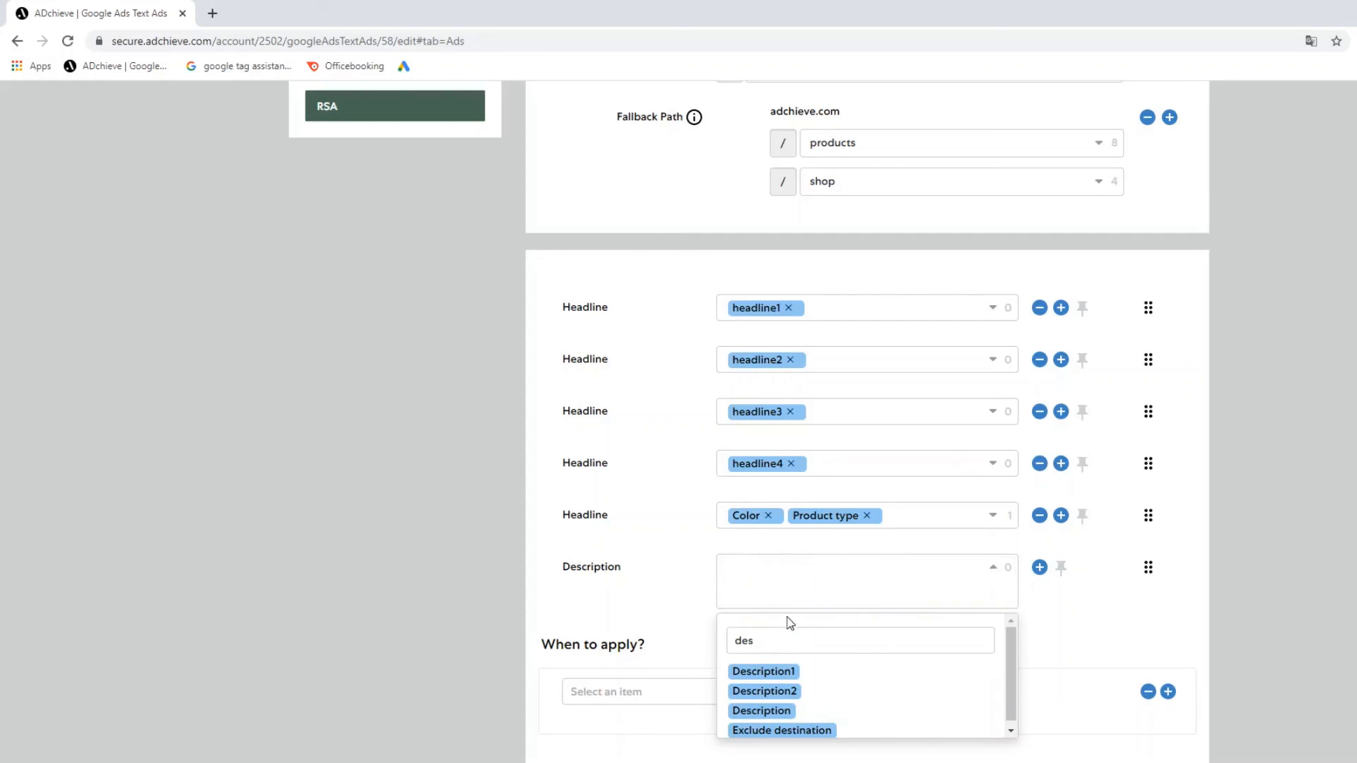
pyautogui.moveTo(769, 669); pyautogui.dragTo(769, 571)
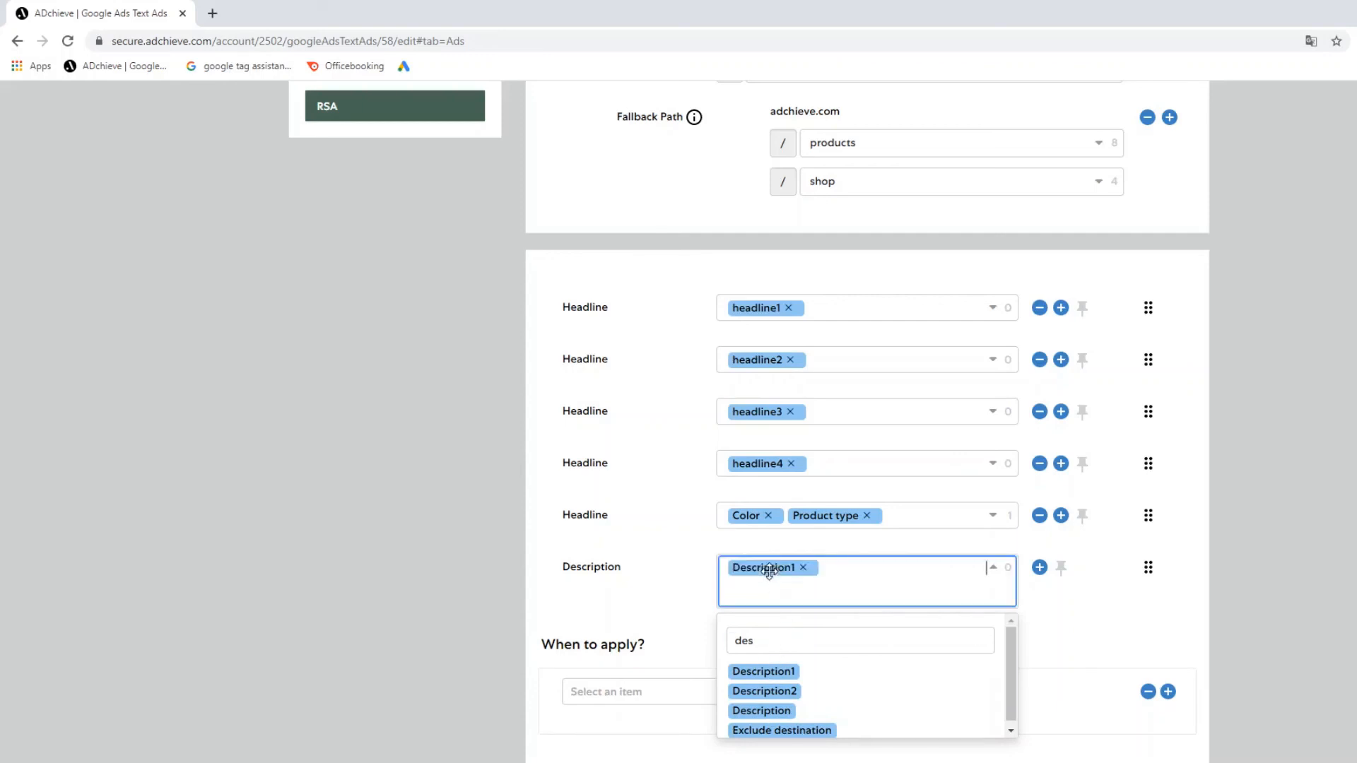
# Add a second description containing the Description2 field to the responsive search ad and save the ad settings.
pyautogui.click(1040, 570)
pyautogui.click(981, 660)
pyautogui.write('des')
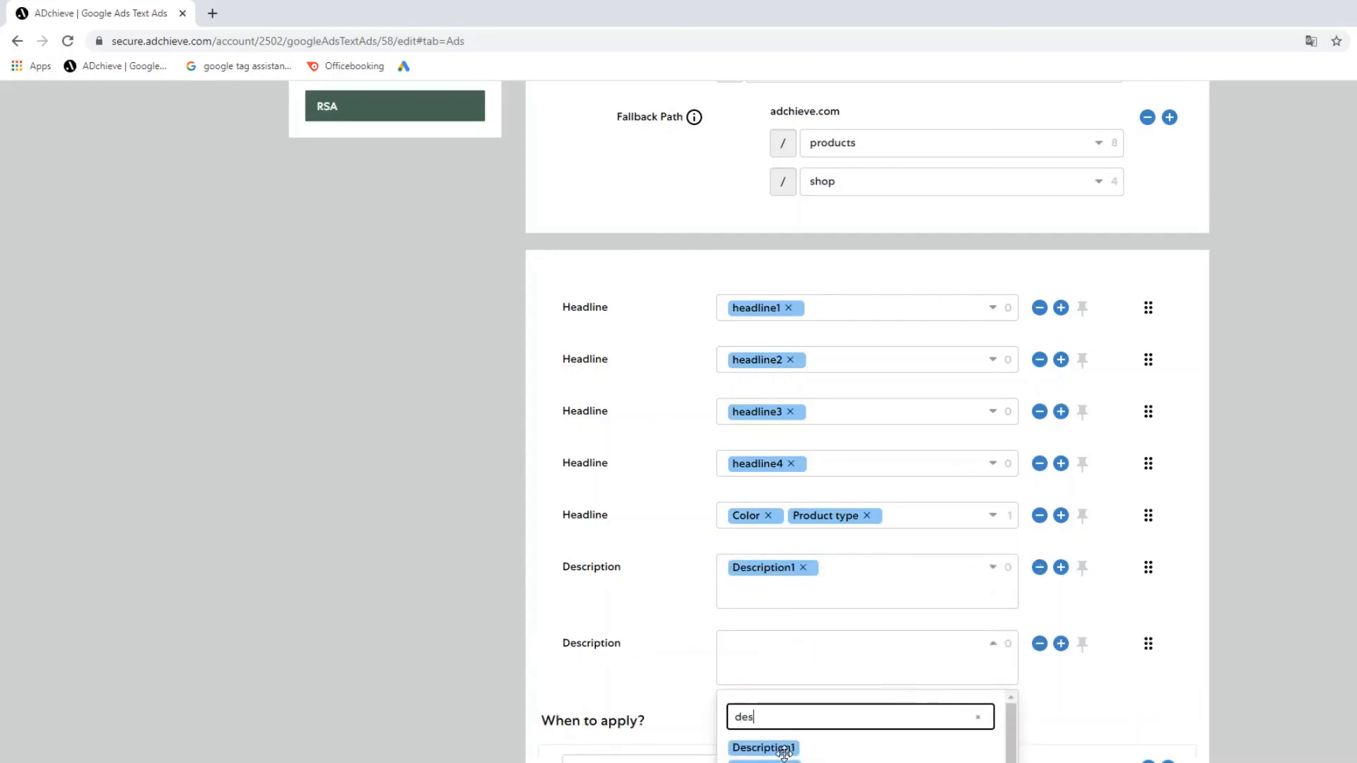
pyautogui.moveTo(783, 761); pyautogui.dragTo(799, 652)
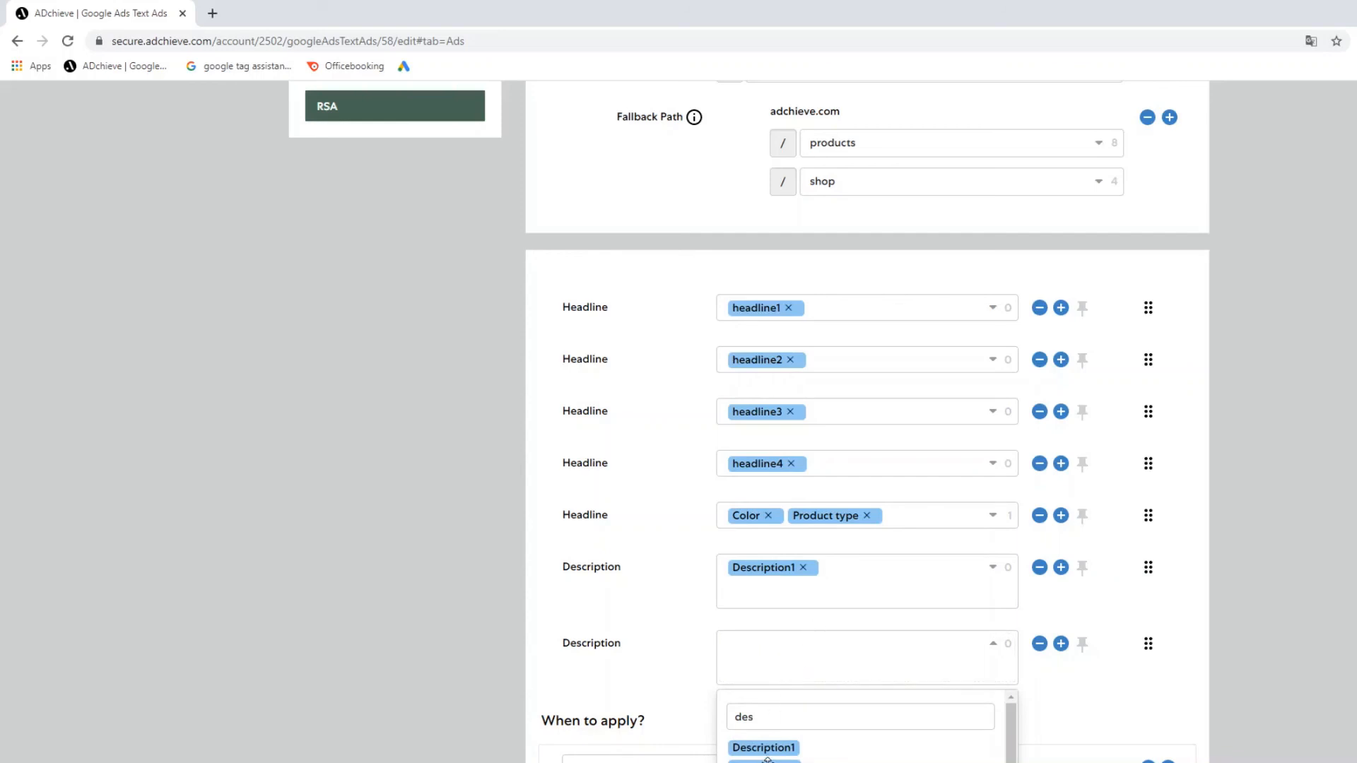
pyautogui.moveTo(768, 761); pyautogui.dragTo(762, 644)
pyautogui.scroll(-2, 700, 643)
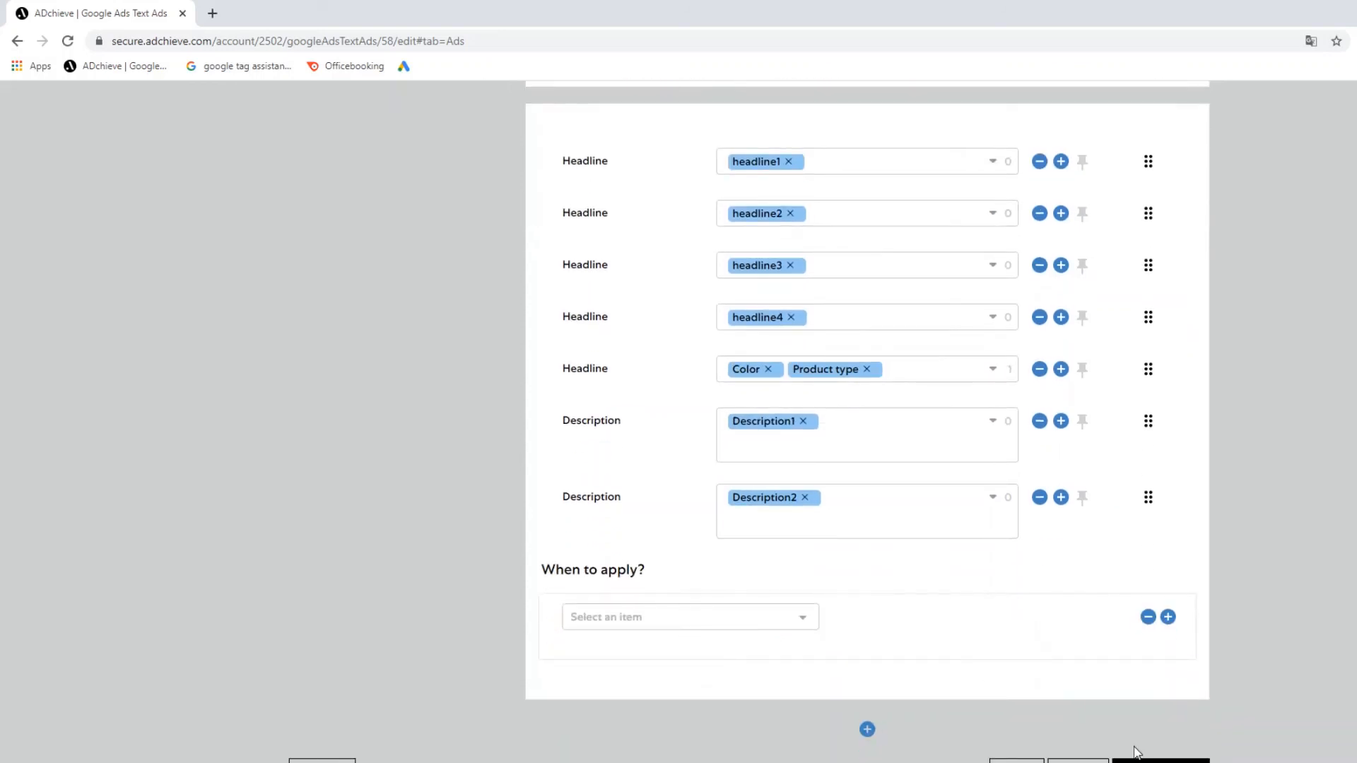
pyautogui.click(1078, 760)
# Pin the headline combining Color and Product type to the Headline 1 position and save the ad settings.
pyautogui.scroll(2, 609, 603)
pyautogui.click(1083, 321)
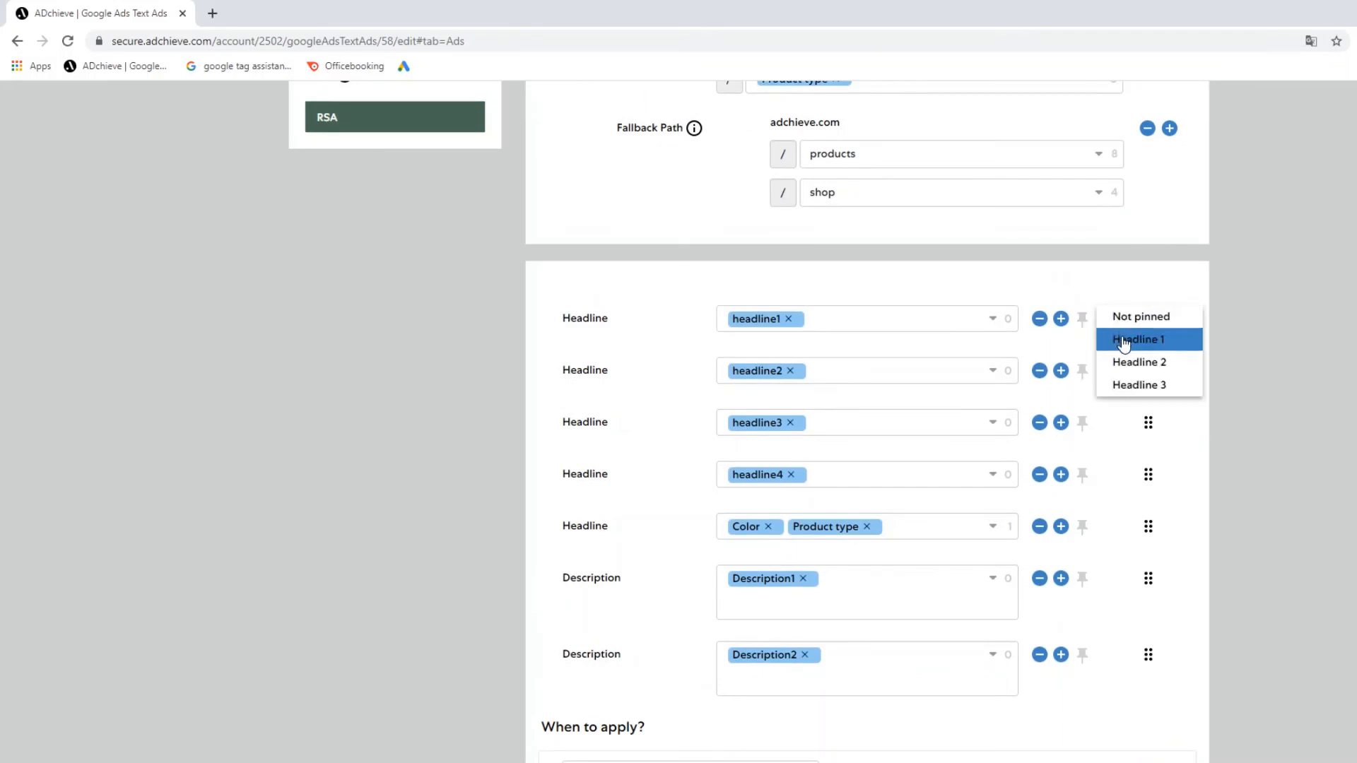
pyautogui.click(541, 549)
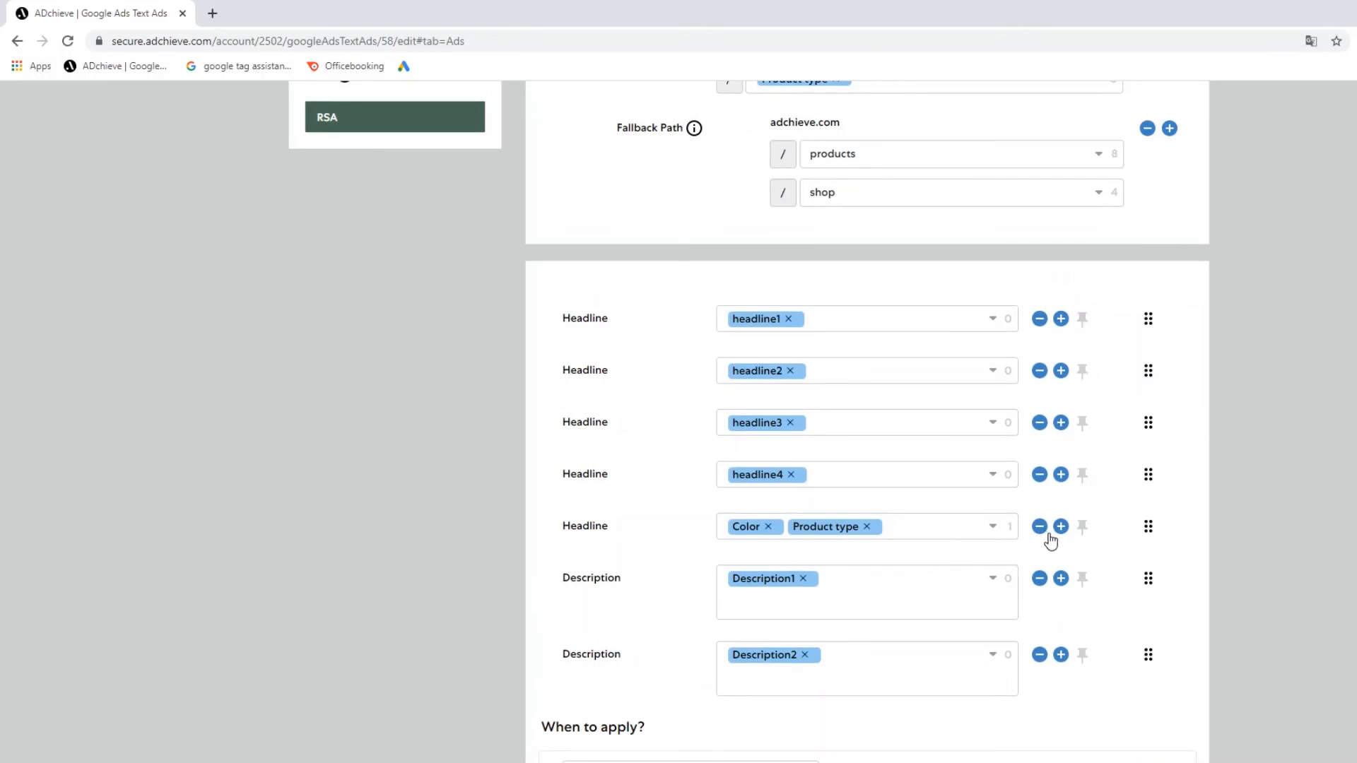
pyautogui.click(1081, 530)
pyautogui.click(1136, 546)
pyautogui.scroll(-3, 1041, 637)
pyautogui.click(1075, 759)
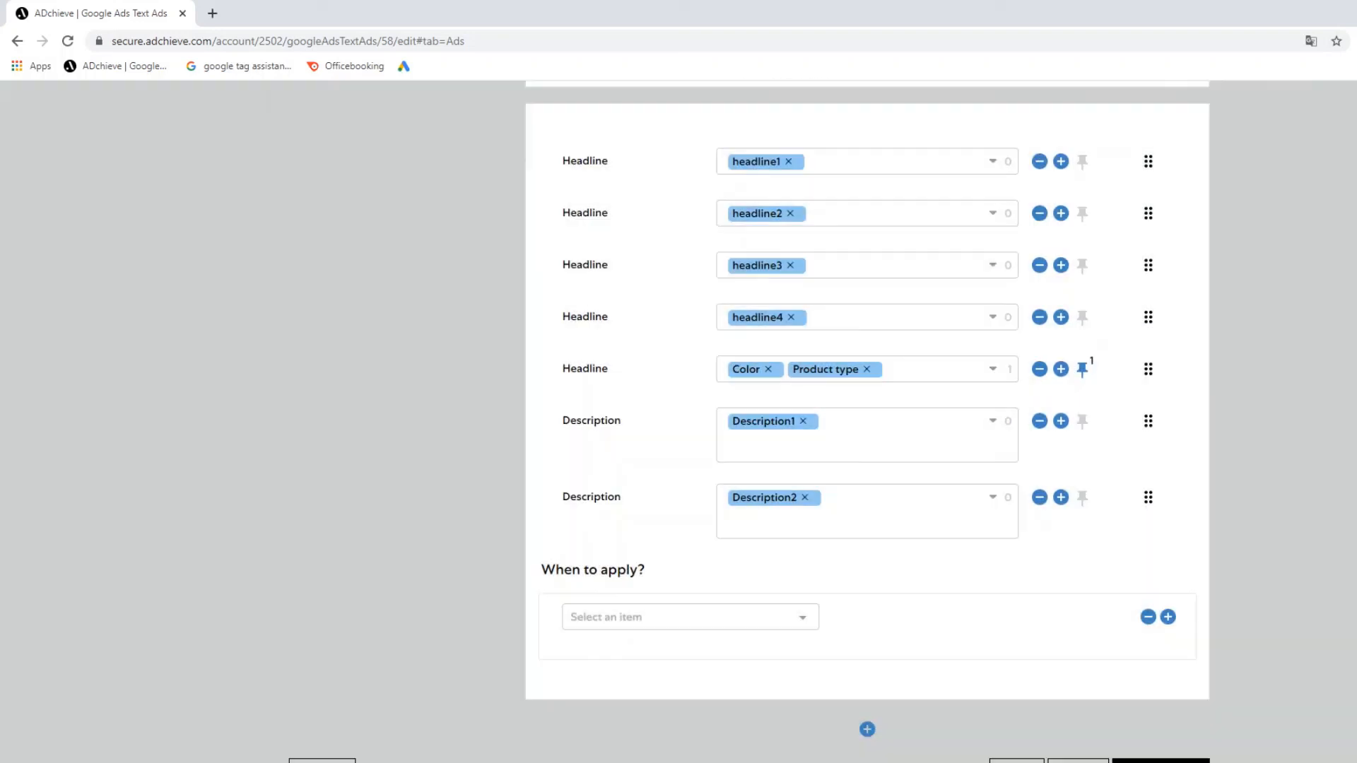
pyautogui.scroll(1, 975, 650)
pyautogui.scroll(4, 975, 650)
pyautogui.scroll(-5, 974, 650)
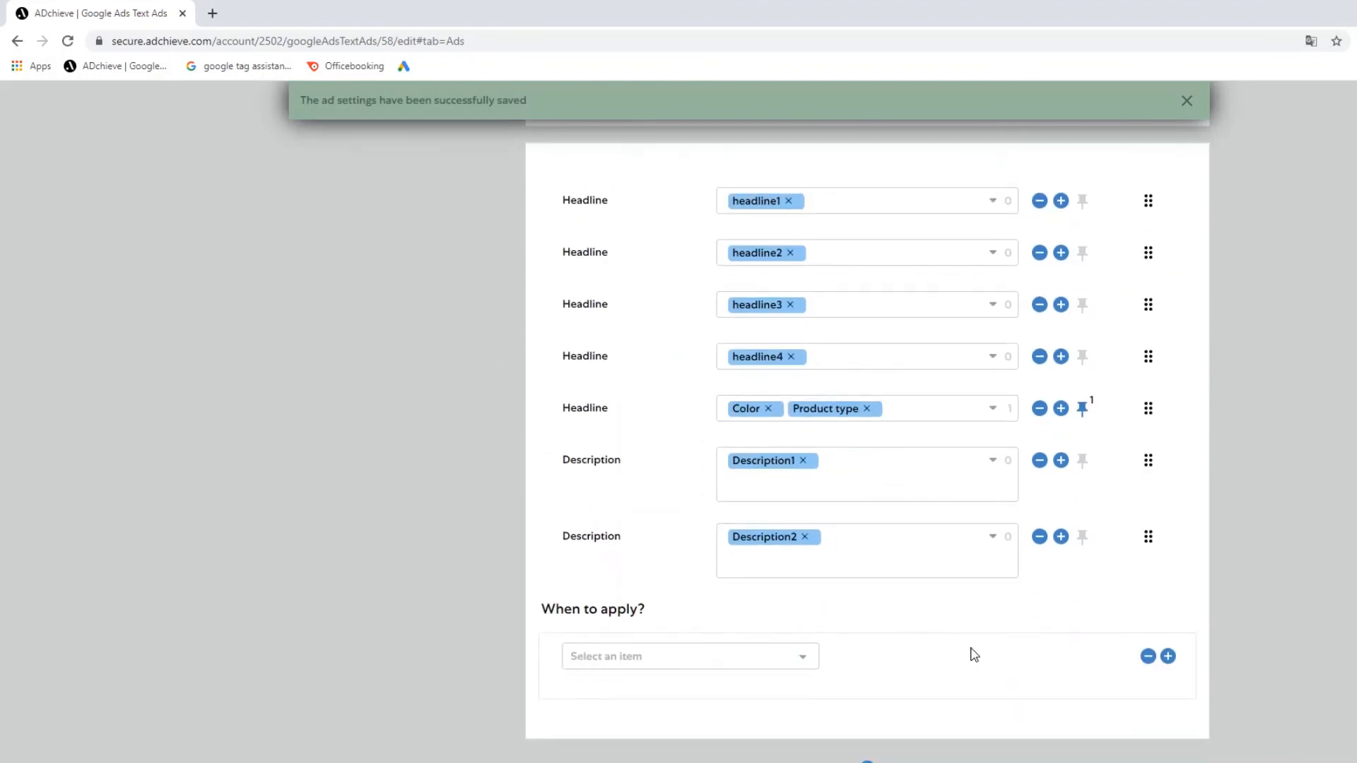
pyautogui.scroll(-1, 1134, 759)
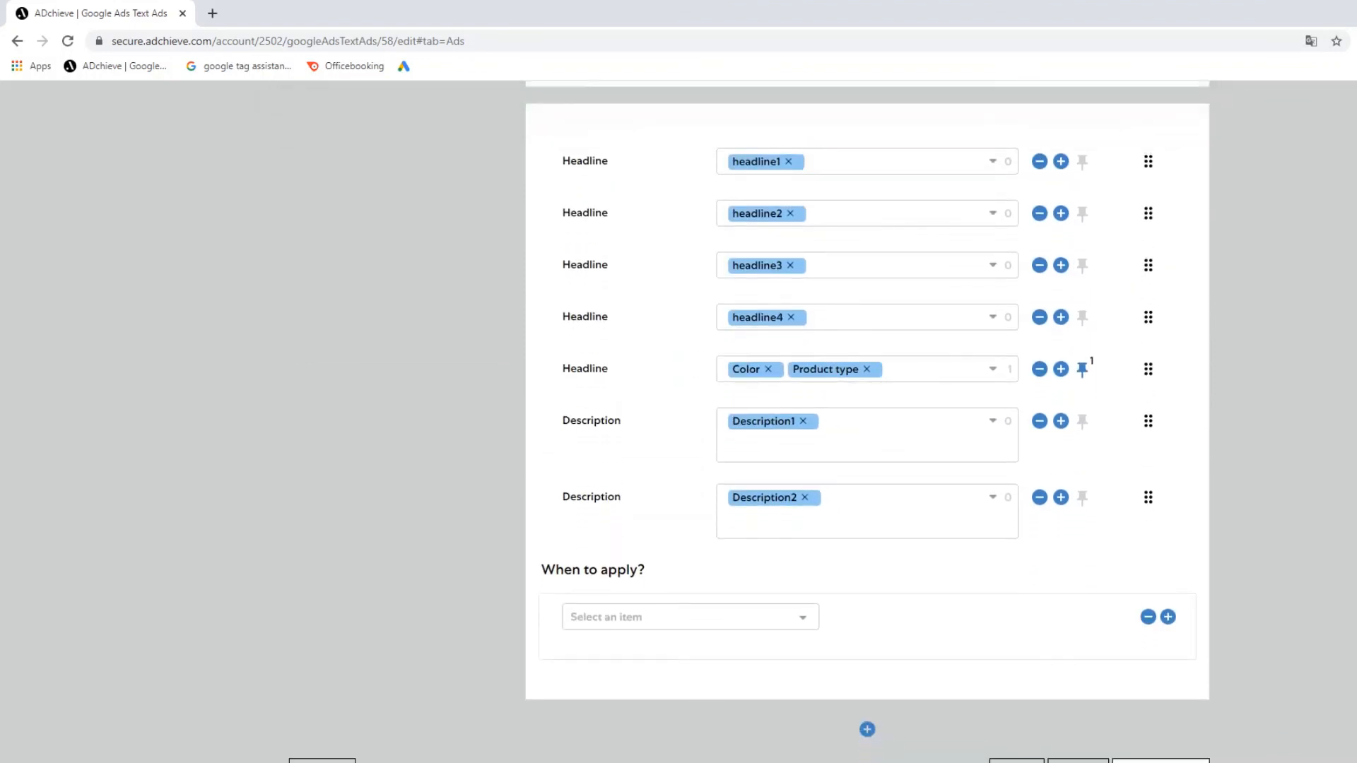
# Proceed to the ad extensions, use the sitelinks from the Brand set, and save them.
pyautogui.click(1139, 760)
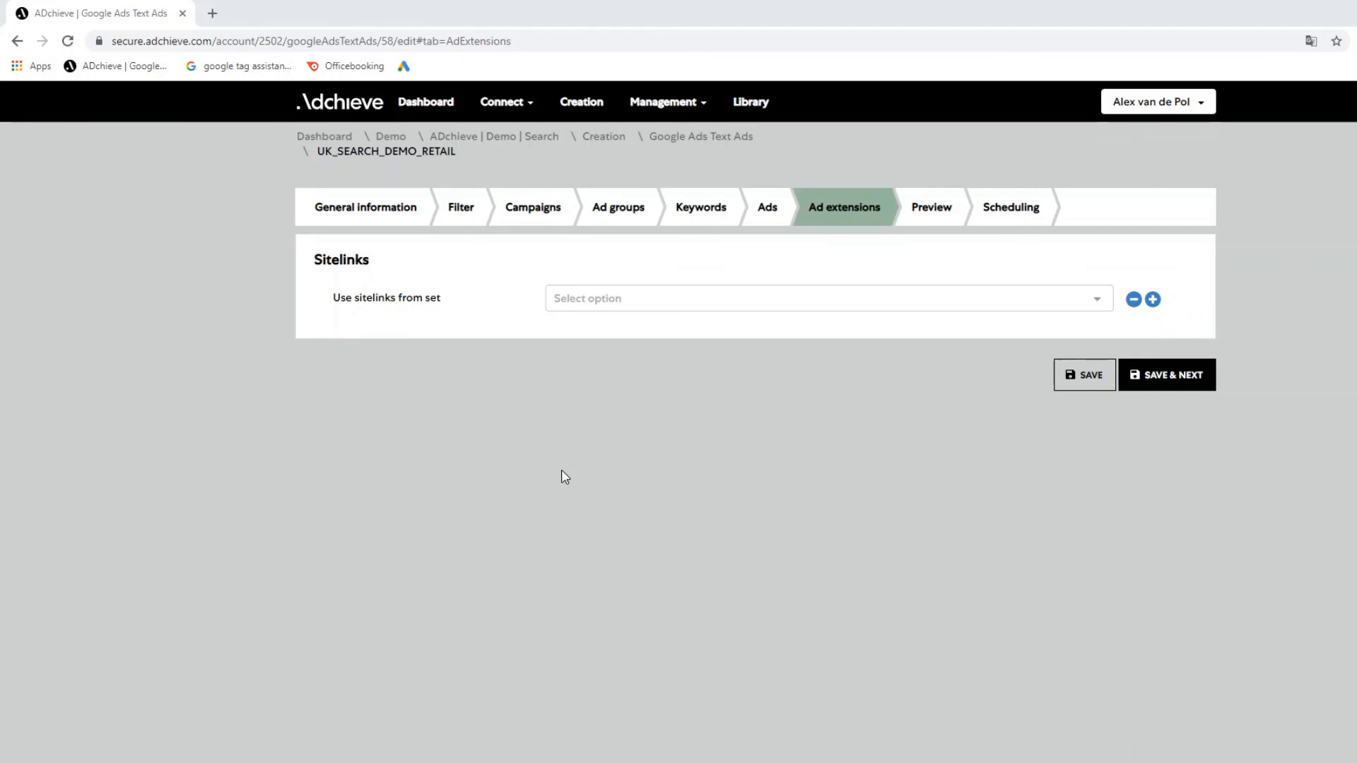
pyautogui.click(591, 298)
pyautogui.click(601, 367)
pyautogui.click(1067, 375)
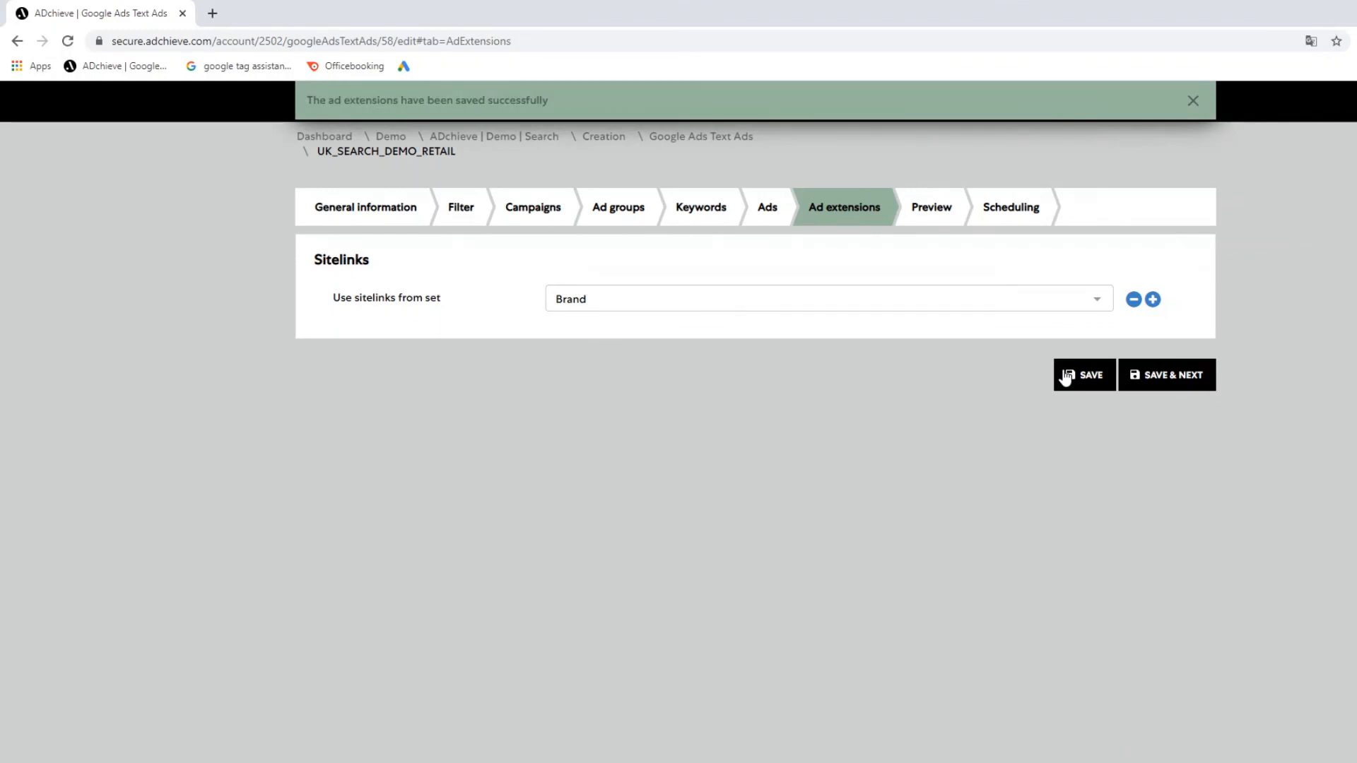
pyautogui.click(1192, 375)
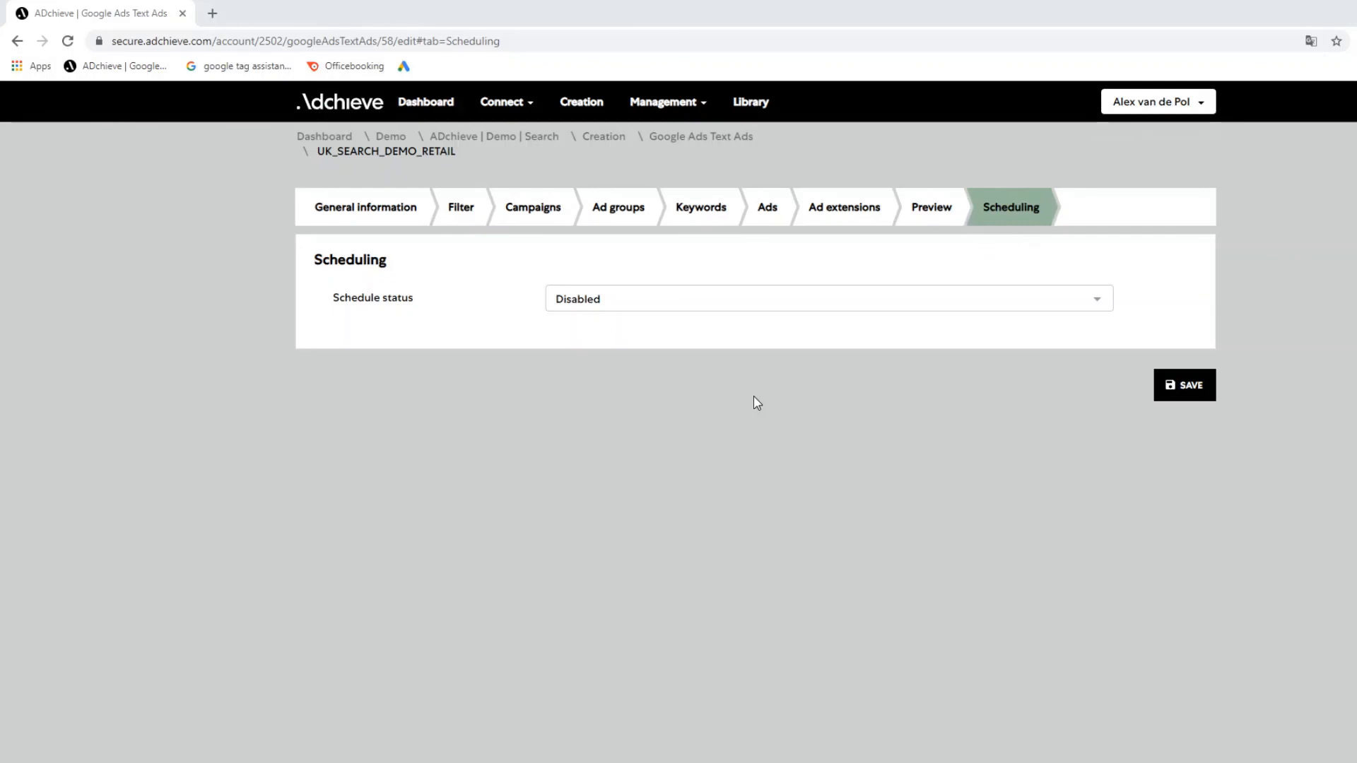
# Enable the macro's schedule, set it to run daily at 08:00, and save the scheduling.
pyautogui.click(649, 305)
pyautogui.click(643, 329)
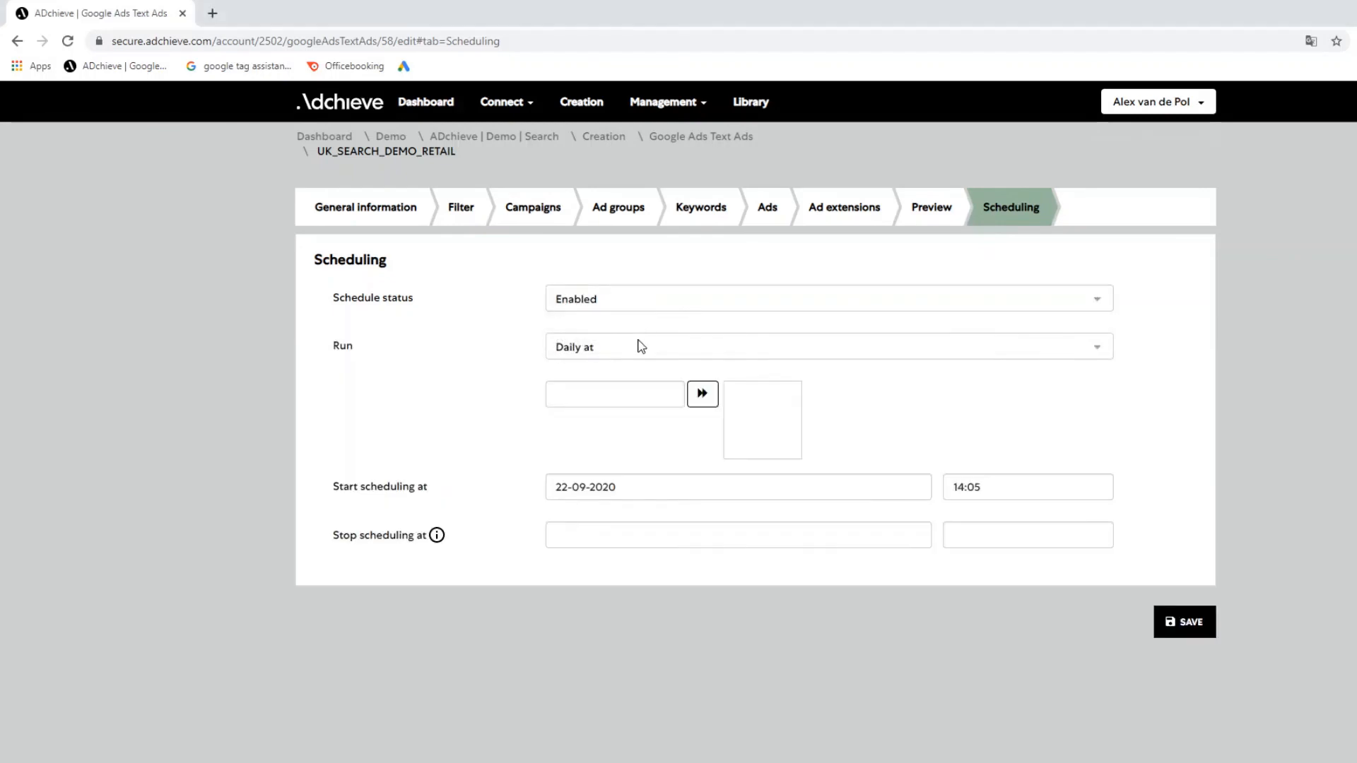
pyautogui.click(602, 357)
pyautogui.click(595, 421)
pyautogui.click(568, 397)
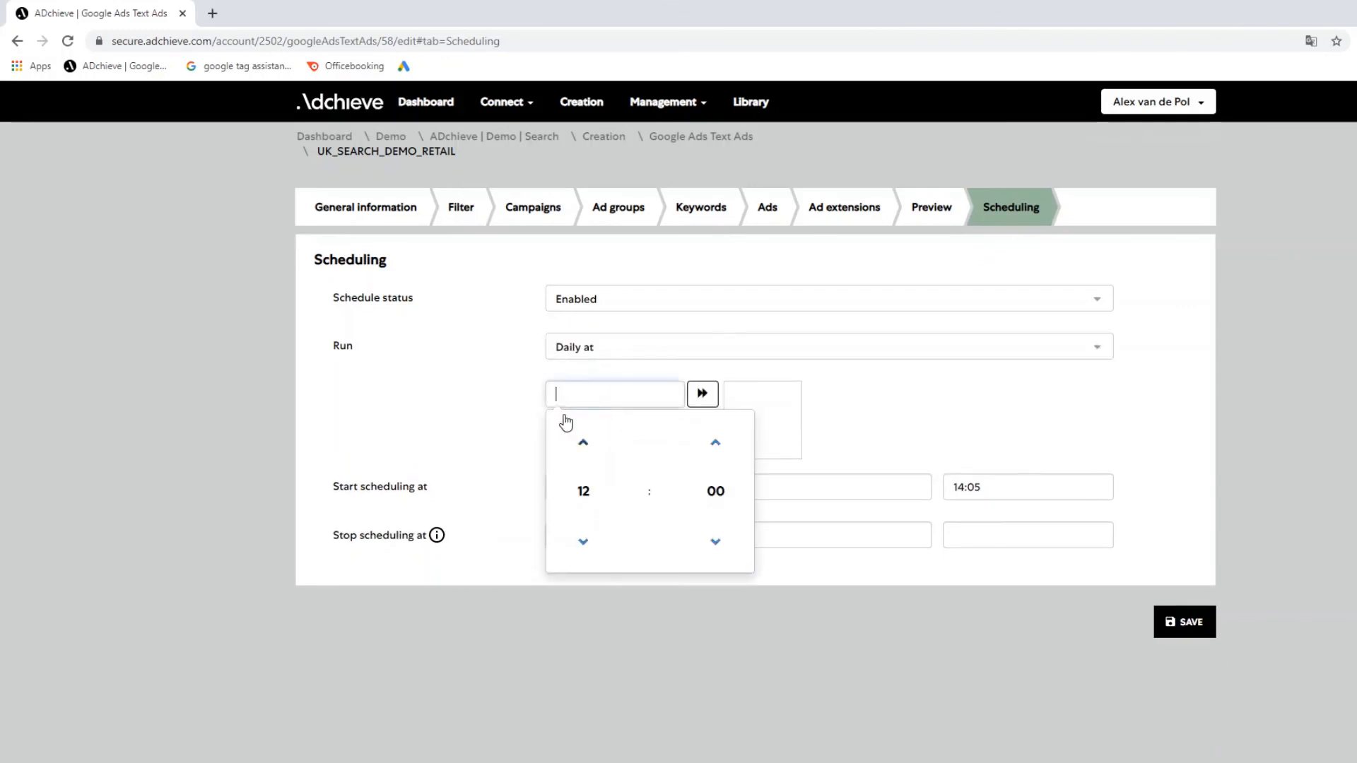
pyautogui.click(583, 490)
pyautogui.click(626, 463)
pyautogui.click(701, 394)
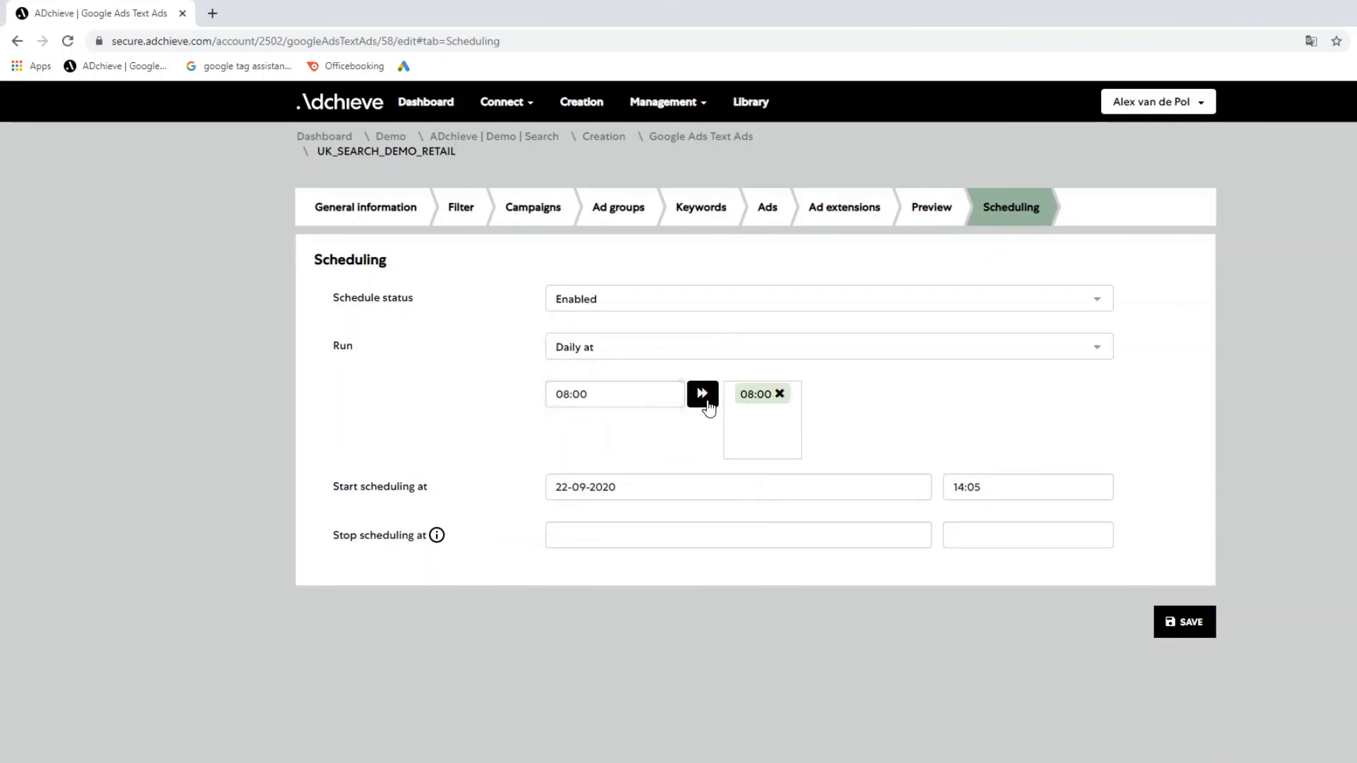
pyautogui.click(1170, 622)
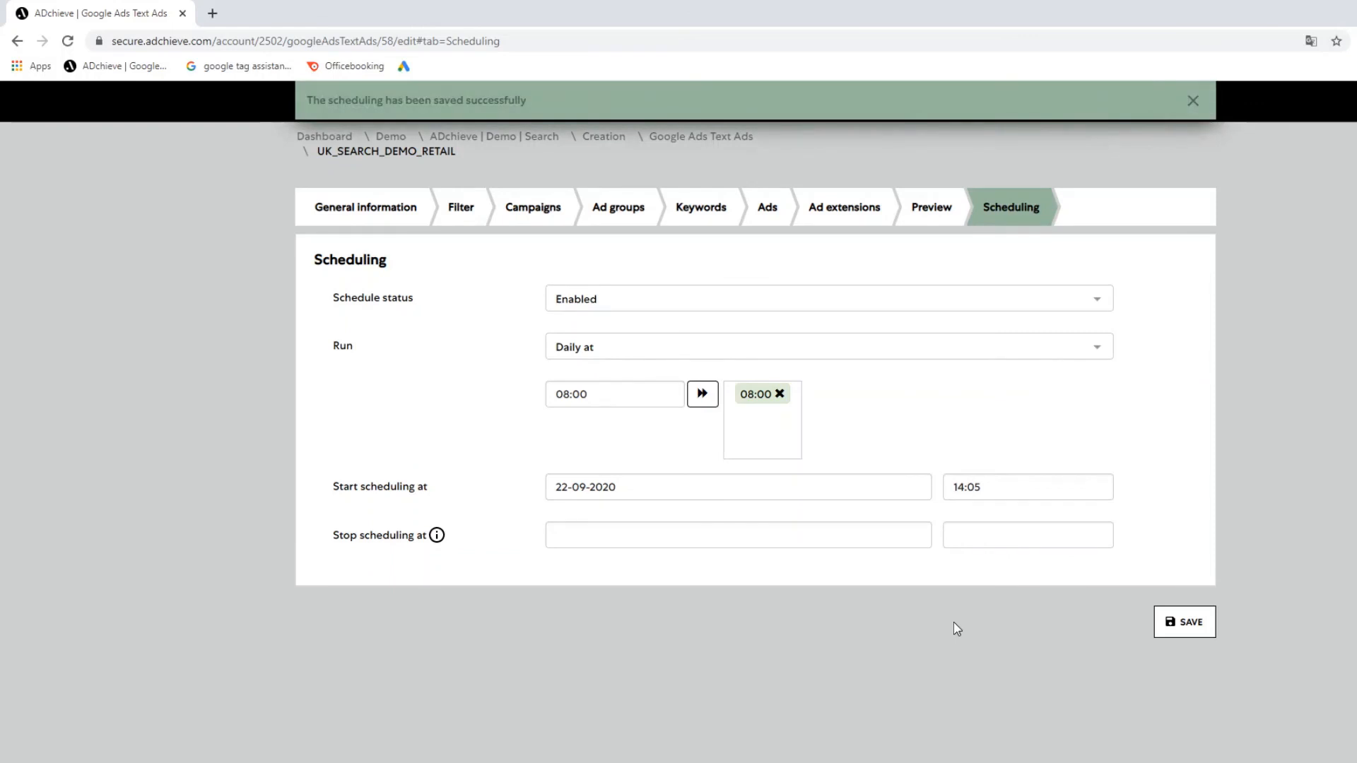